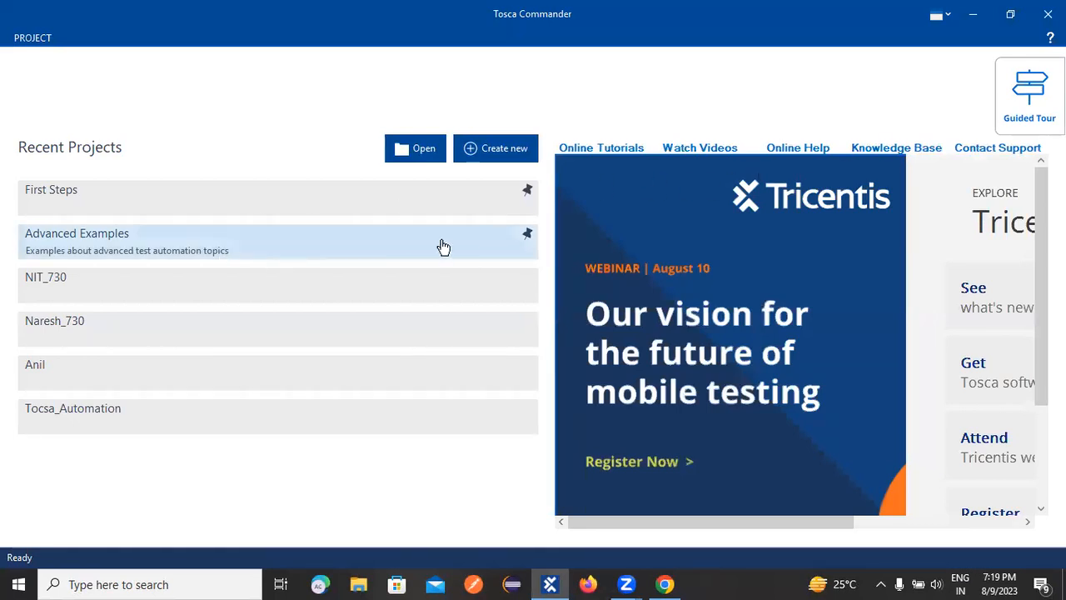
Open the NIT_730 project and expand the Recovery_Scenario folder through TC_01 to its Recovery Scenarios collection.
left_click(43, 284)
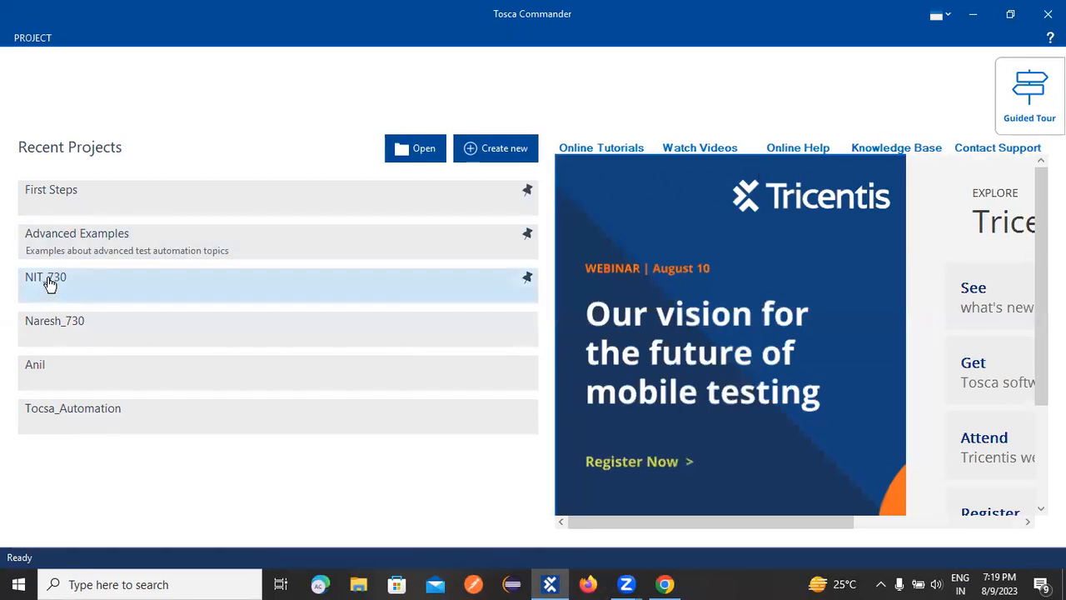
left_click(370, 242)
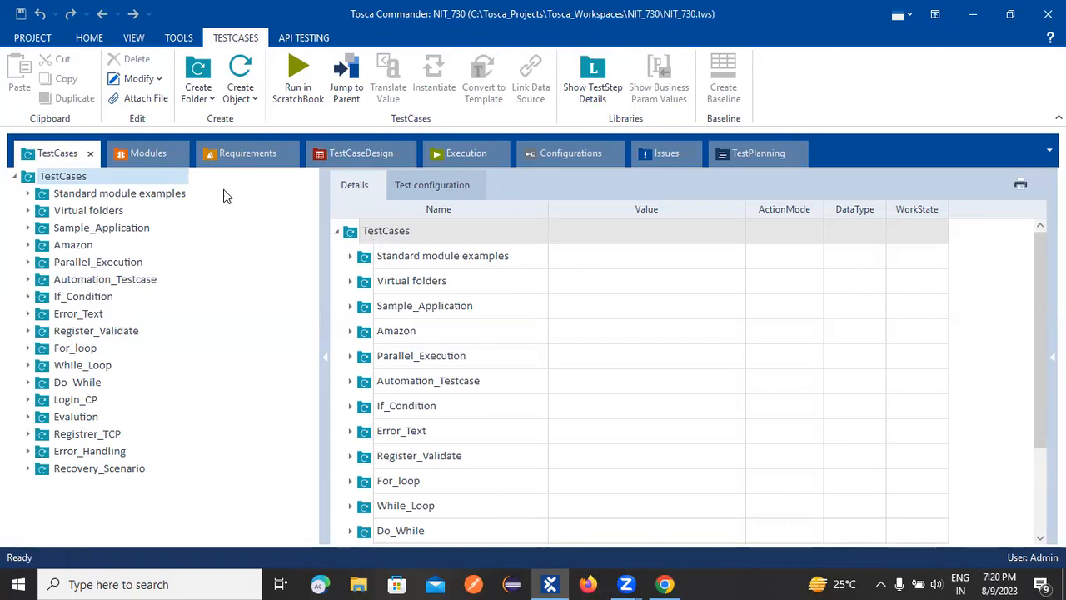
left_click(27, 468)
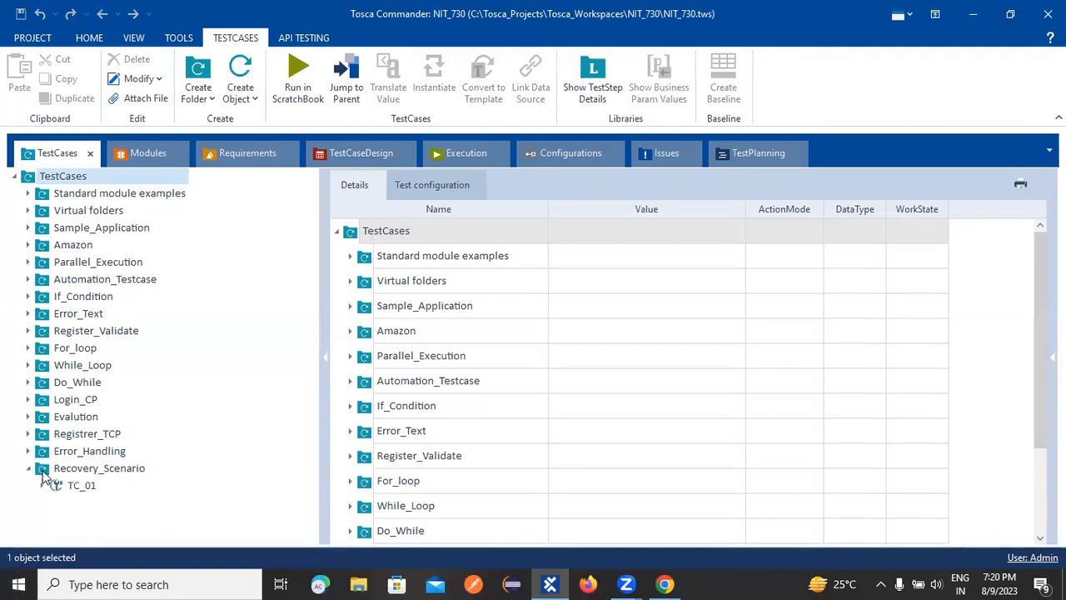
left_click(42, 484)
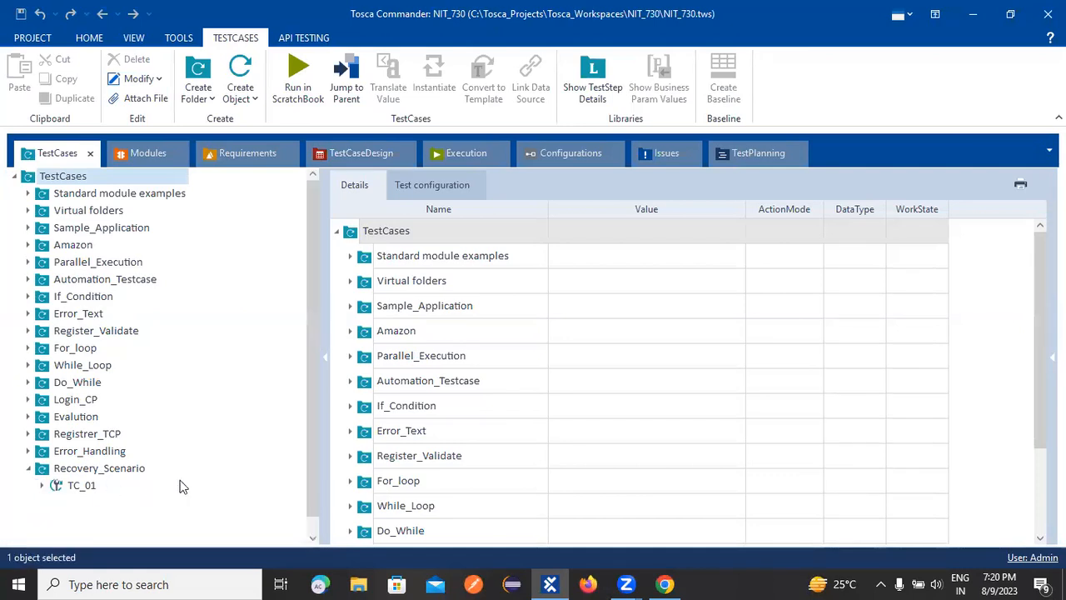
scroll(187, 466, "down", 1)
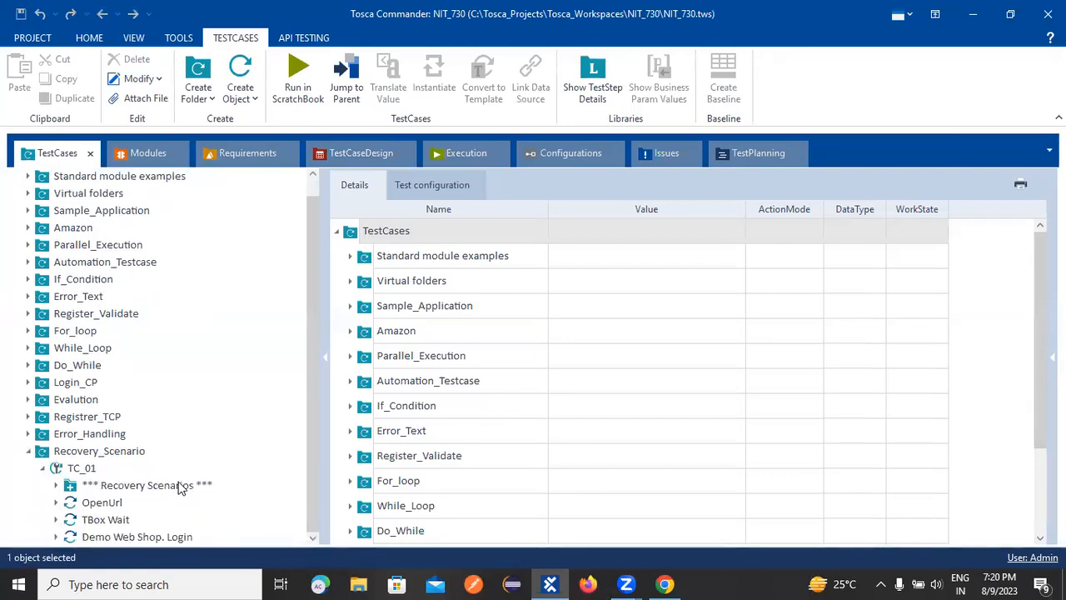
left_click(57, 486)
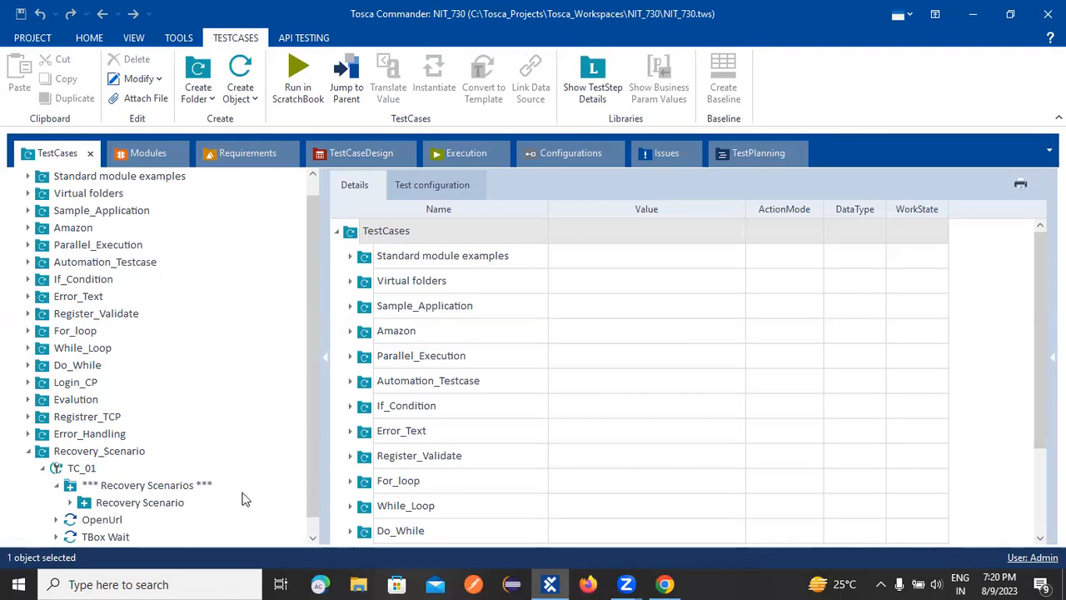
scroll(271, 486, "down", 3)
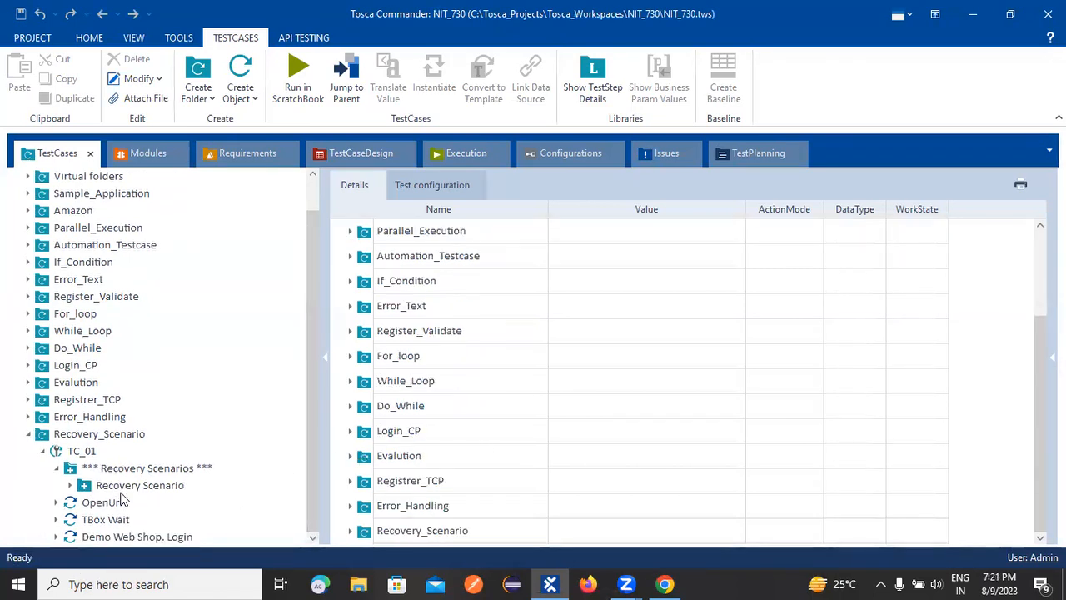
Examine the Recovery Scenario under TC_01, expanding its Demo Web Shop test step and showing the scenario's properties.
left_click(92, 488)
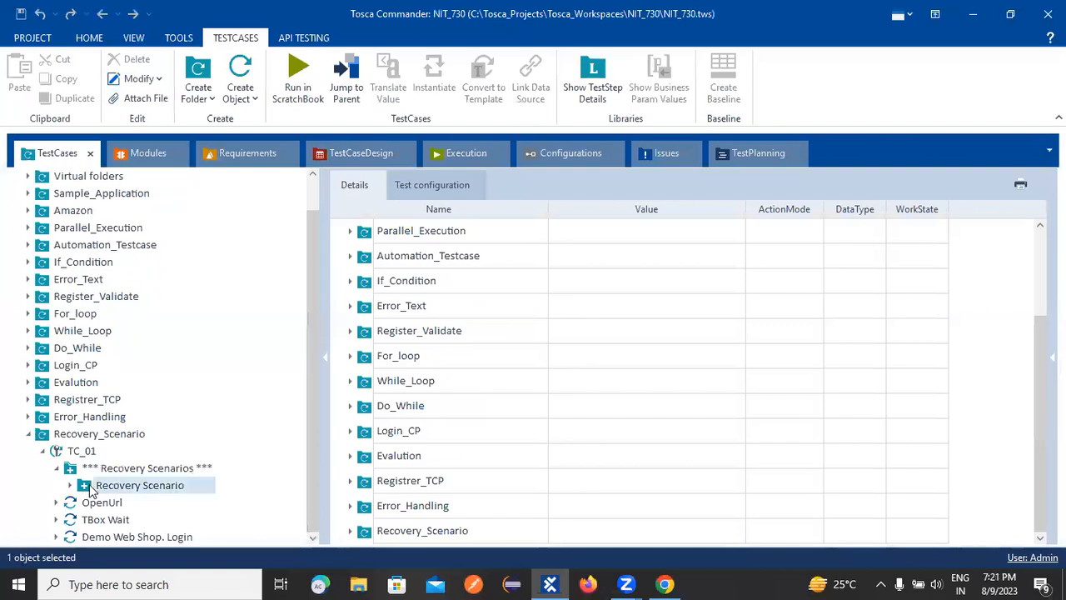
left_click(455, 258)
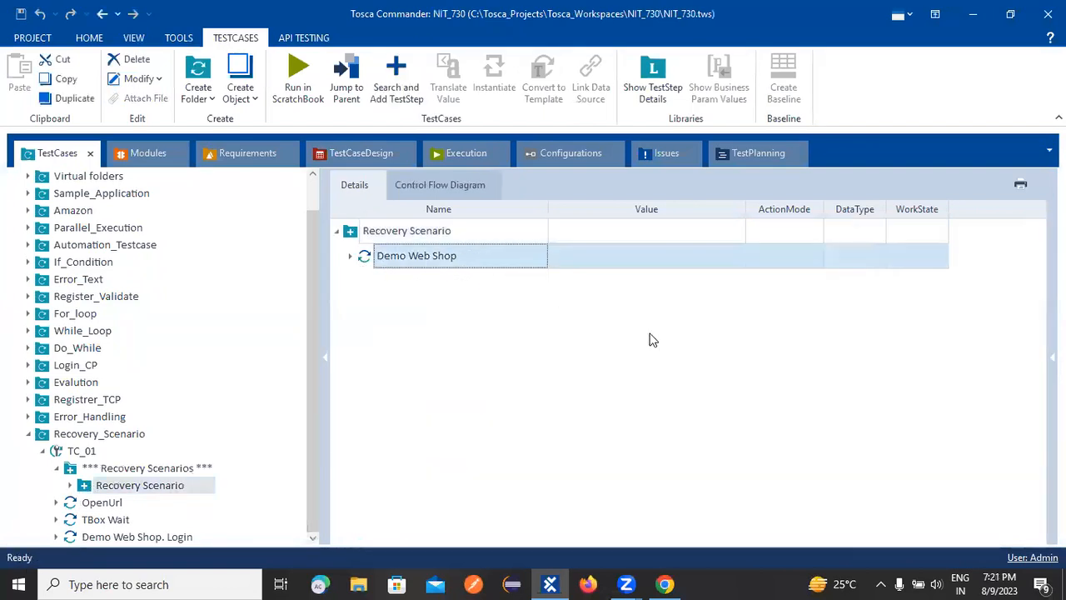
left_click(350, 255)
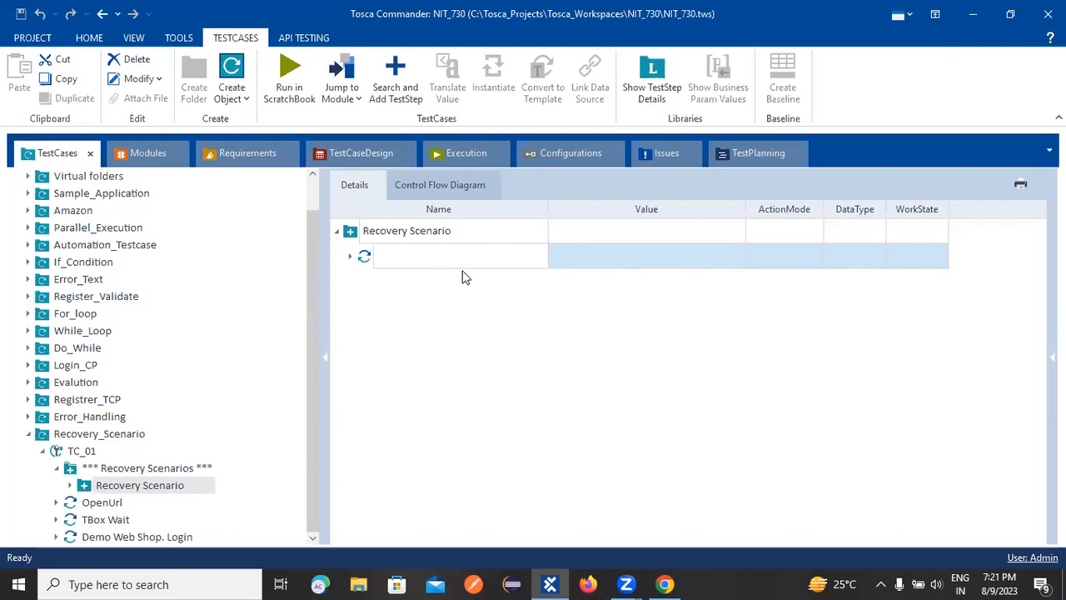
left_click(97, 504)
left_click(548, 582)
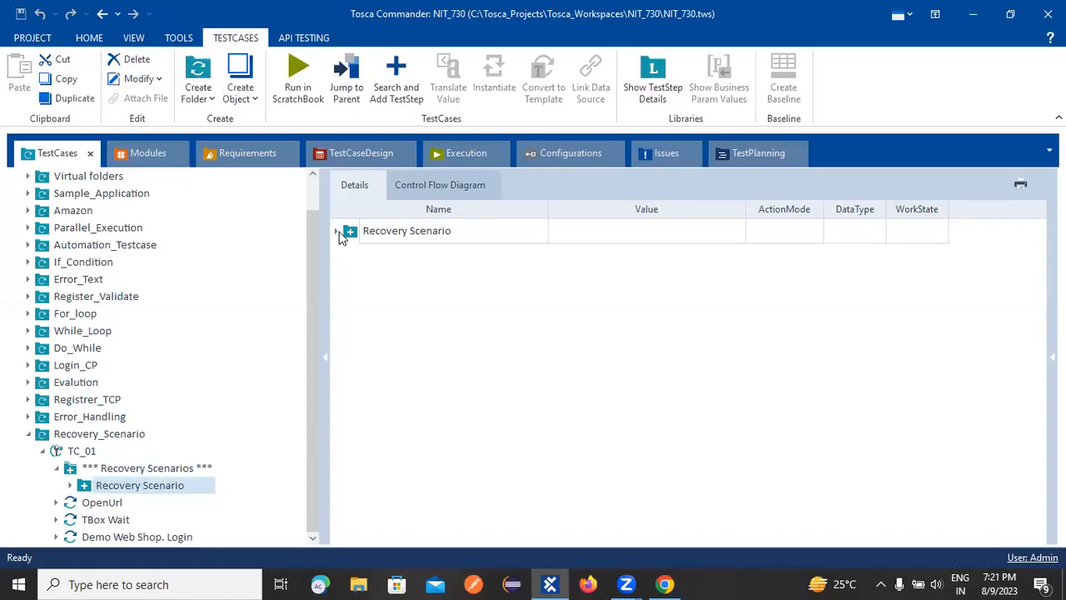
left_click_drag(345, 238, 354, 260)
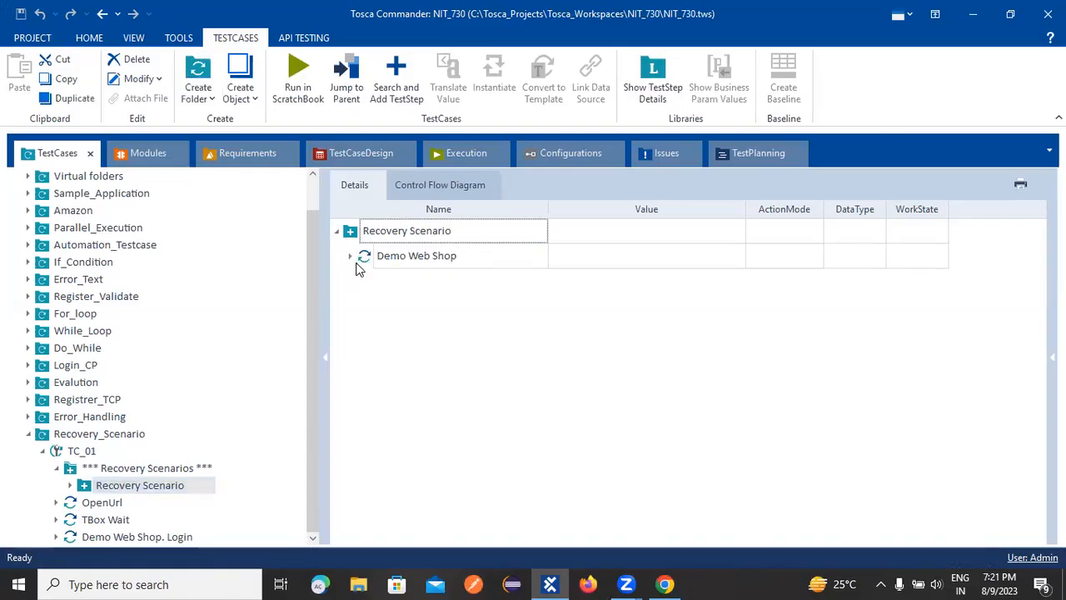
left_click(350, 256)
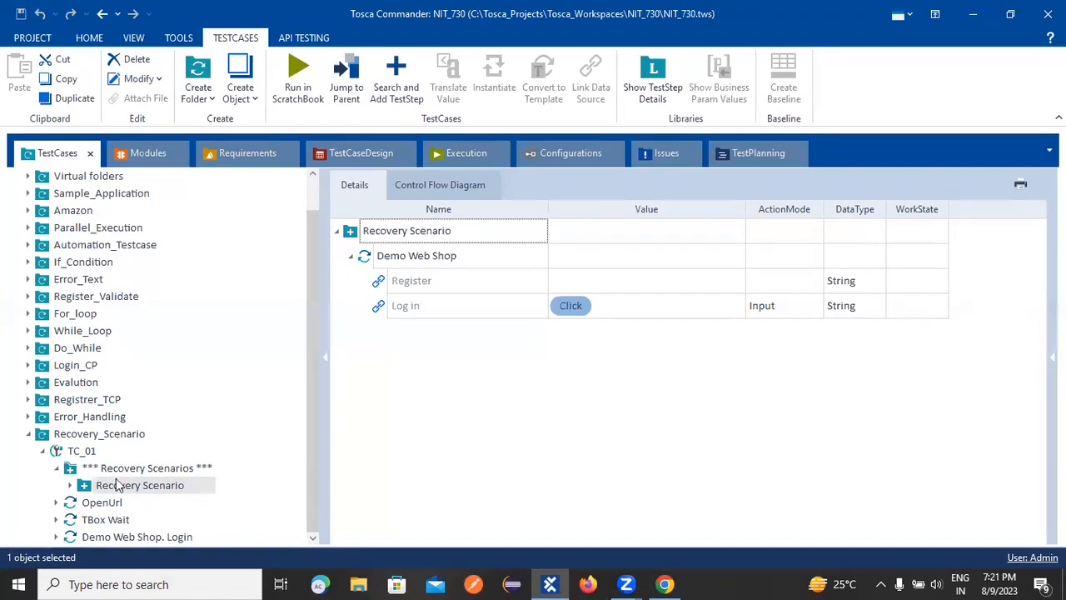
left_click_drag(179, 483, 164, 494)
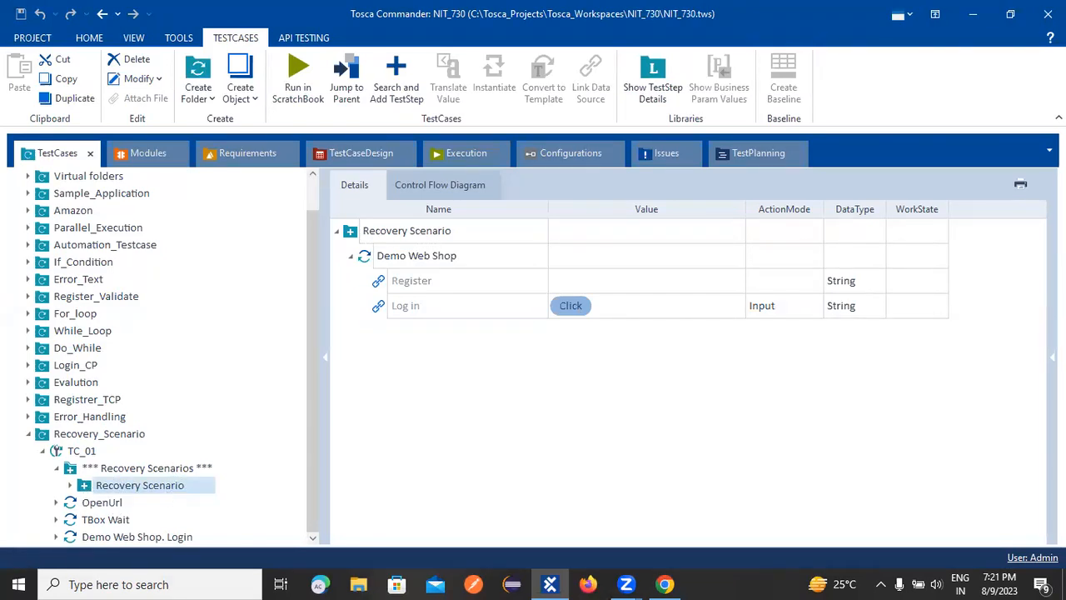
left_click(1052, 357)
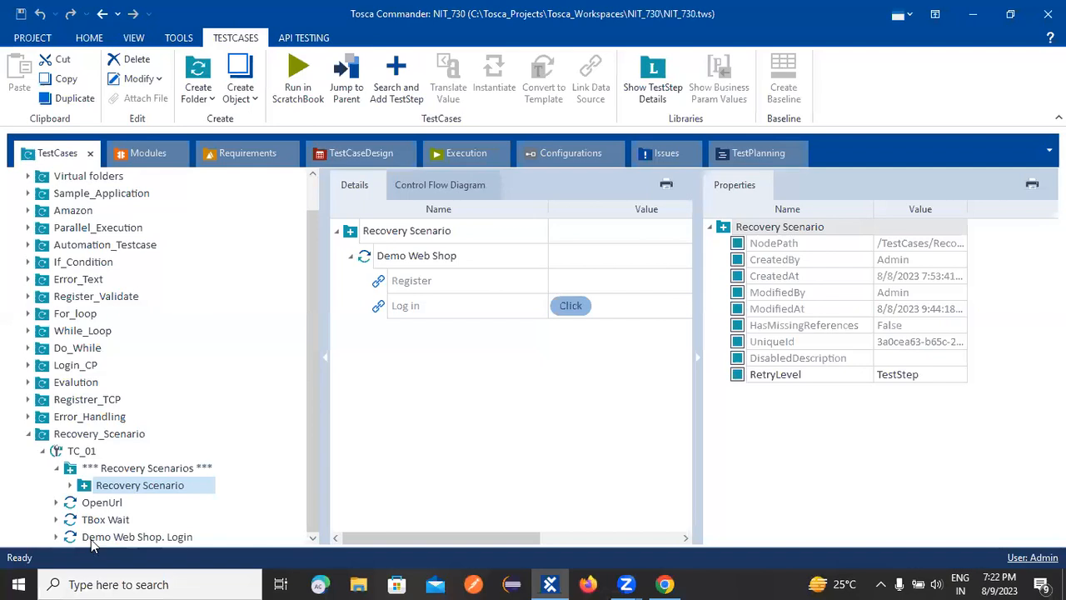
Switch to File Explorer and open the ToSca text file from the Batch10 folder in a maximized window.
left_click(197, 584)
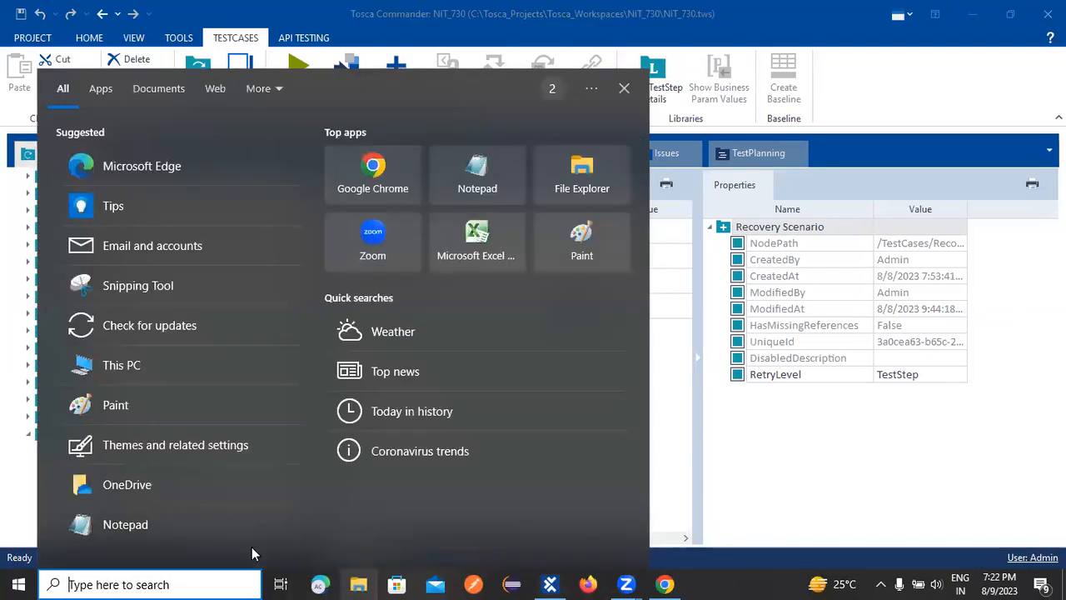
left_click(361, 583)
left_click(360, 584)
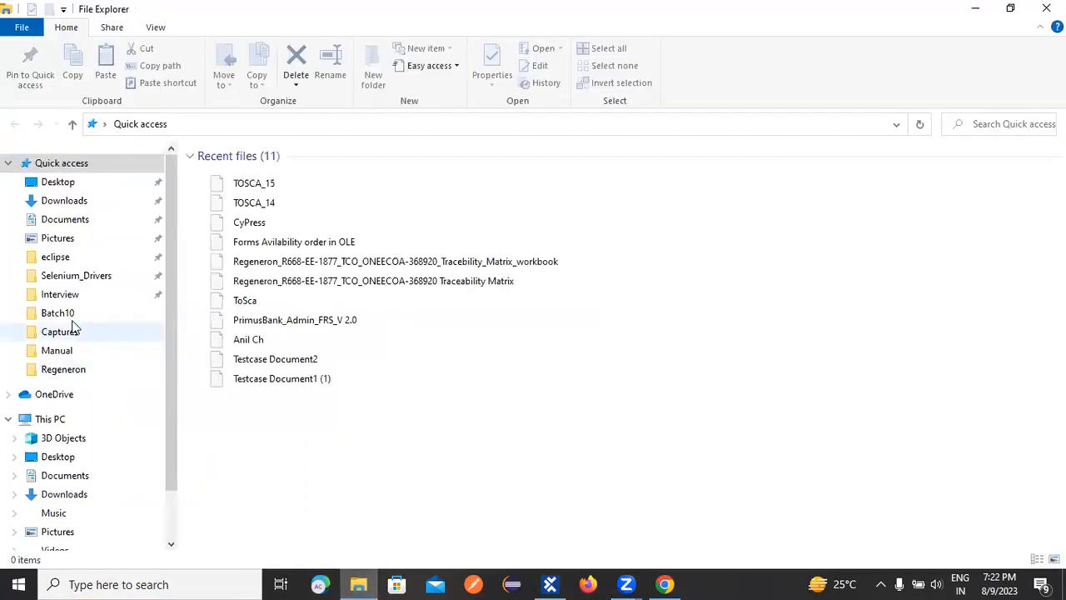
left_click(74, 330)
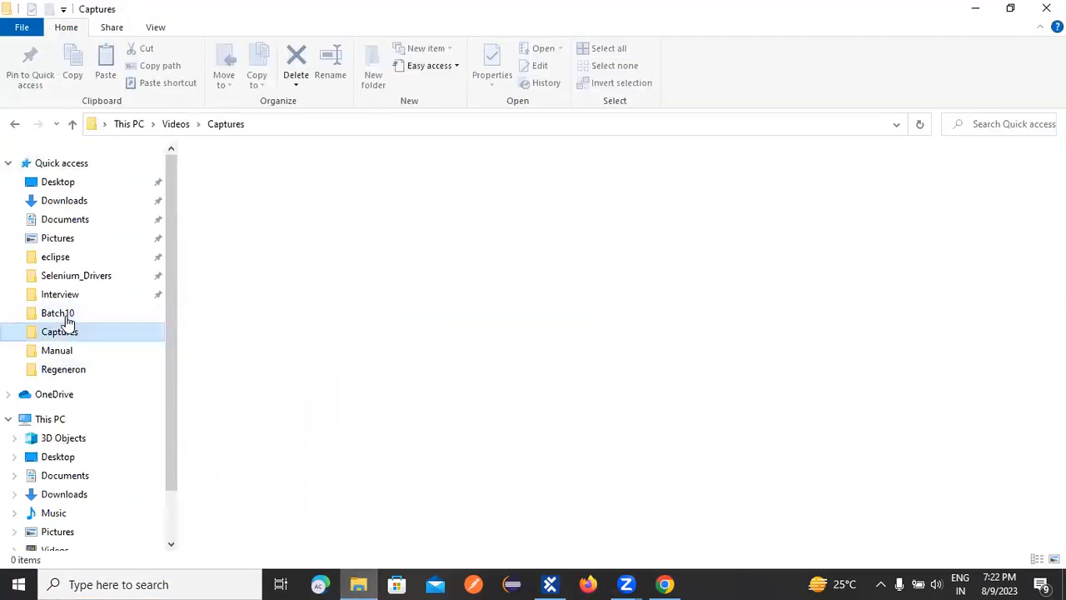
left_click(67, 314)
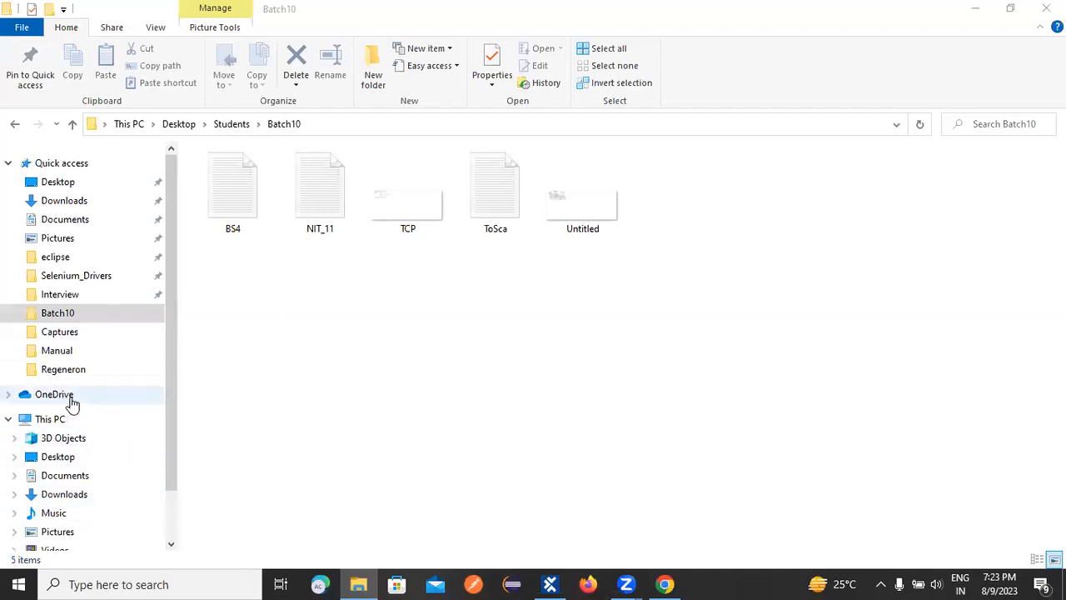
left_click(175, 521)
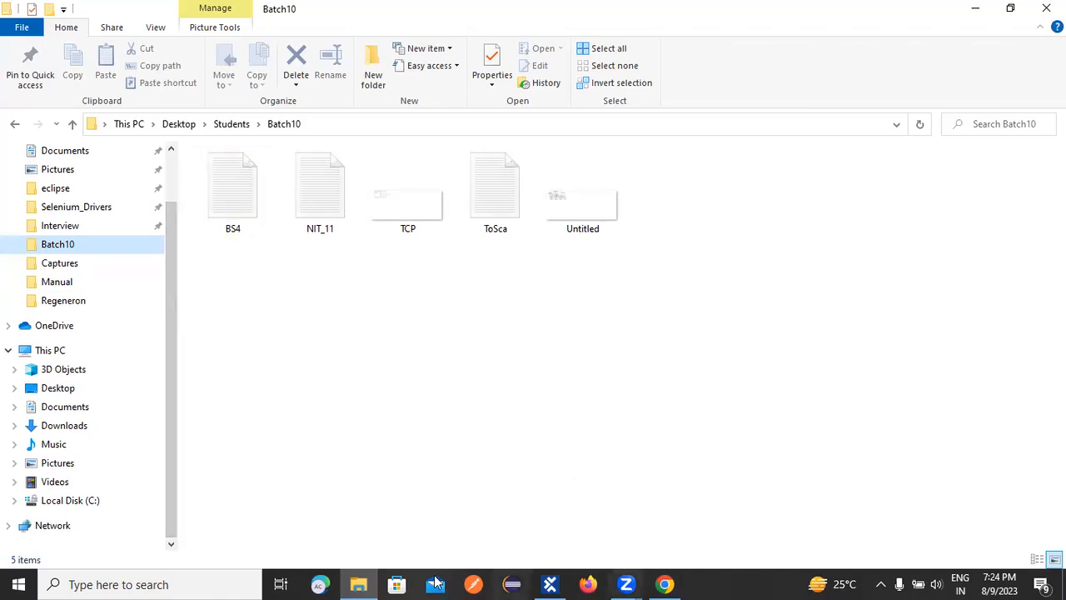
left_click(550, 583)
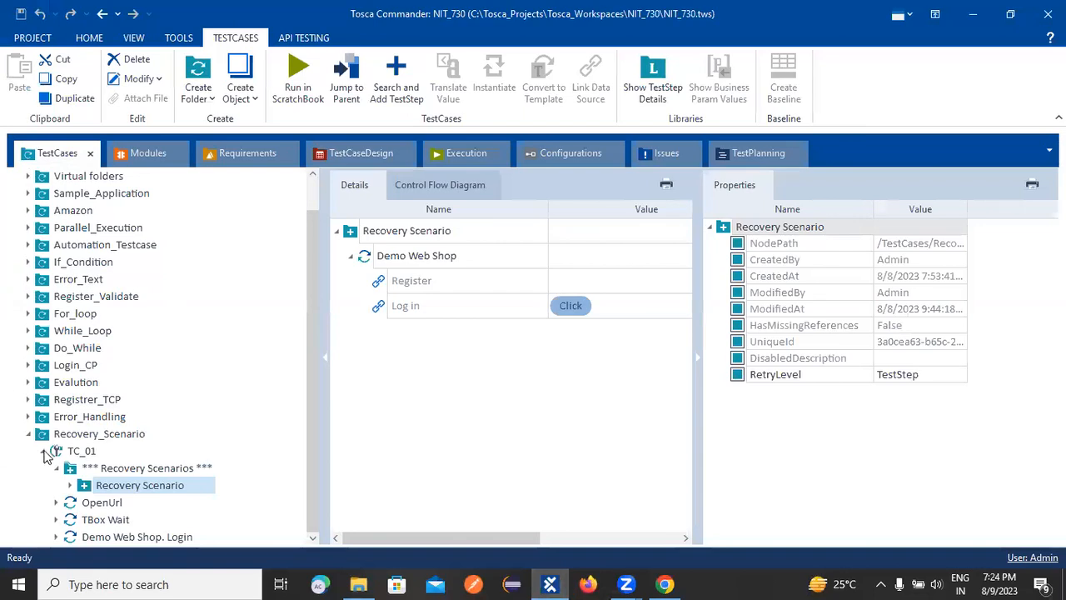
left_click(358, 583)
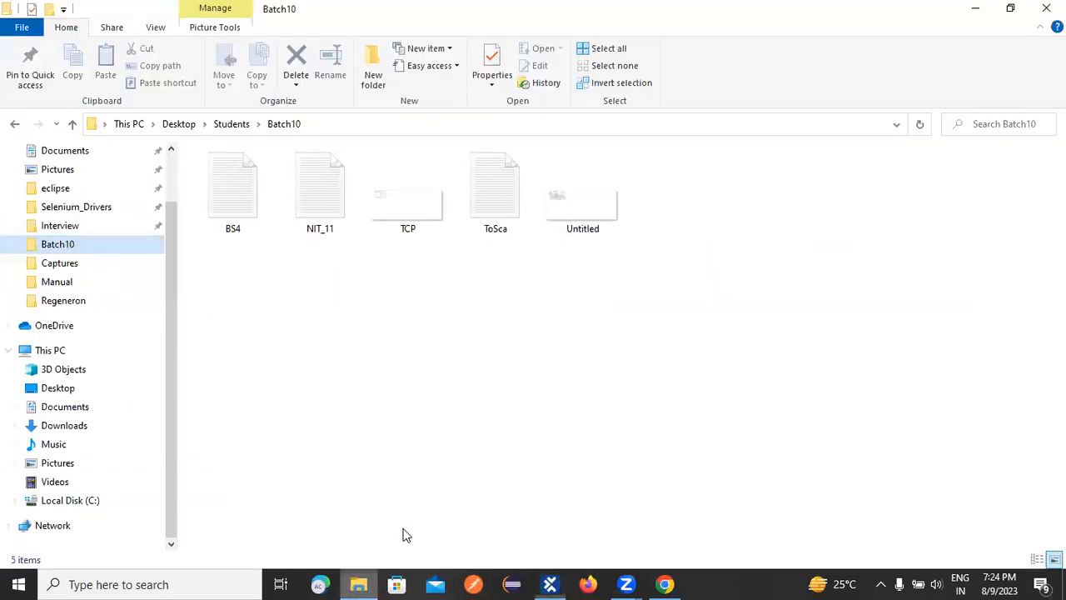
double_click(491, 214)
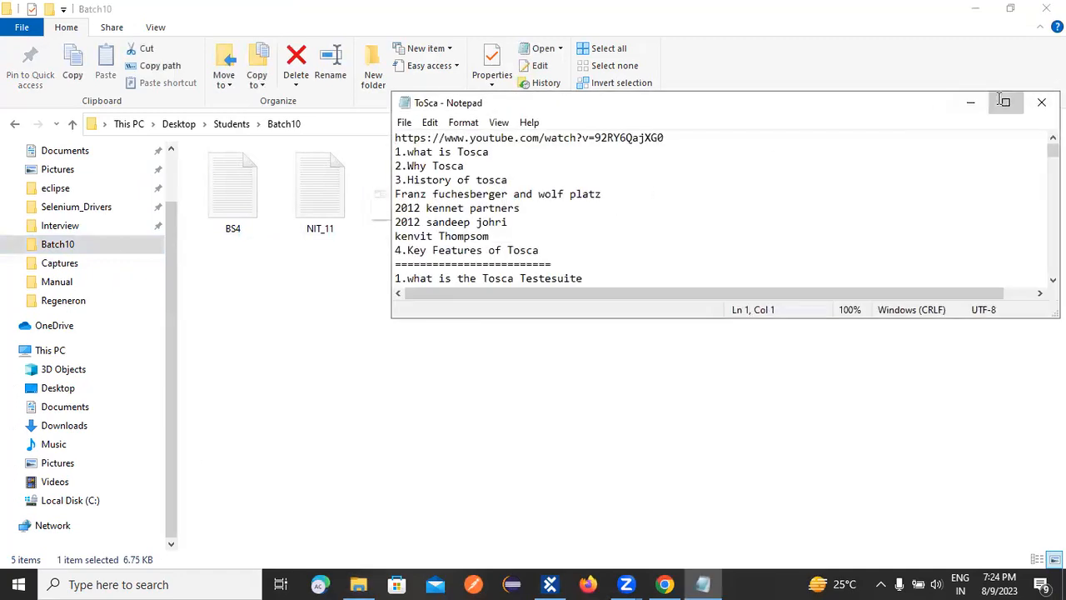
left_click(1005, 100)
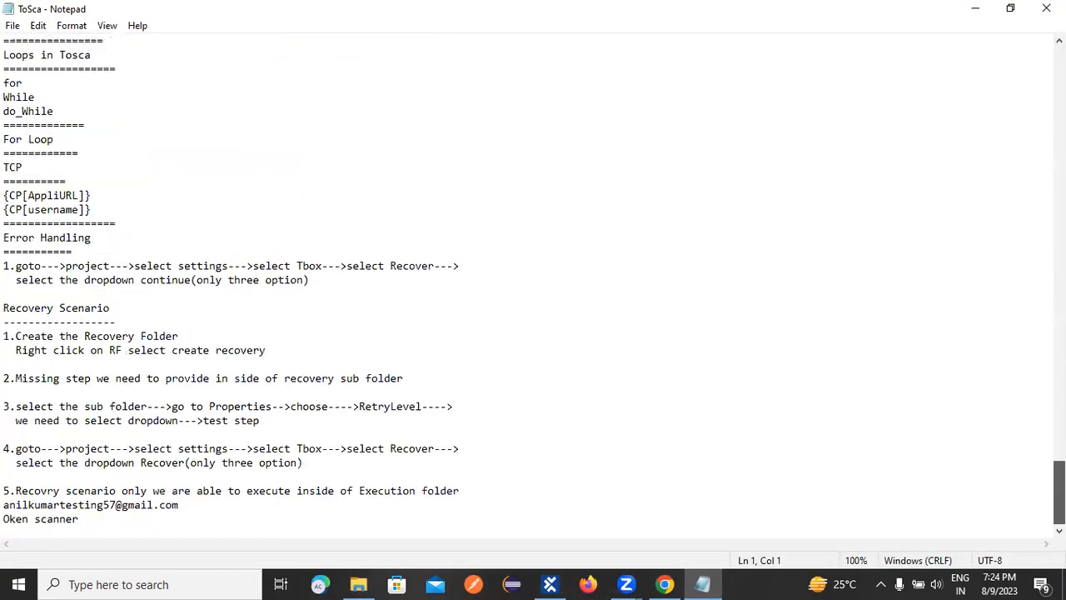
Add a separator line of 36 equals signs below the last line of the ToSca notes.
left_click(146, 516)
key("Return")
type("====================================")
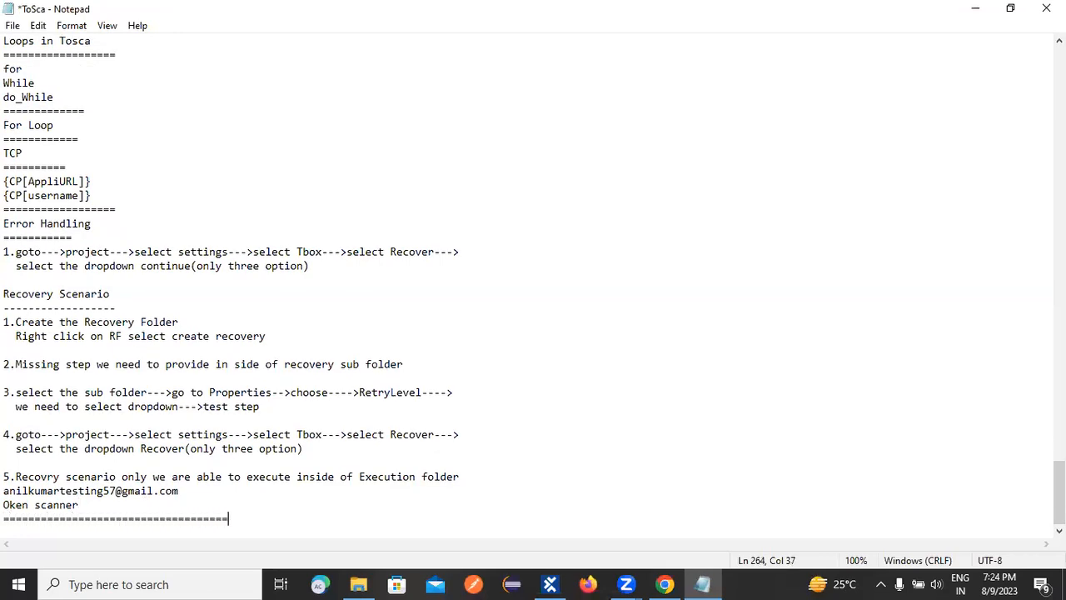
key("Return")
key("ctrl+plus")
key("ctrl+plus")
key("ctrl+plus")
key("ctrl+plus")
key("ctrl+plus")
key("ctrl+plus")
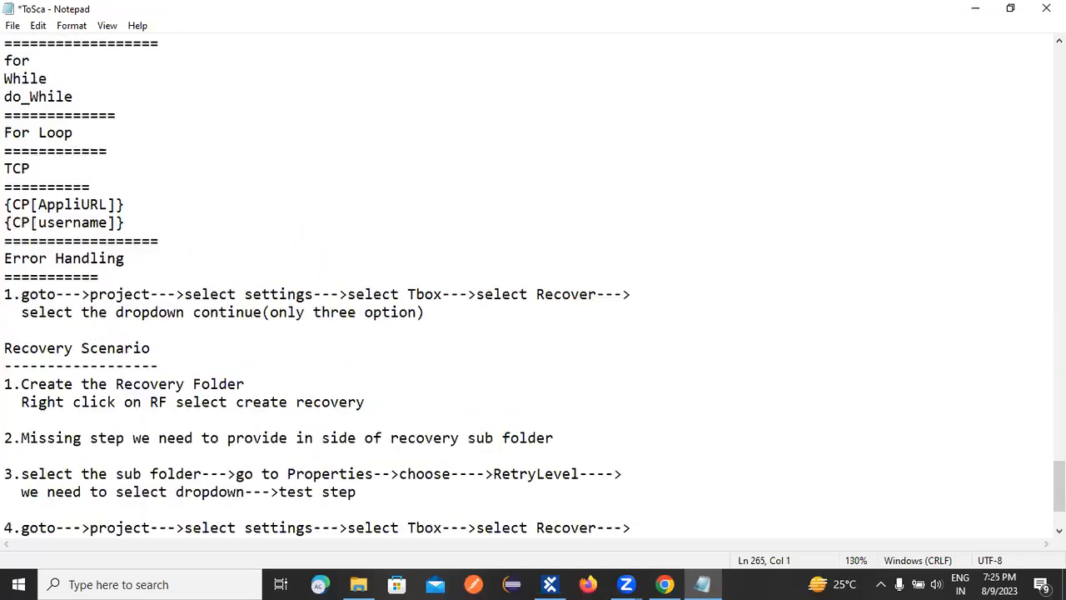
scroll(147, 516, "down", 4)
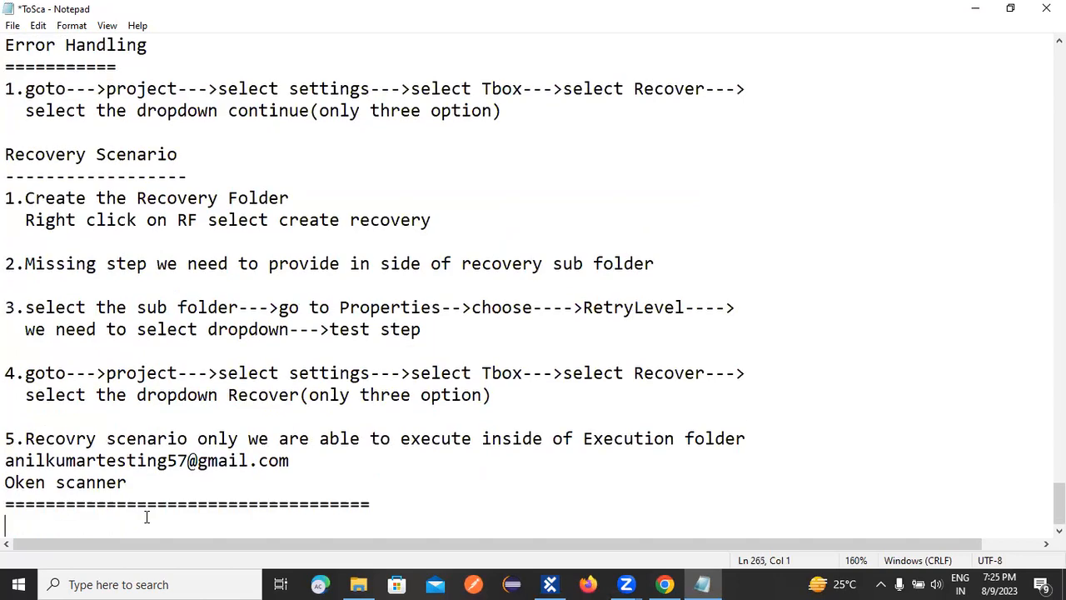
Add a "Functions" heading below the separator and underline it with a row of equals signs.
type("Functions")
key("Return")
type("============")
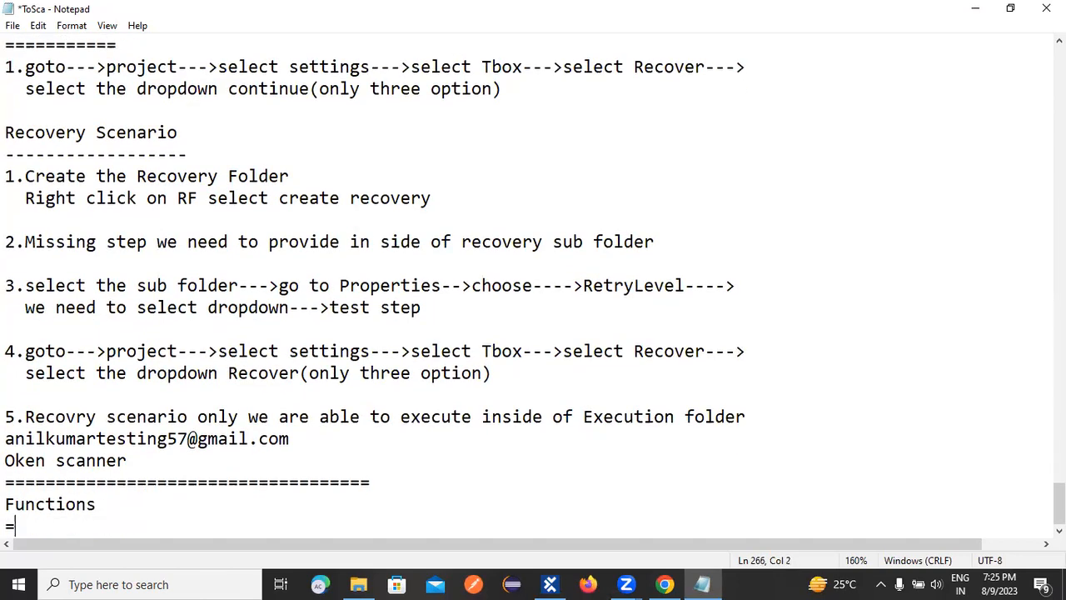
key("Return")
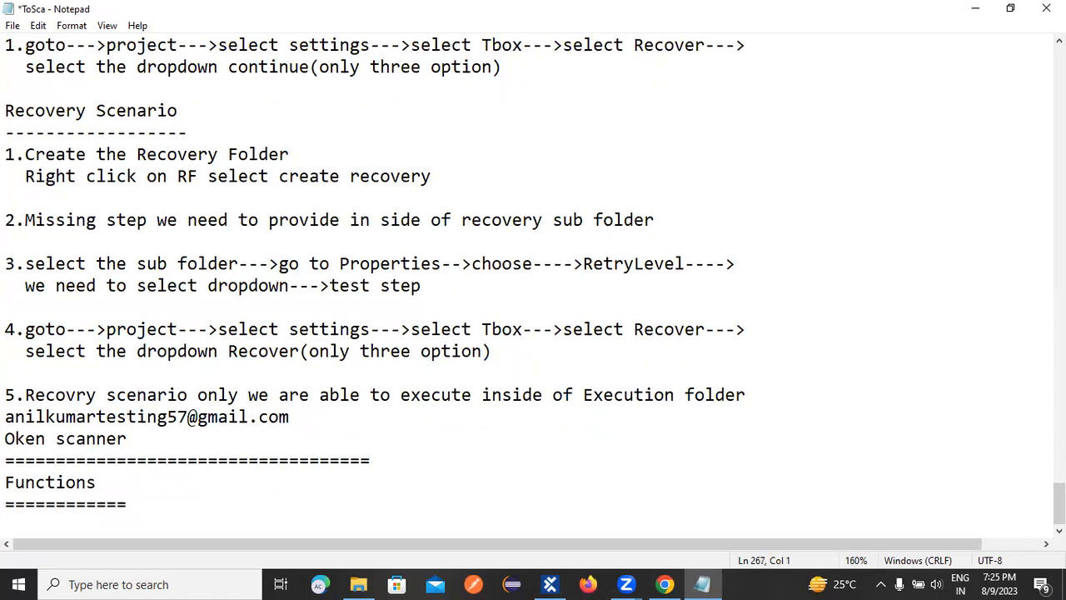
List the function types "DATE,TIME,RND,CALC,MATH...." under the Functions heading and start a new line.
type("DATE,TIME,")
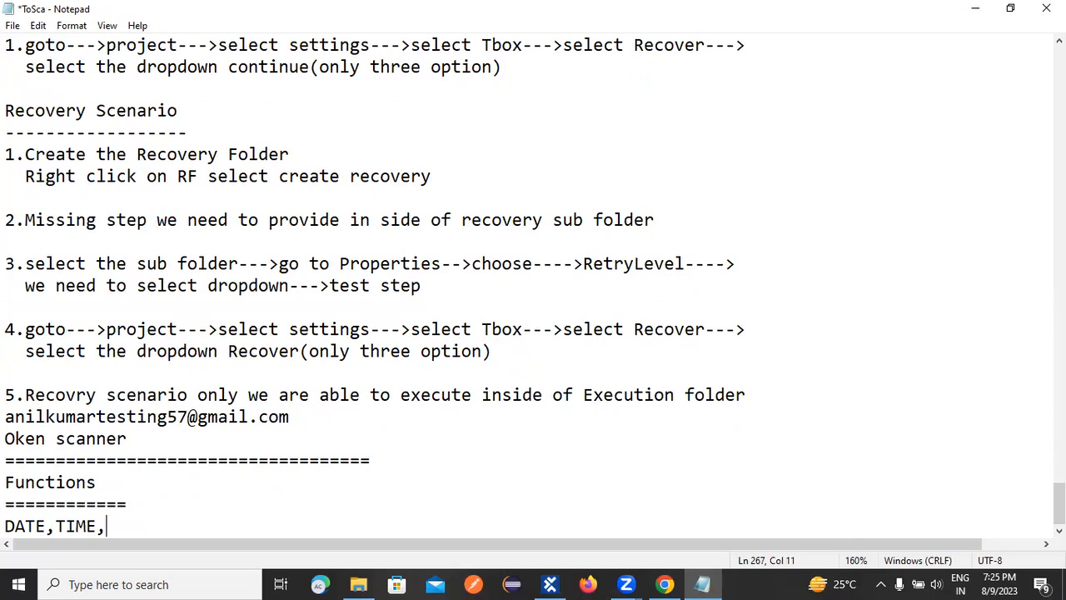
type("RND,CALC,MAT")
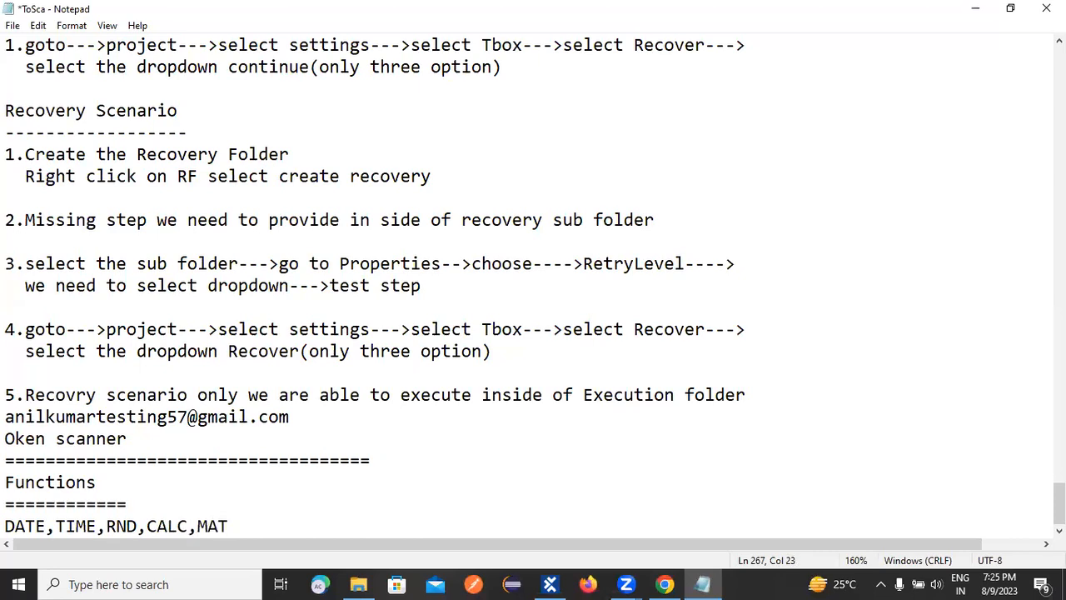
type("H")
key("Return")
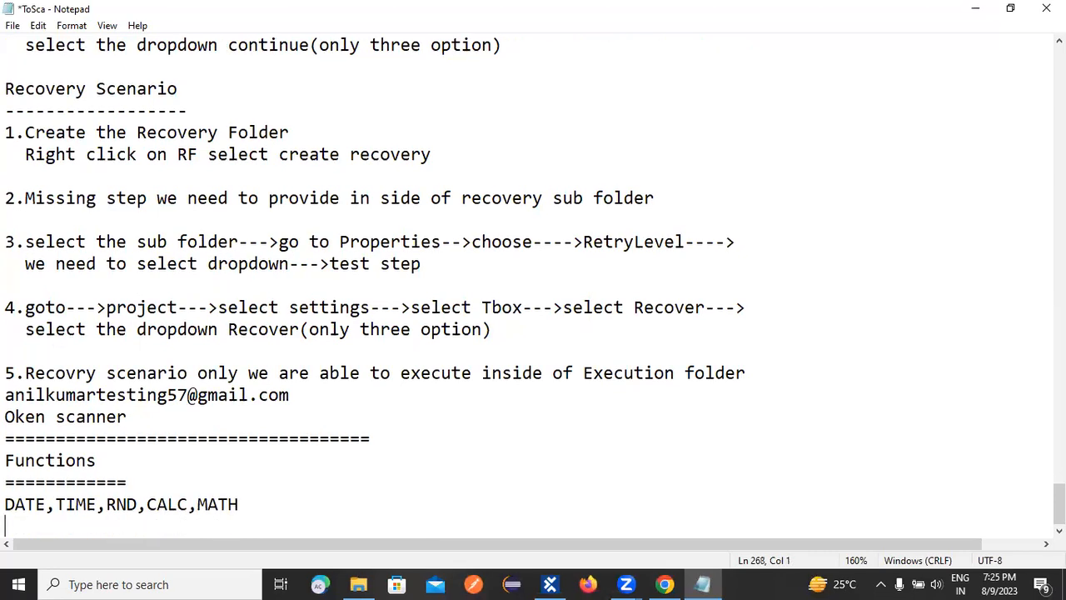
key("BackSpace")
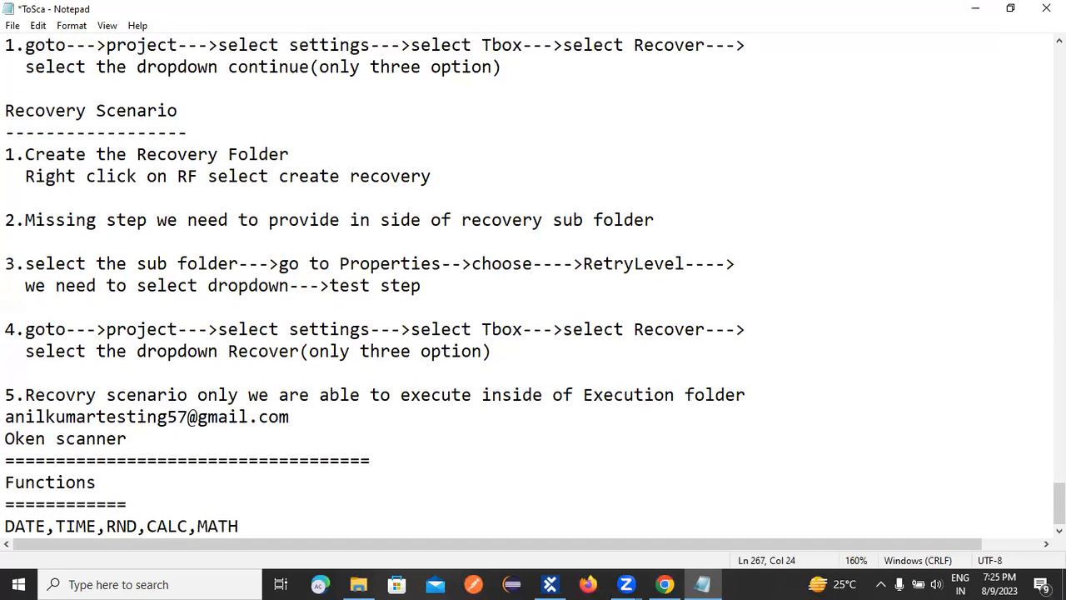
type("....")
key("Return")
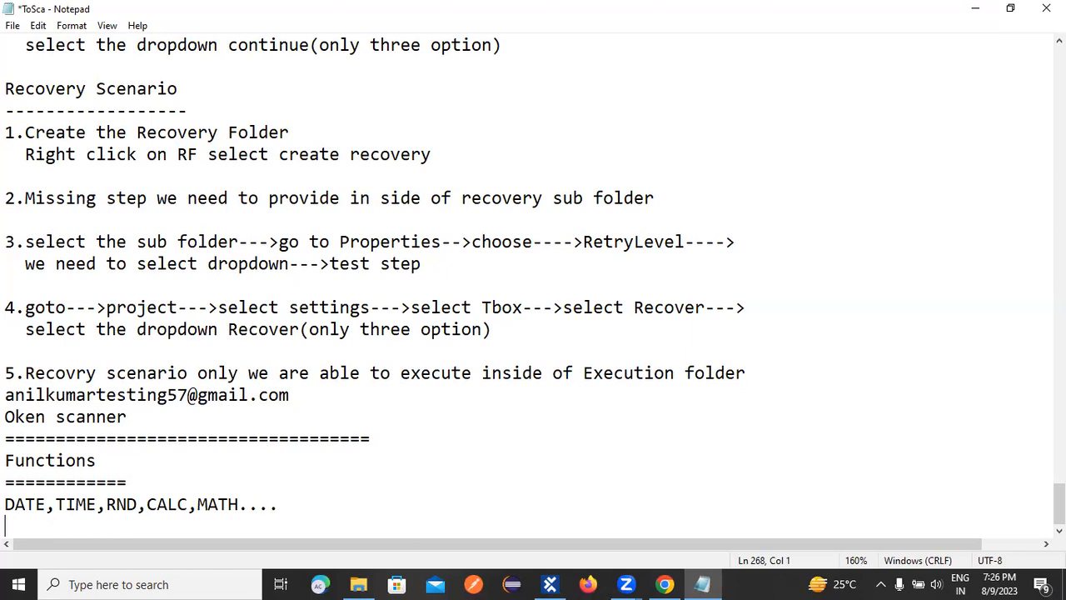
Switch to Chrome, open the Tricentis sample app's Automobile insurance form, and go to its Date of Manufacture field.
left_click(664, 584)
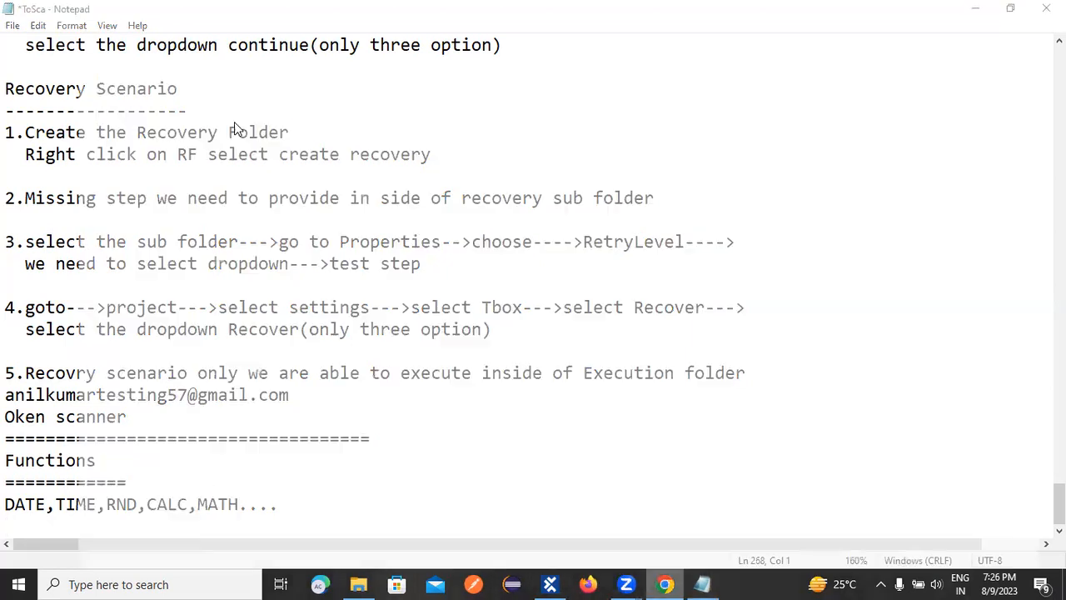
left_click(154, 35)
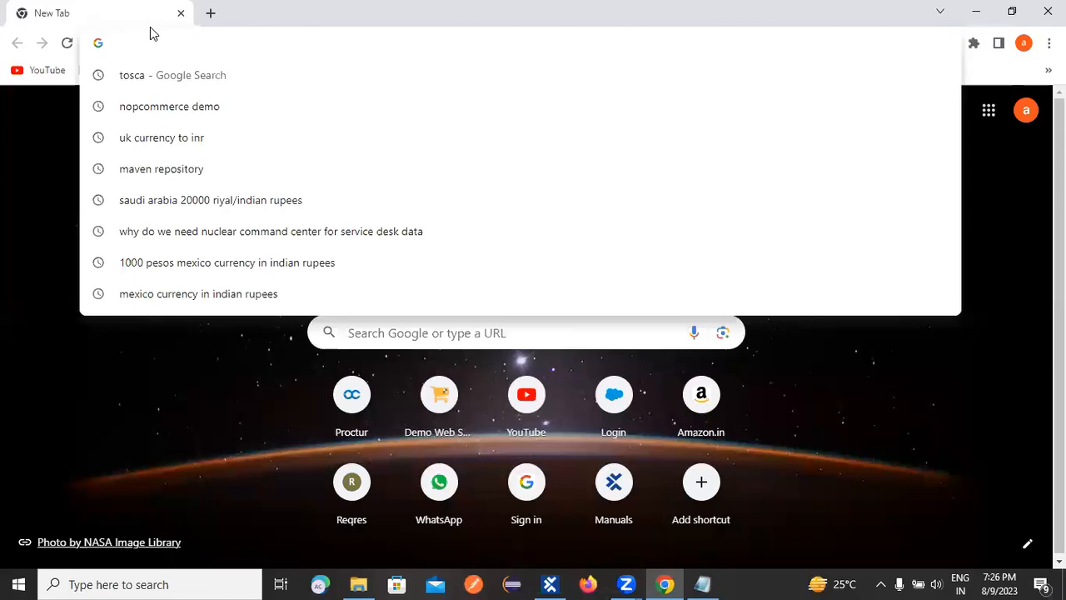
type("sampleapp.tricentis.com")
key("Return")
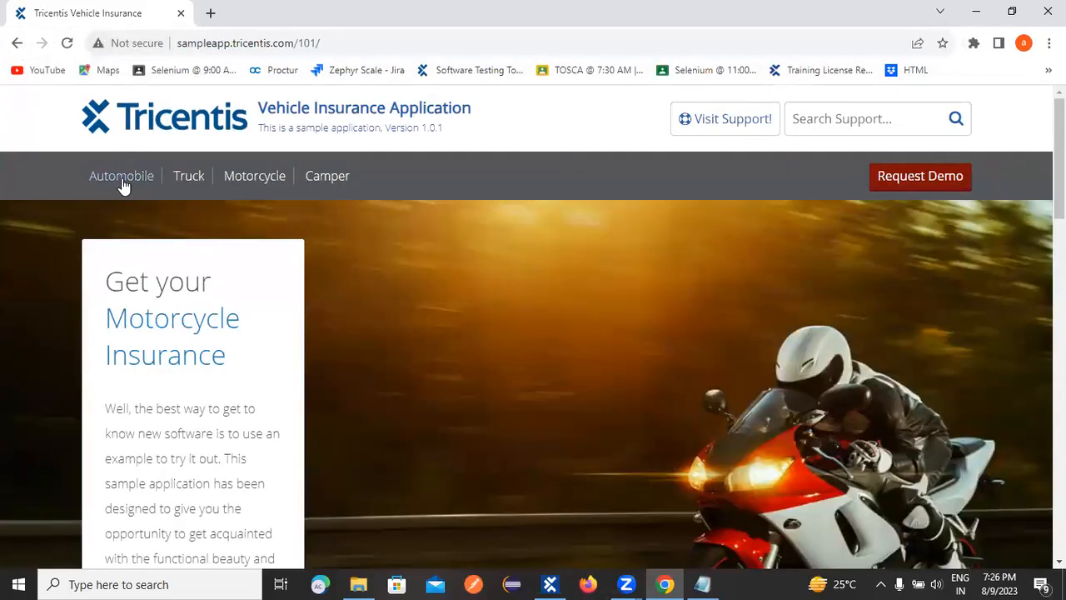
left_click(122, 180)
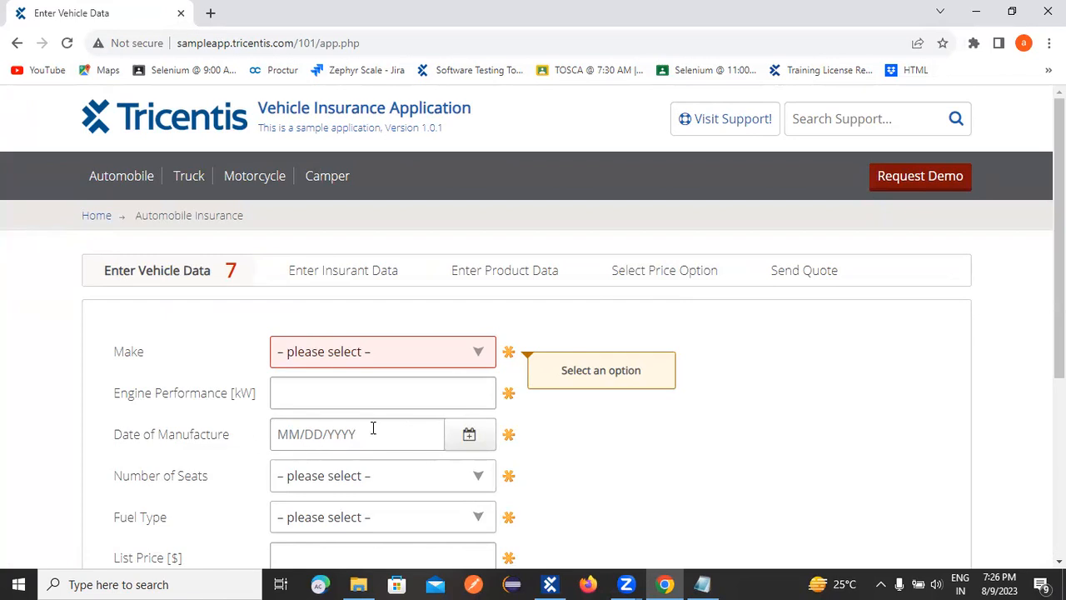
left_click(281, 434)
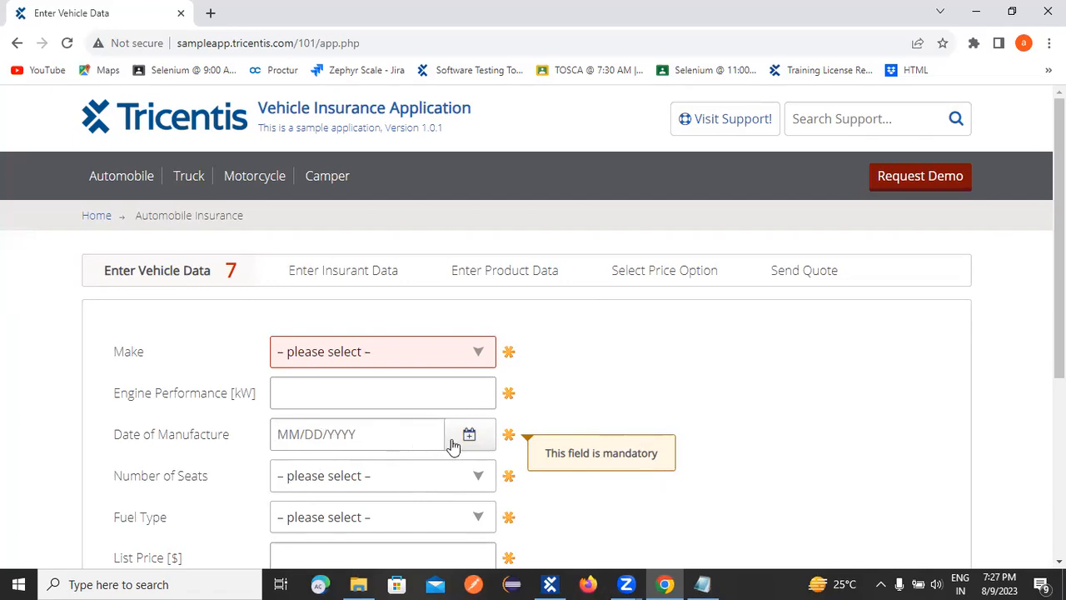
Switch back to the ToSca notes in Notepad and add a row of nine equals signs below the function list.
left_click(702, 584)
left_click(316, 503)
key("Return")
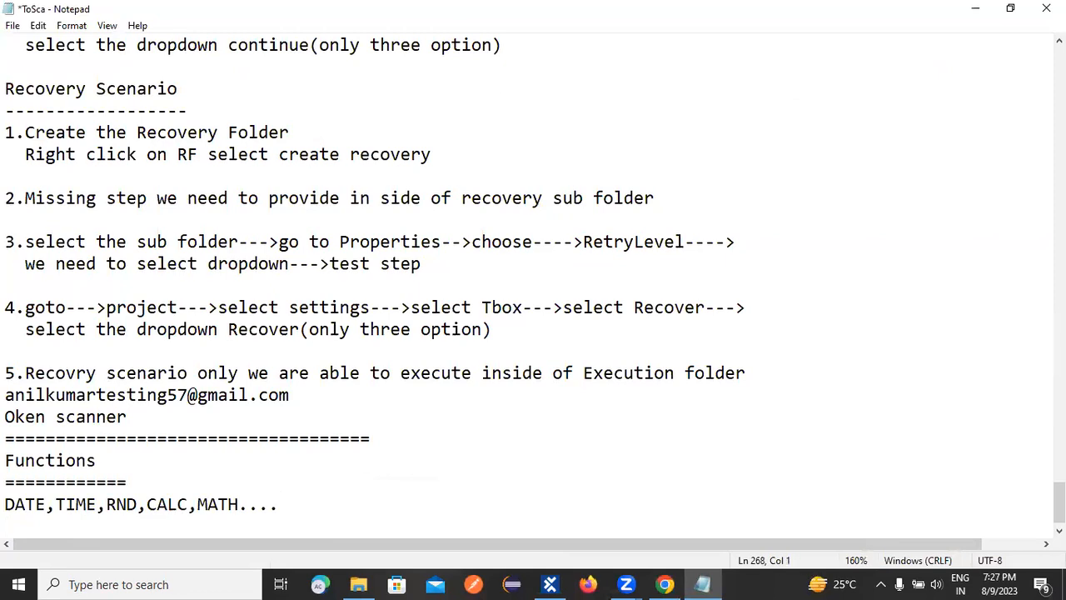
type("=========")
key("Return")
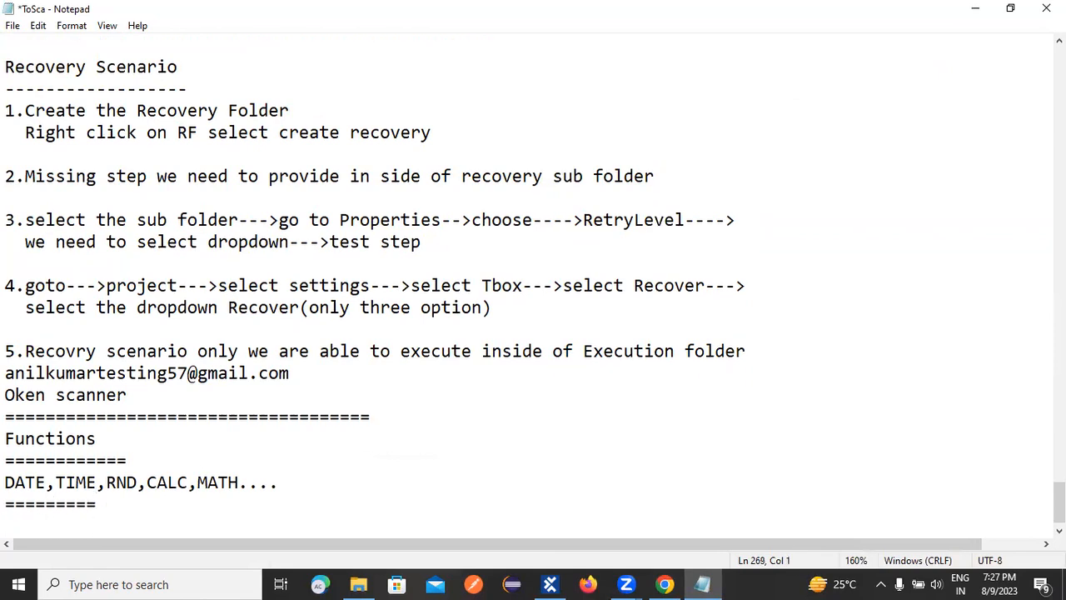
Add the lines "Static Date" and "Dynamic Date" below the row of equals signs, capitalizing "Date" in both.
type("Static")
type(" data")
key("BackSpace")
type("e")
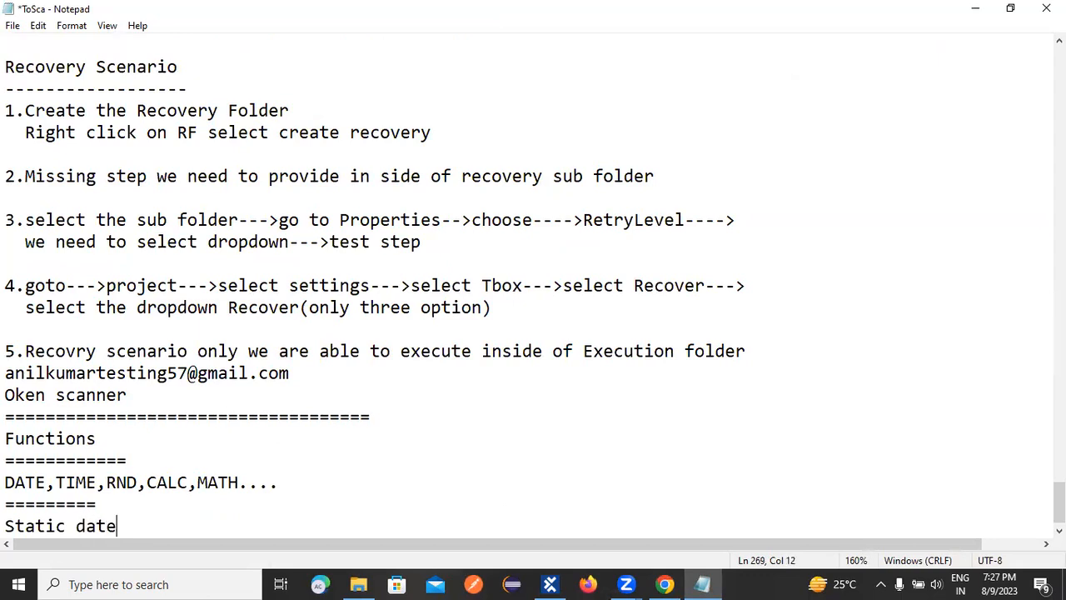
key("Return")
type("Dynamib")
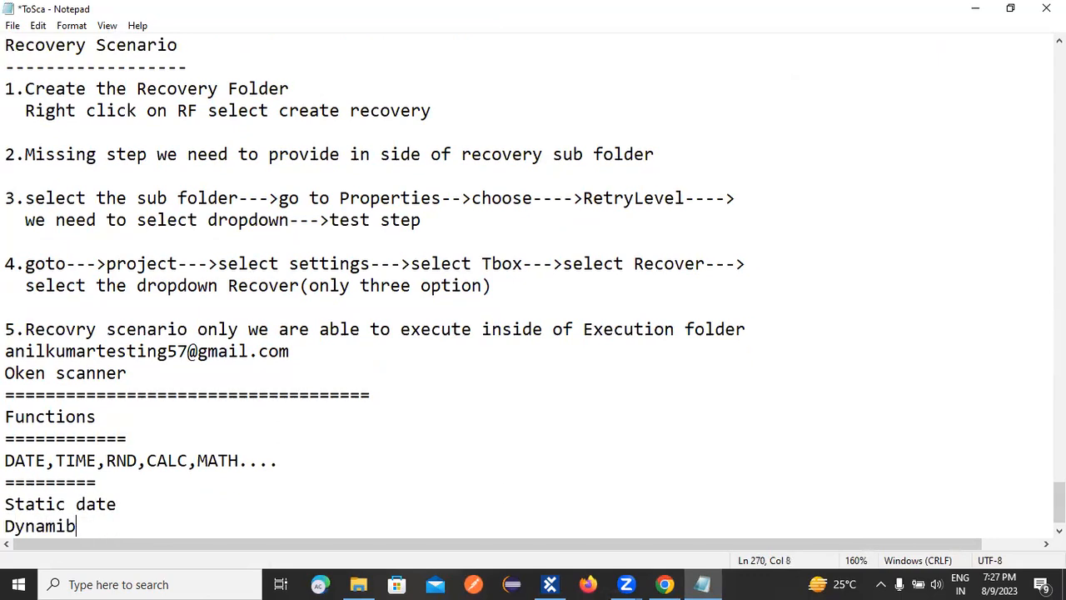
key("BackSpace")
type("c Date")
left_click(82, 503)
key("BackSpace")
type("D")
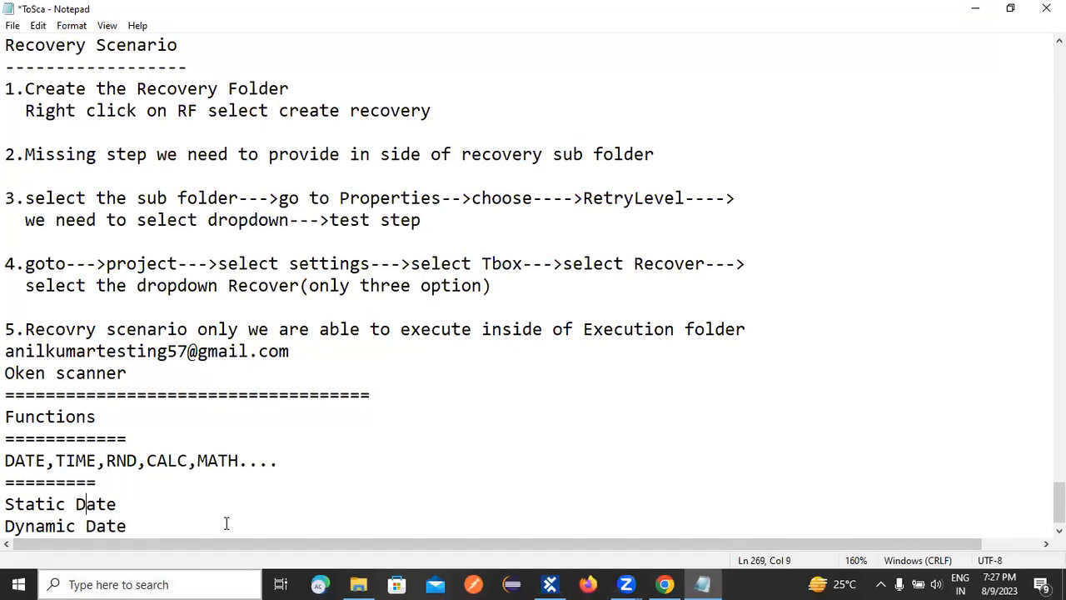
Add a row of 12 equals signs below "Dynamic Date" and start a new line.
left_click(150, 519)
key("Return")
type("============")
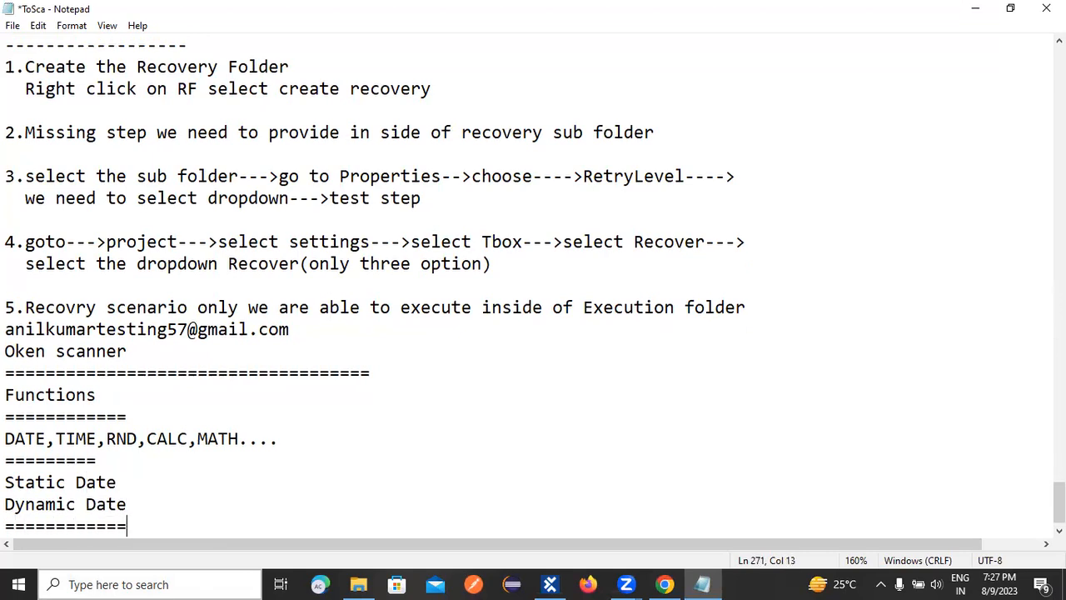
key("Return")
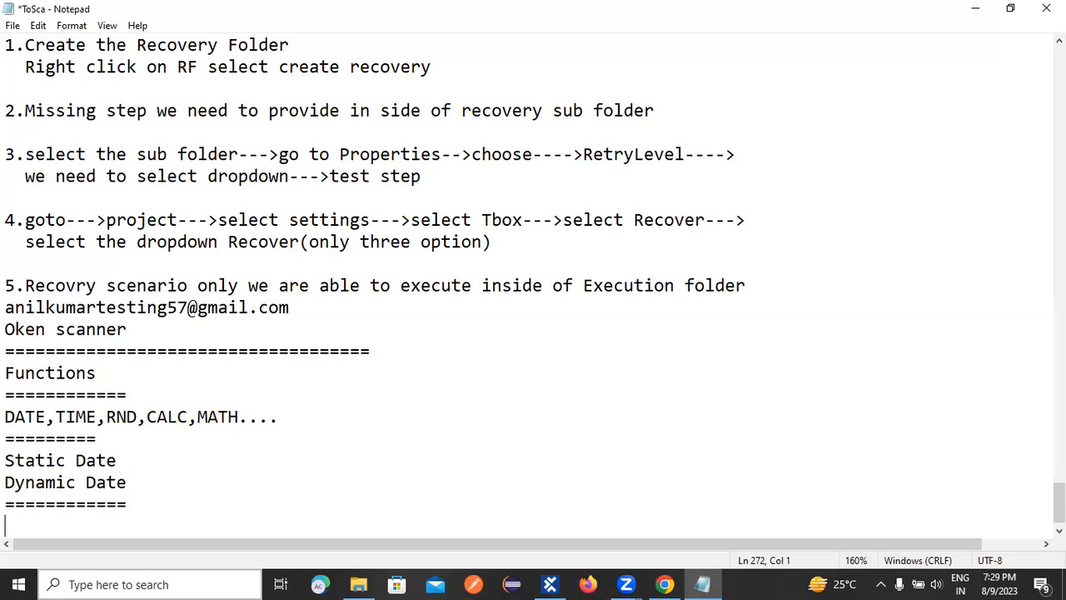
Add the function expression "{Date}" on the line below the last separator, followed by blank lines.
type("{Date}")
key("Return")
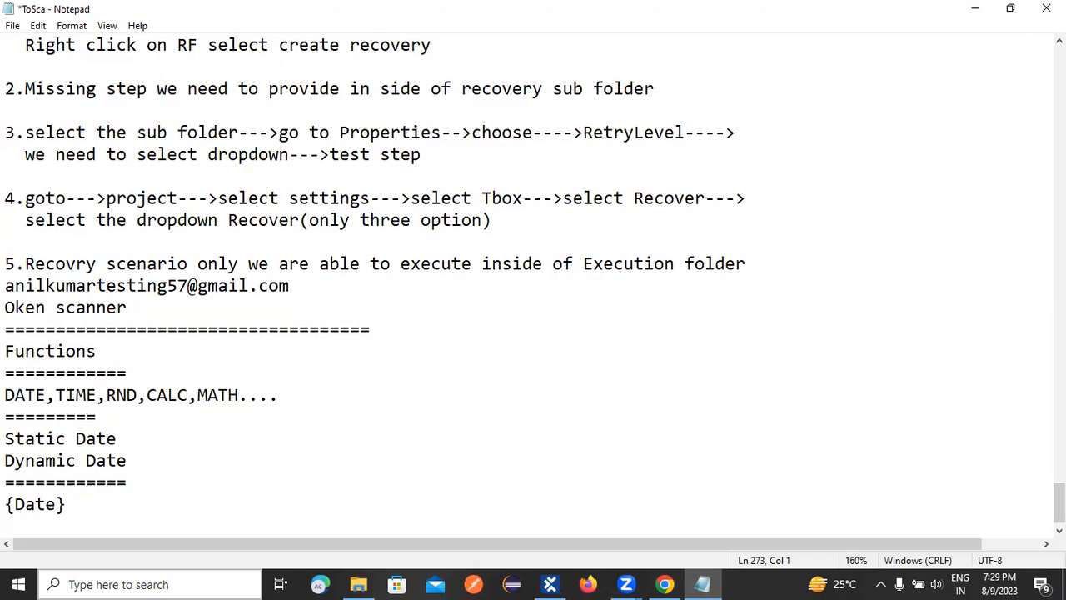
scroll(153, 518, "up", 3)
key("Return")
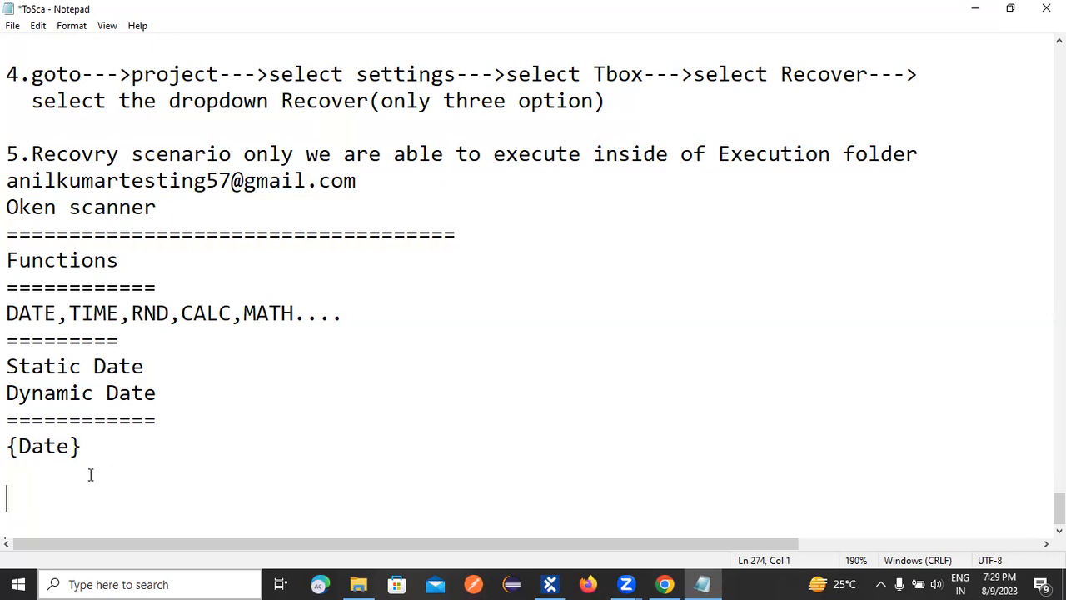
Append the description "Expected date" after the {Date} expression and start a new line.
left_click(104, 439)
type("Expected date")
key("Return")
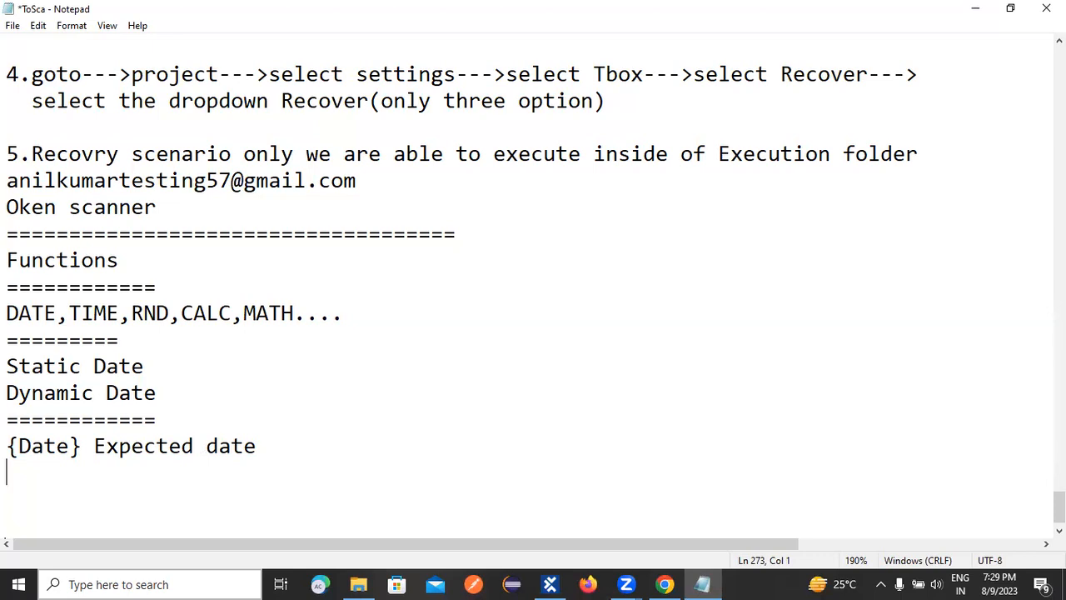
Add the DATE function syntax "{DATE[][][]}" below the "{Date} Expected date" line and start a new line.
type("{DATE[]")
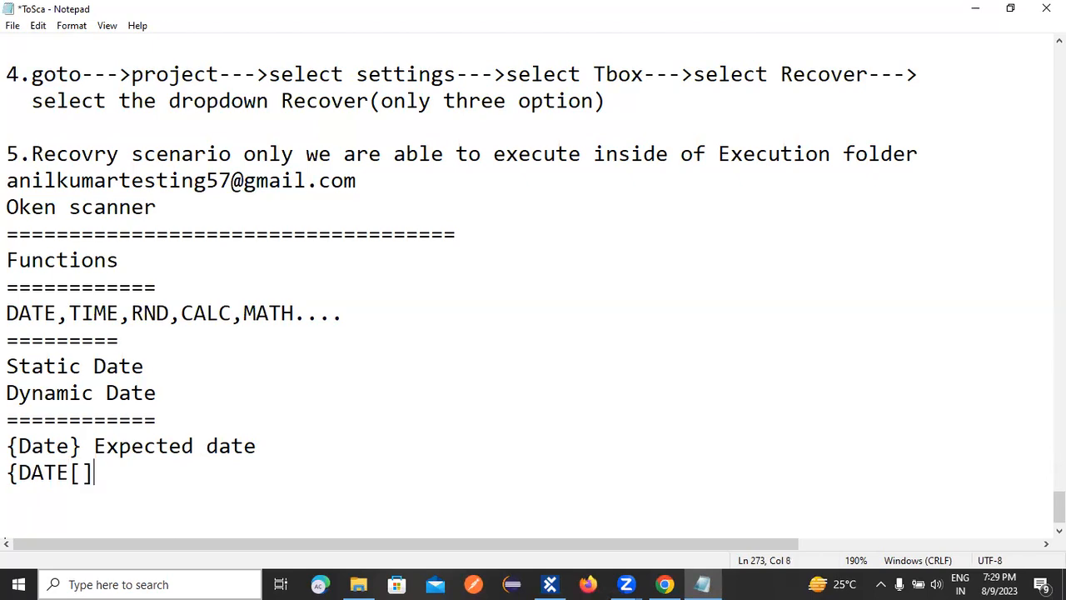
type("[][]}")
key("Return")
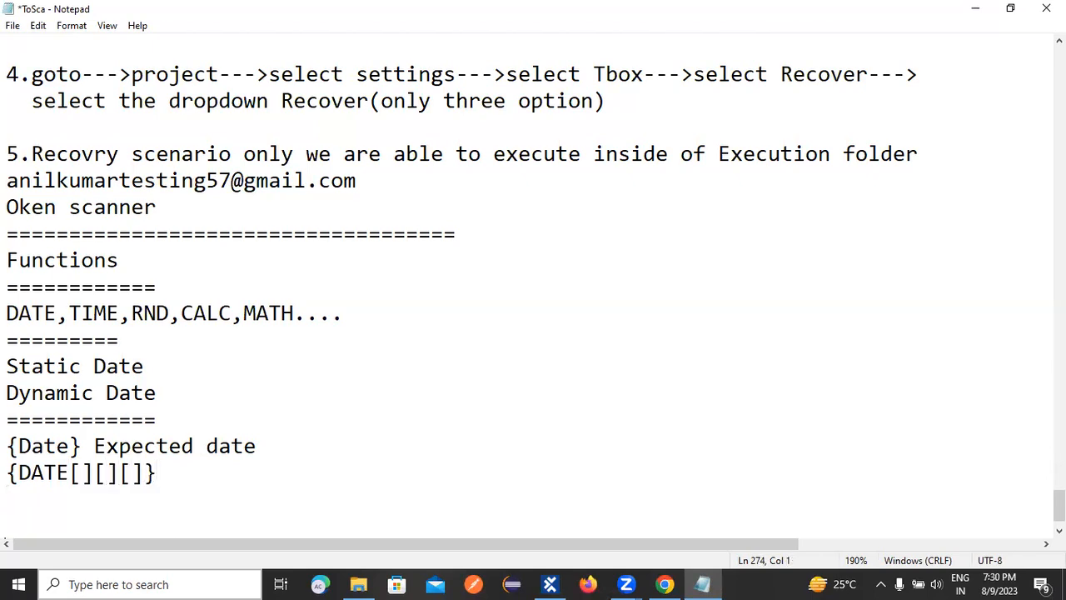
Copy the {DATE[][][]} expression from the notes and open Paint with the Text tool active.
left_click(84, 469)
left_click_drag(10, 473, 197, 468)
key("ctrl+c")
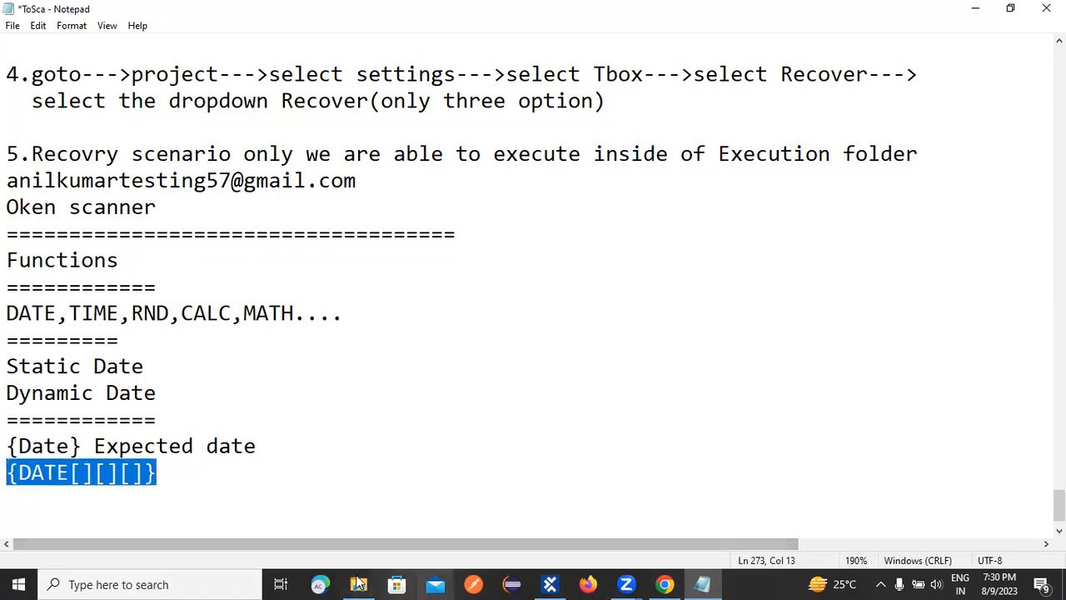
left_click(130, 583)
type("paint")
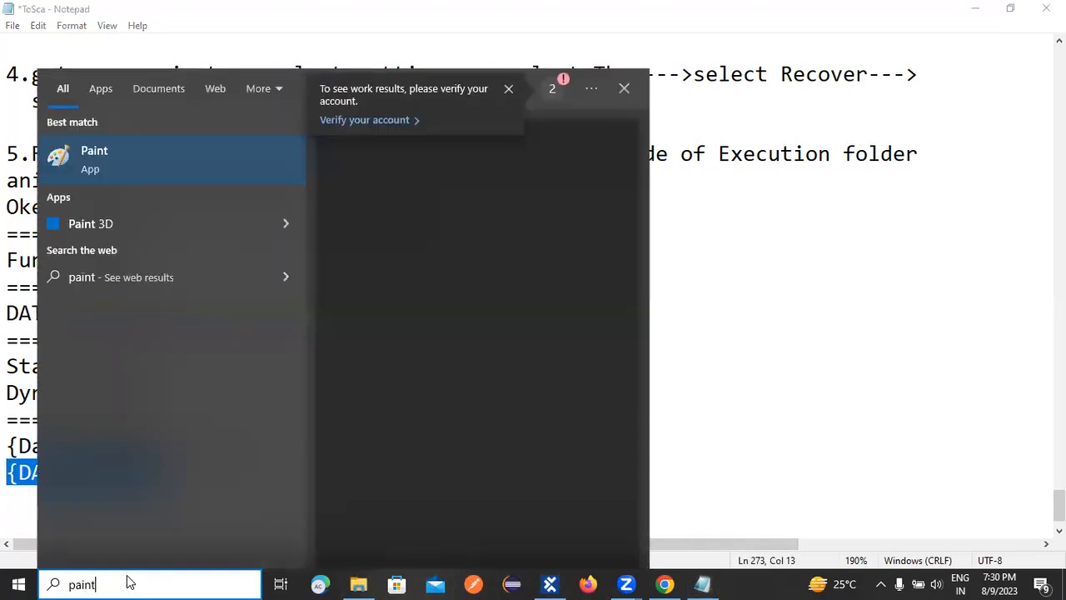
key("Return")
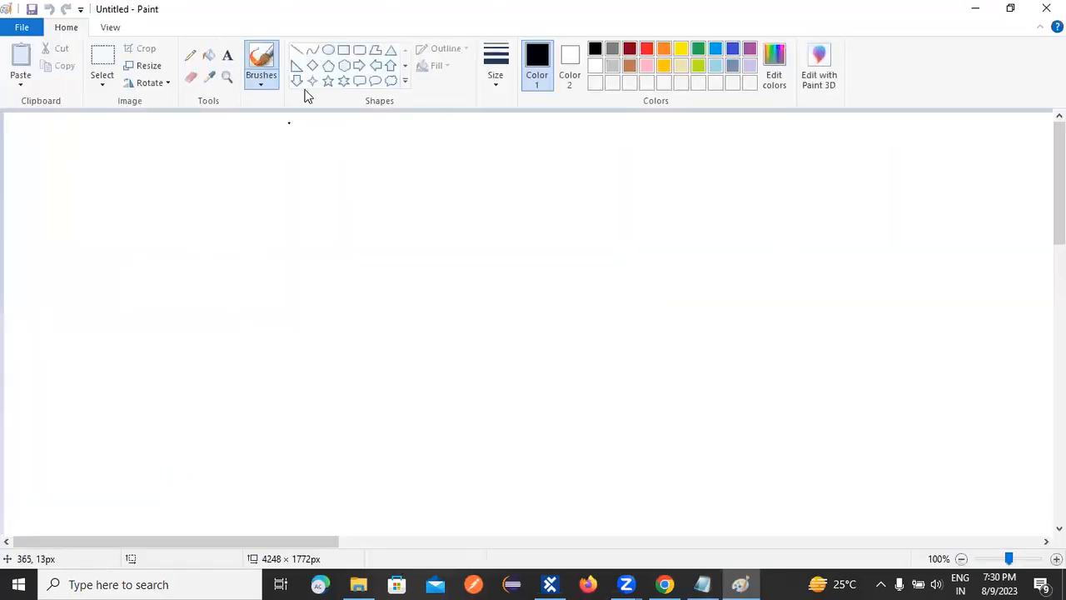
left_click(227, 56)
left_click(259, 207)
key("ctrl+v")
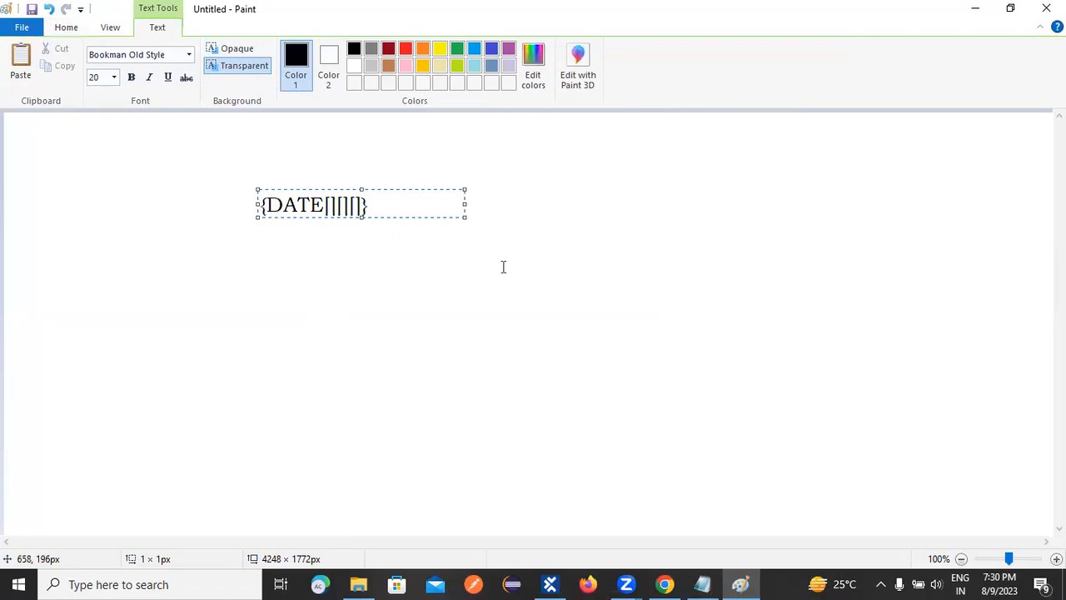
left_click(429, 268)
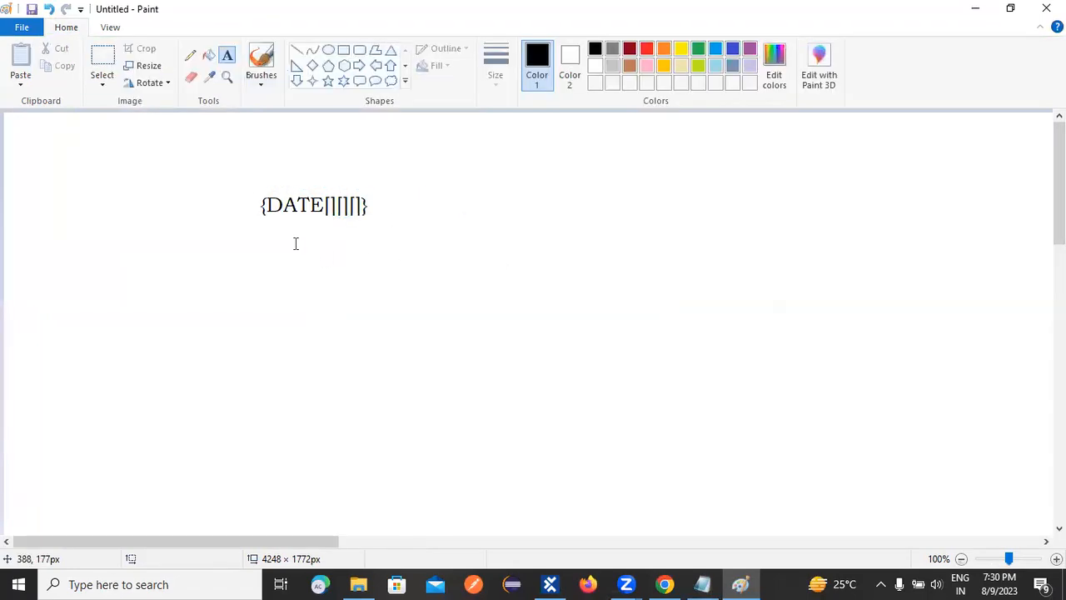
left_click(334, 207)
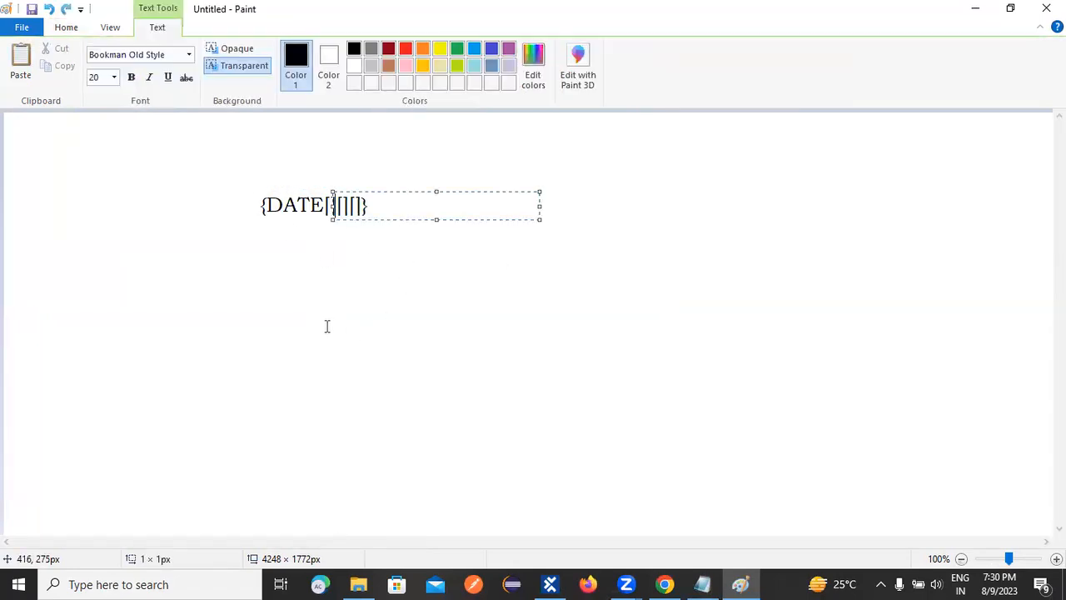
left_click(245, 209)
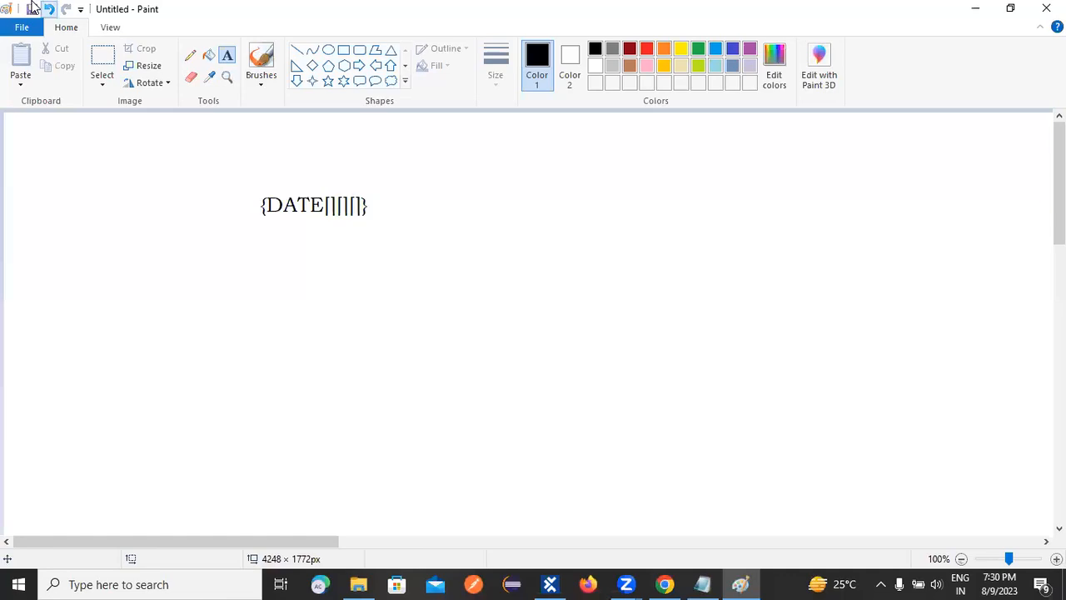
left_click(49, 8)
left_click(284, 230)
key("ctrl+v")
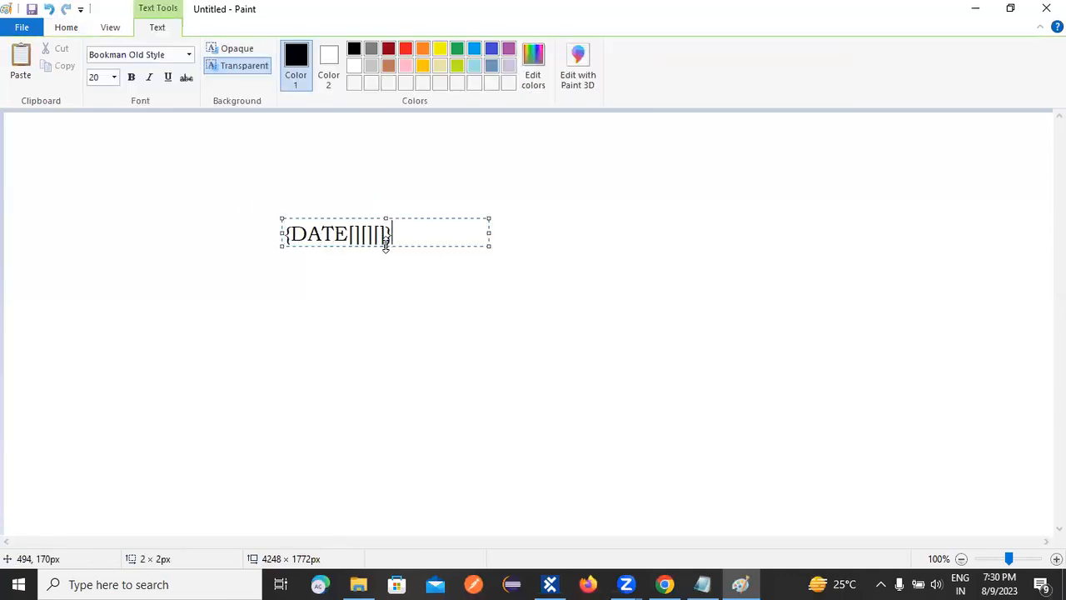
left_click_drag(386, 244, 385, 286)
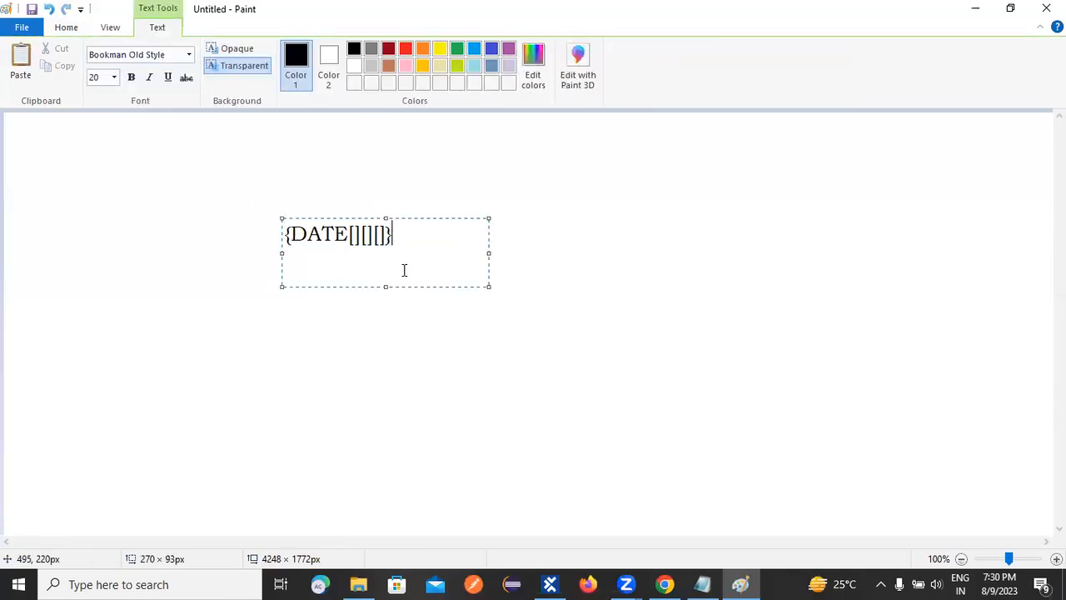
left_click(384, 218)
left_click(362, 229)
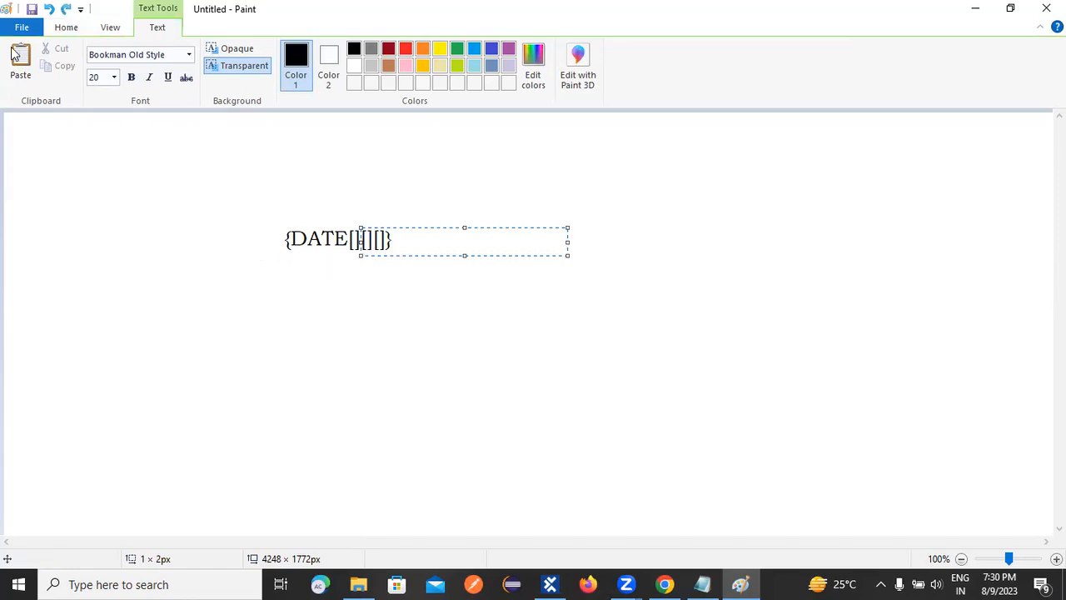
left_click(160, 140)
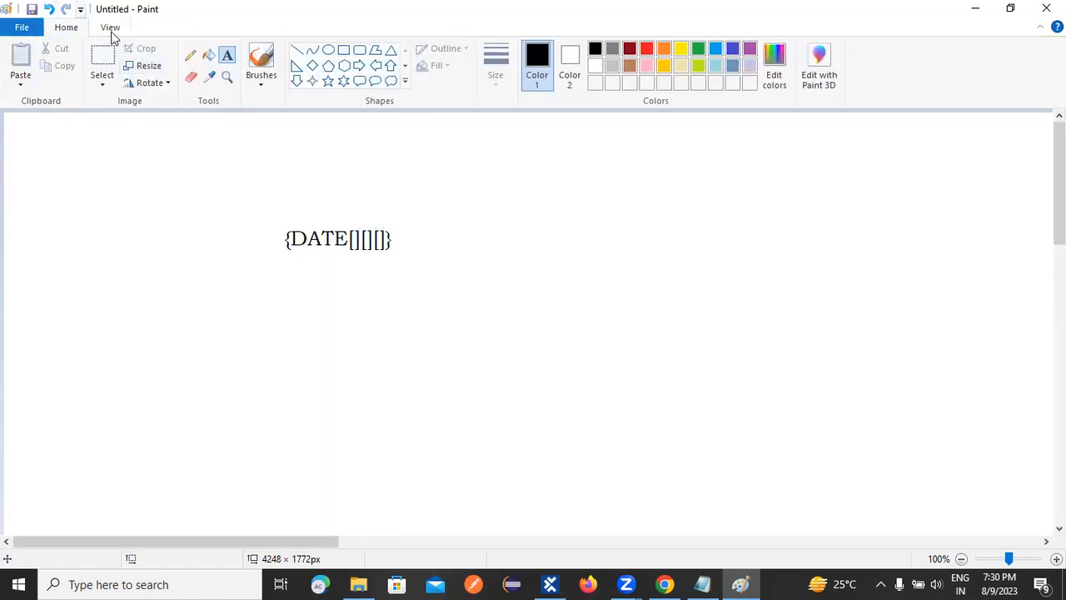
left_click(49, 9)
Paste {DATE[][][]} into a new text box on the canvas and fill its first brackets with "current date".
left_click(327, 258)
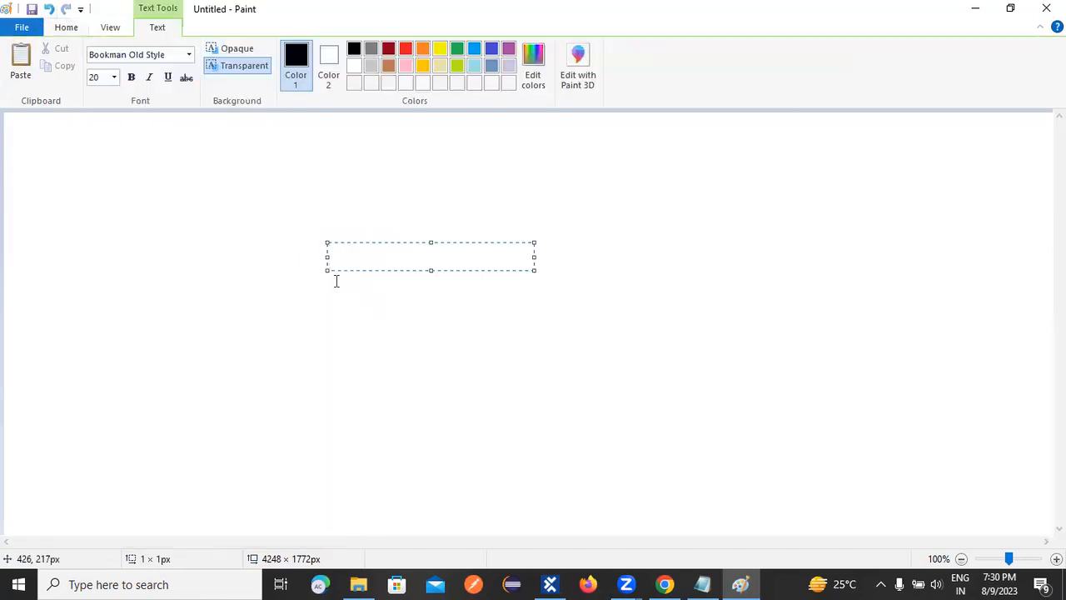
key("ctrl+v")
left_click(396, 259)
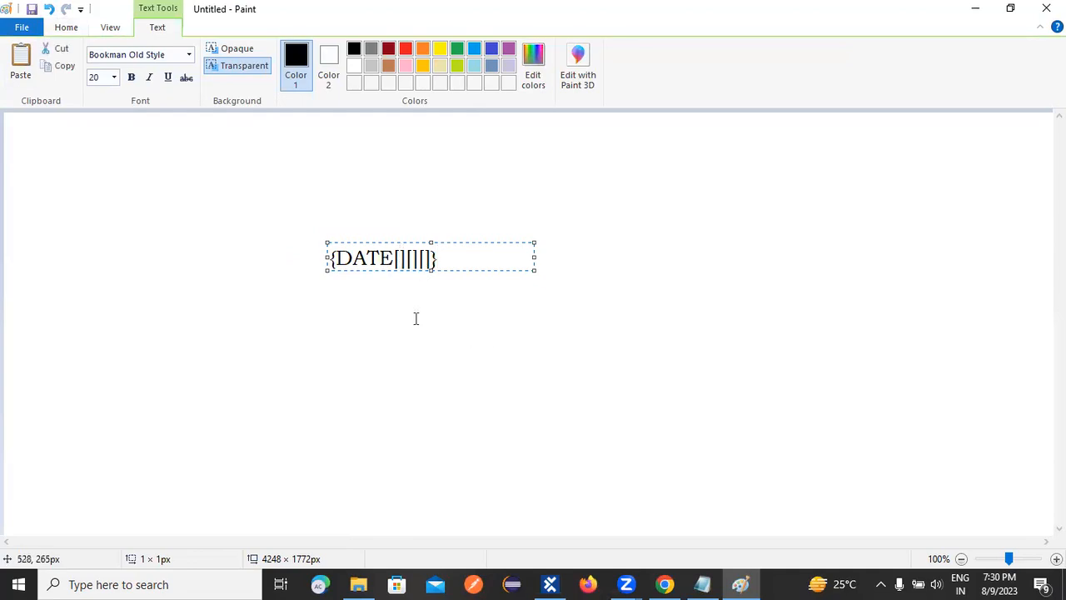
key("Right")
type("c")
type("urrent ")
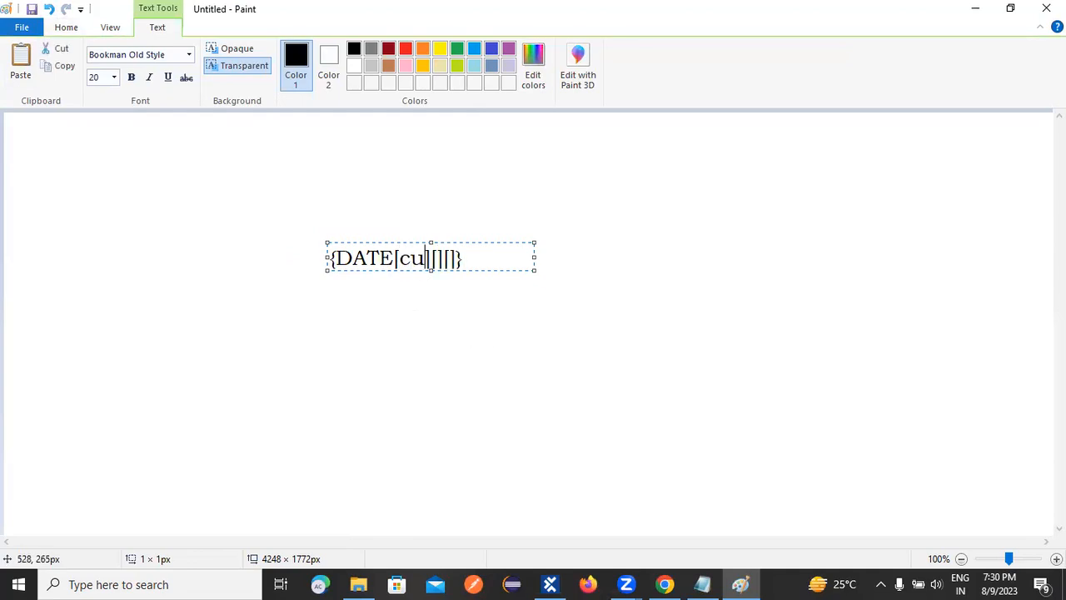
type("date")
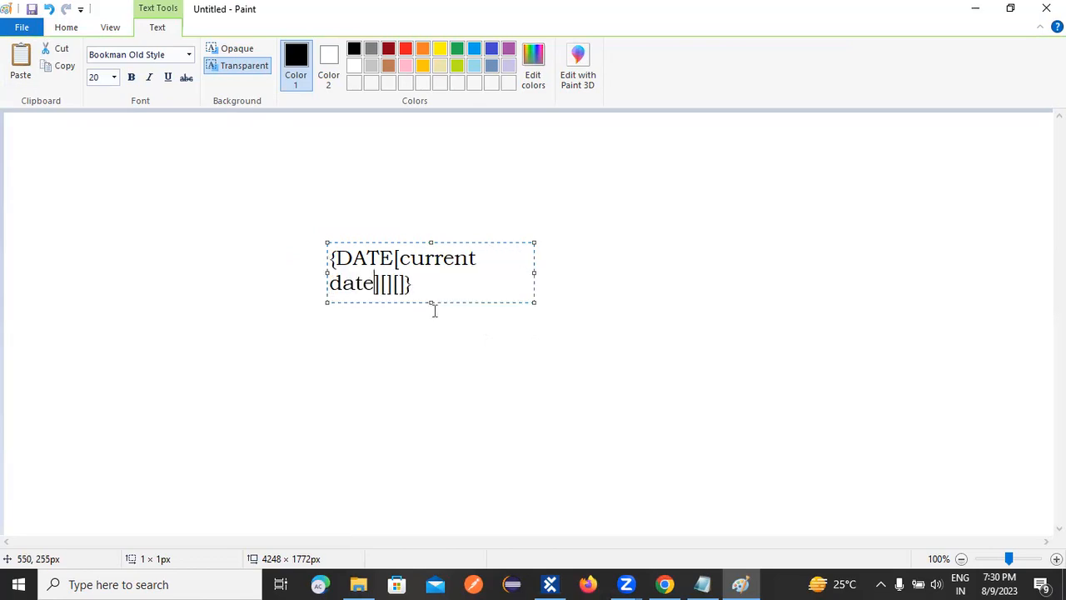
Widen the third bracket pair of the DATE expression with blank spaces and place the text on the canvas.
key("Right")
key("Right")
left_click(402, 285)
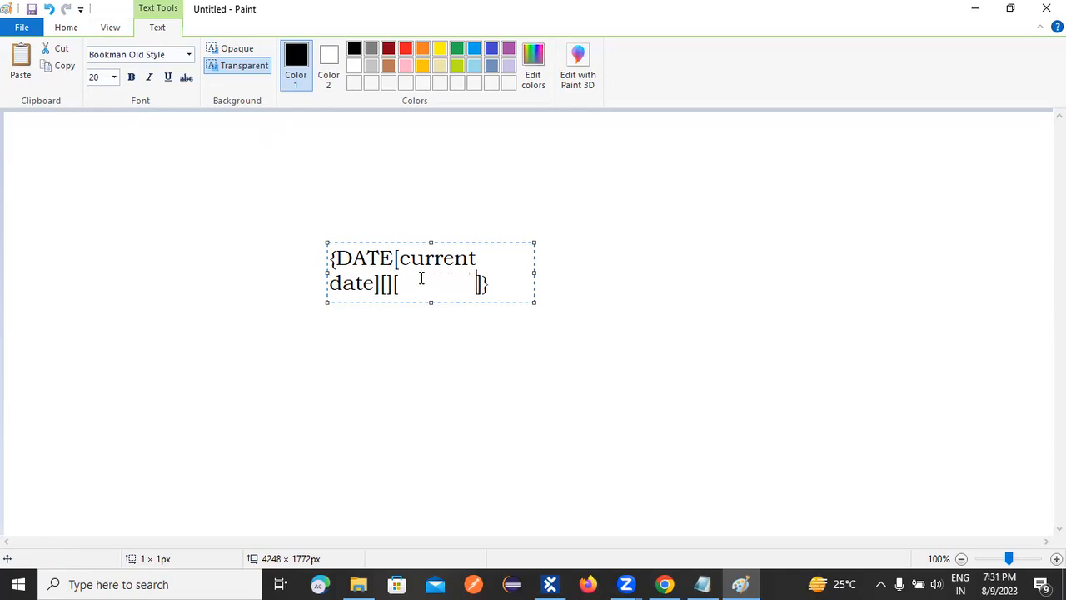
left_click(263, 229)
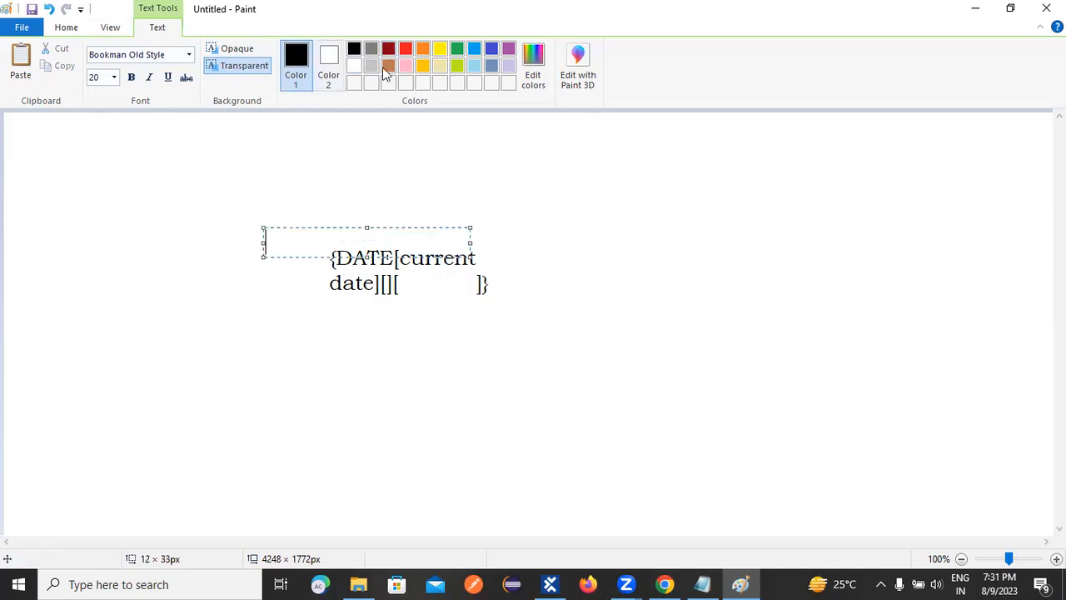
Draw a dark red arrow about 40 × 97 px down from the second brackets and a line about 154 × 59 px up from "current date".
left_click(388, 50)
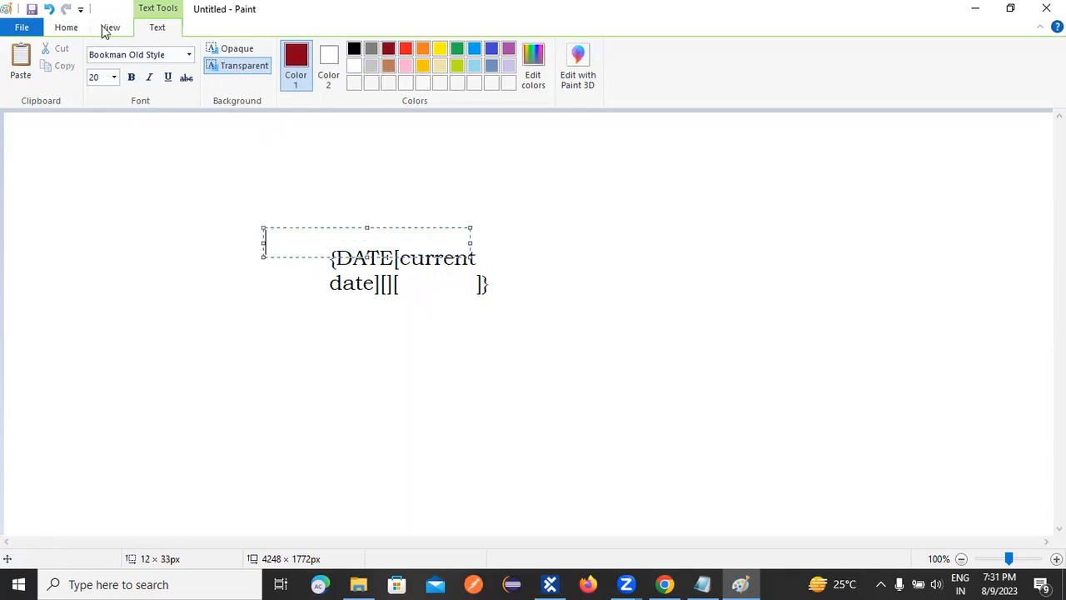
left_click(66, 28)
left_click(297, 50)
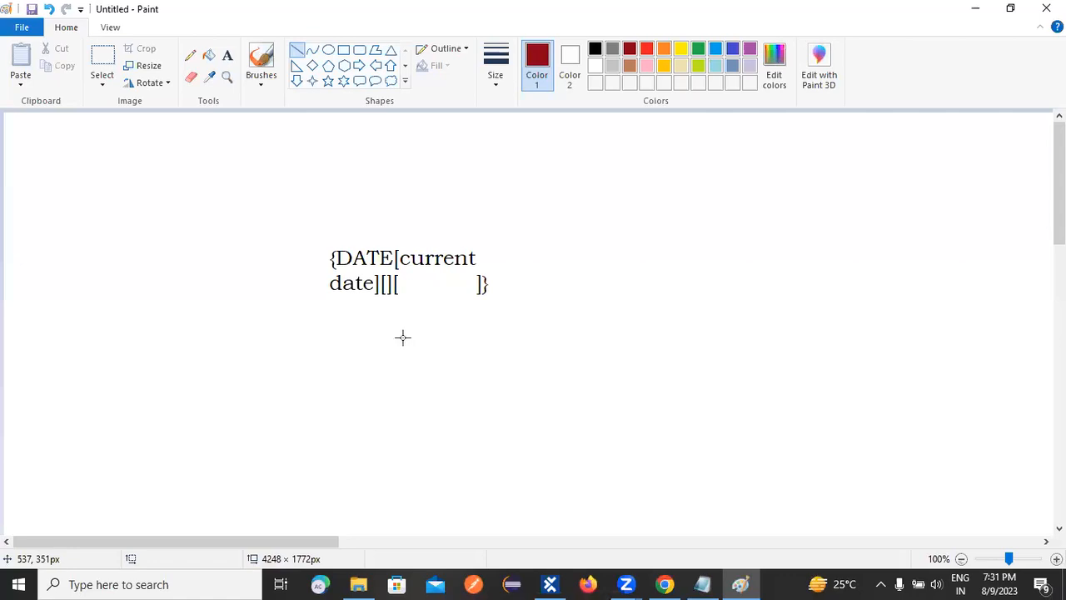
left_click_drag(387, 290, 359, 364)
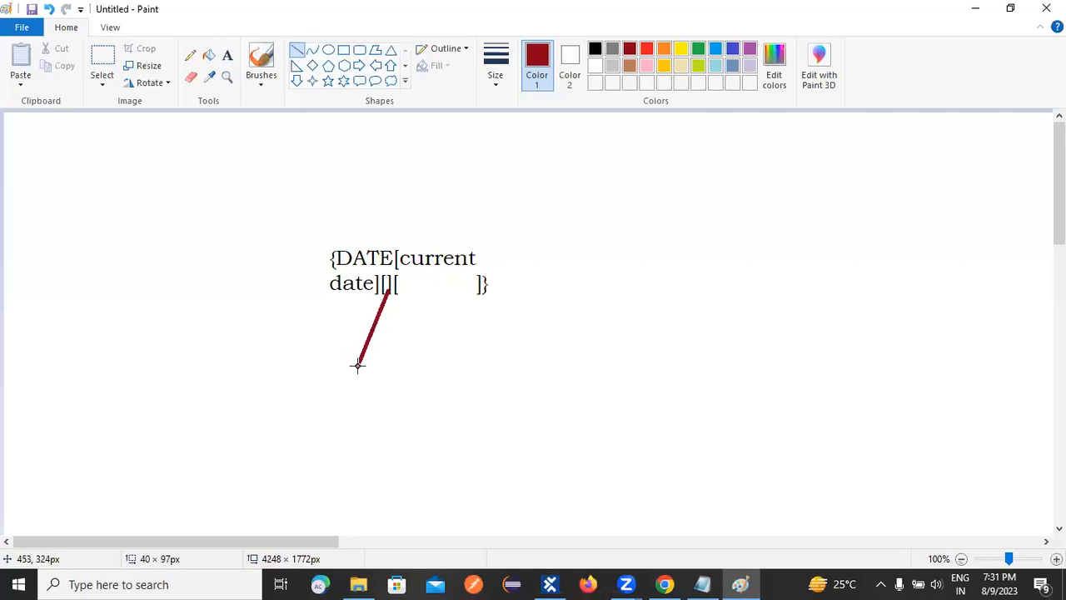
left_click_drag(436, 251, 555, 206)
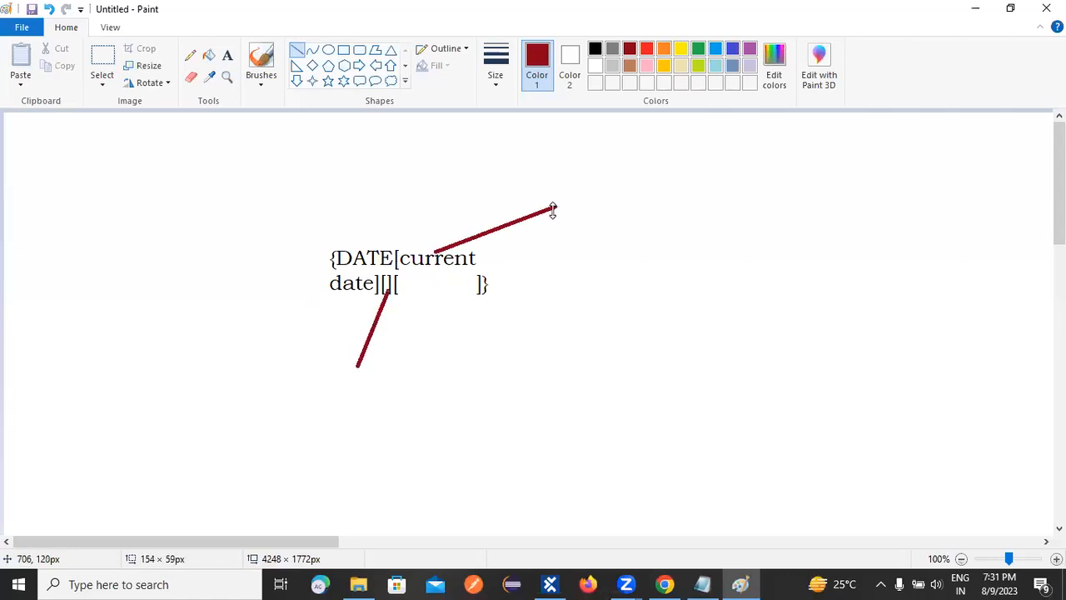
left_click_drag(351, 357, 354, 372)
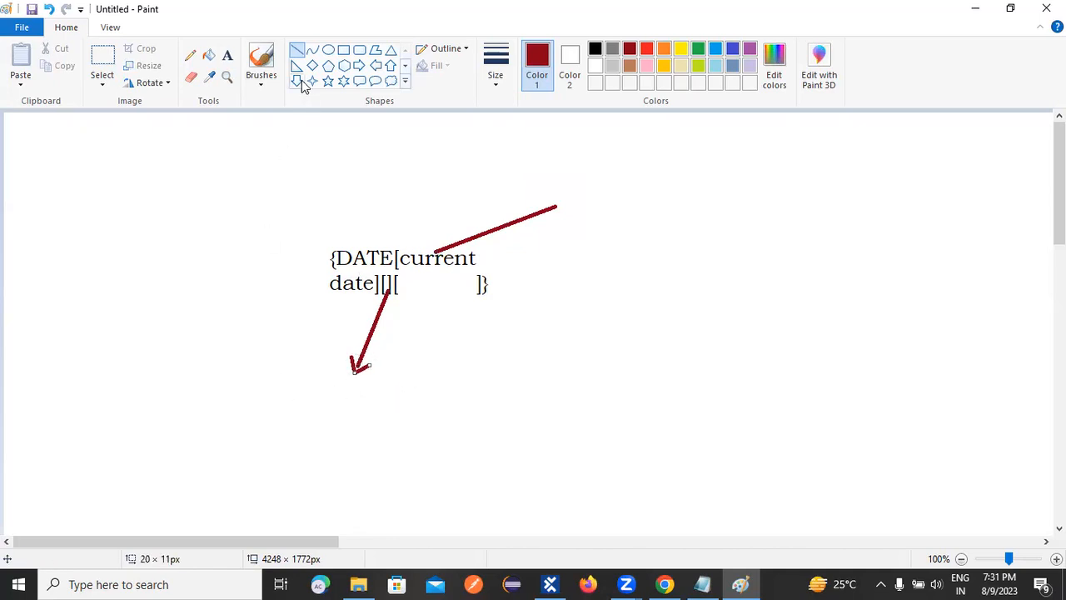
Write the sample date 07.08.2023 in dark red text below and left of the DATE expression, beside the arrow's tip.
left_click(227, 55)
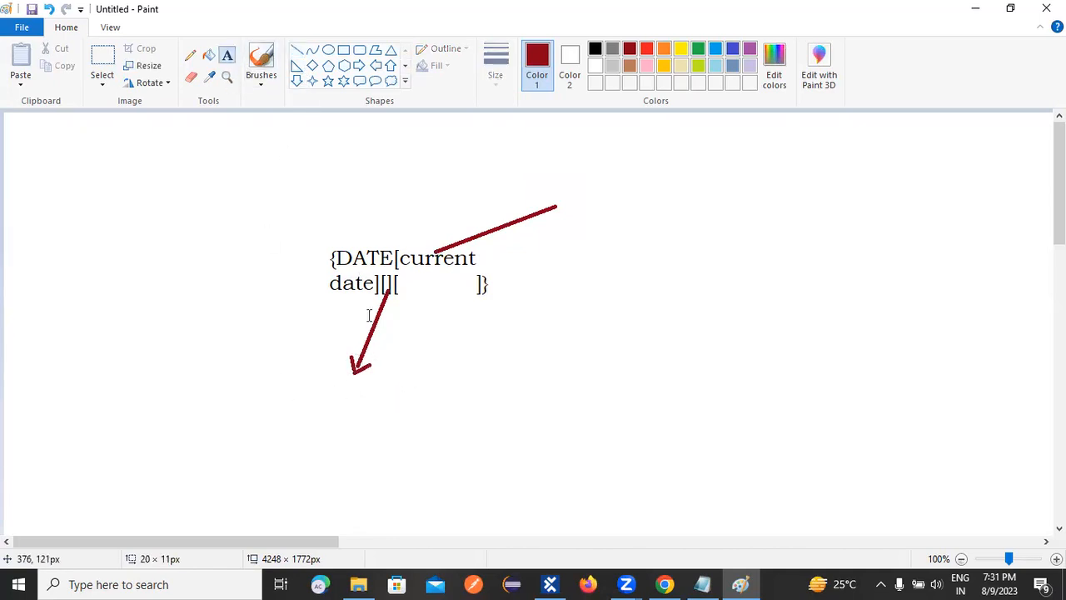
left_click(340, 368)
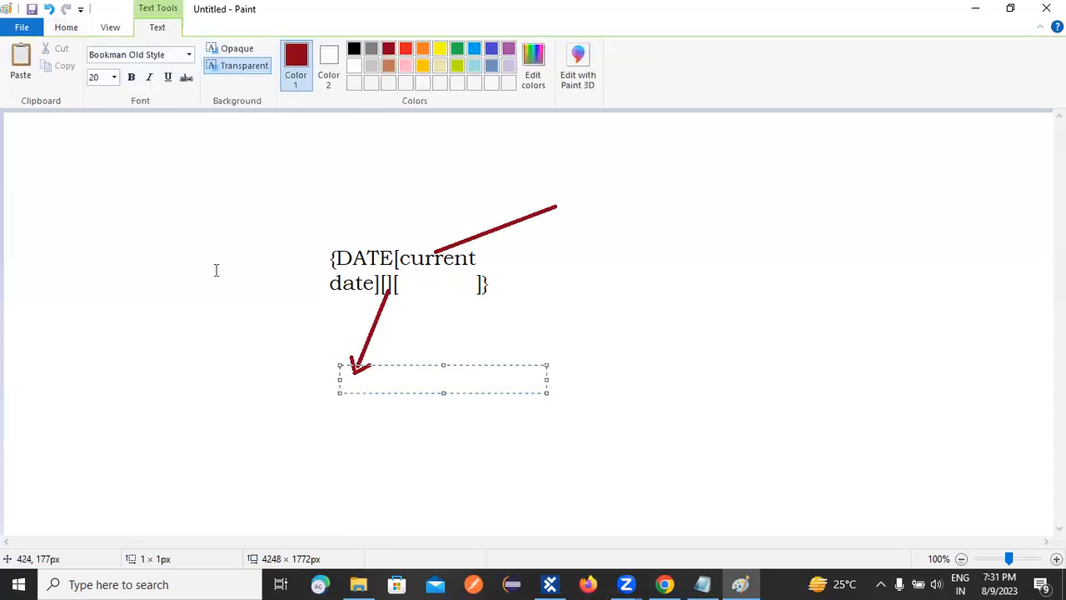
left_click(165, 410)
left_click(171, 382)
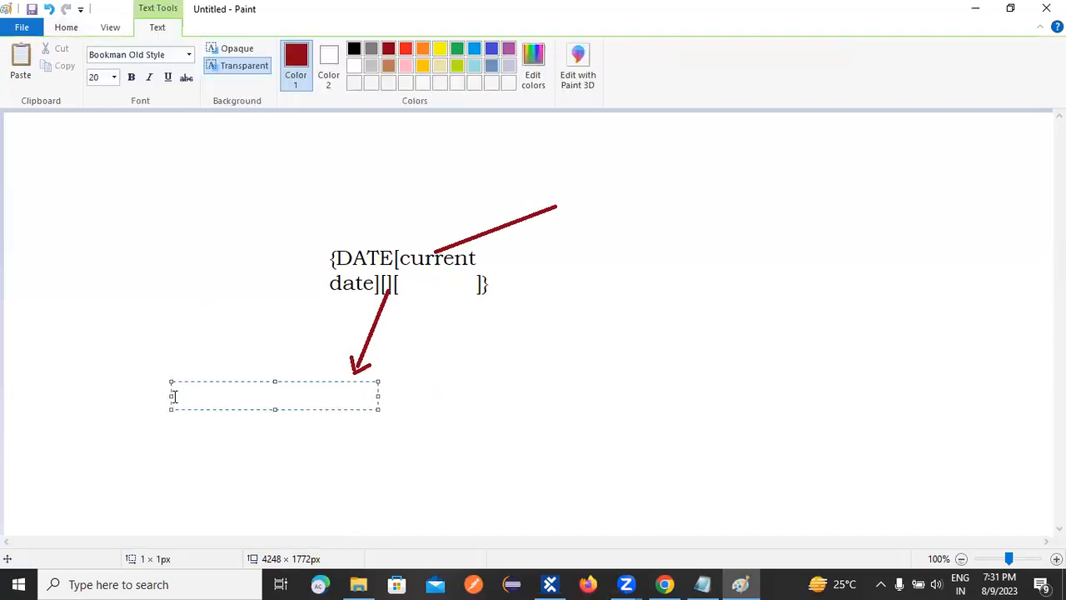
type("07.08.2023")
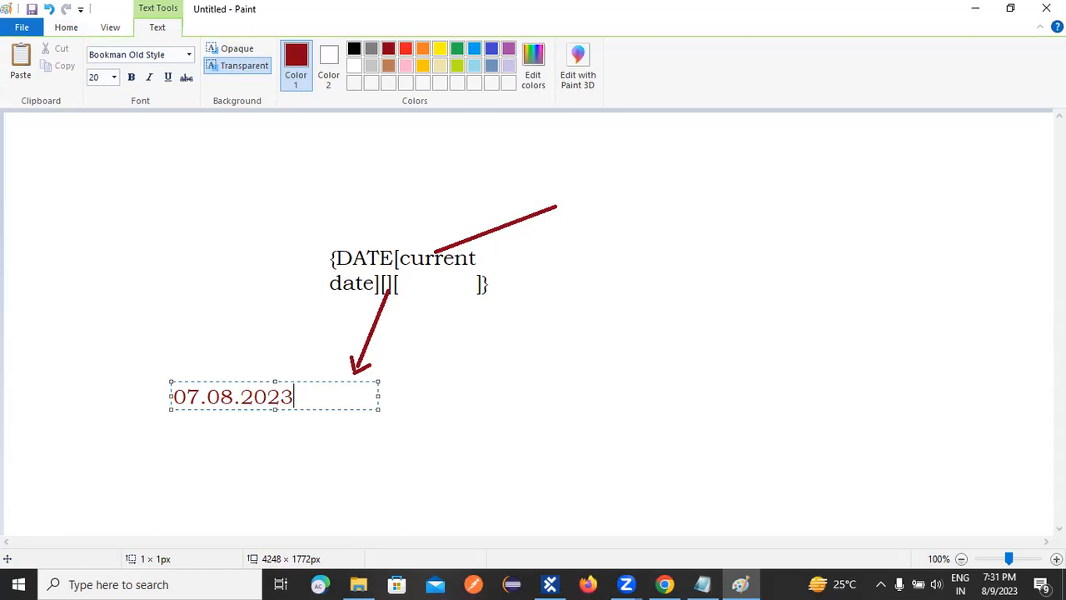
left_click(546, 482)
left_click(326, 393)
left_click(327, 393)
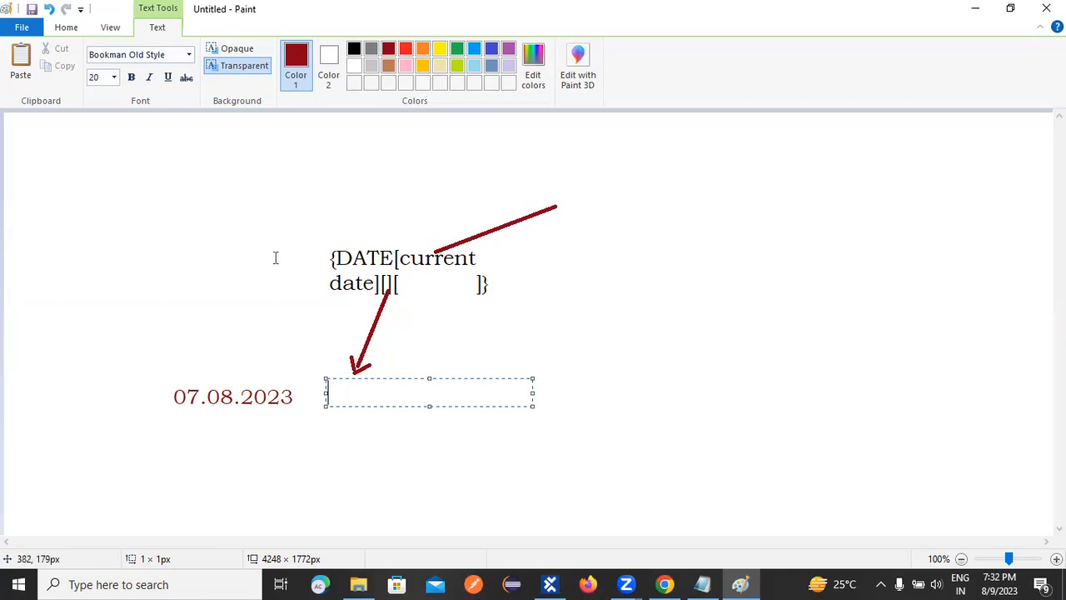
left_click(134, 275)
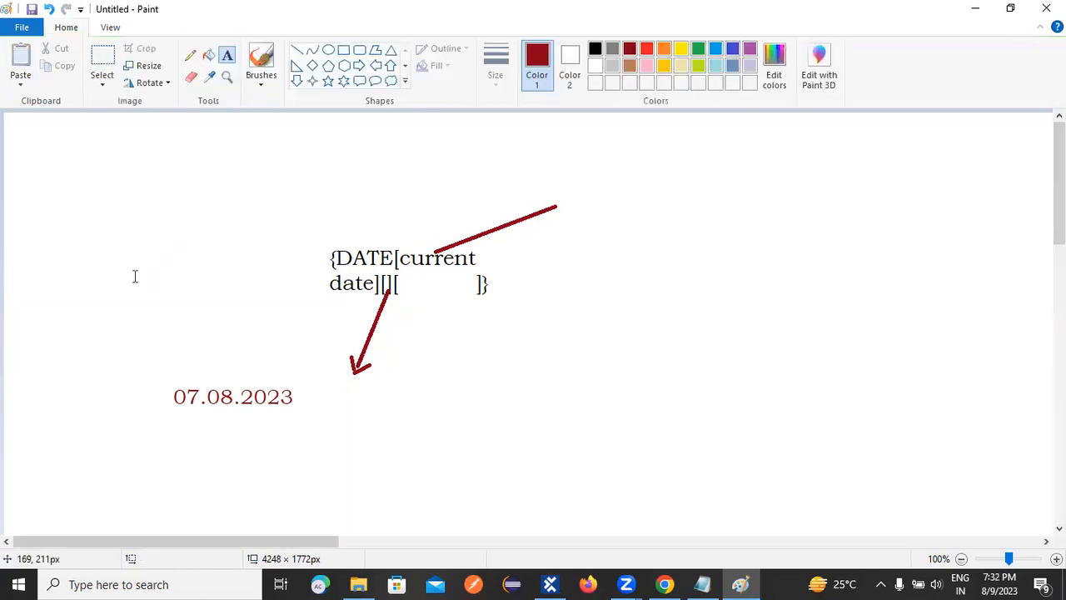
Add the date 10.10.2024 as dark red text to the left of the DATE expression.
left_click(128, 275)
type("1")
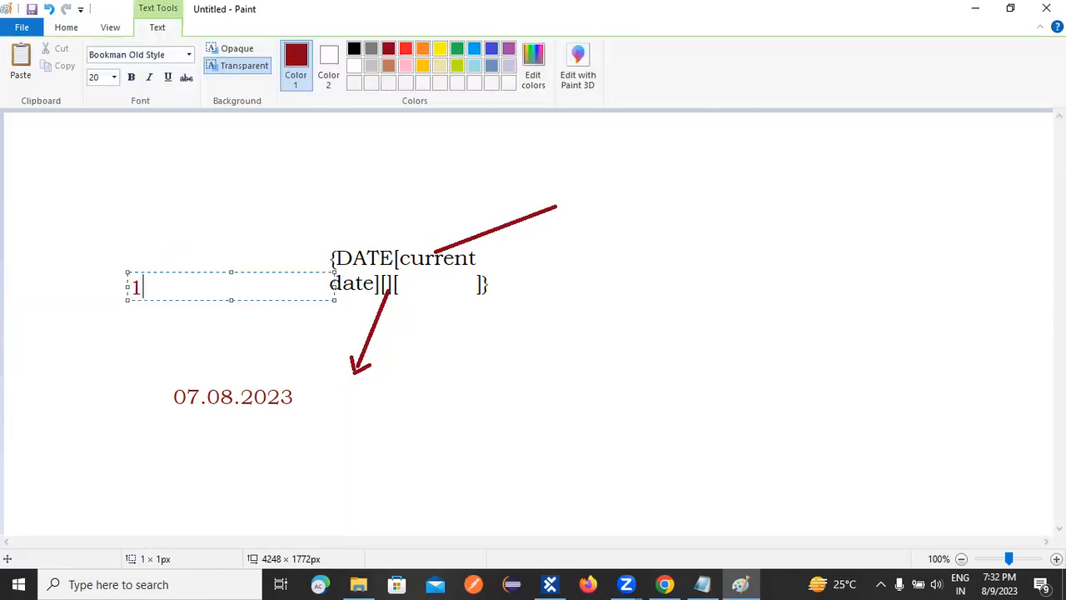
type("0.10.2024")
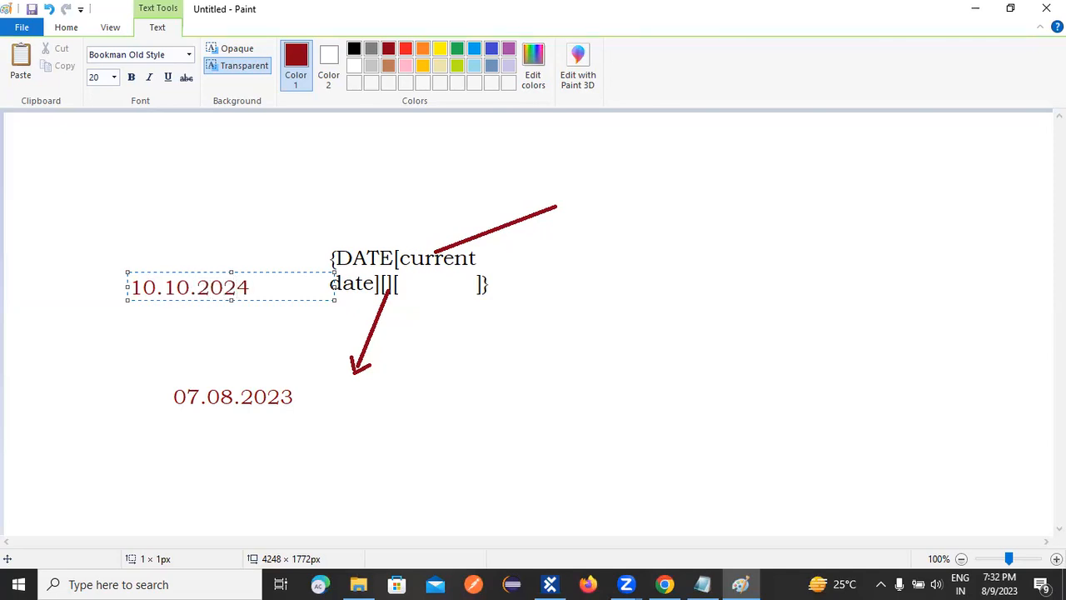
left_click(91, 374)
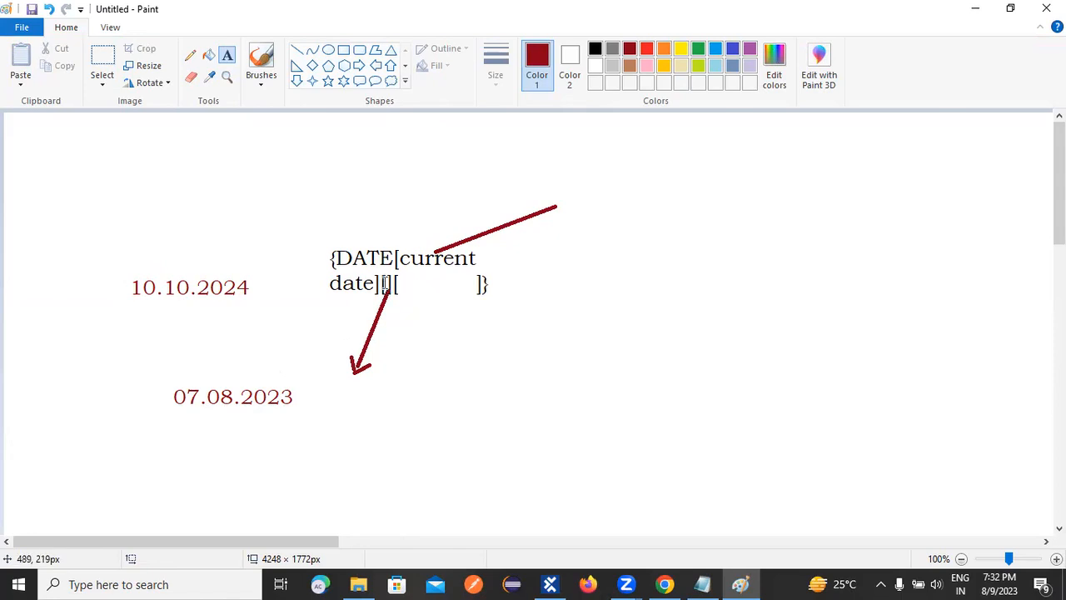
Write the offset +3d+2M+1y just right of 07.08.2023, under the arrow from the second brackets.
left_click(317, 388)
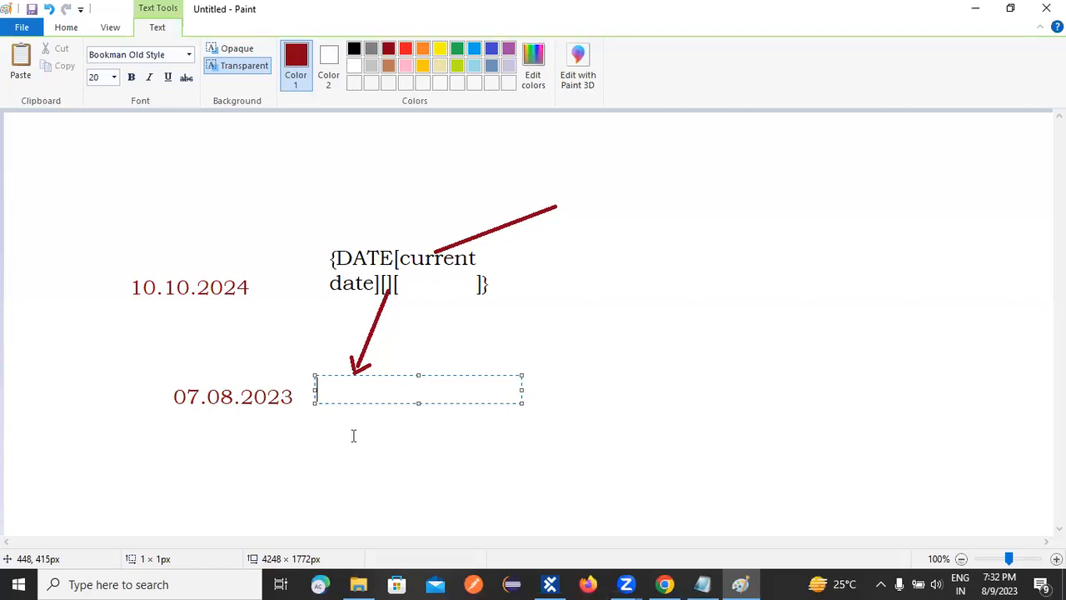
type("d")
type("+")
type("3")
key("BackSpace")
key("BackSpace")
key("BackSpace")
type("+3d")
type("+2M")
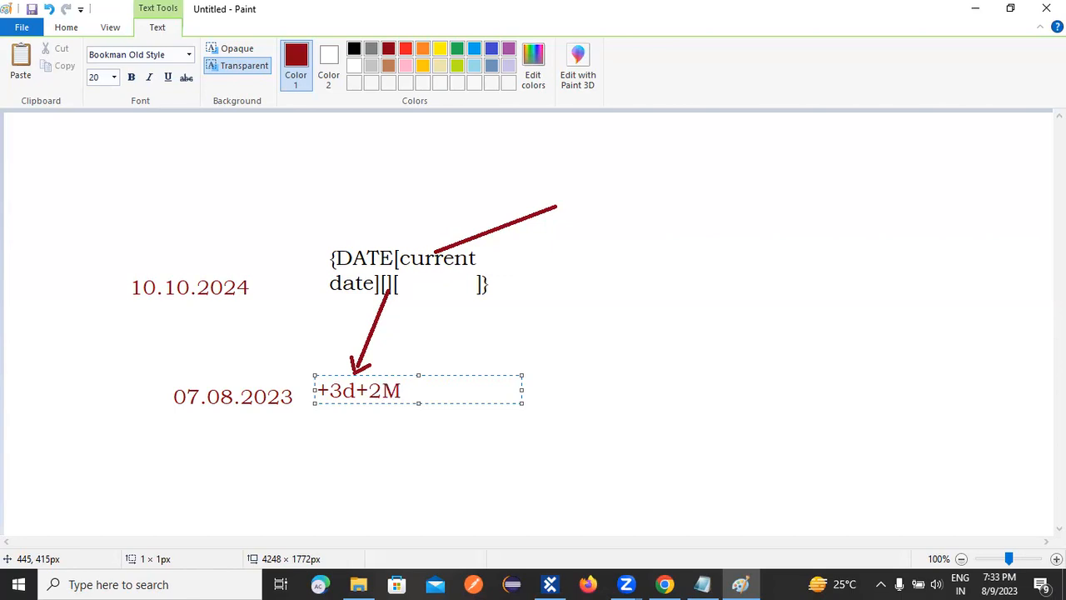
type("+1y")
left_click(342, 475)
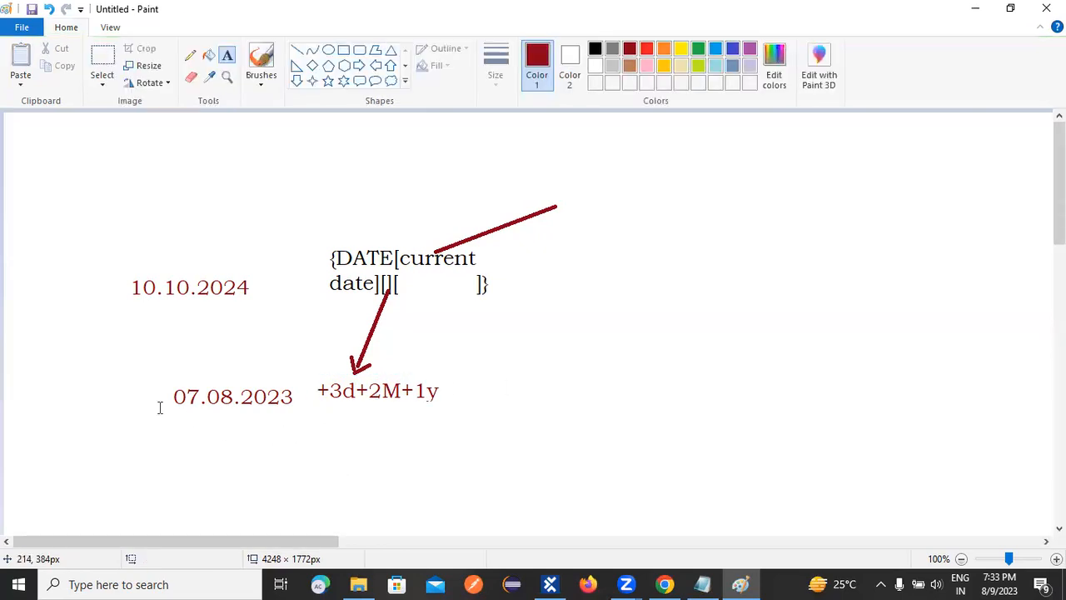
Write the date 10.10.2024 directly beneath the +3d+2M+1y offset.
left_click(316, 429)
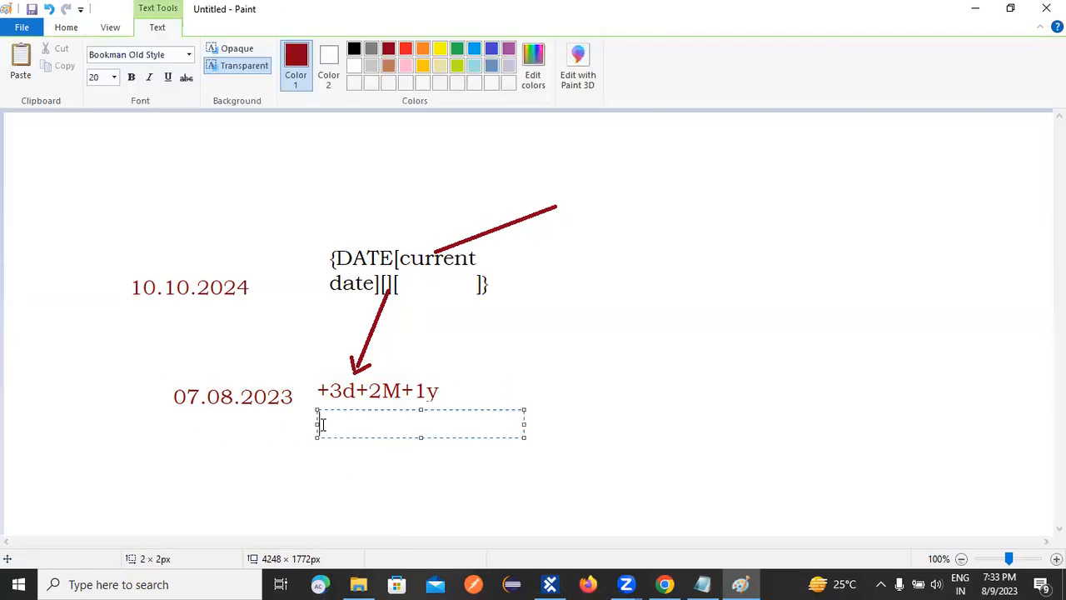
type("10.10.2024")
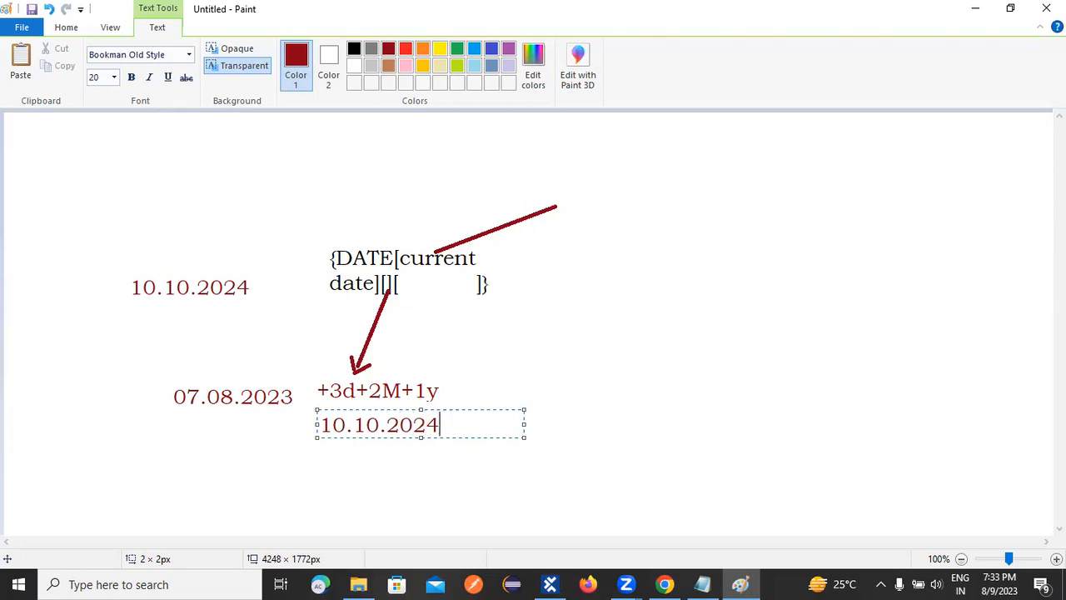
left_click(433, 311)
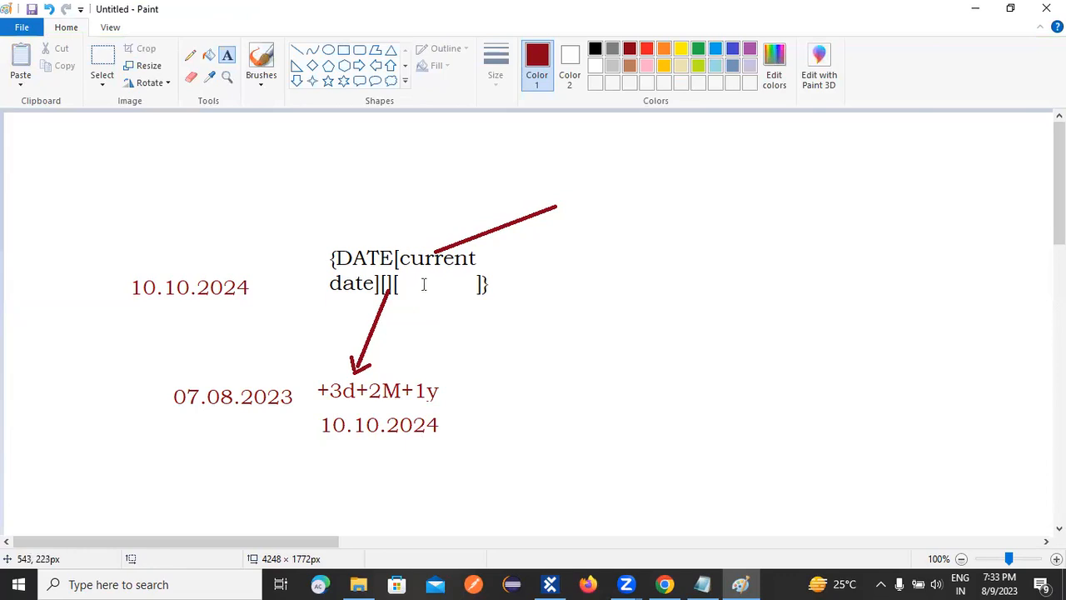
Draw a dark red arrow from the third brackets of the DATE expression diagonally down to the right.
left_click(424, 284)
left_click(329, 131)
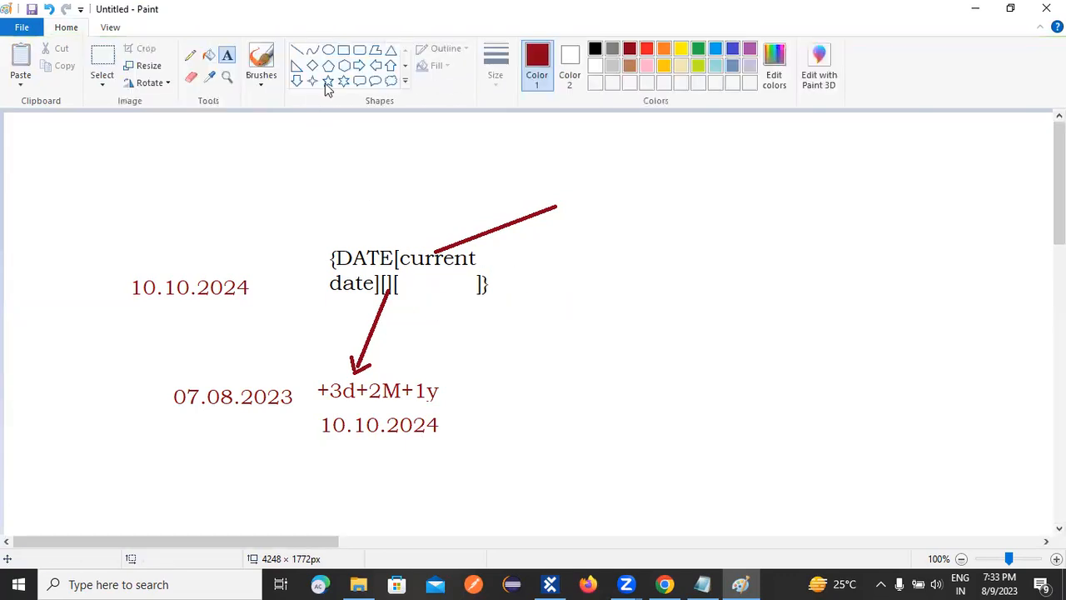
left_click(297, 50)
mouse_move(432, 290)
left_mouse_down()
mouse_move(471, 345)
mouse_move(535, 405)
mouse_move(538, 376)
mouse_move(539, 393)
left_mouse_up()
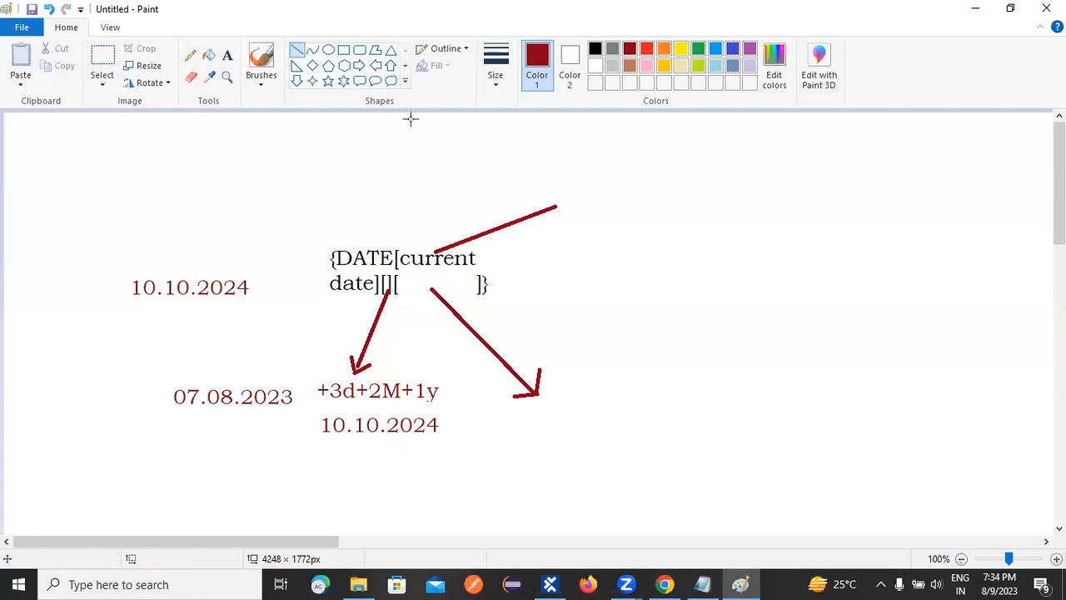
Write the date format yyyy'/'MM'/'dd at the tip of the arrow from the third brackets.
left_click(226, 55)
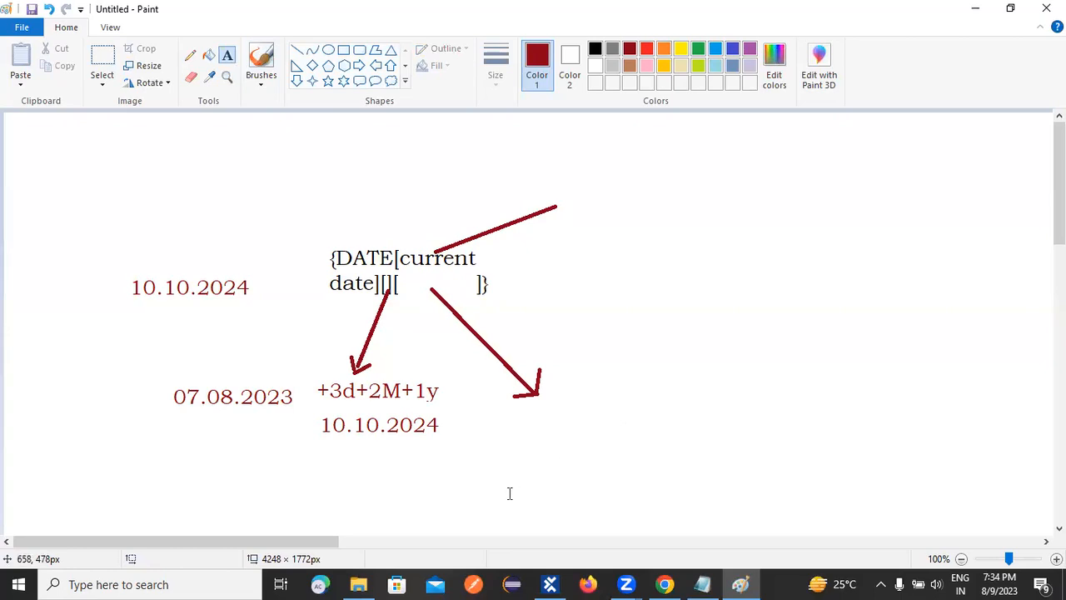
left_click(553, 404)
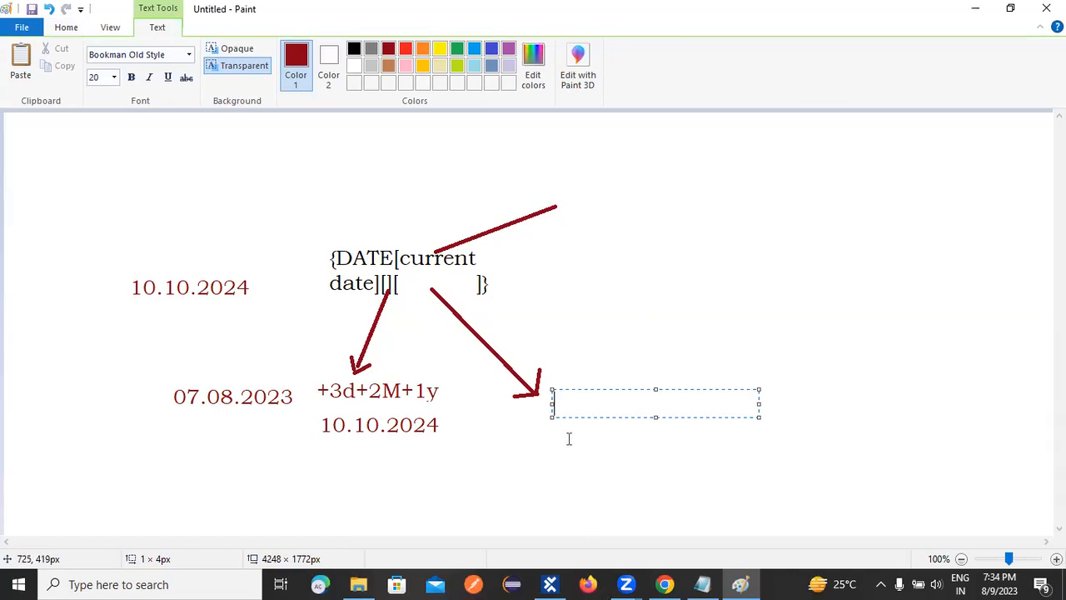
type("yyyy'/'MM'")
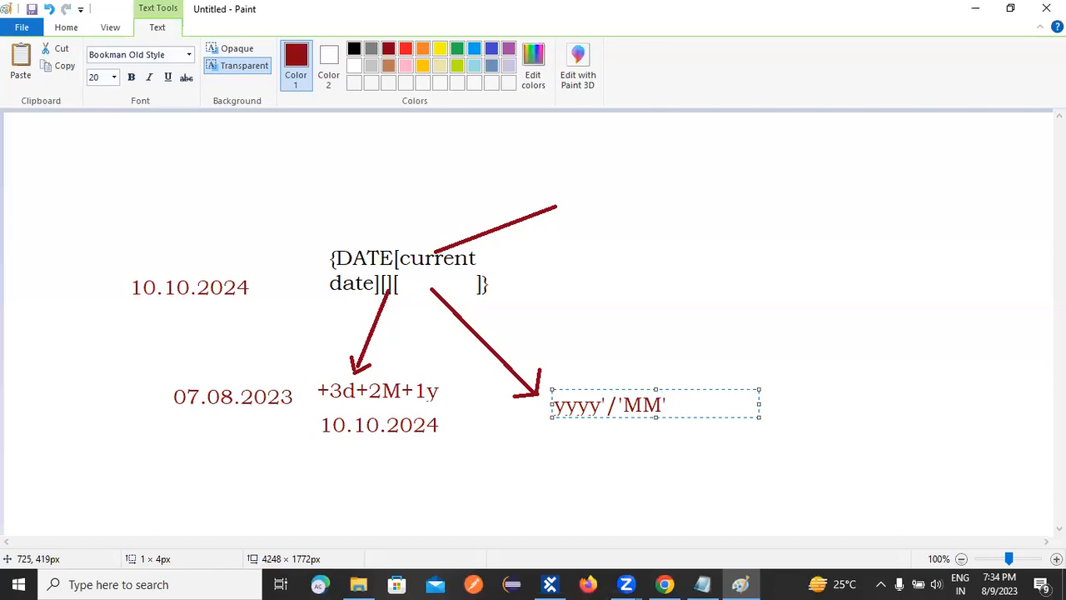
type("/'dd")
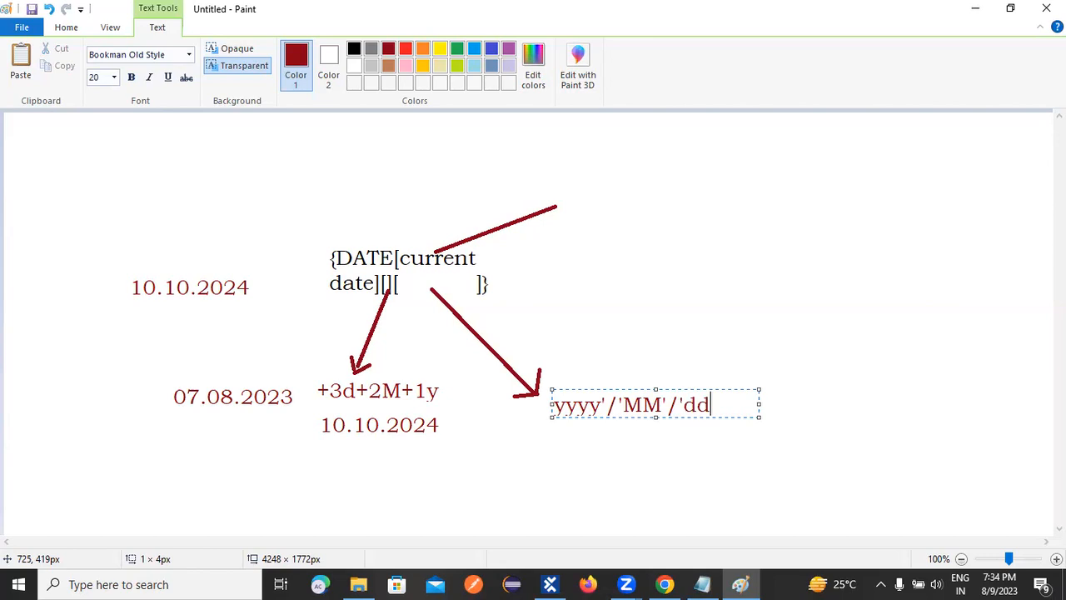
left_click(680, 434)
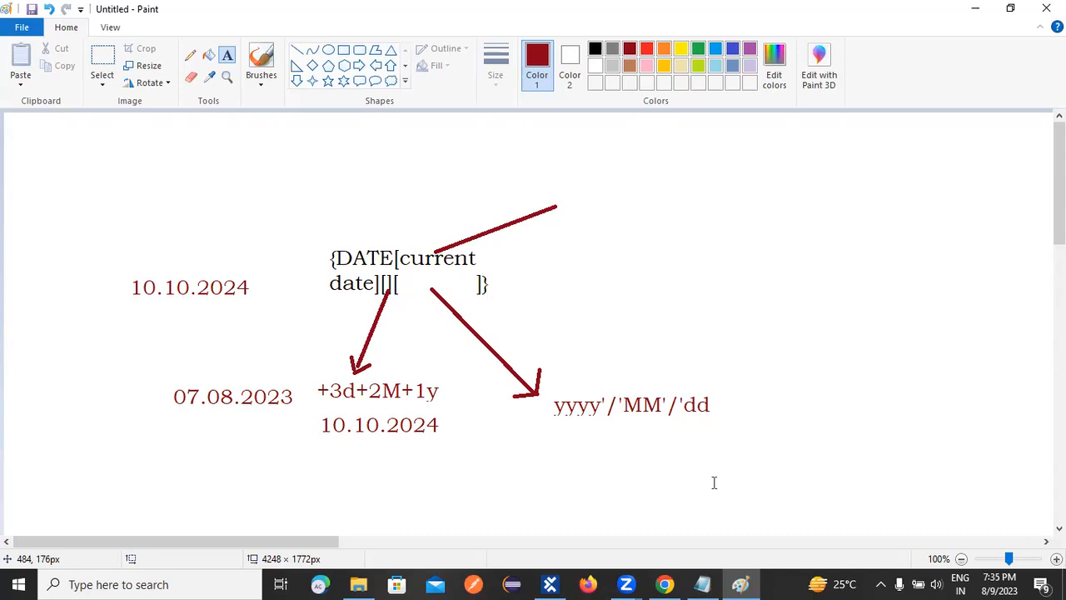
Add a second date format, MM'/'DD'/'yyyy, beneath the yyyy'/'MM'/'dd text.
left_click(874, 265)
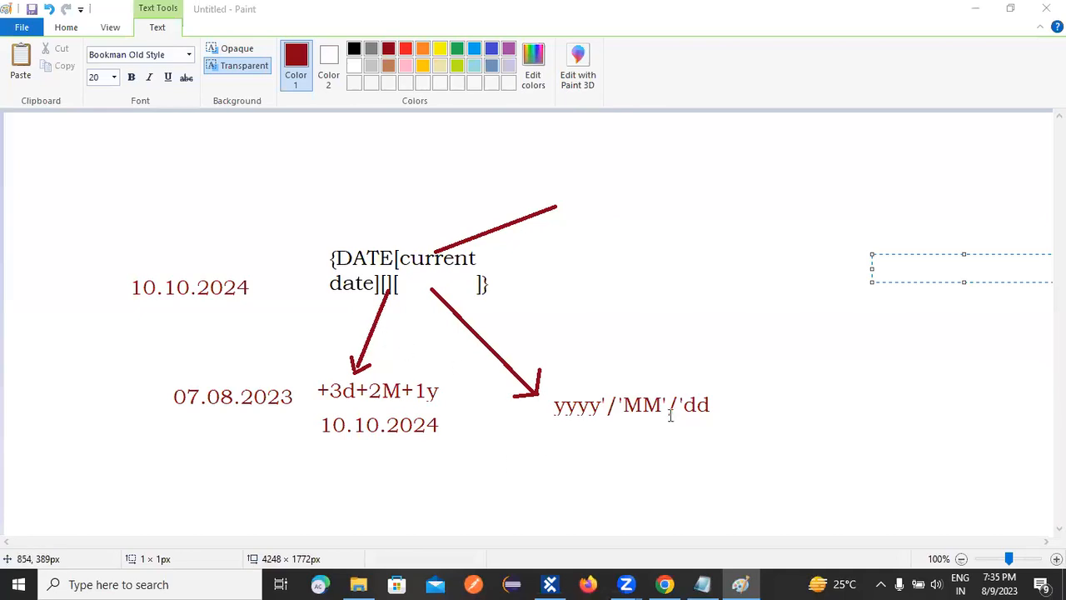
left_click(550, 393)
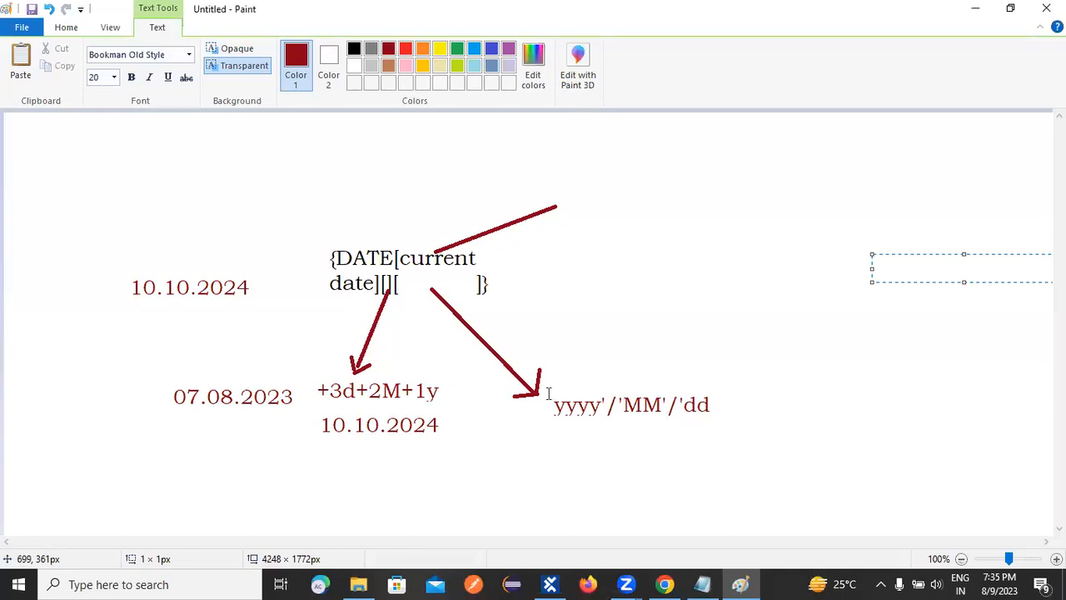
left_click(566, 439)
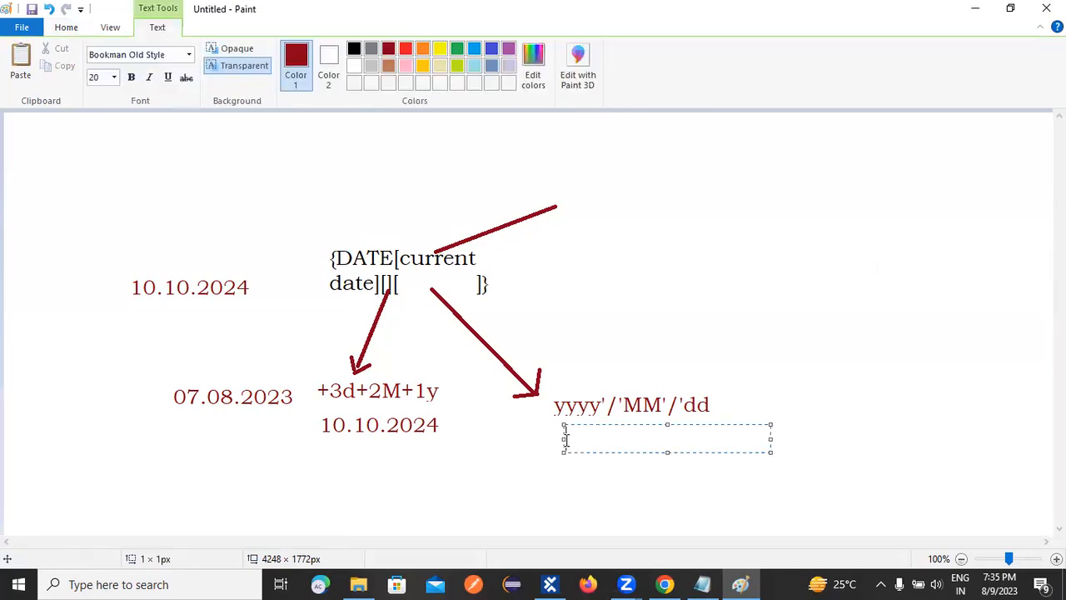
type("MM'/")
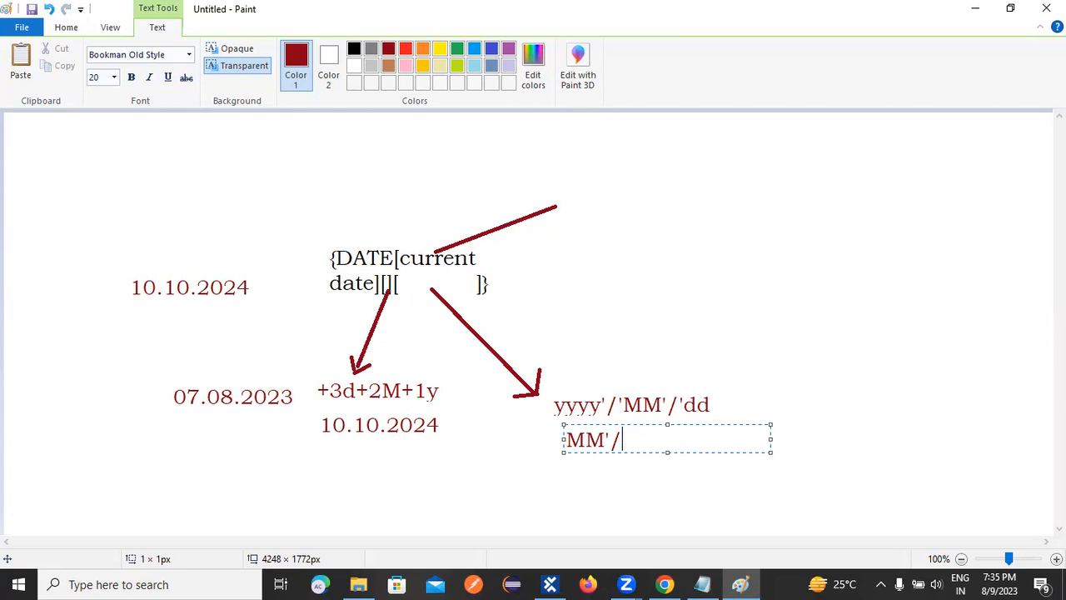
type("\"")
key("shift+Left")
type("'DD")
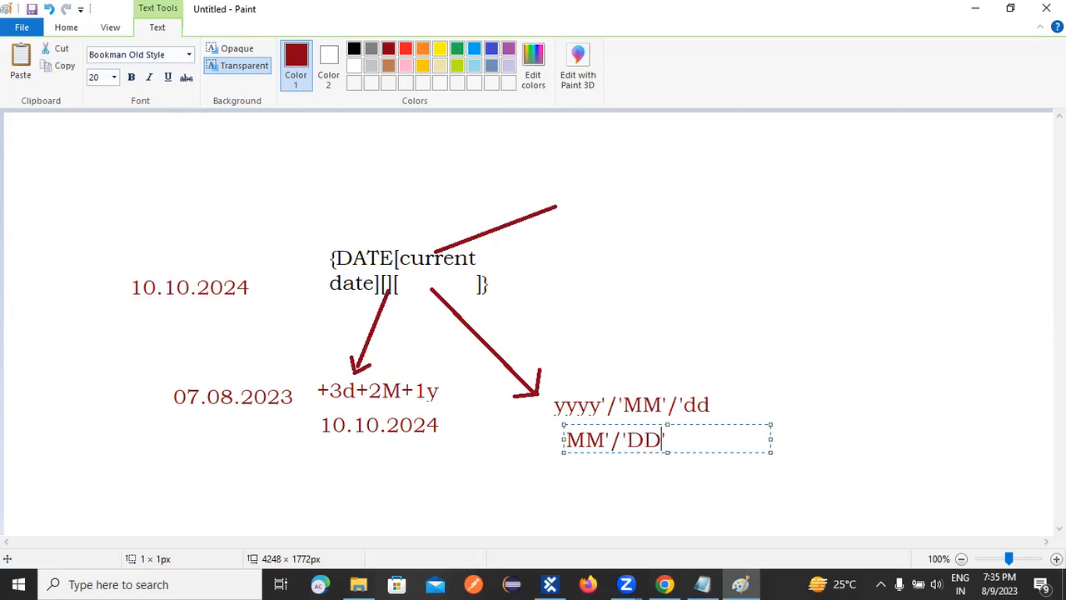
type("'/'yyyy")
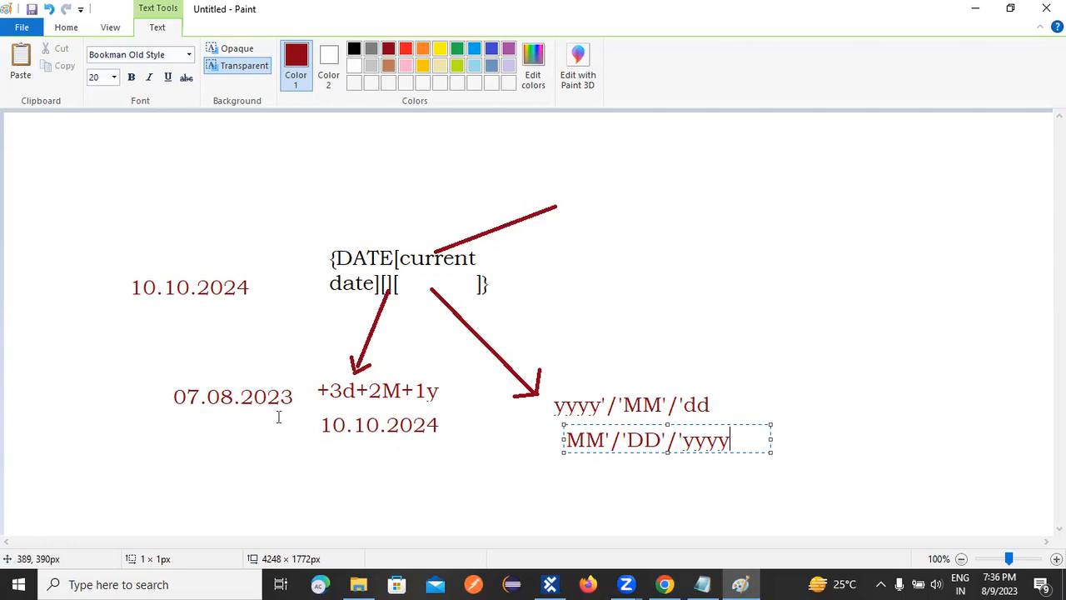
left_click(70, 450)
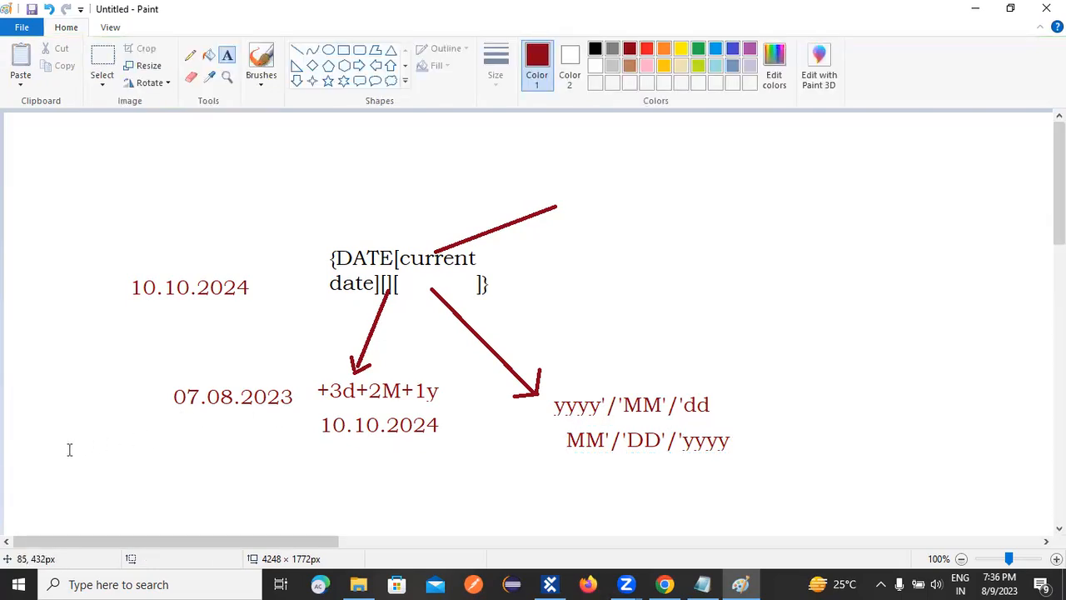
Write the example date 05.03.2020 below and to the left of 07.08.2023 on the canvas.
left_click(66, 447)
type("05.0")
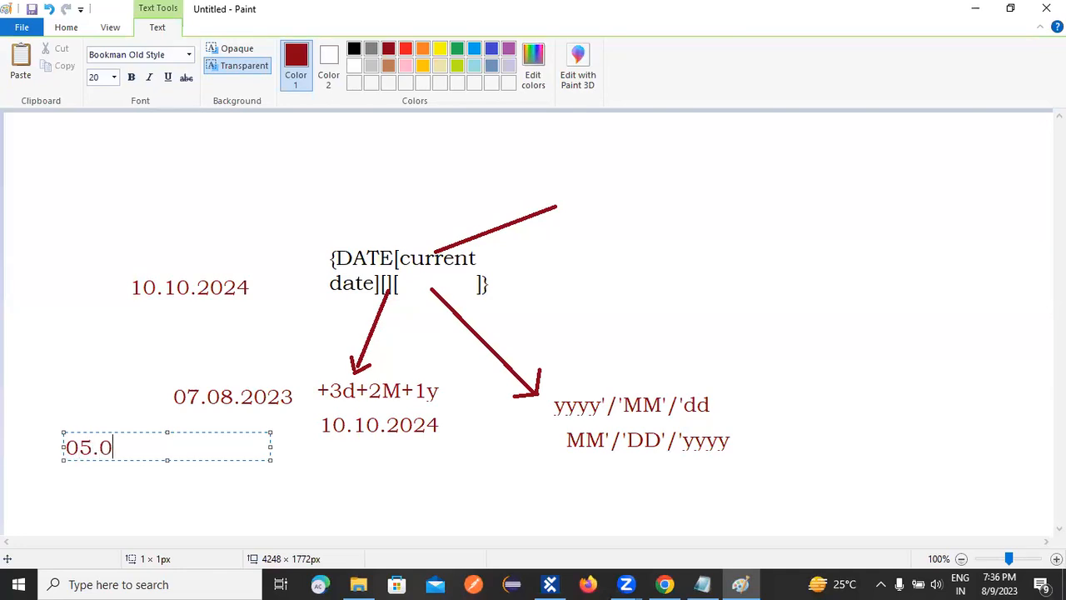
type("3.2020")
left_click(323, 484)
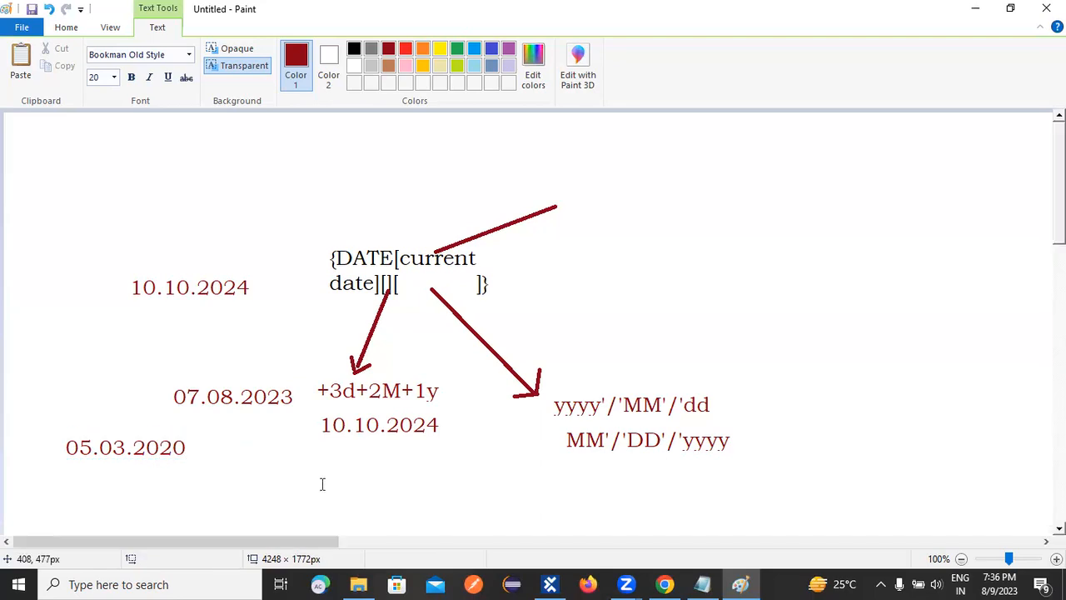
Write the negative offset -2d-5M-3y directly beneath the 10.10.2024 under the +3d+2M+1y offset.
left_click(321, 440)
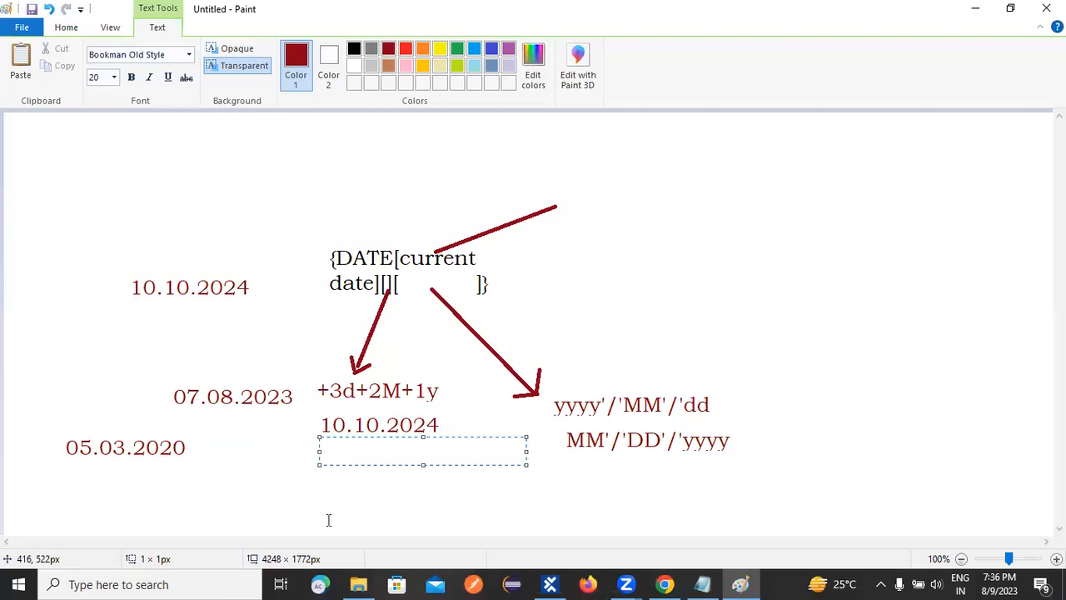
type("+")
key("BackSpace")
type("-2d-5M-")
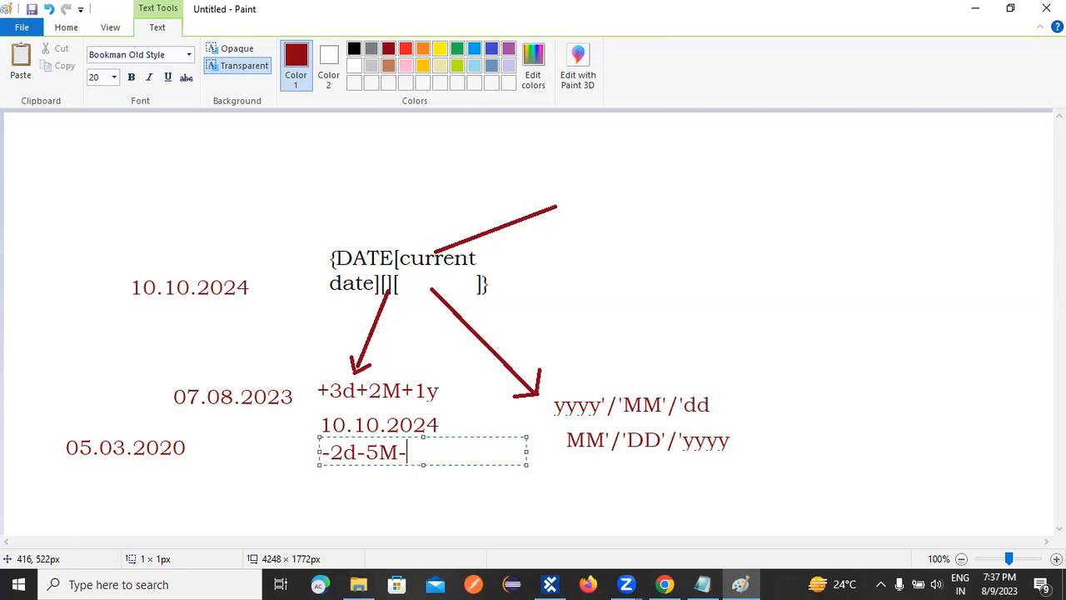
type("3y")
left_click(721, 381)
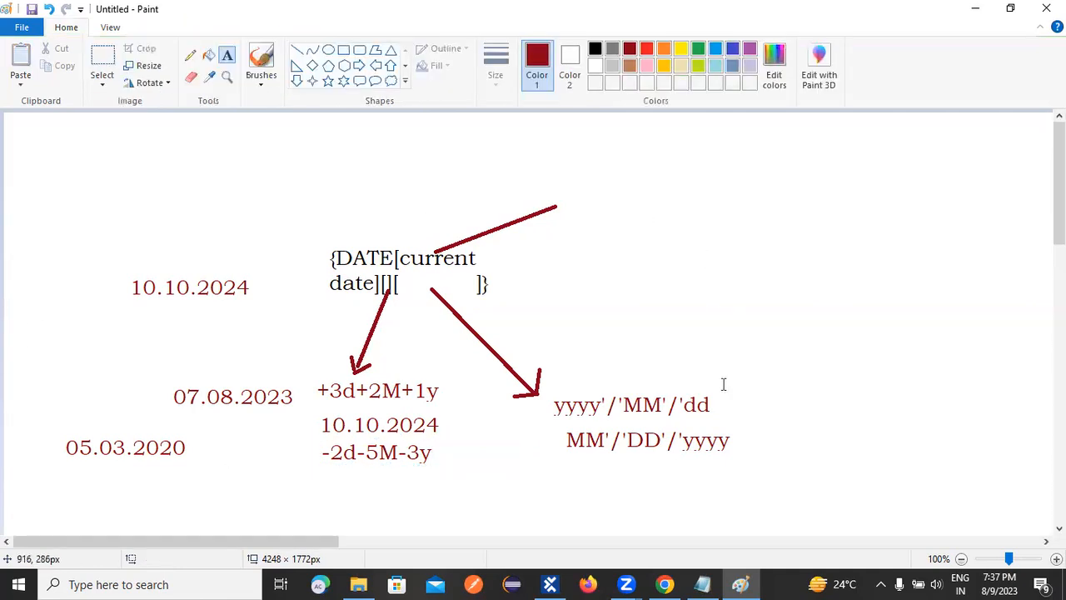
Switch to the ToSca notes in Notepad and add a {DAY} line beneath {DATE[][][]}.
left_click(702, 584)
left_click_drag(60, 482, 160, 478)
left_click(209, 472)
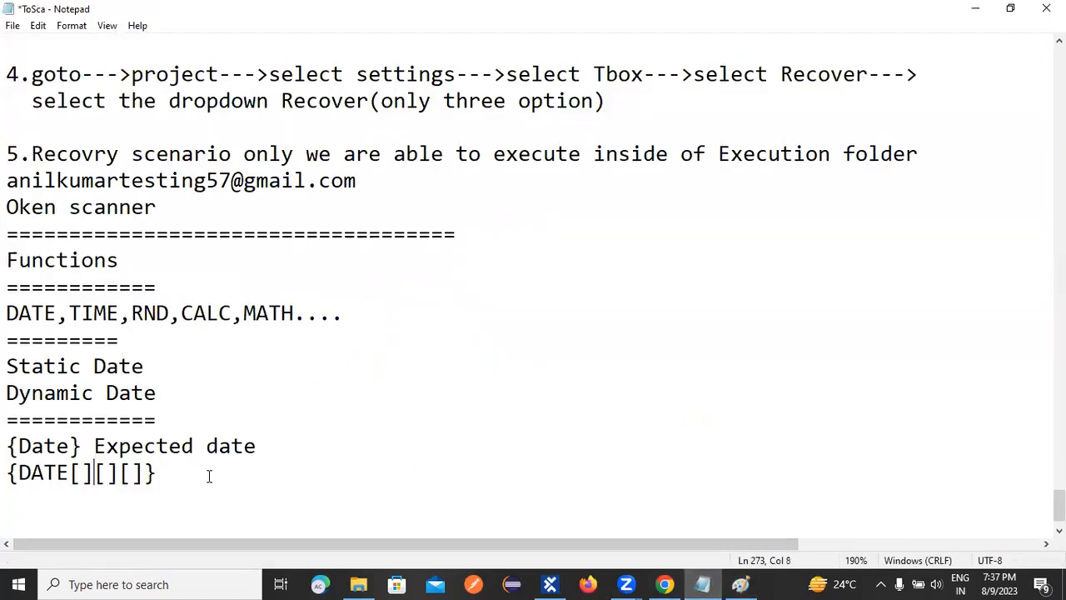
key("Return")
type("{Da")
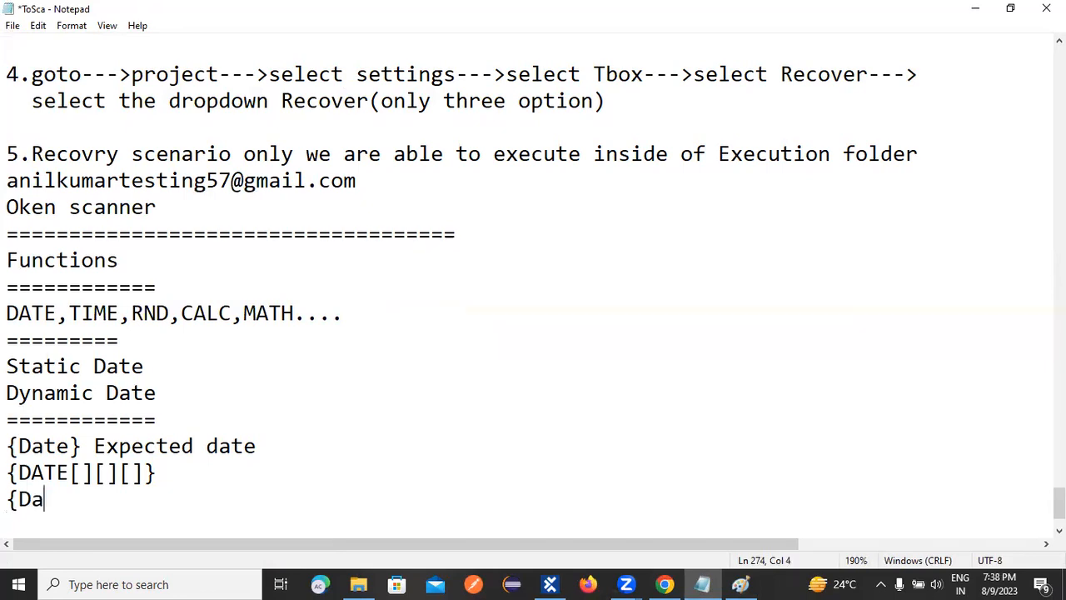
key("BackSpace")
type("AY}")
key("Return")
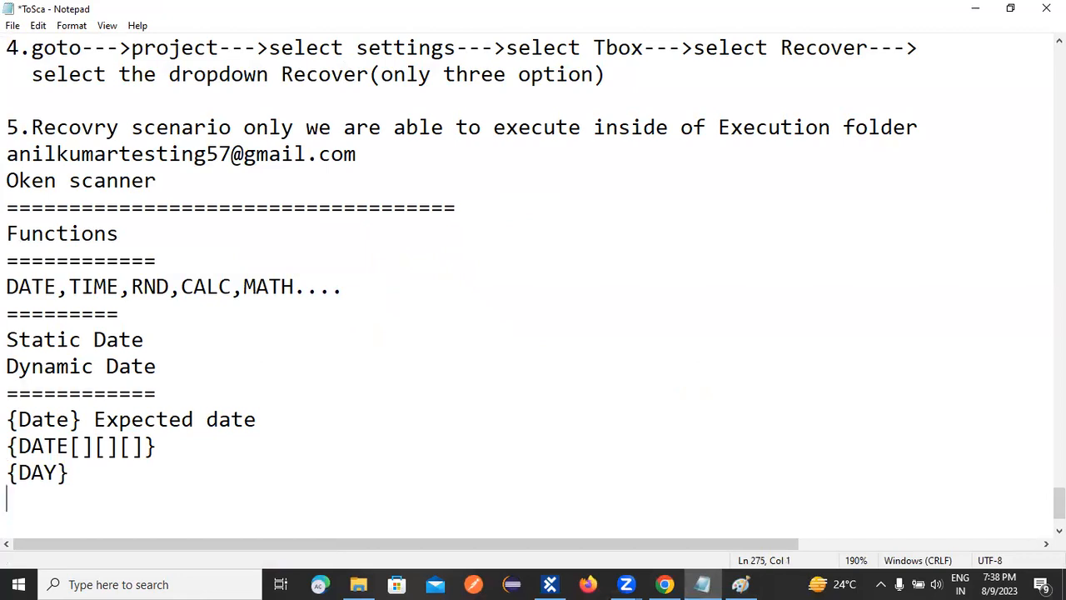
Add an {ADAY} line beneath {DAY} and begin the following line with an opening curly brace.
type("{ADAY")
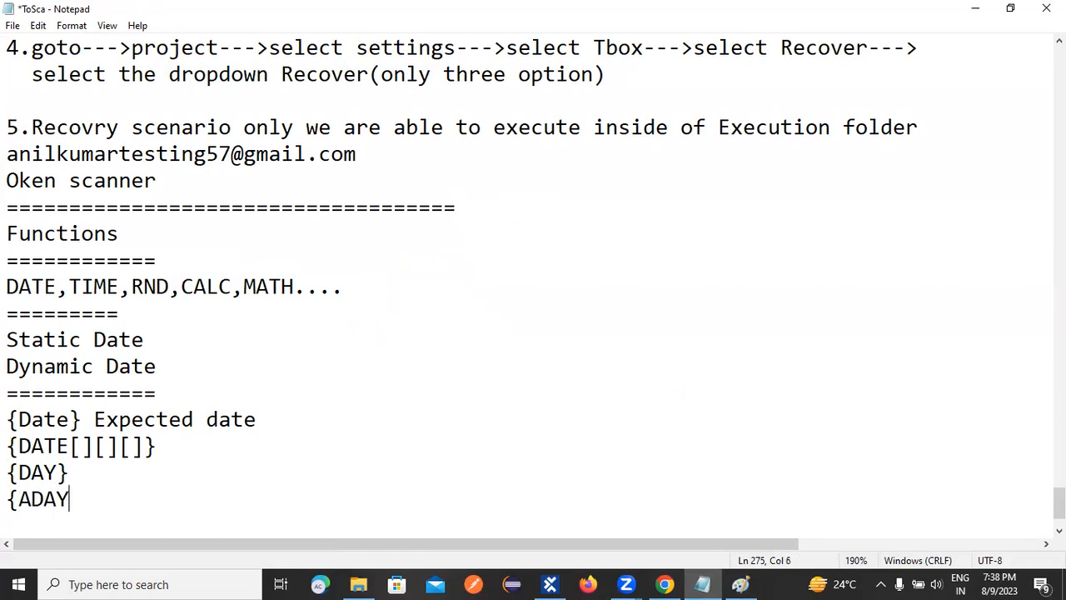
type("}")
key("Return")
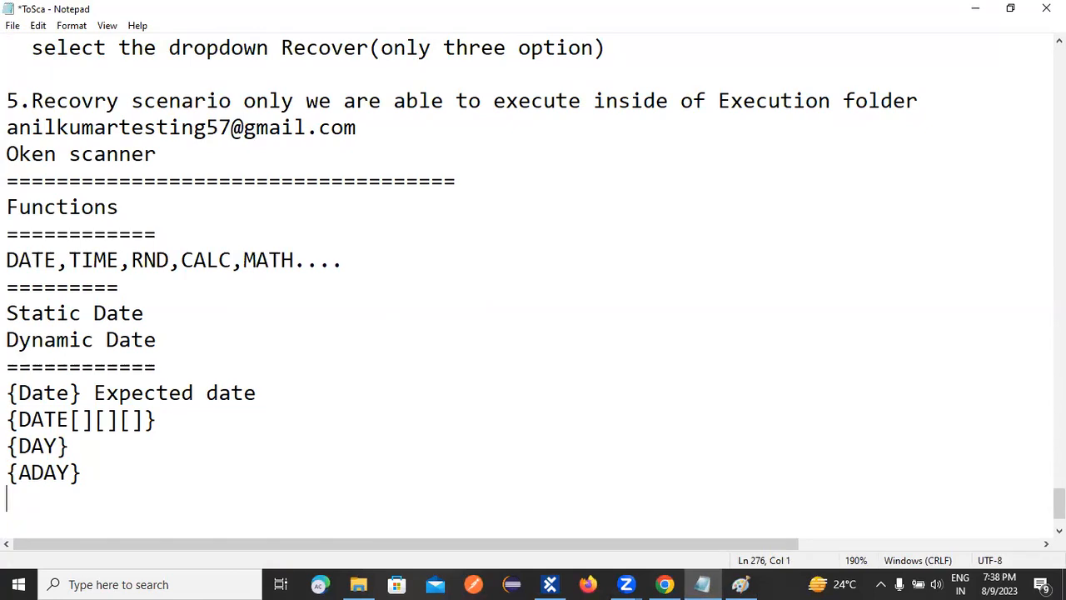
type("{")
left_click(635, 301)
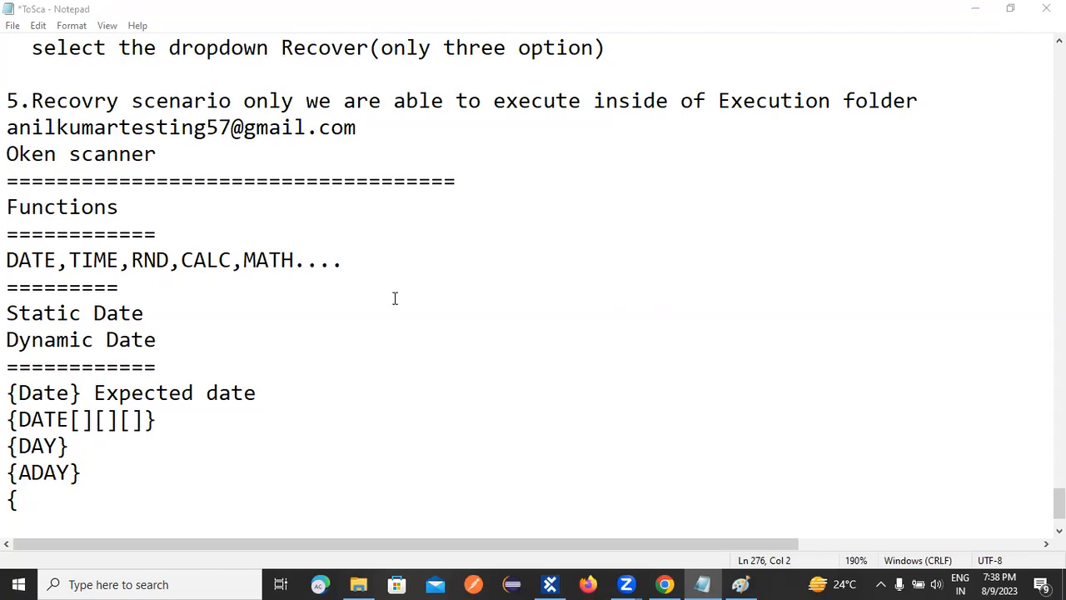
Switch back to Paint and point out the month parts of the +3d+2M+1y and -2d-5M-3y offsets.
left_click(741, 583)
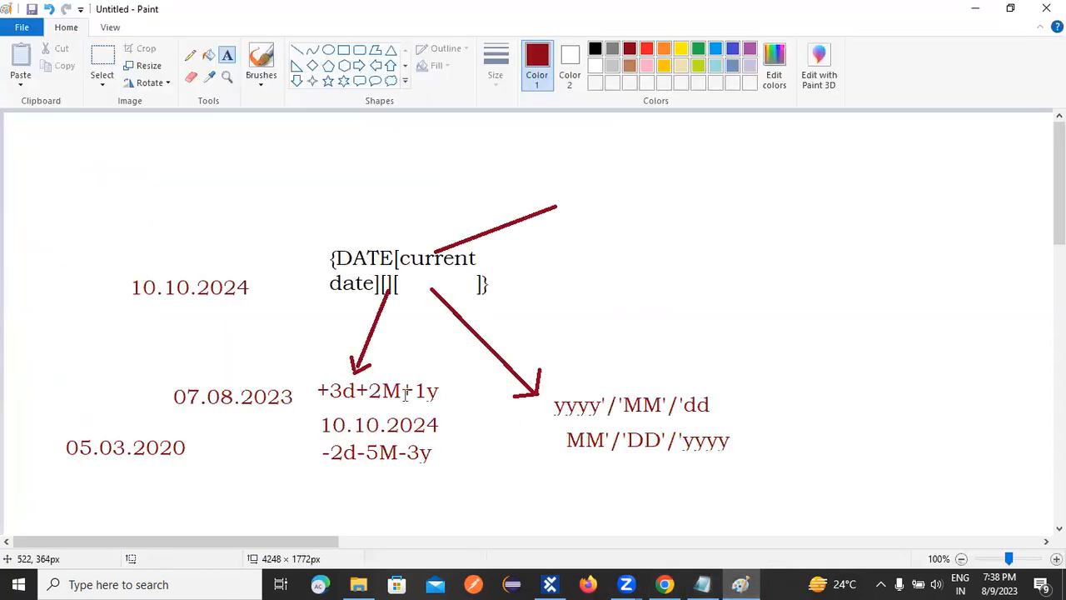
left_click_drag(368, 383, 397, 396)
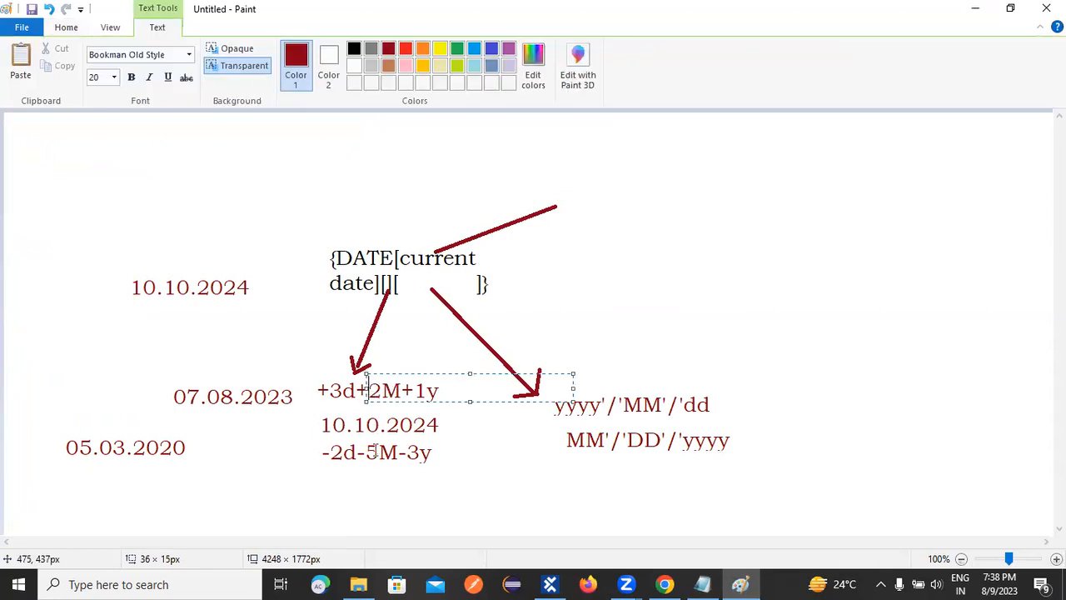
left_click_drag(367, 446, 398, 461)
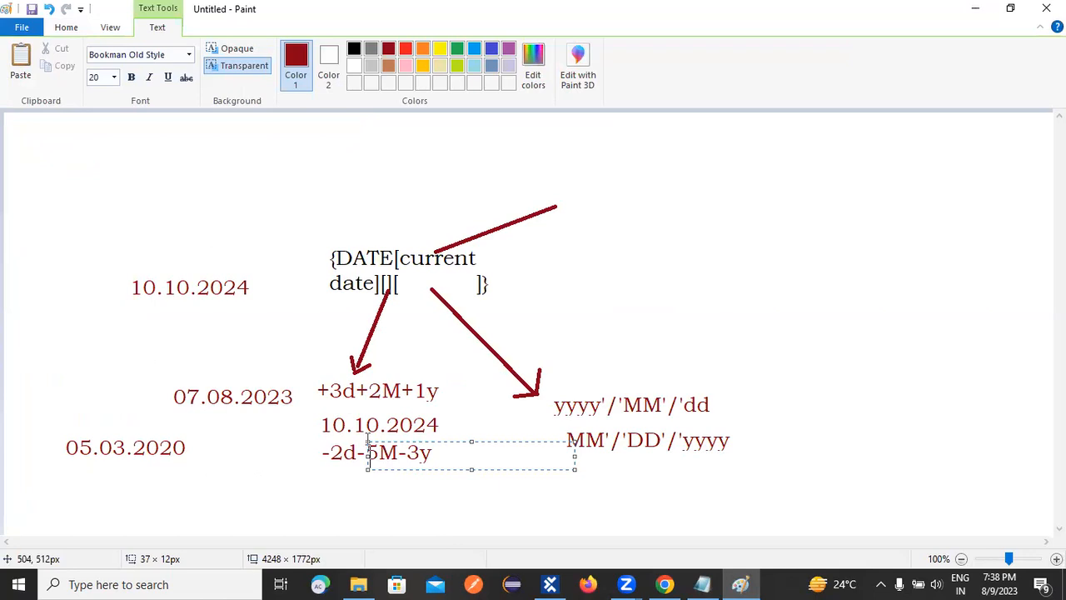
left_click(381, 385)
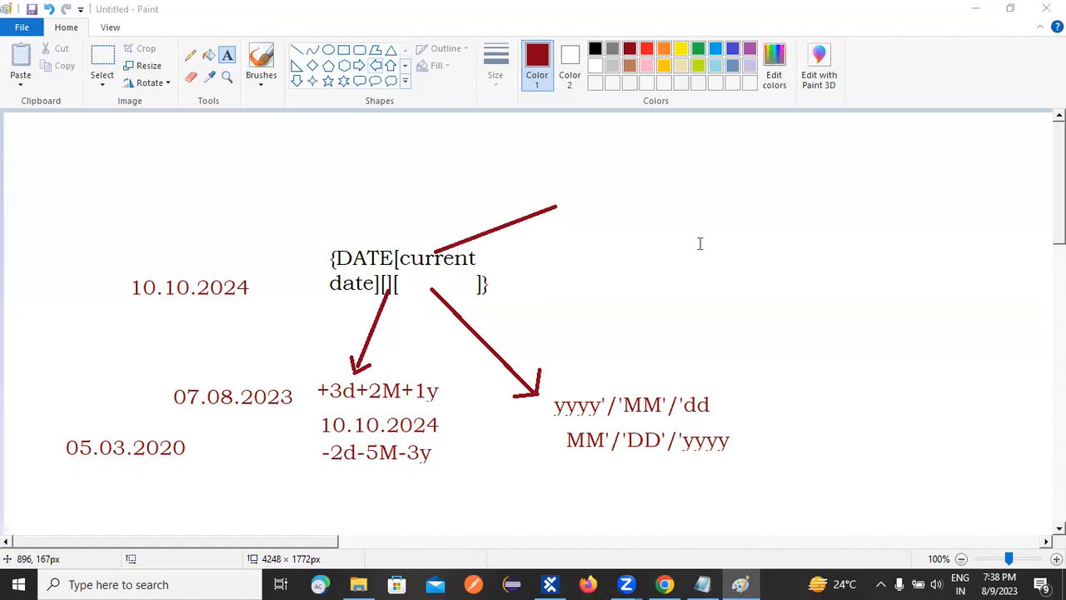
left_click(265, 455)
left_click(224, 396)
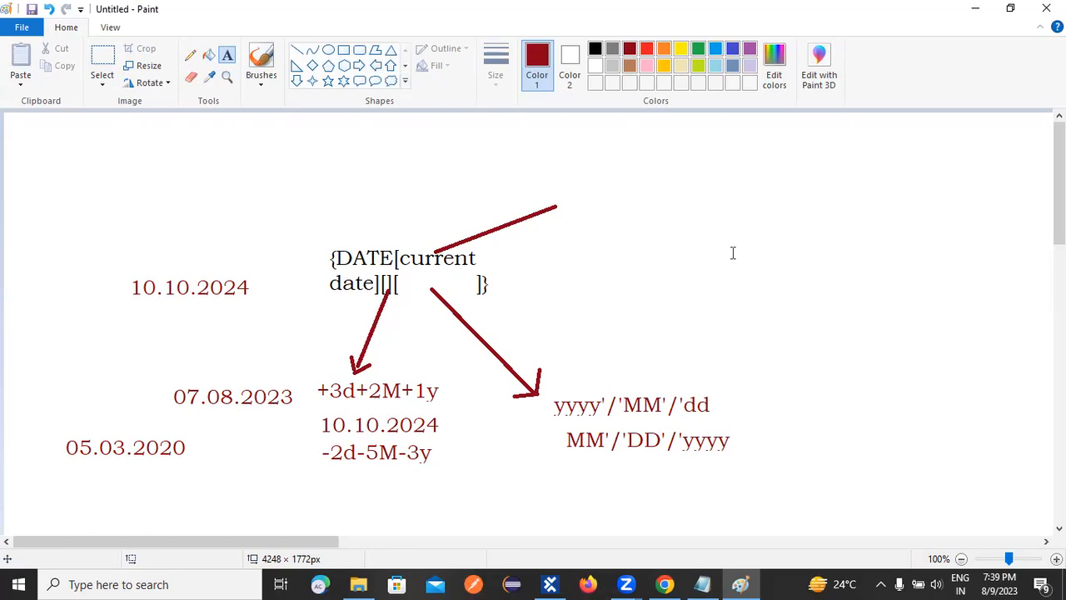
Write the mixed offset +3d-2M+1y in the blank canvas area to the right of the DATE expression.
left_click(804, 187)
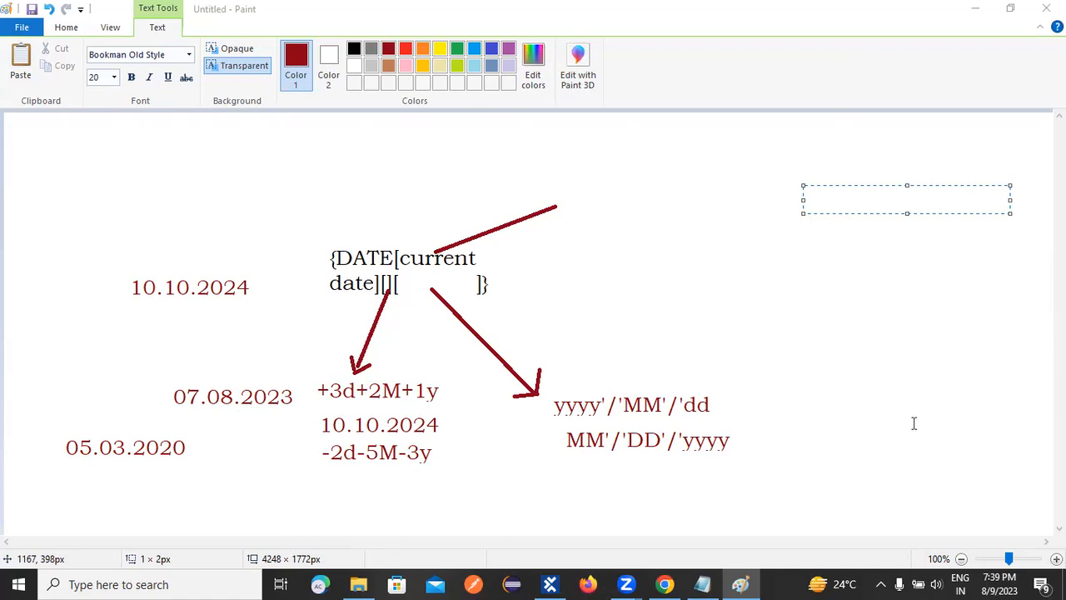
left_click(823, 204)
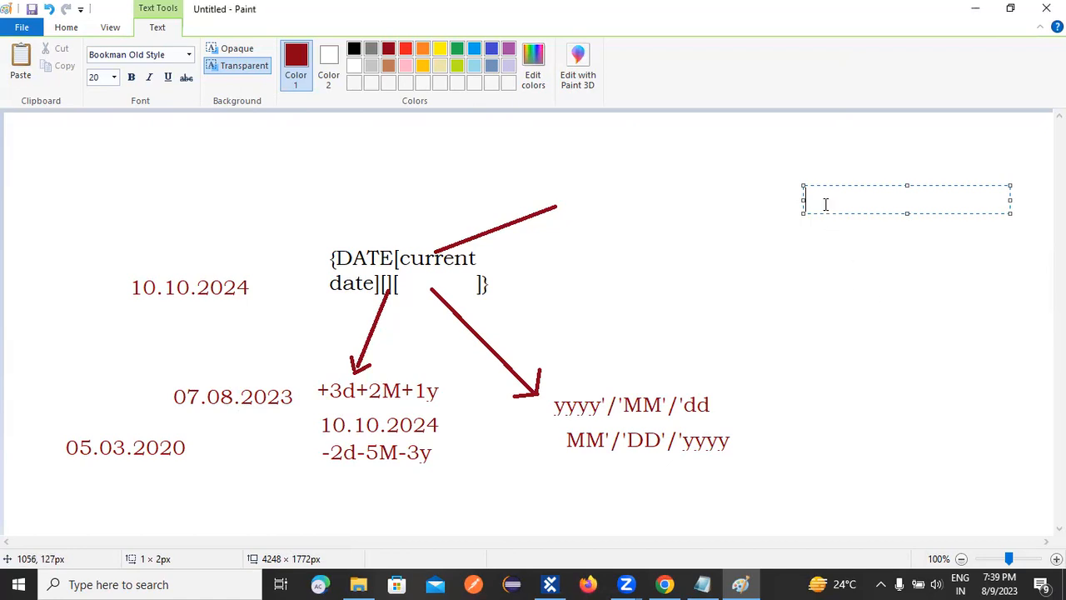
type("+")
type("3d")
type("-")
type("2M")
type("=")
key("BackSpace")
type("+1y")
Write a second mixed offset, -2d+1M-1y, beneath +3d-2M+1y.
left_click(806, 257)
left_click(810, 226)
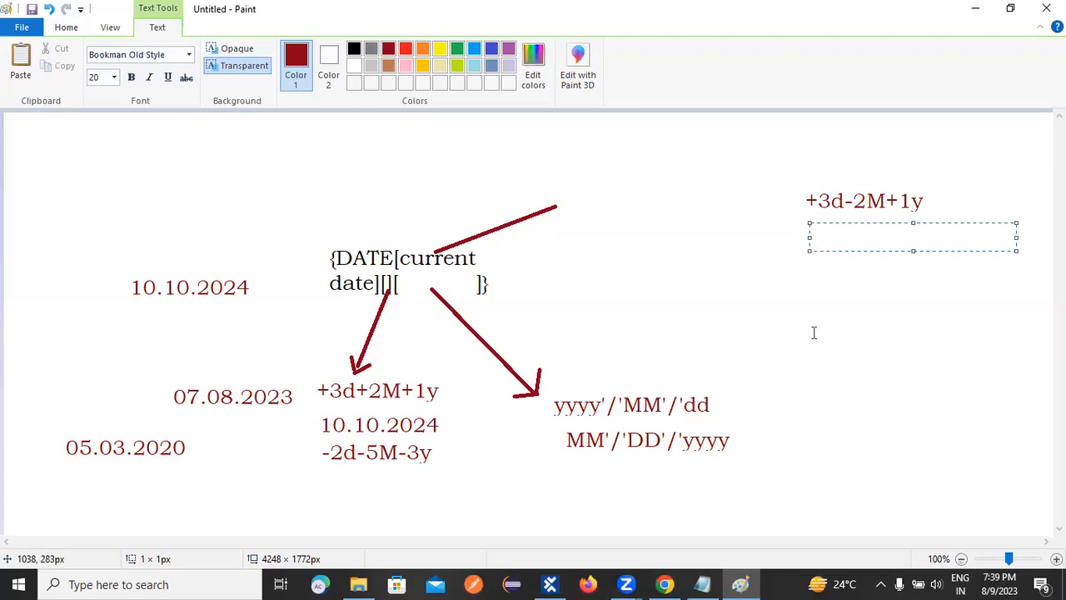
type("-2d+1M-1y")
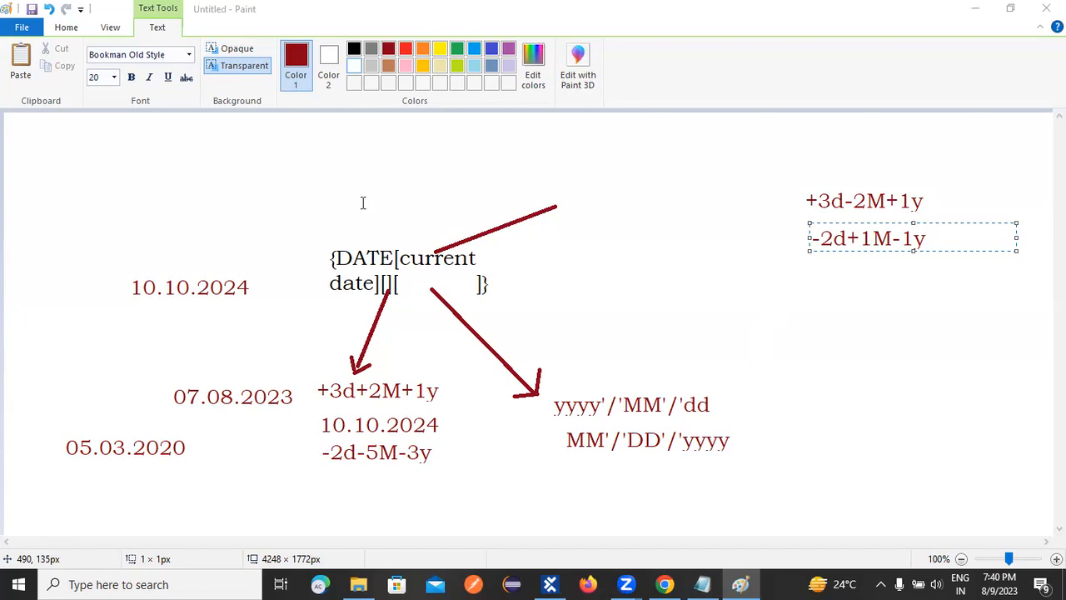
left_click(801, 291)
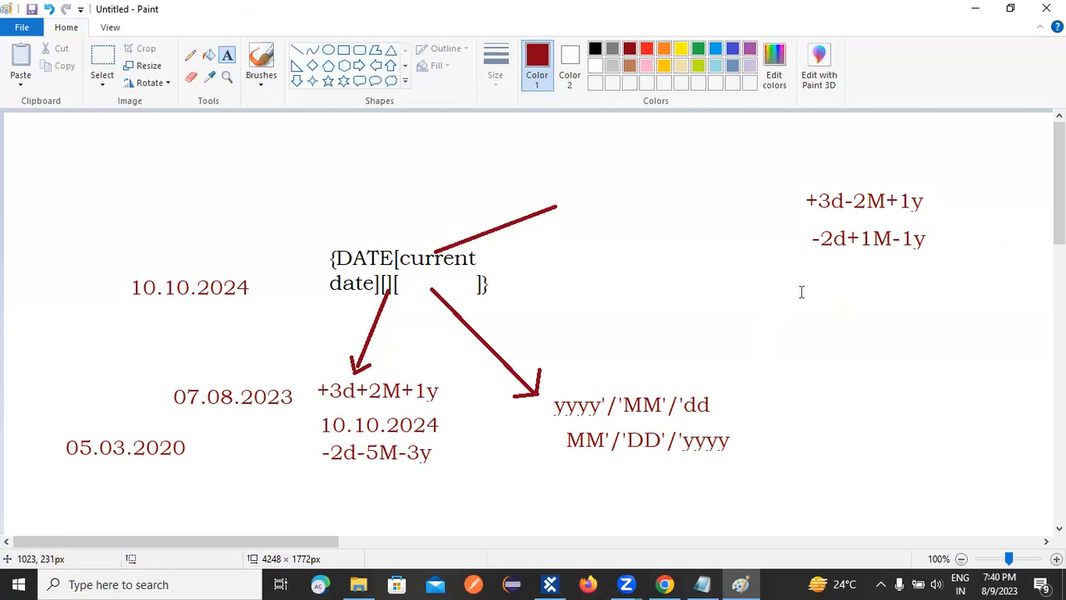
Write the example date 10.08.2023 beneath the -2d+1M-1y offset.
left_click(812, 268)
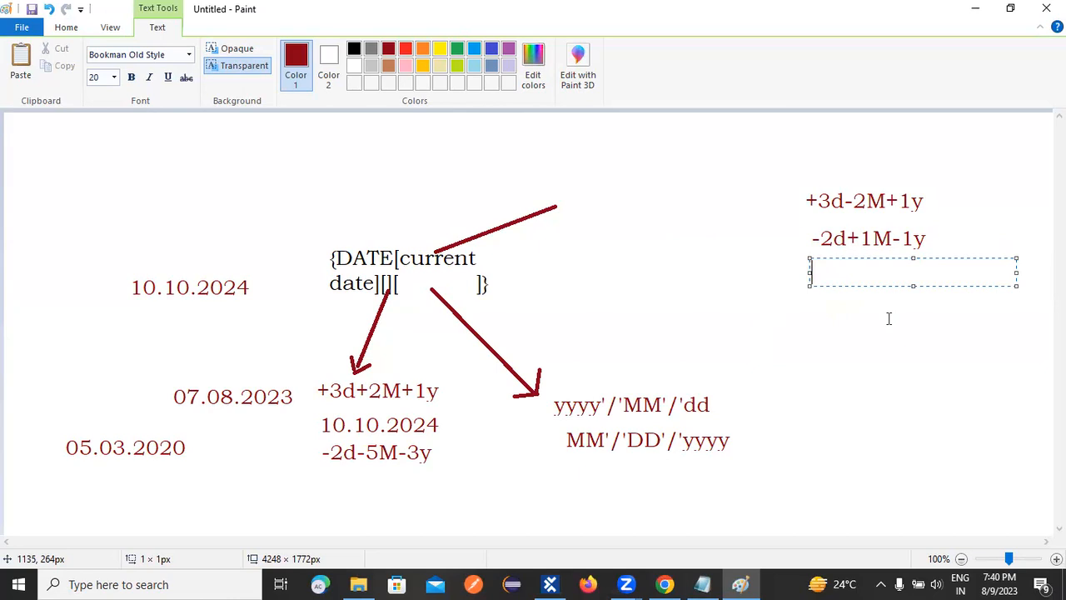
type("10.08.2023")
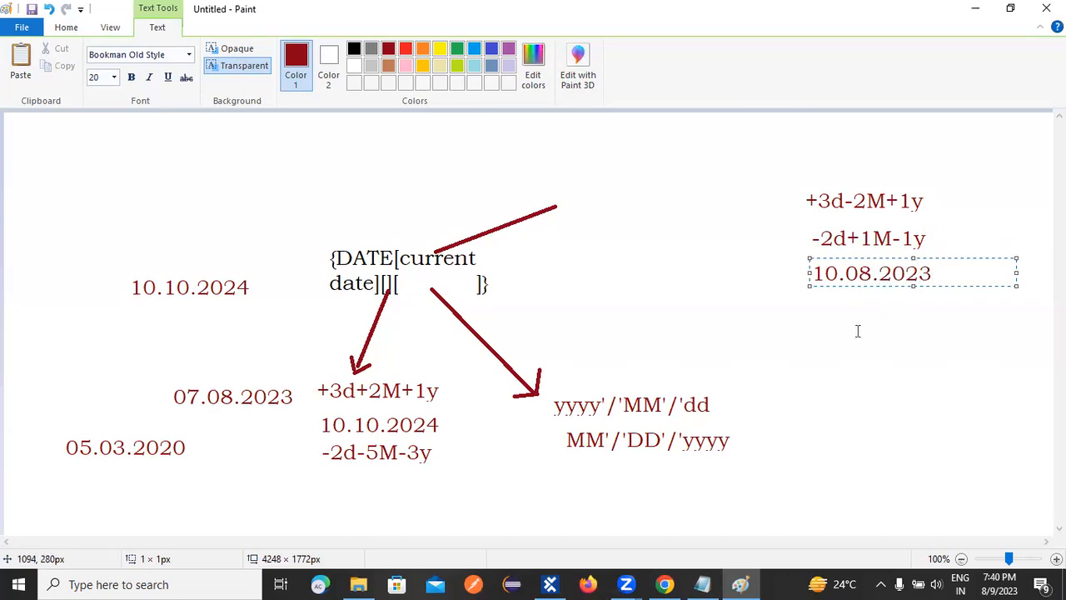
left_click(833, 313)
Write the days-only offset +10d beneath the date 10.08.2023.
left_click(804, 309)
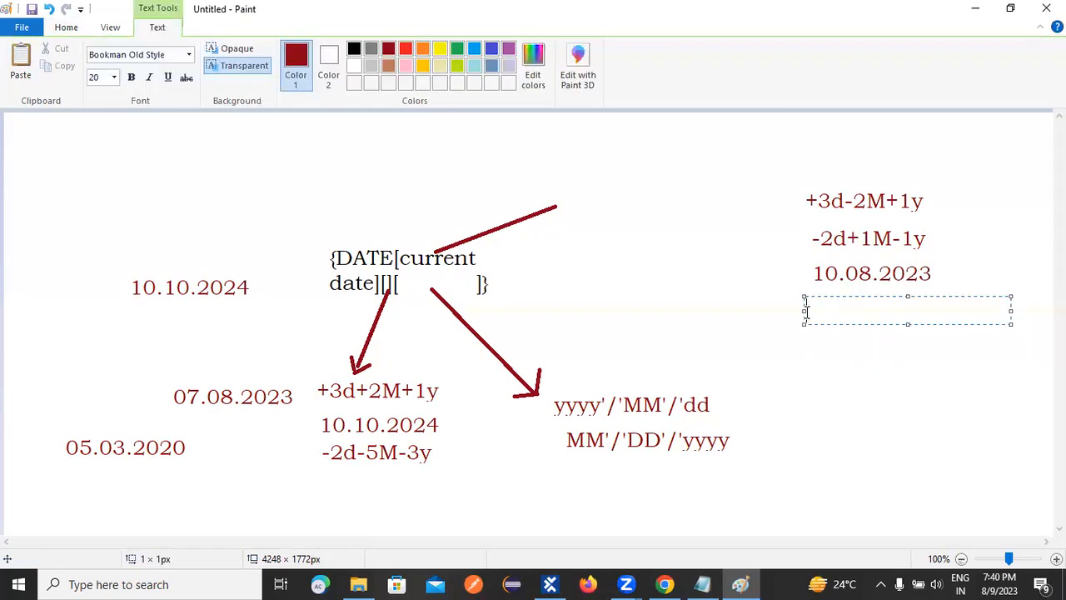
type("+10d")
left_click(916, 405)
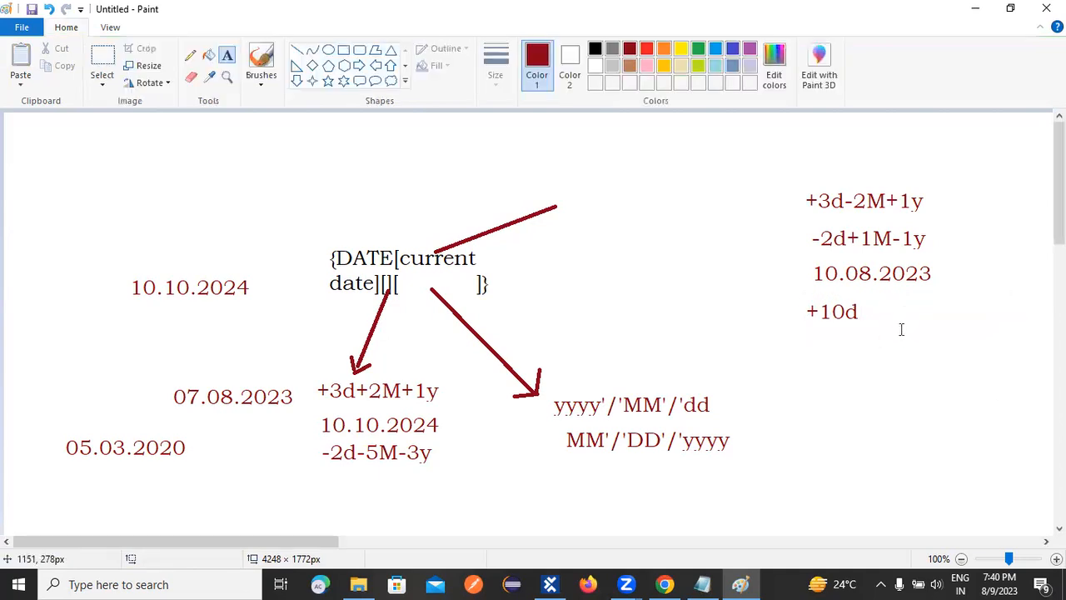
left_click(719, 314)
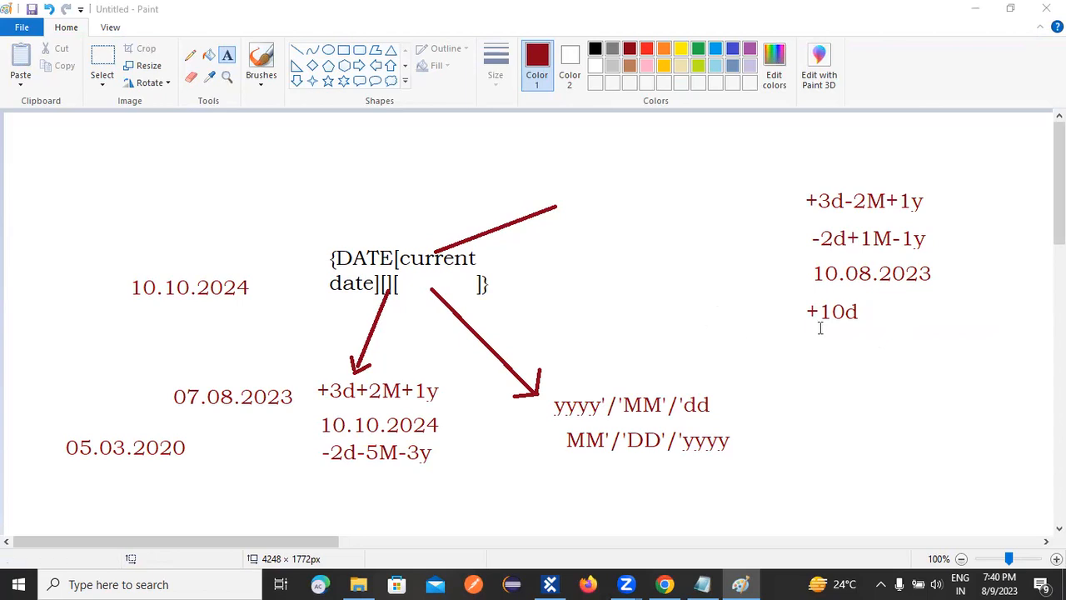
left_click(871, 310)
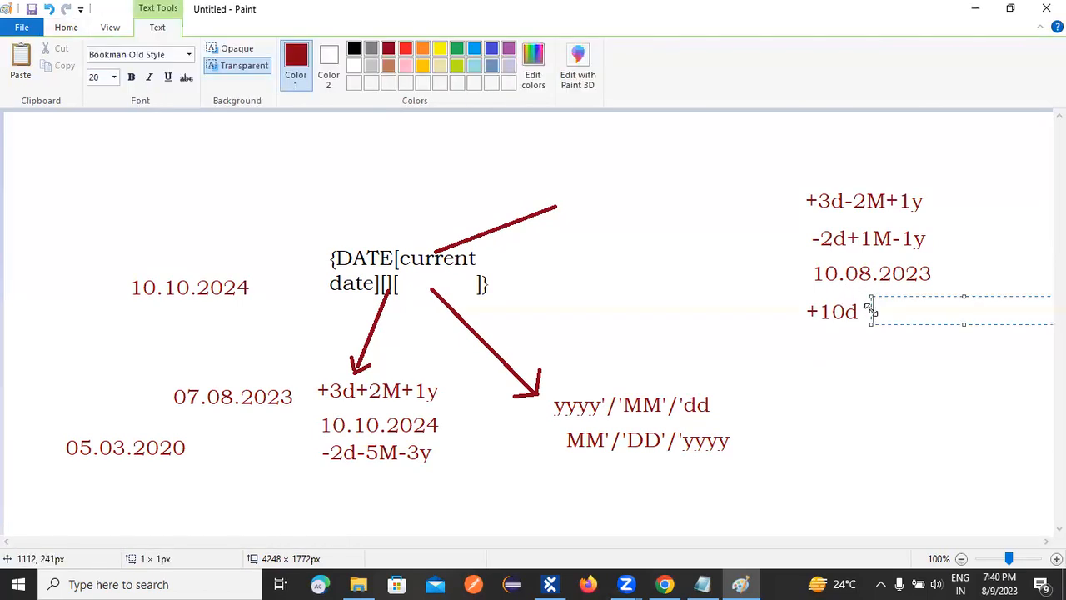
left_click(853, 313)
left_click(870, 320)
left_click(327, 379)
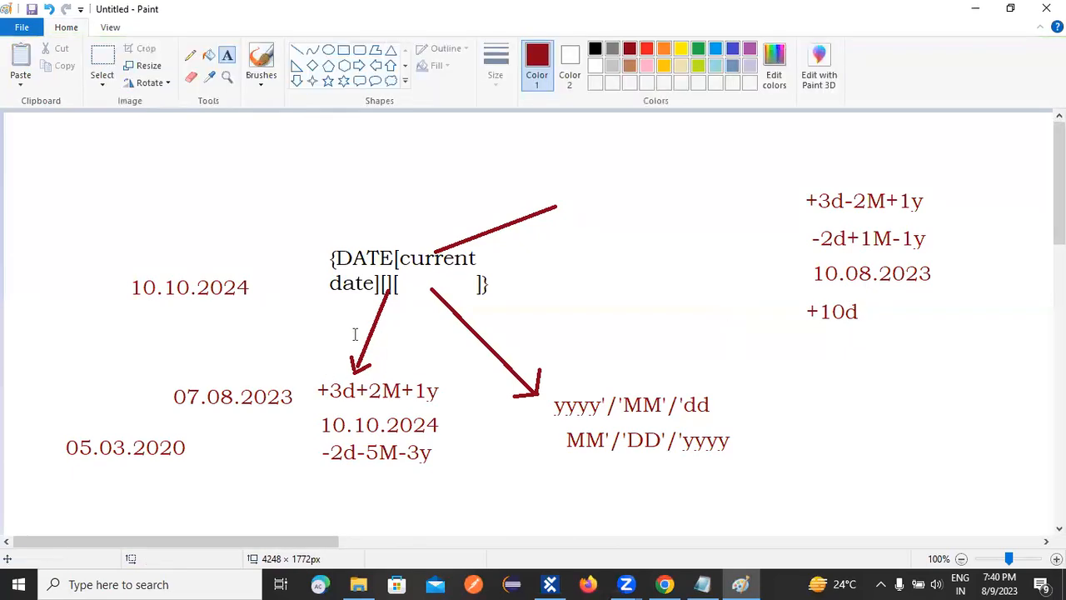
left_click(385, 275)
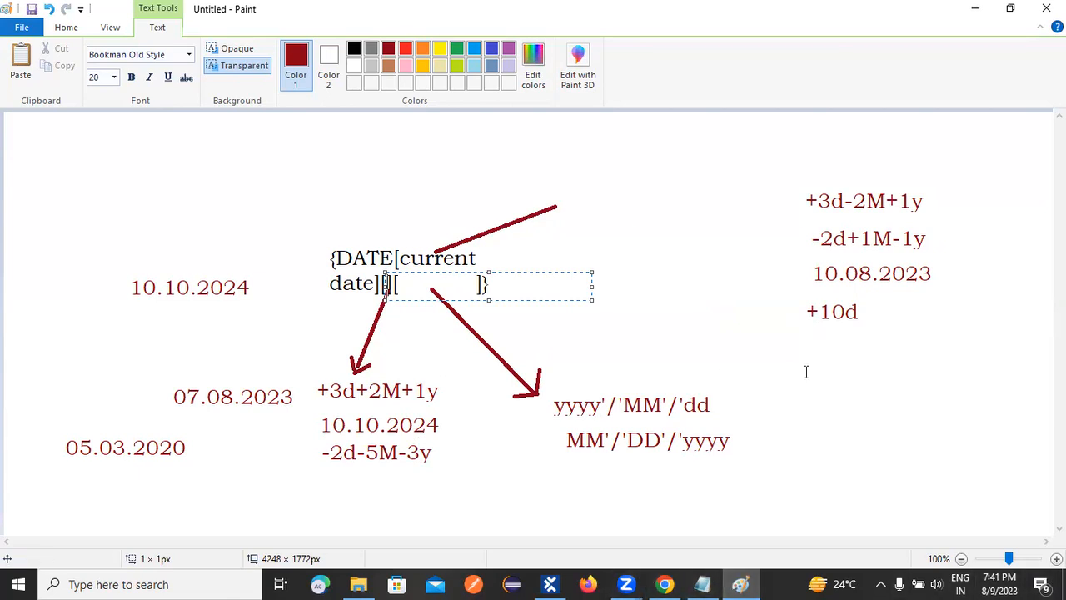
Switch to the ToSca notes in Notepad and append "--->current day" to the {DAY} line.
key("alt+Tab")
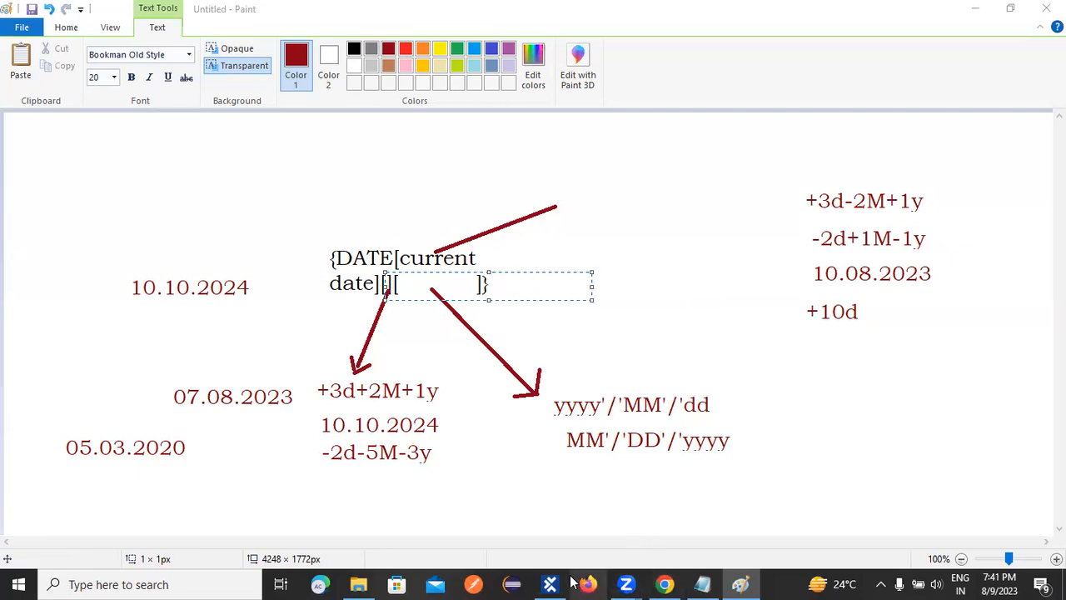
mouse_move(702, 583)
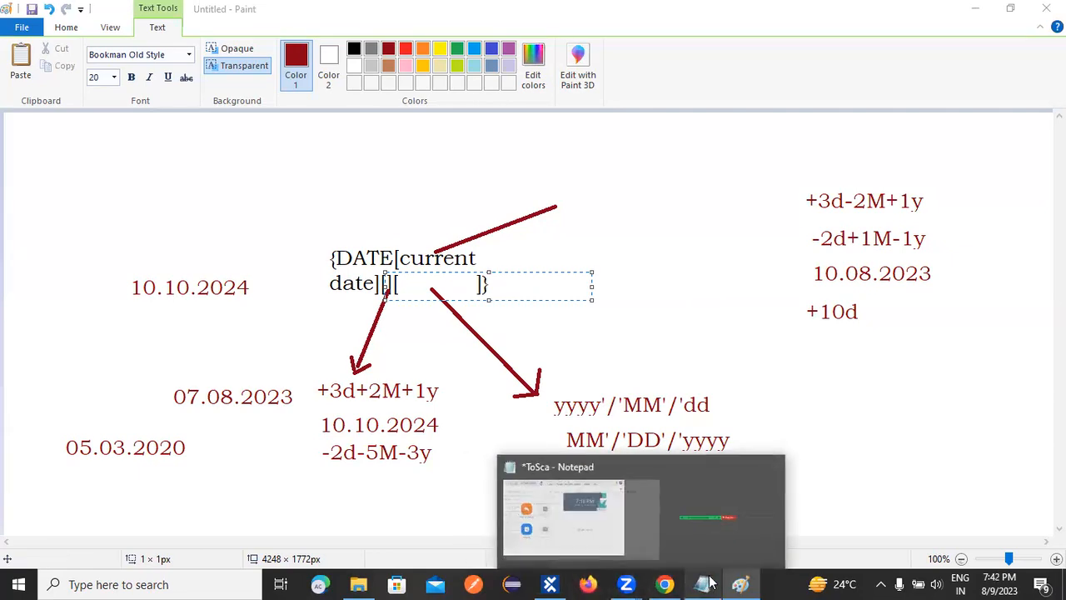
left_click(643, 522)
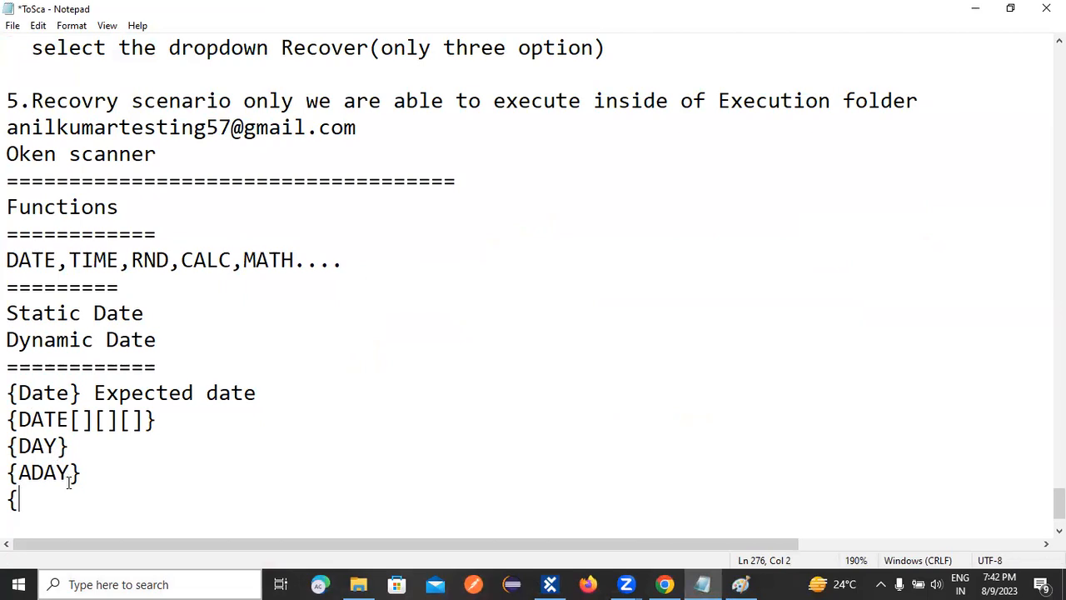
left_click(92, 472)
left_click(81, 443)
type("--->current")
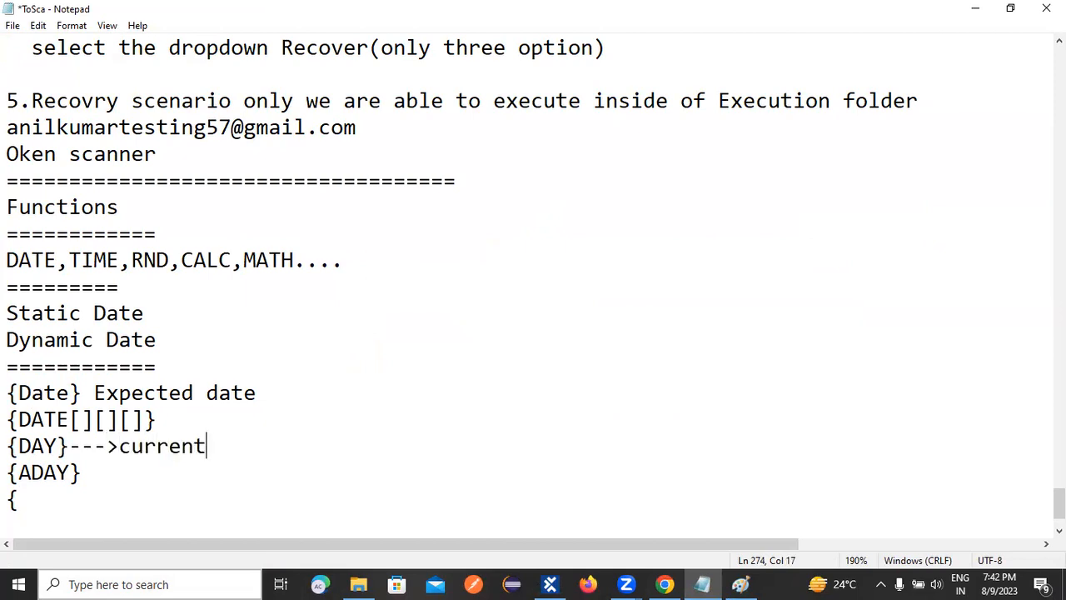
type(" day")
Append "current day name" to the {ADAY} line.
left_click(118, 477)
type("curre")
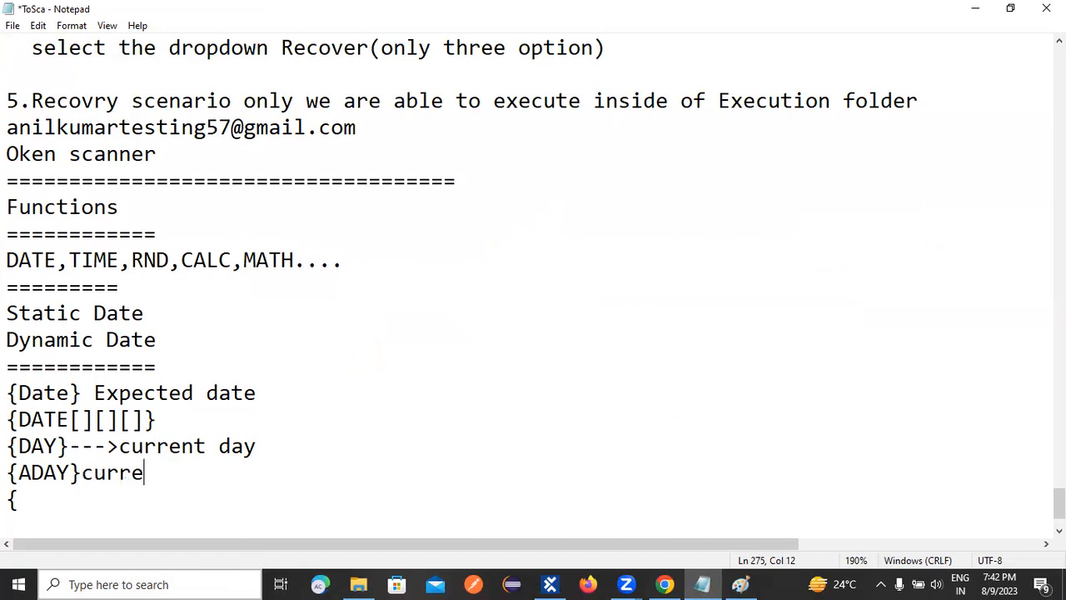
type("nt day name")
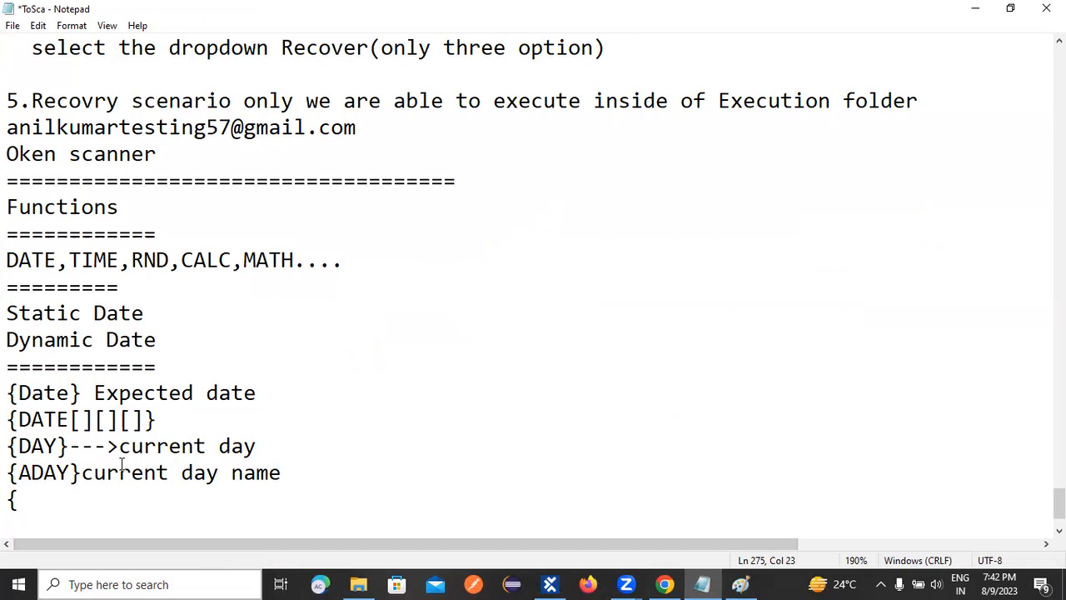
Complete the unfinished line below {ADAY} as "{MONTH}--->Current month".
left_click(64, 499)
type("MONTH}")
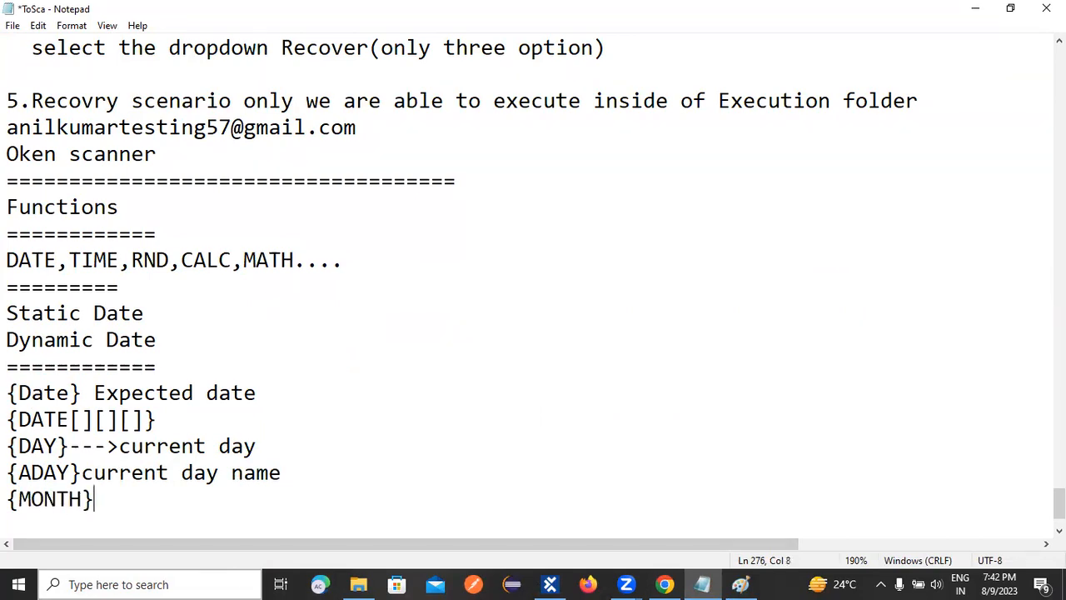
type("--->Current month")
Add the line "{AMONTH}---Current month Name" below {MONTH}, followed by a separator line of equals signs.
key("Return")
type("{")
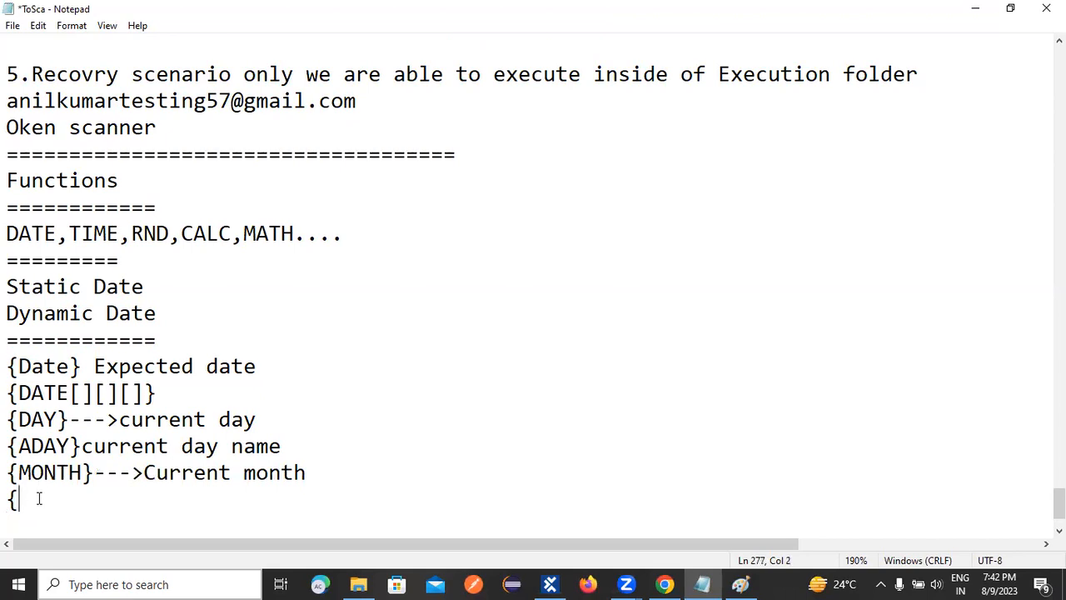
type("AMONTH}---Cu")
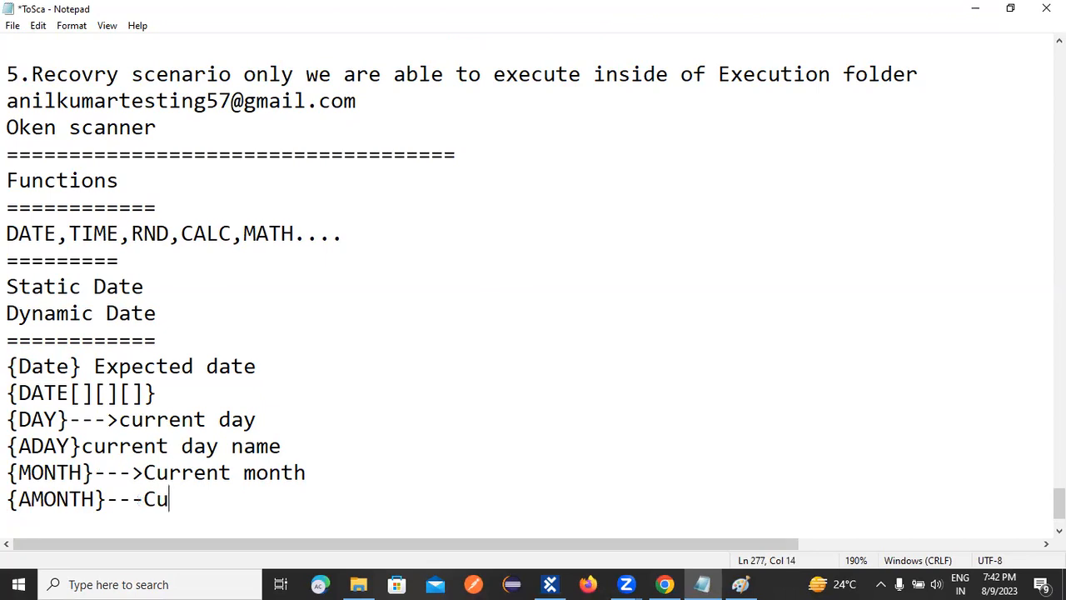
type("rrent month n")
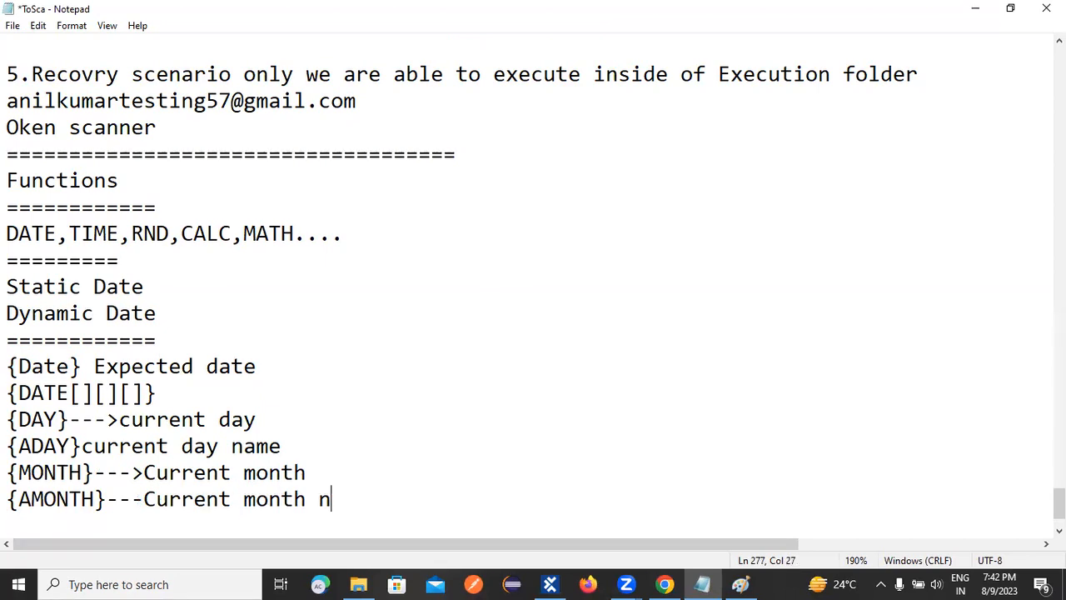
key("BackSpace")
type("Name")
key("Return")
type("==================")
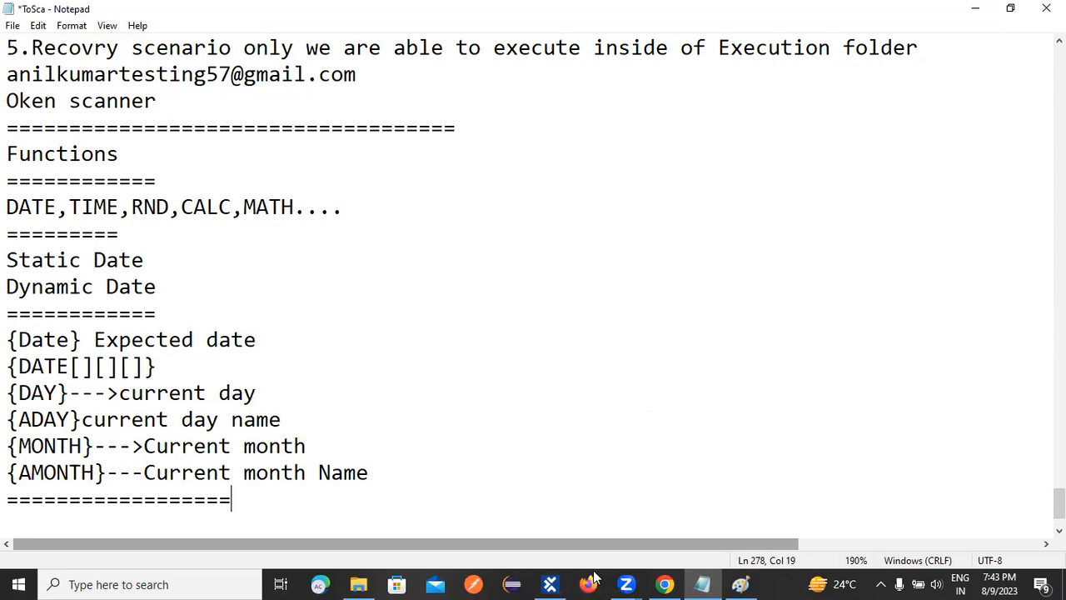
Switch to Tosca Commander and create a folder named Functions under TestCases.
left_click(549, 584)
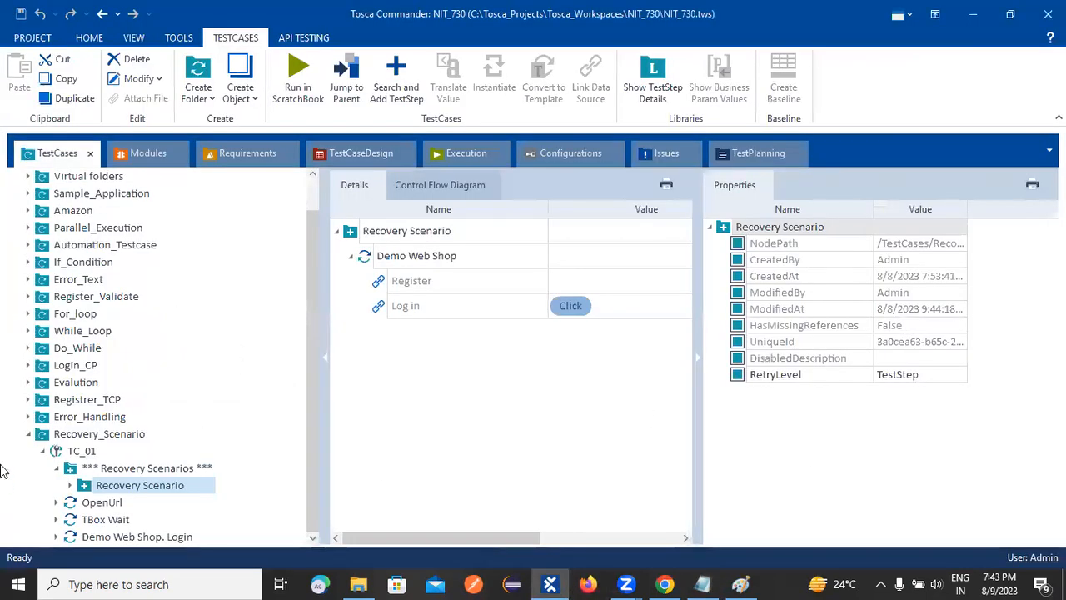
left_click(28, 434)
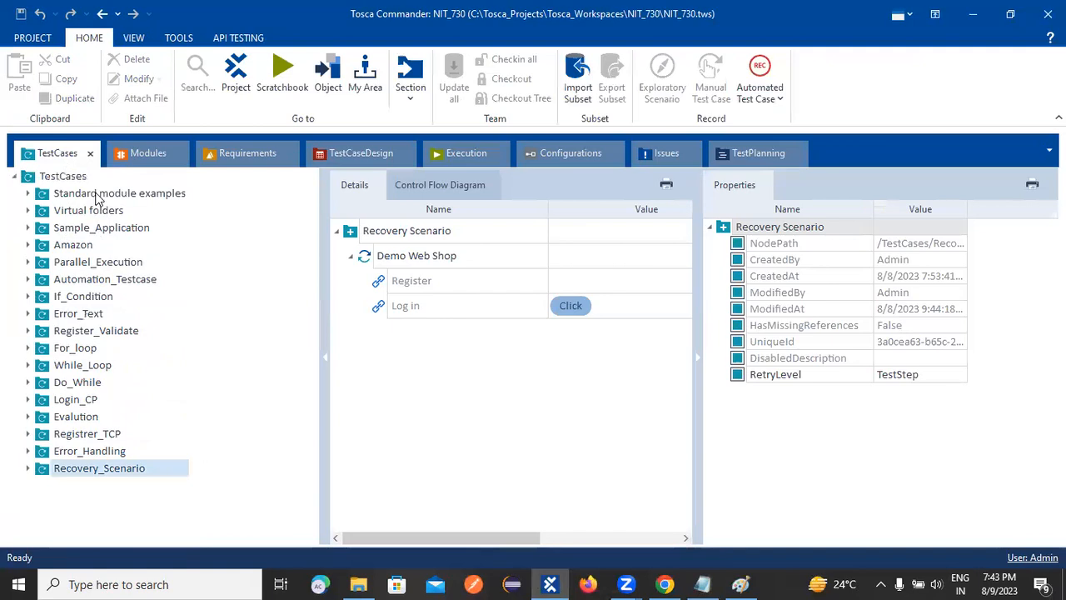
right_click(52, 179)
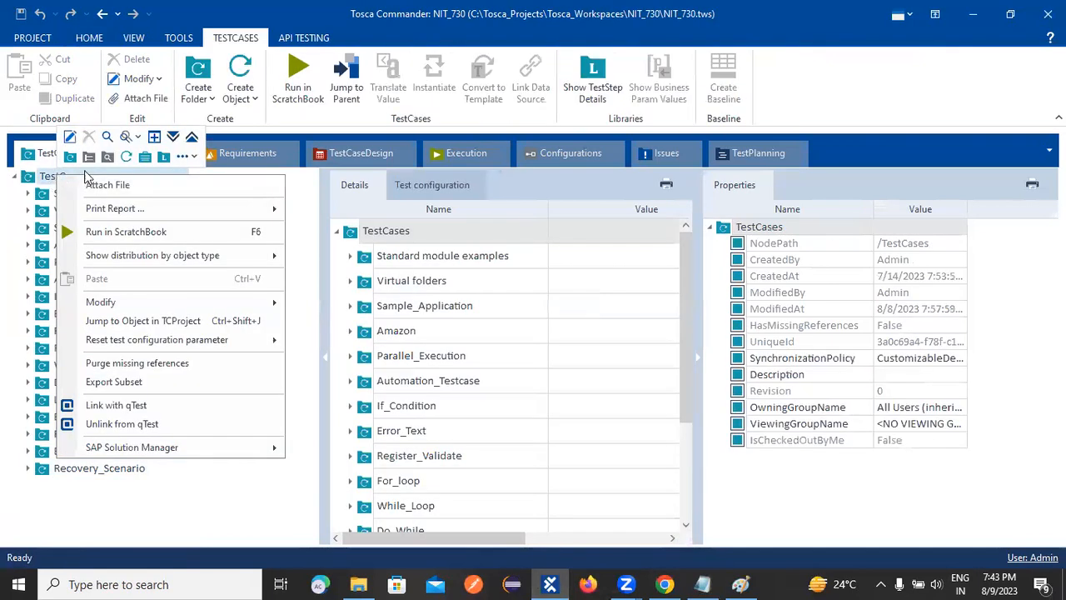
left_click(70, 157)
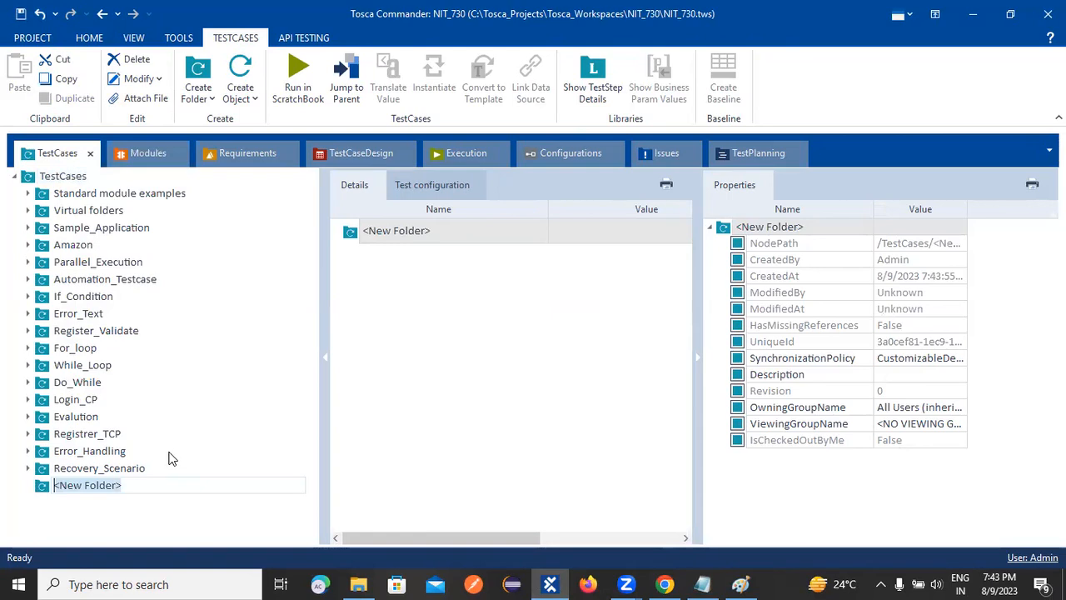
type("Functions")
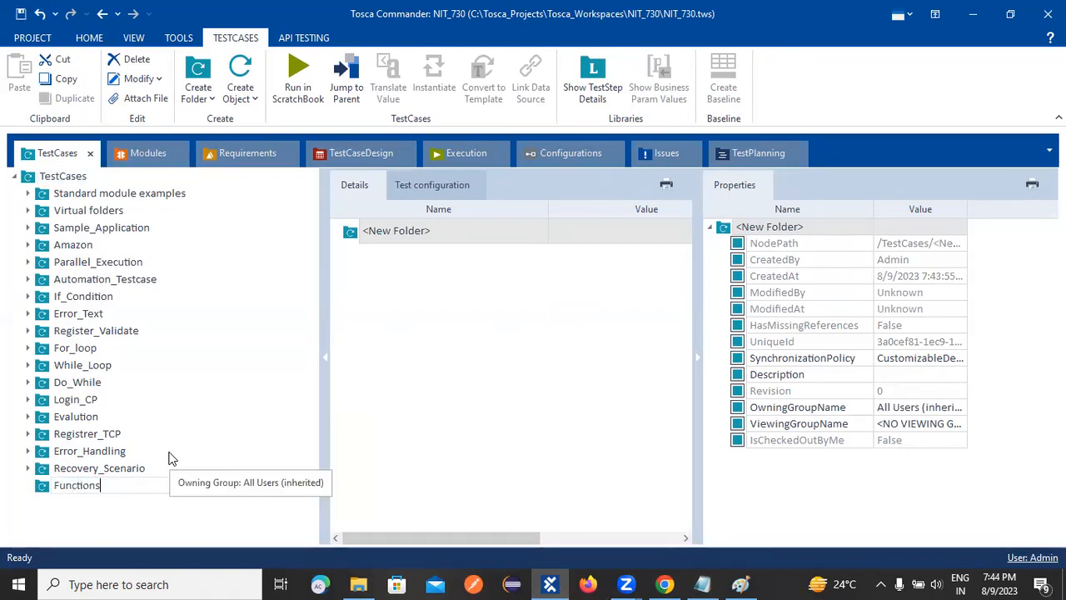
key("Return")
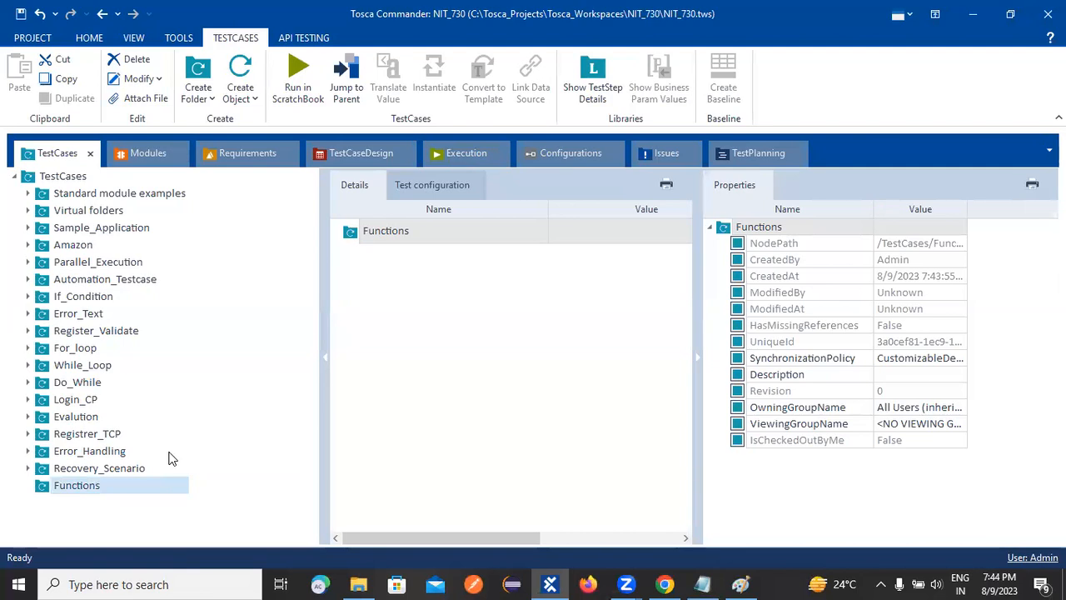
Create a test case named TC_01 in the Functions folder.
right_click(66, 485)
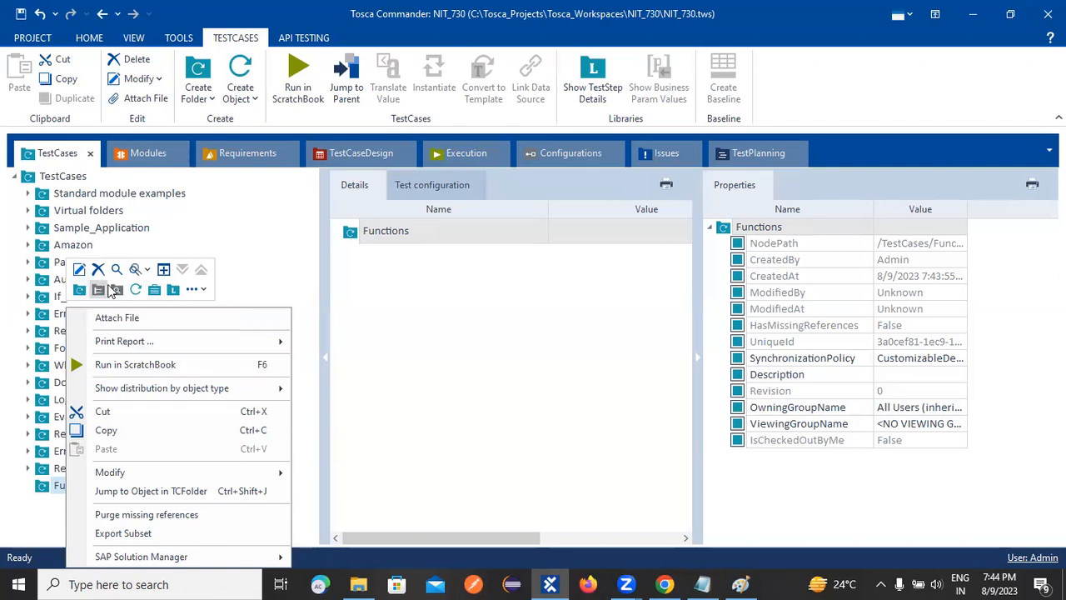
left_click(135, 289)
mouse_move(564, 583)
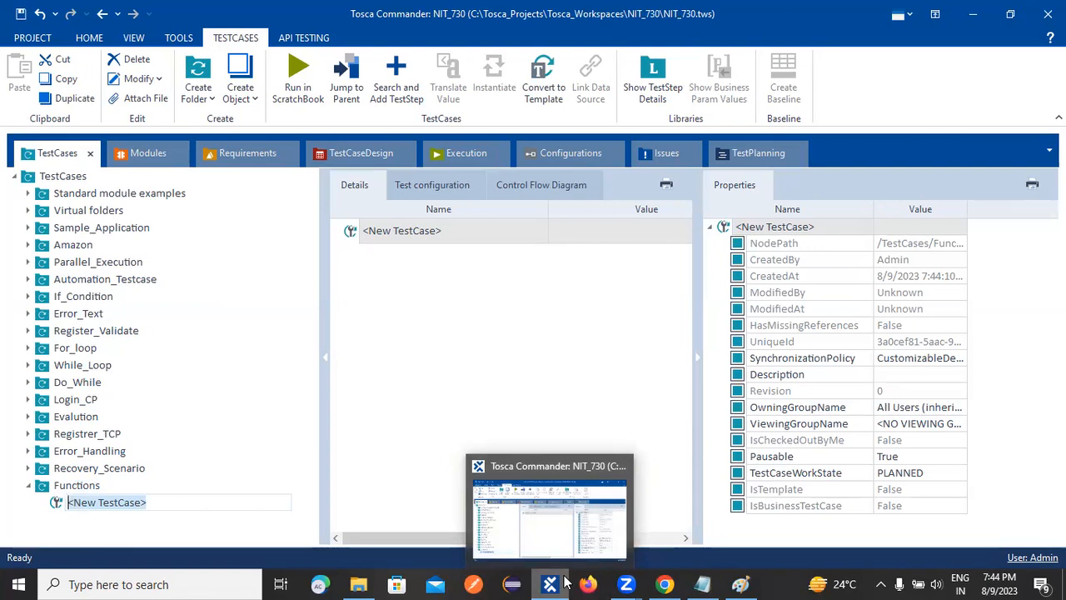
type("TC")
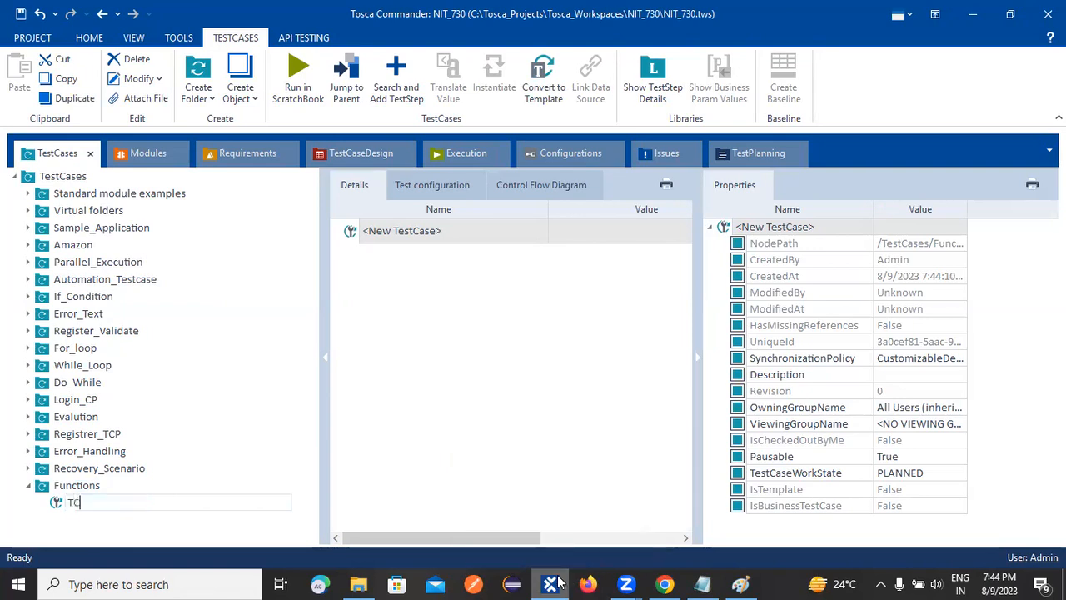
key("Return")
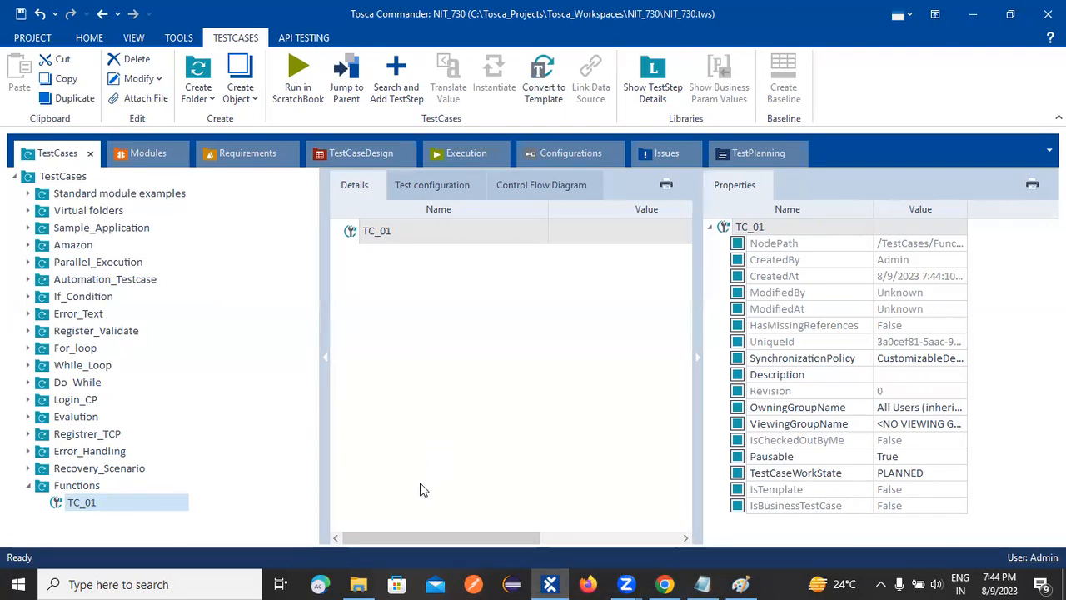
Look through the module folders and examine the contents of both Demo Web Shop modules in Valid and Invalid.
left_click(140, 153)
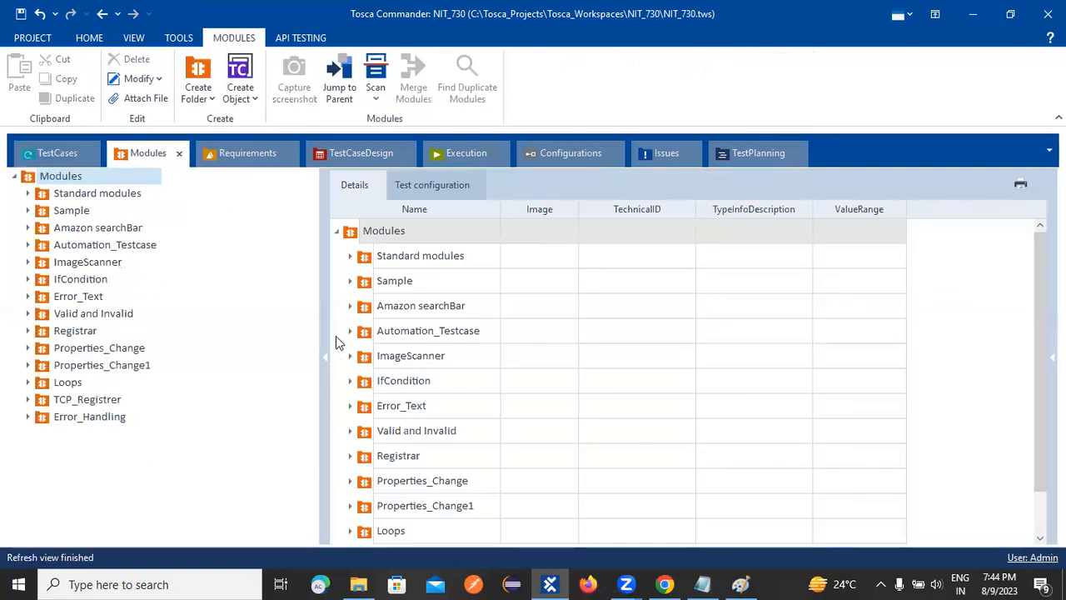
left_click(51, 382)
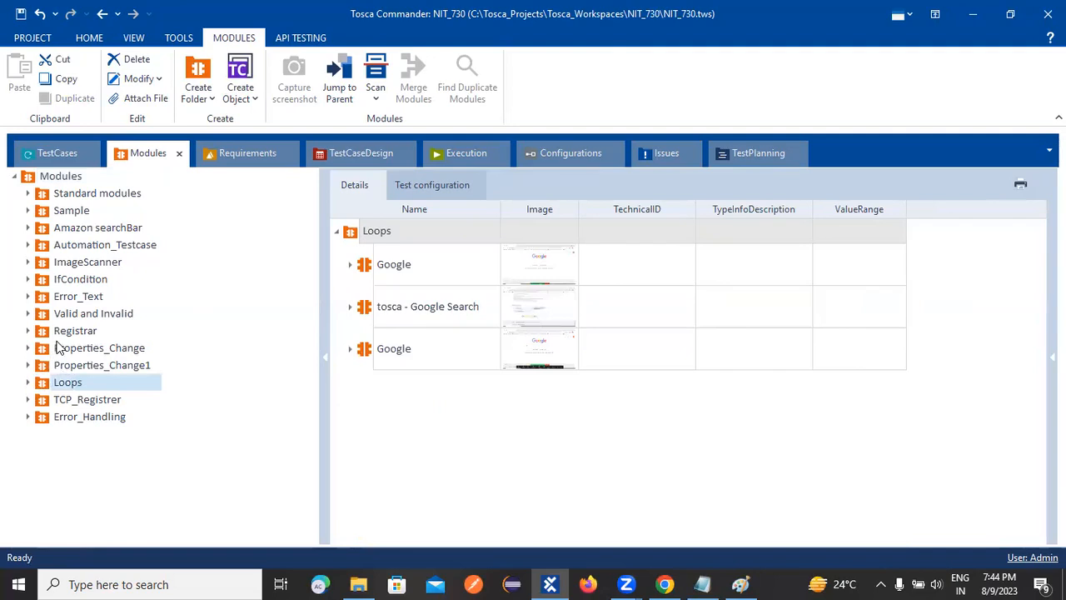
left_click(55, 350)
left_click(59, 328)
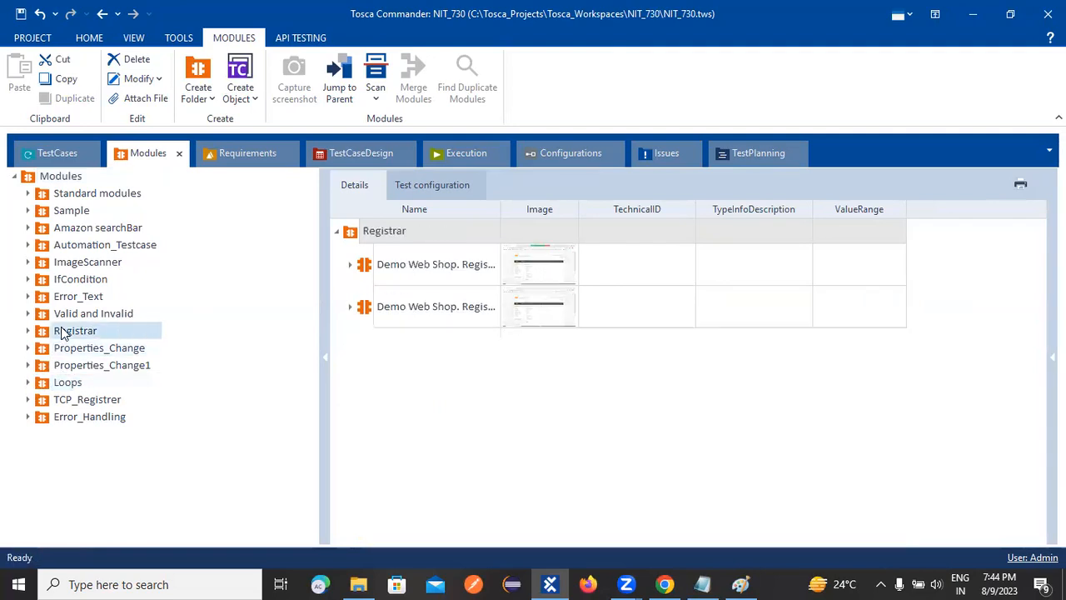
left_click(41, 317)
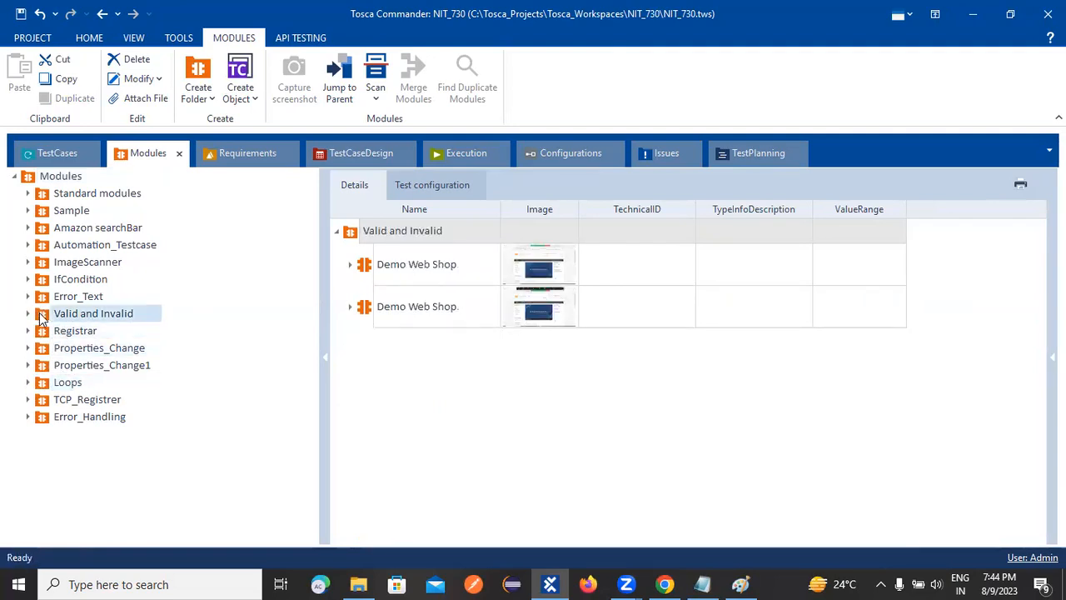
left_click(359, 308)
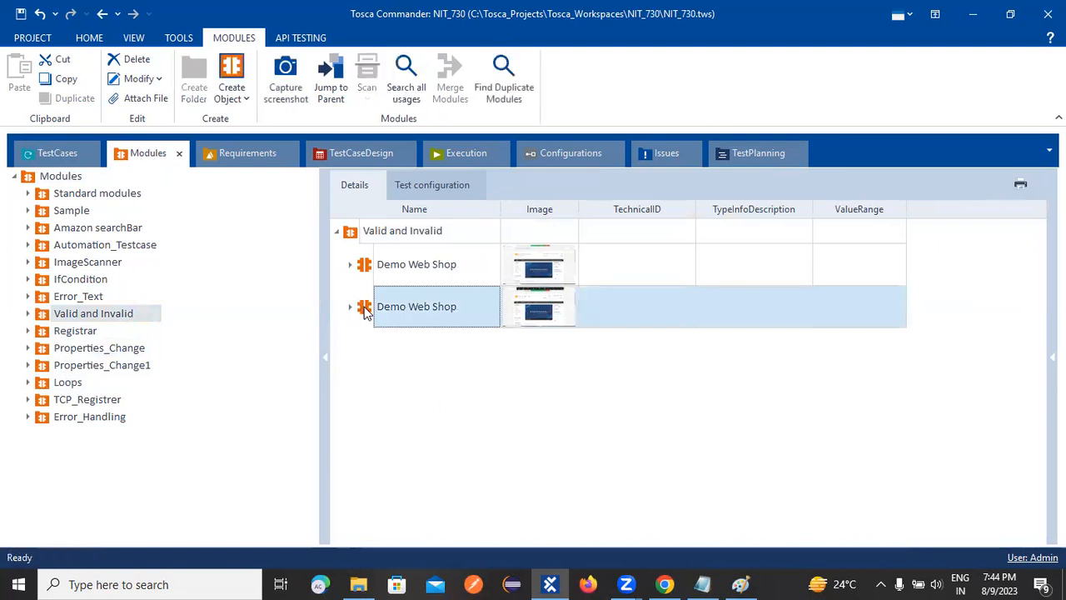
left_click(350, 308)
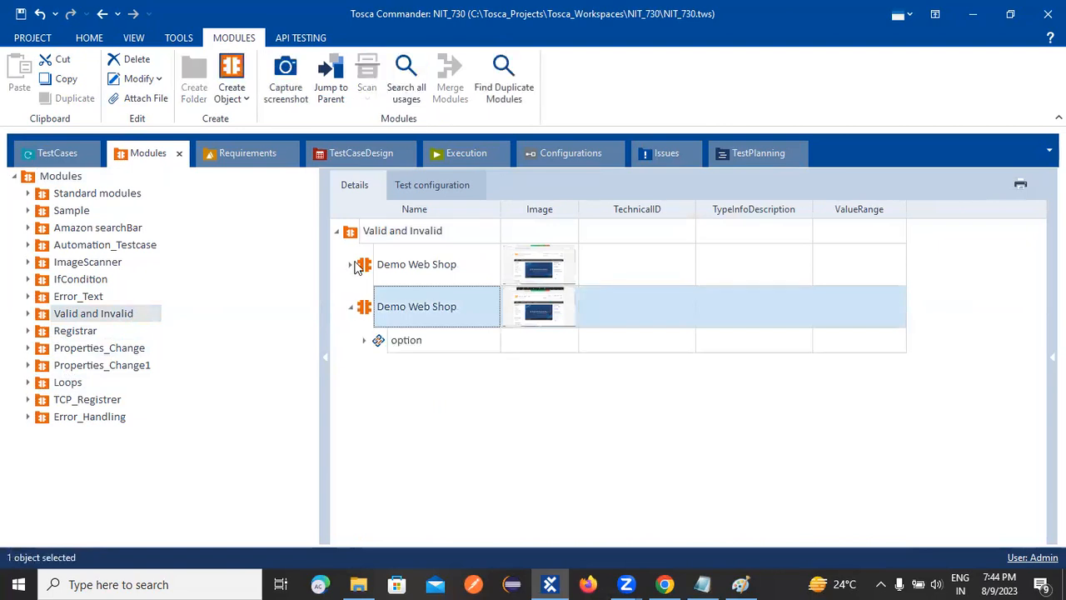
left_click(352, 265)
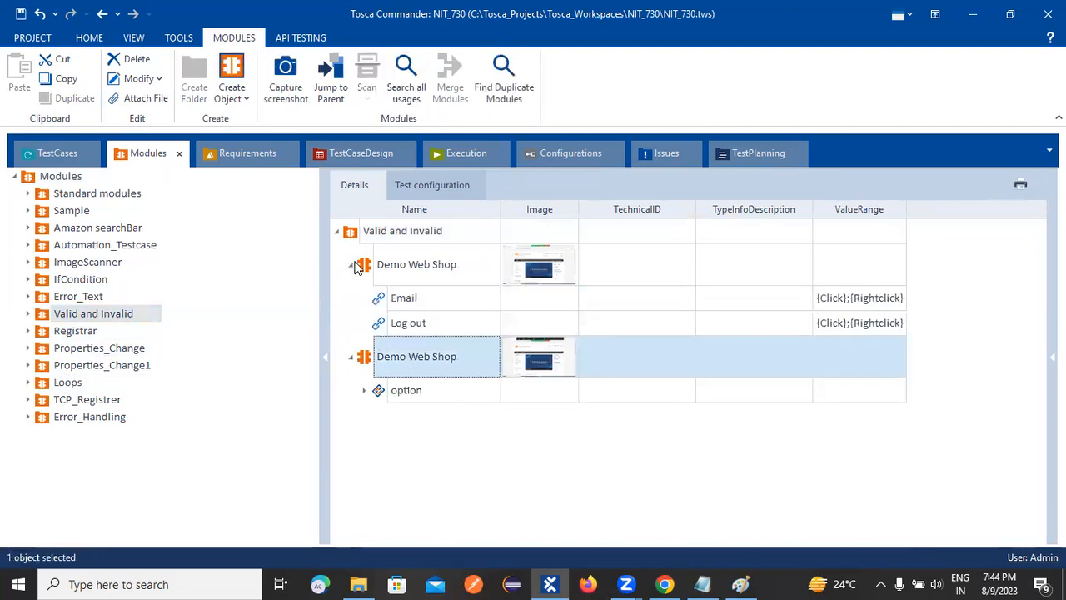
Add the Demo Web Shop module containing Email and Log out to the Recovery_Scenario test case folder.
left_click(397, 271)
left_click_drag(79, 148, 60, 475)
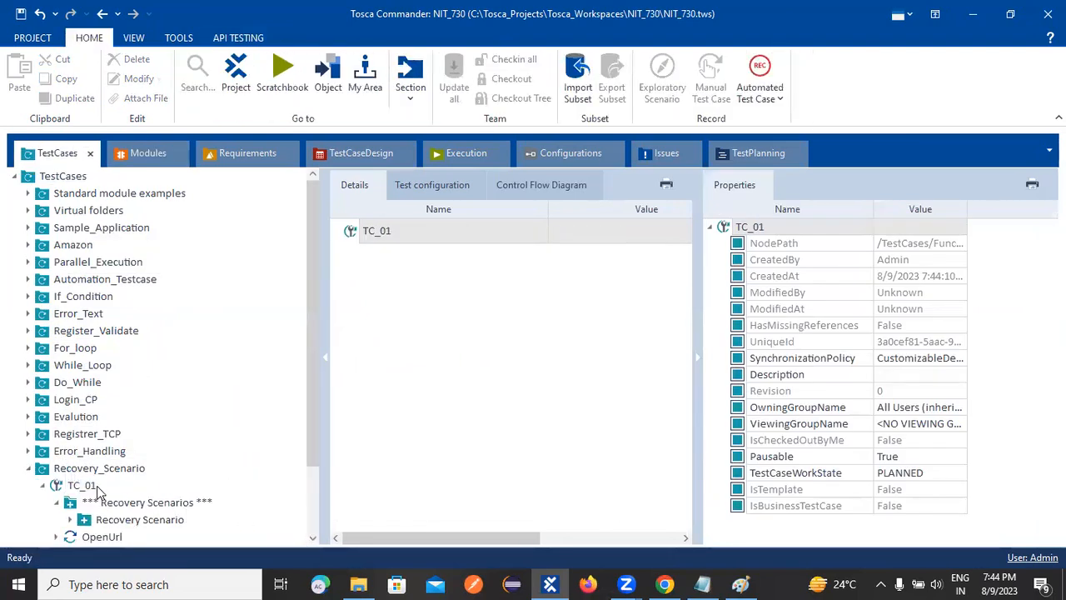
scroll(177, 467, "down", 1)
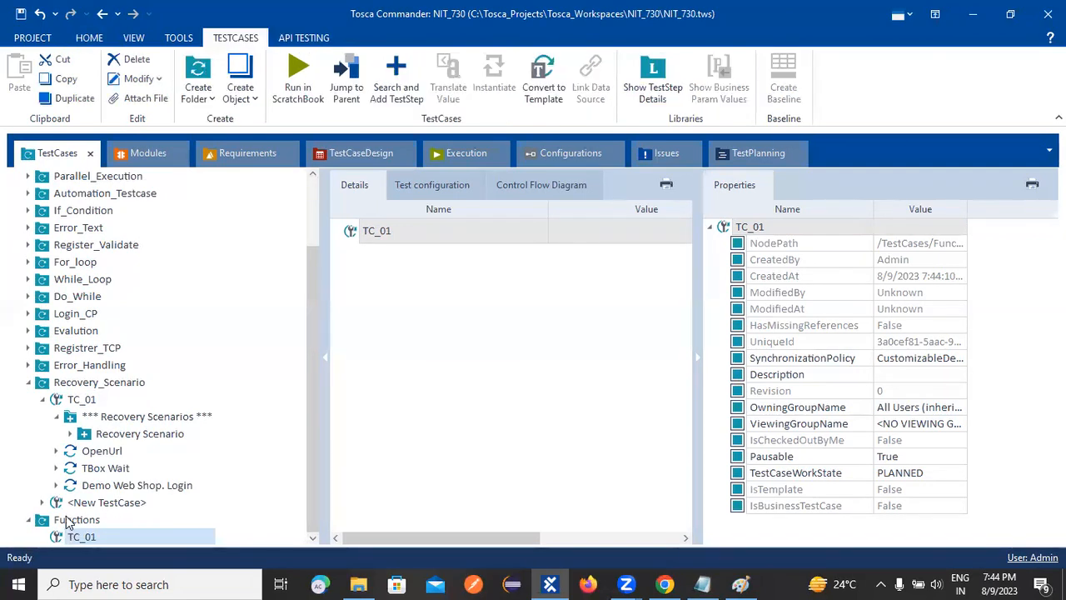
Place Recovery_Scenario's <New TestCase> inside TC_01 of the Functions folder and expand it.
left_click(68, 503)
left_click_drag(67, 545, 70, 540)
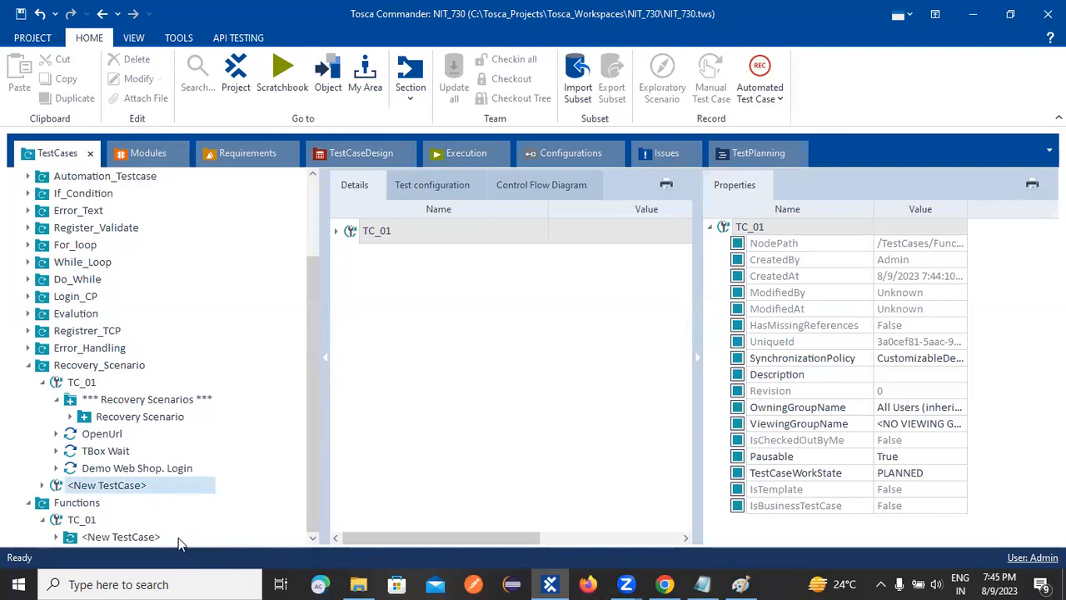
left_click(120, 537)
left_click(55, 536)
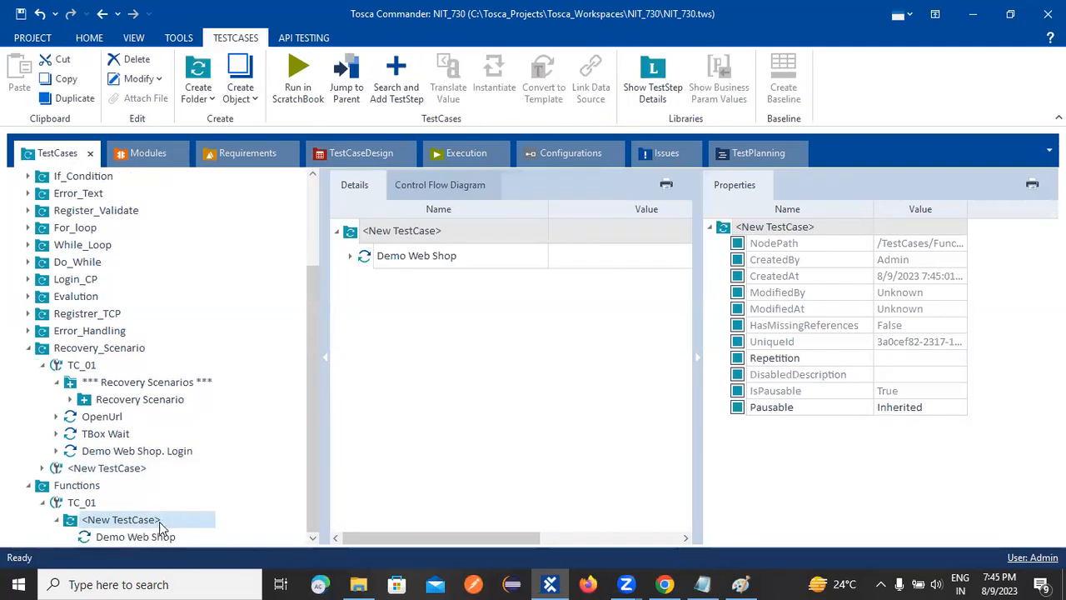
left_click_drag(131, 536, 53, 491)
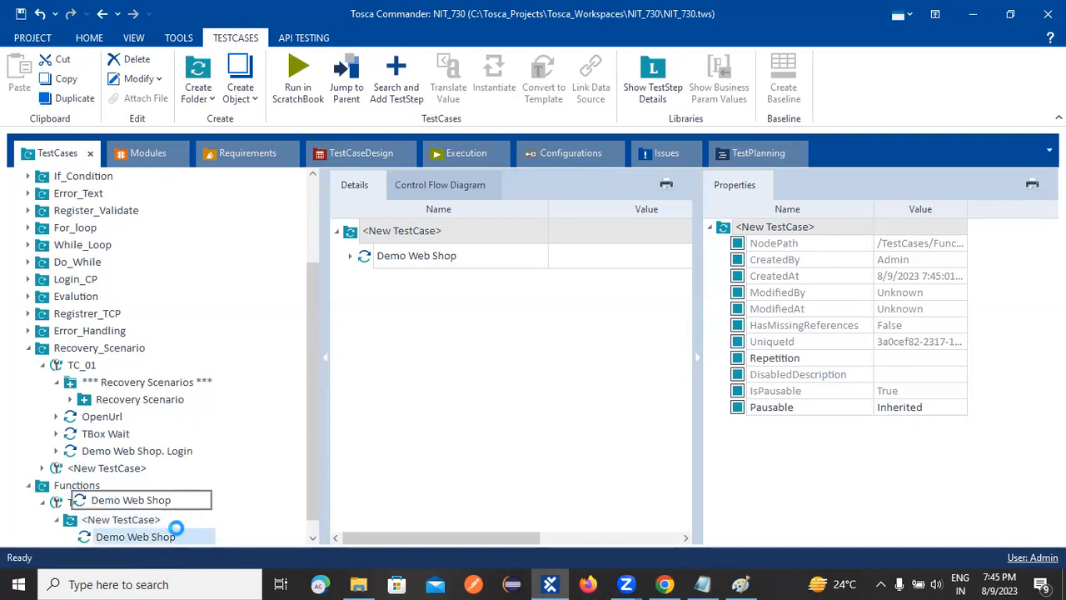
left_click_drag(89, 535, 58, 495)
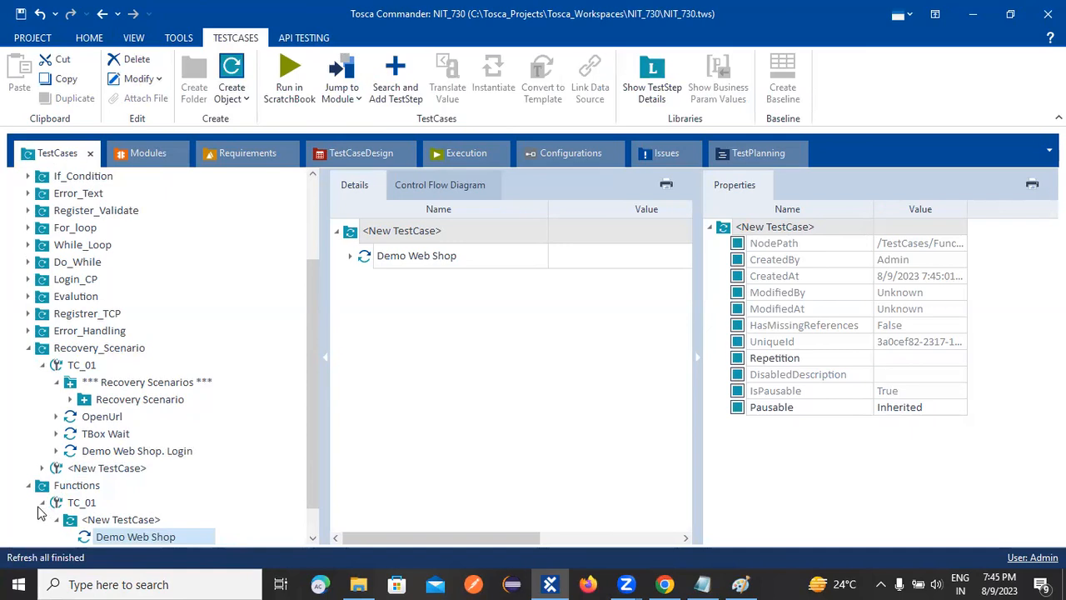
left_click(42, 502)
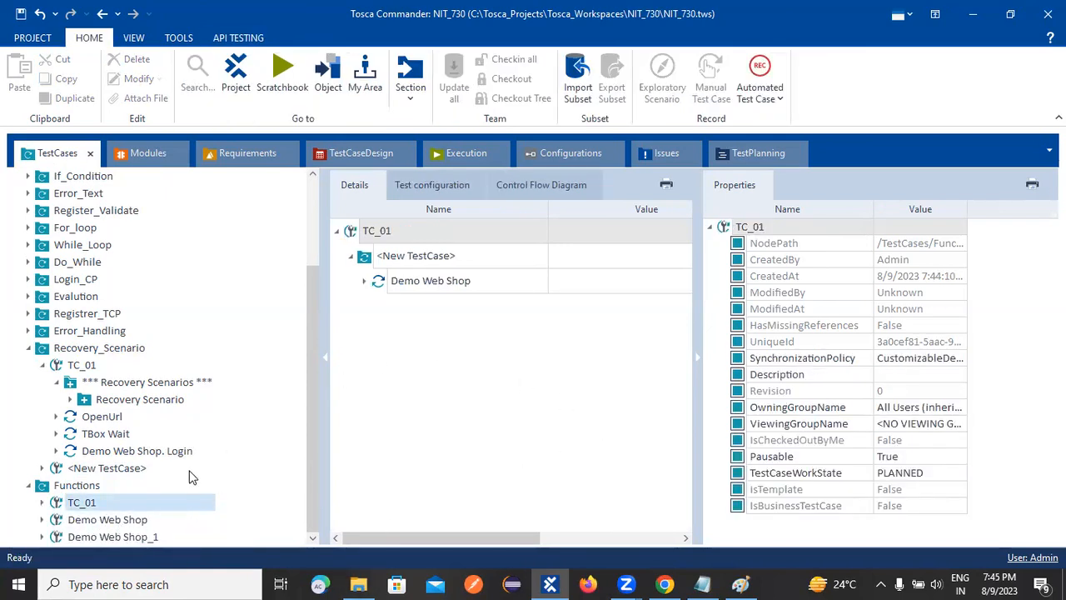
left_click(123, 538)
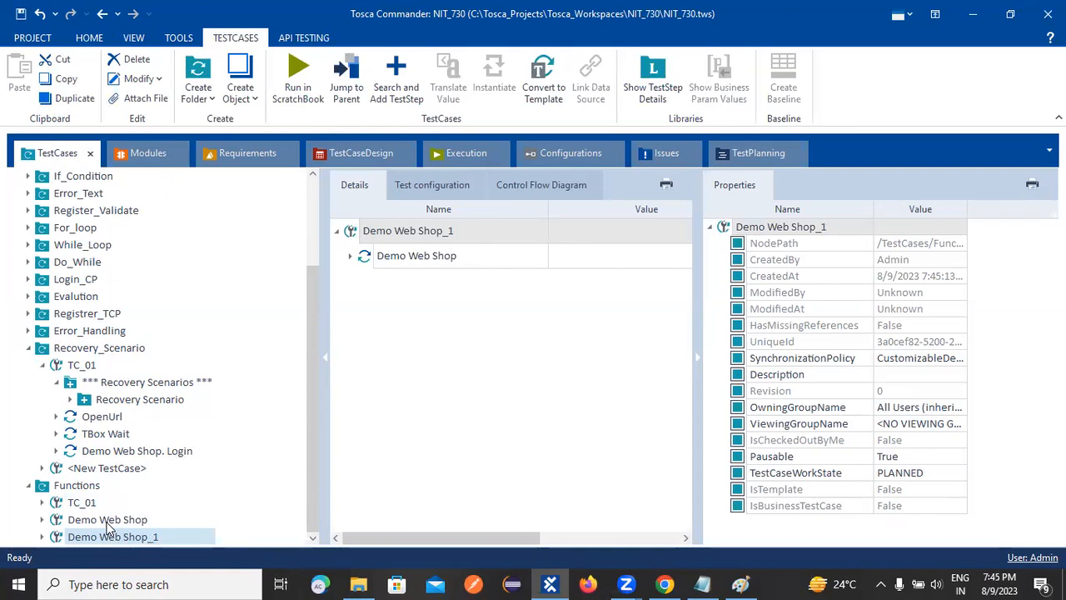
left_click(107, 519, "ctrl")
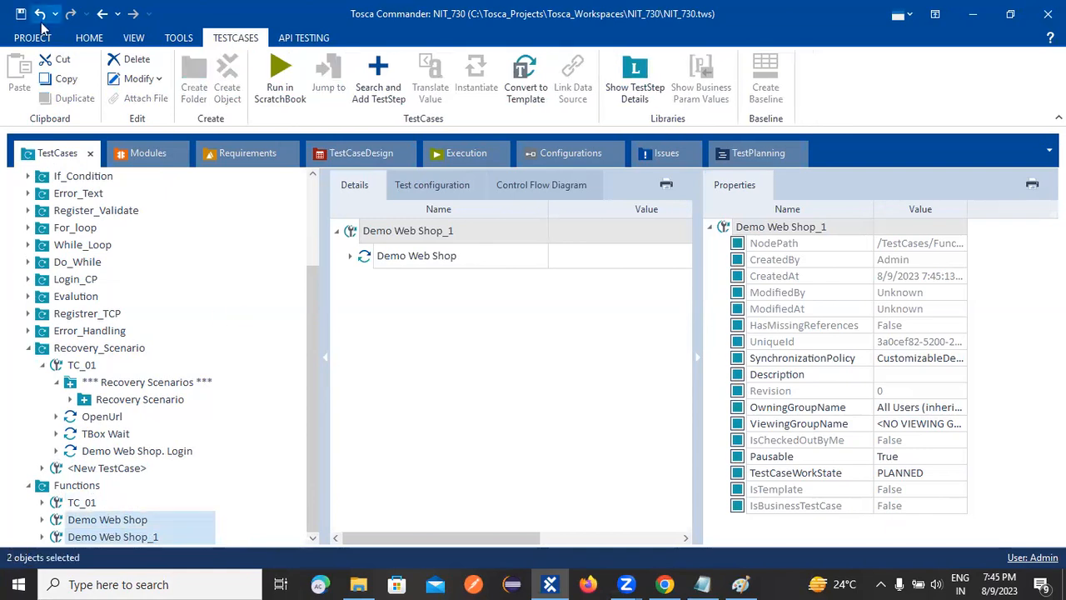
left_click(122, 58)
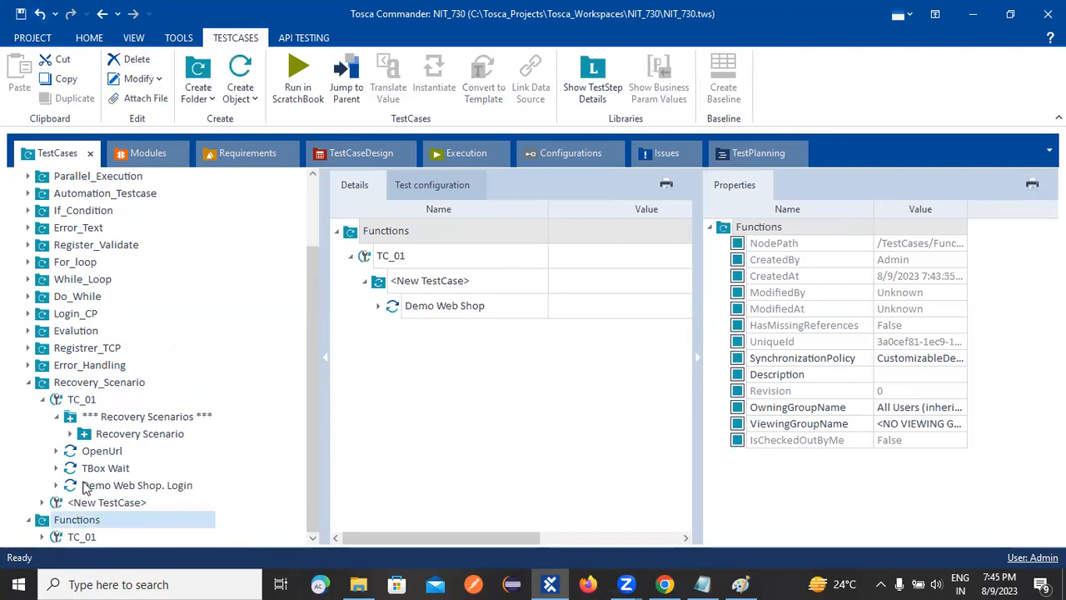
Move the Demo Web Shop test step from Recovery_Scenario's <New TestCase> directly into TC_01 of the Functions folder.
left_click_drag(83, 521, 46, 520)
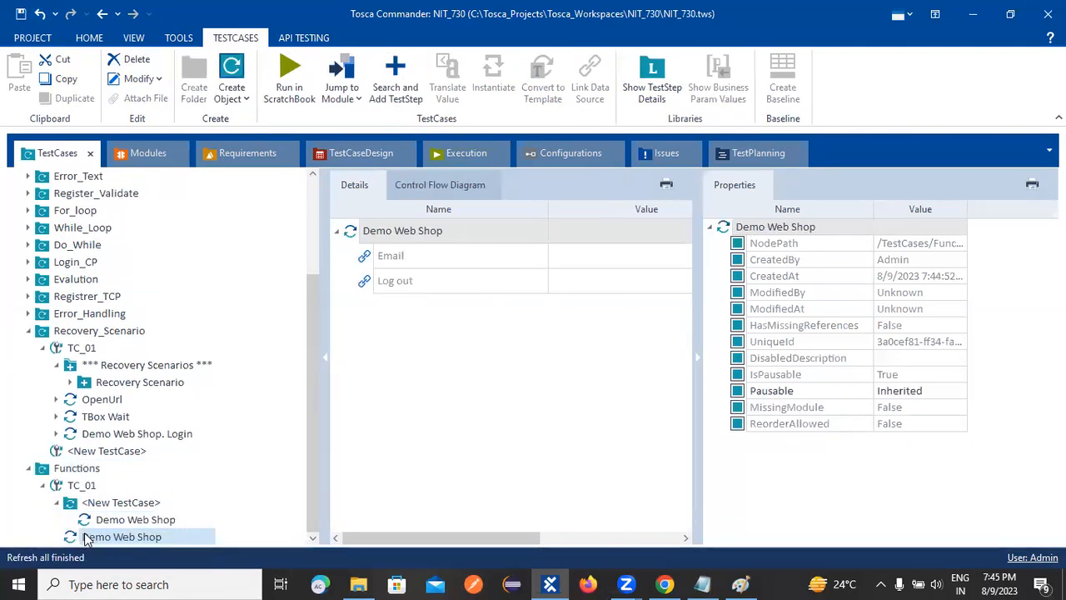
Delete the duplicate Demo Web Shop step, move the remaining one directly into Functions' TC_01, and remove its <New TestCase> folder.
left_click(137, 59)
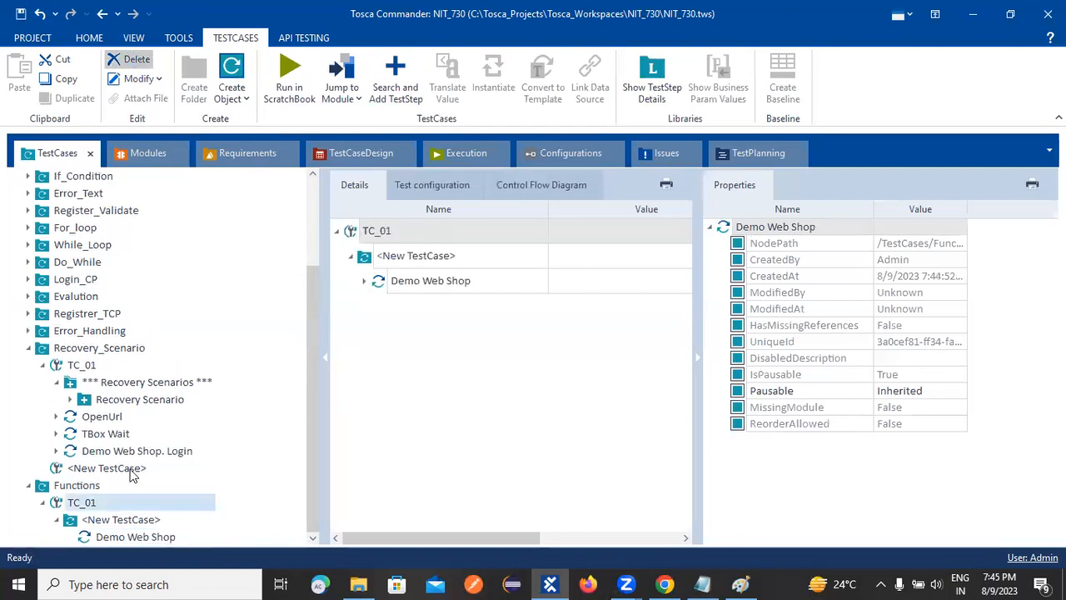
left_click(117, 521)
left_click_drag(114, 537, 74, 503)
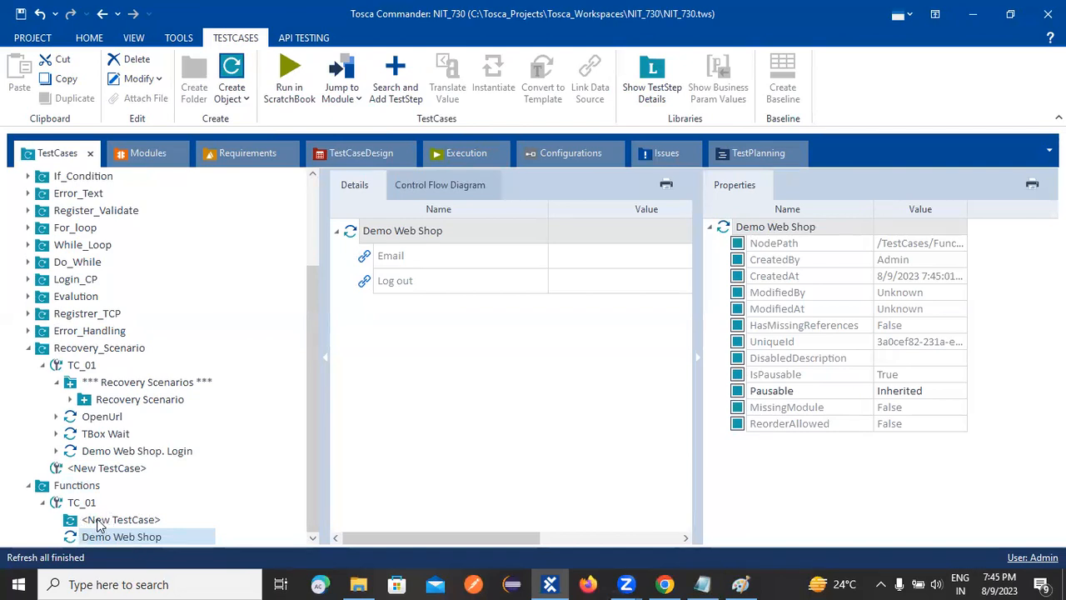
right_click(98, 519)
left_click(130, 311)
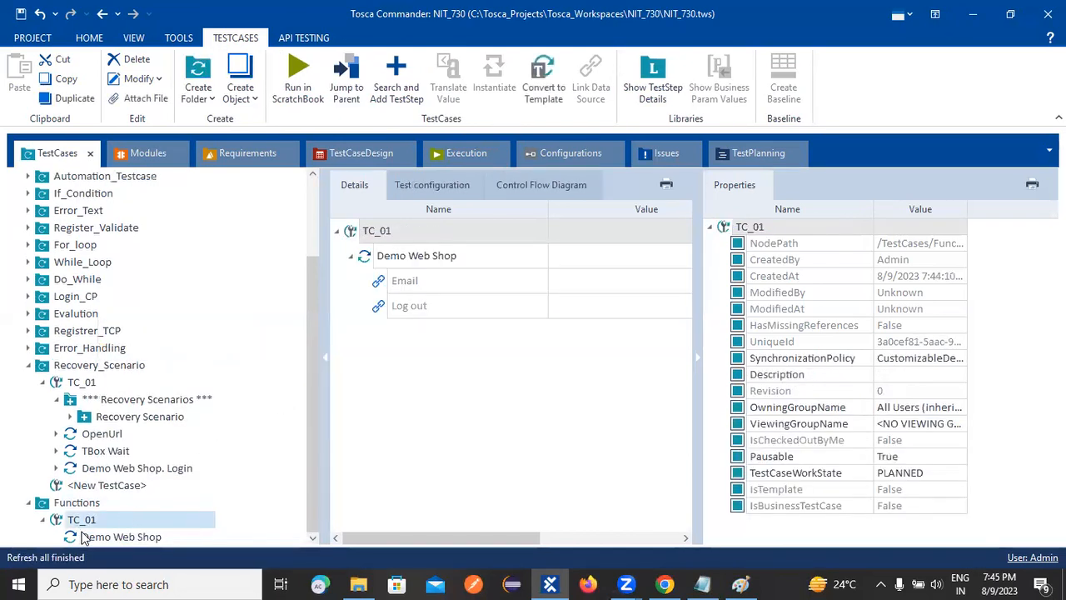
Delete <New TestCase> from the Recovery_Scenario folder and collapse that folder.
left_click(58, 487)
left_click(131, 59)
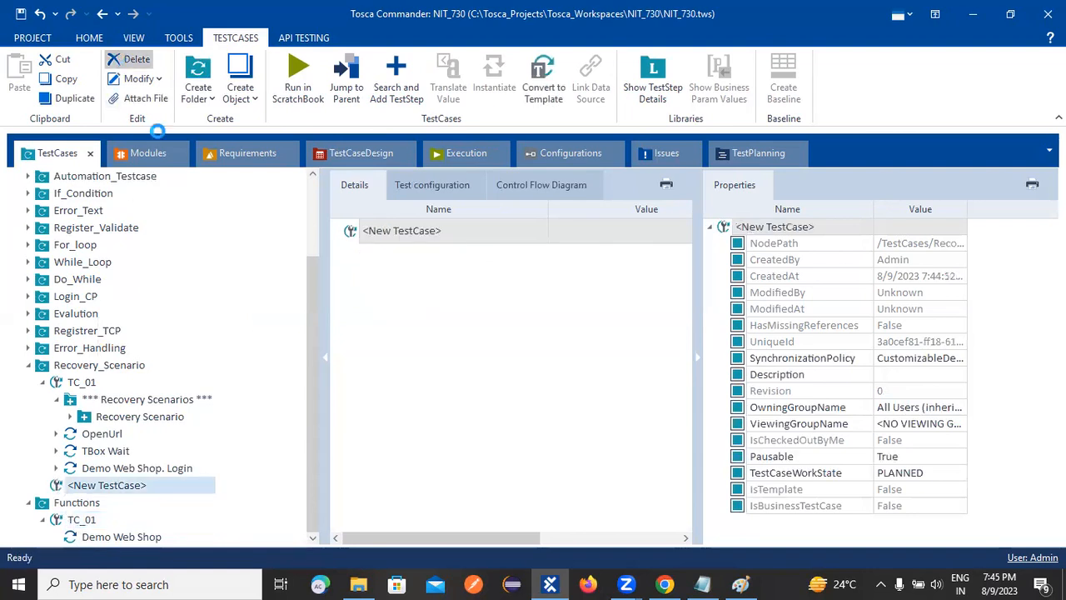
left_click(27, 381)
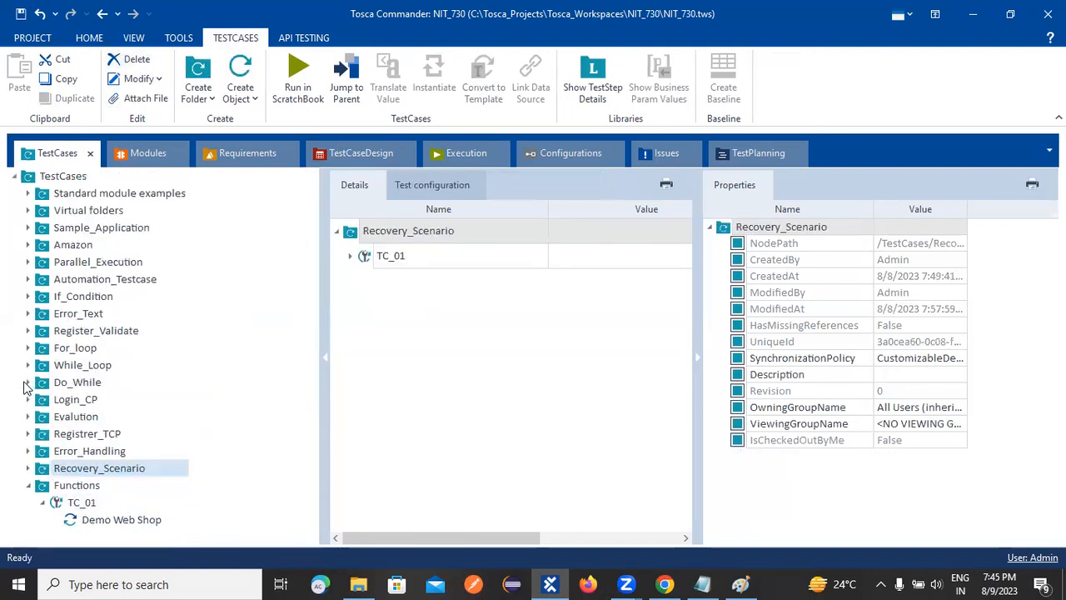
Set the Email value of TC_01's Demo Web Shop step to {DATE}, with the properties pane collapsed.
left_click(158, 520)
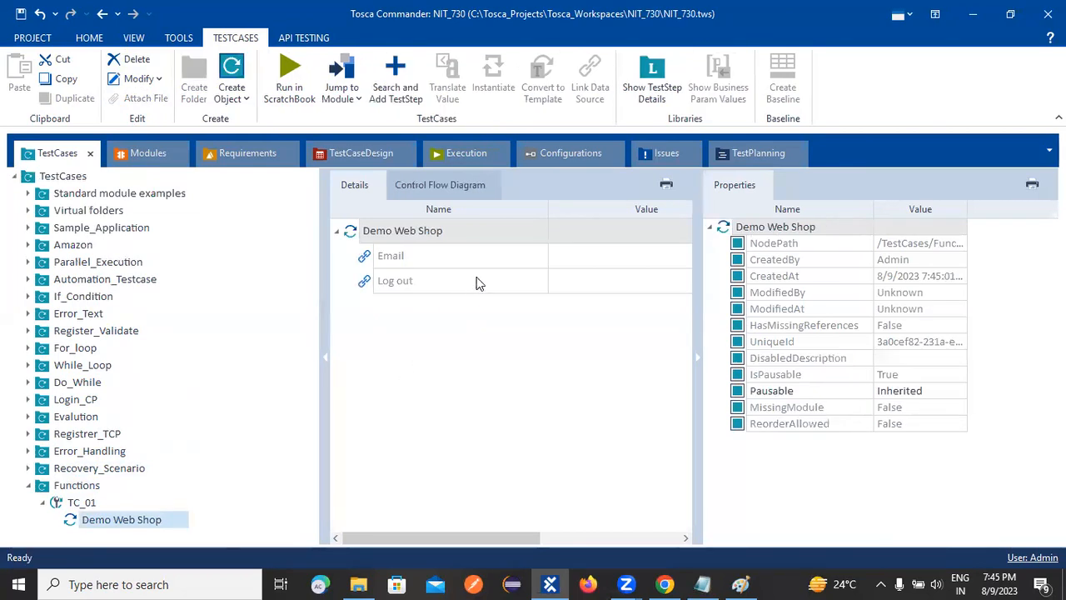
left_click(697, 357)
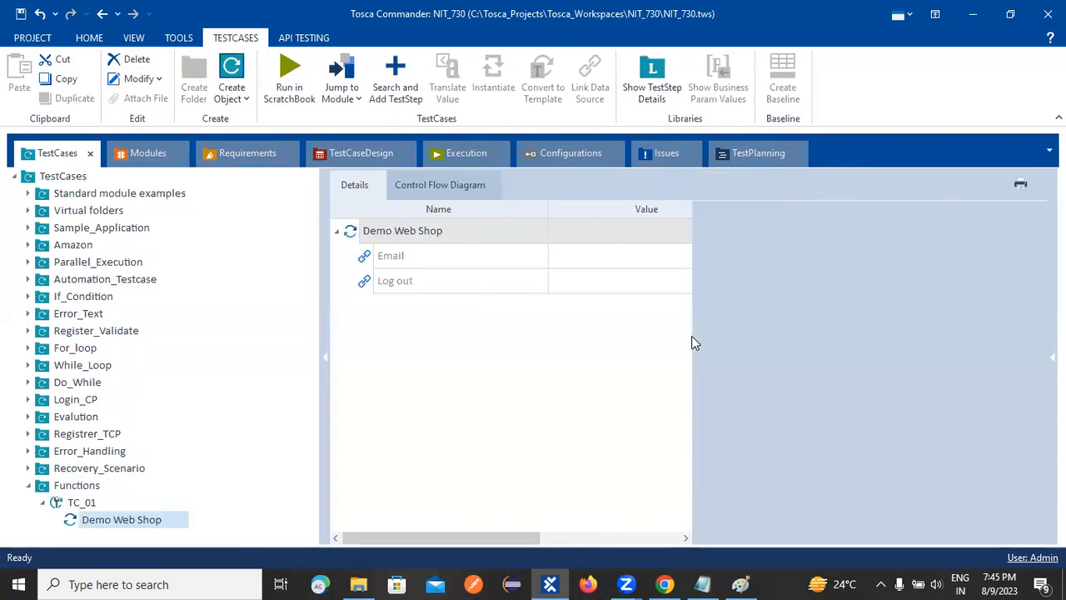
left_click(566, 257)
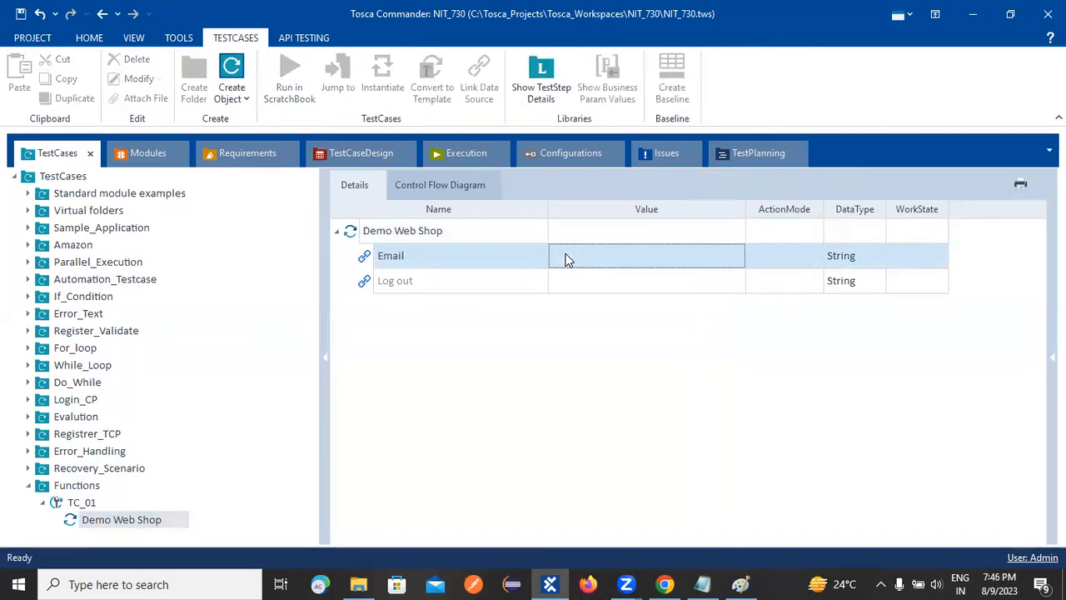
left_click(566, 258)
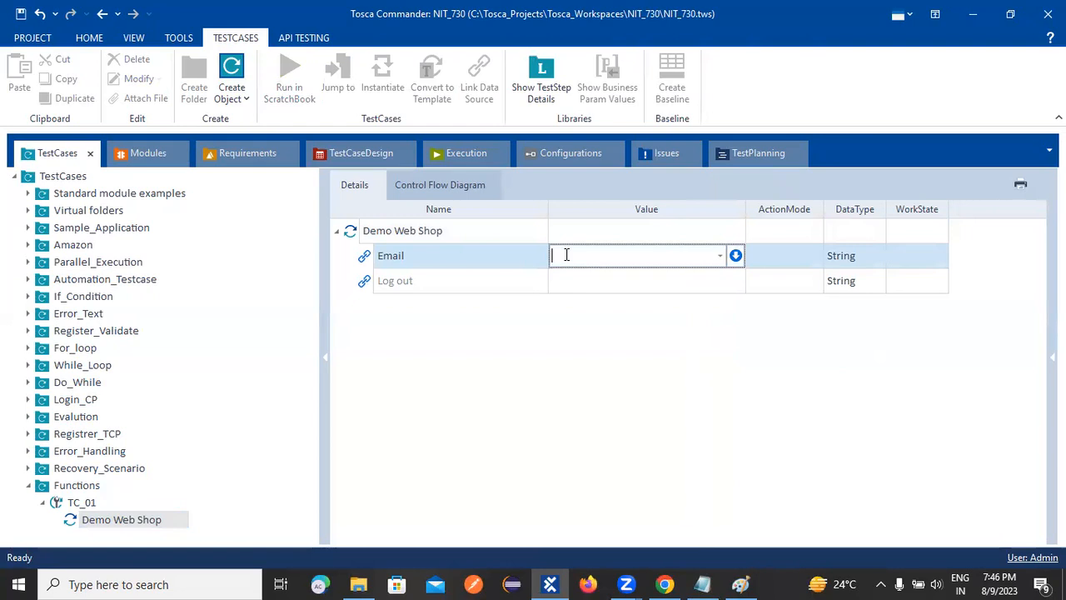
type("{DATE")
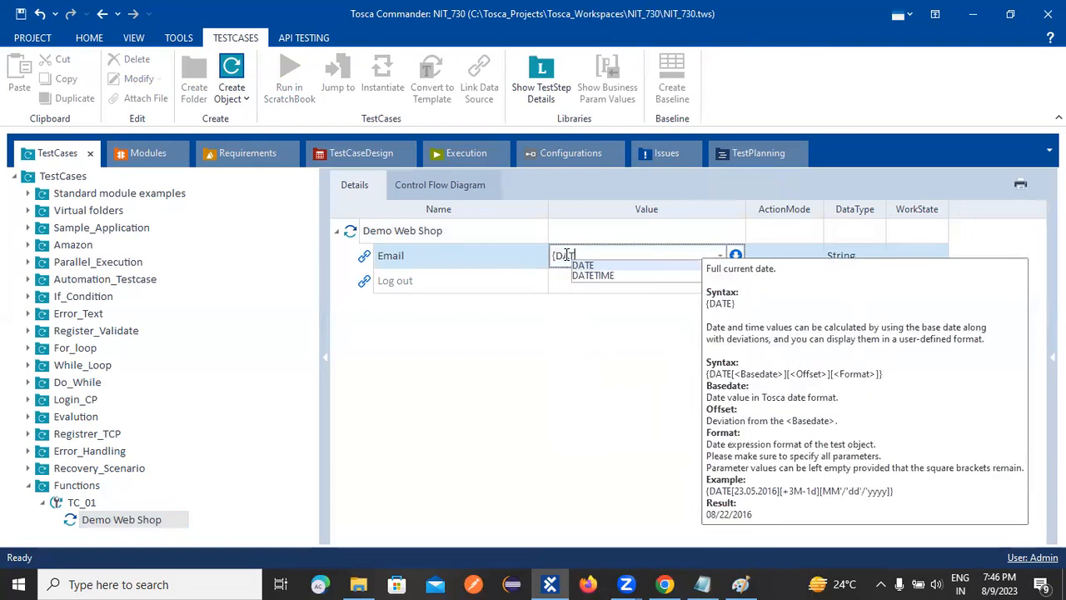
type("}")
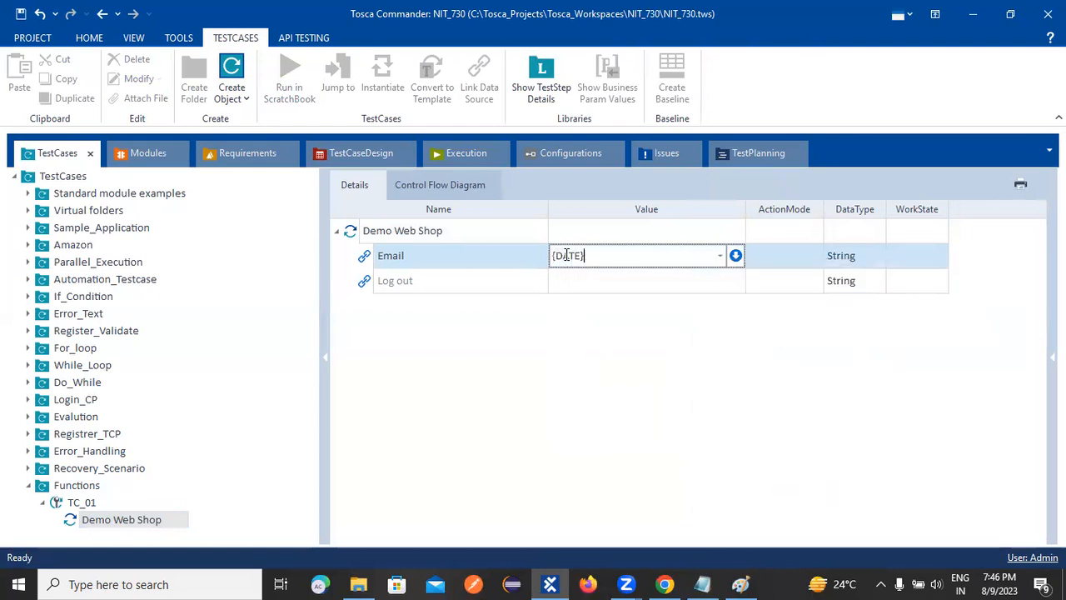
key("Return")
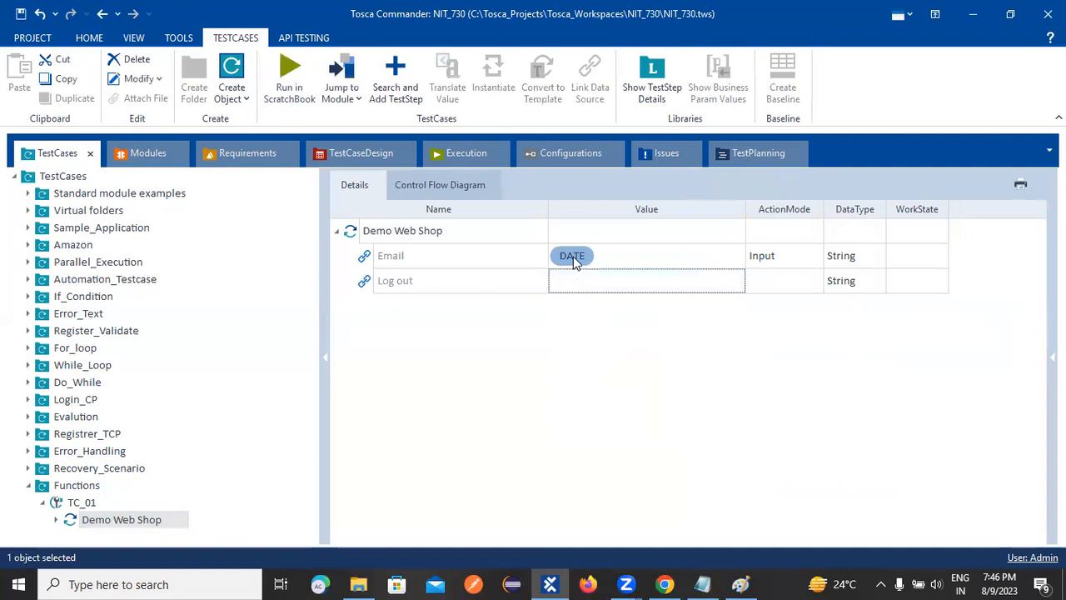
left_click(572, 259)
right_click(573, 259)
left_click(545, 323)
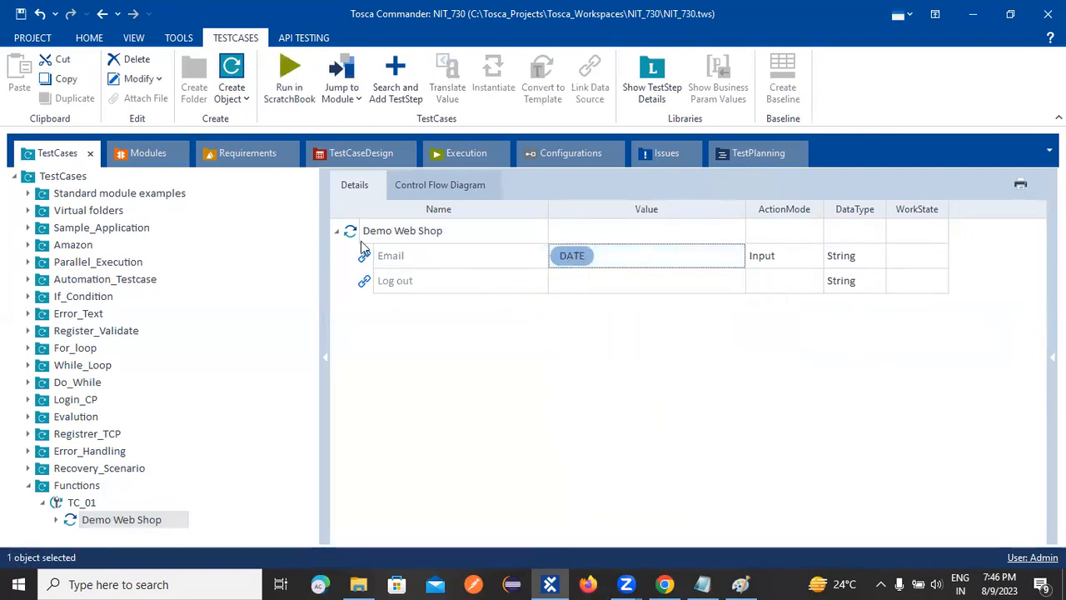
Run TC_01 of the Functions folder in ScratchBook with the open windows minimized.
right_click(80, 503)
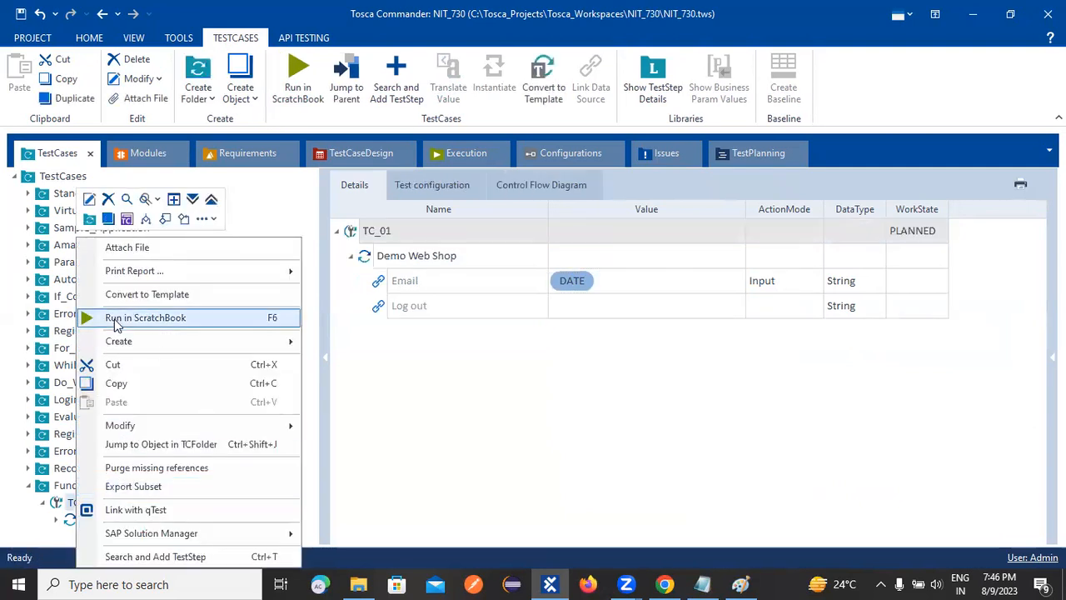
left_click(117, 322)
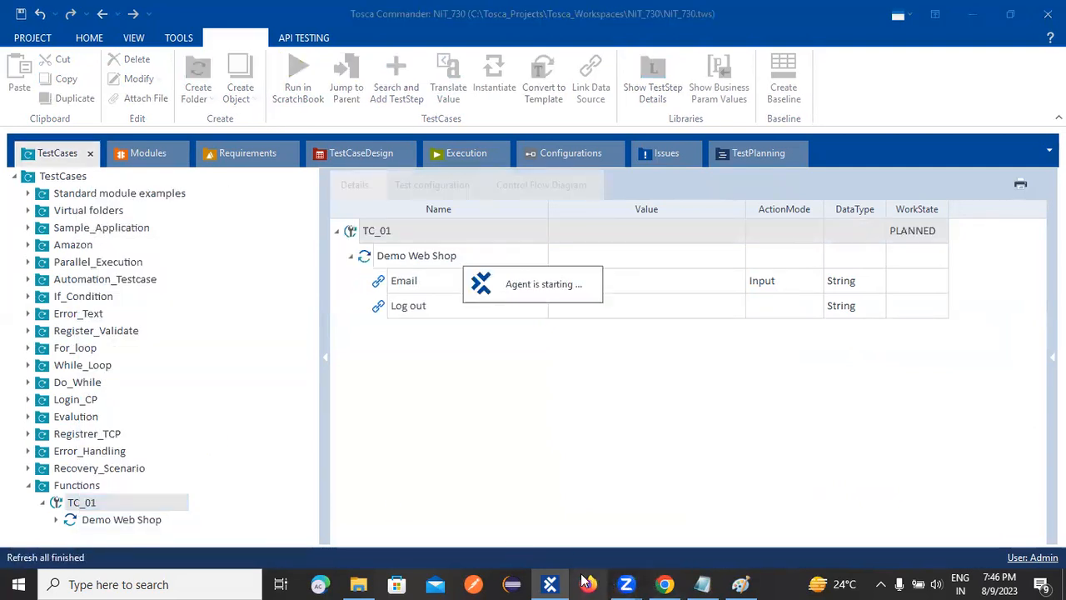
left_click(971, 14)
left_click(973, 8)
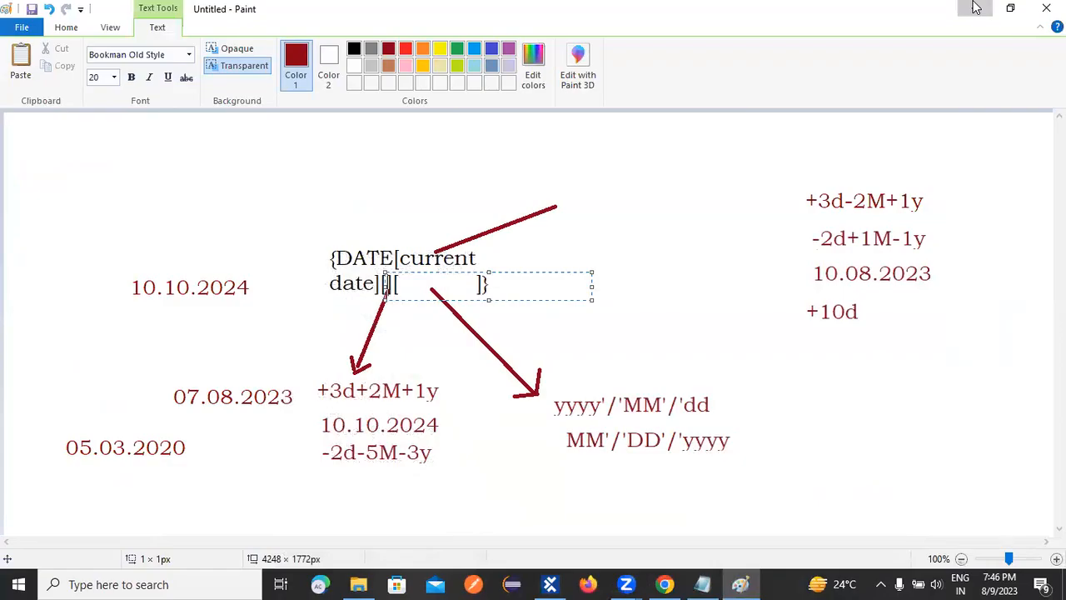
left_click(976, 8)
left_click(971, 8)
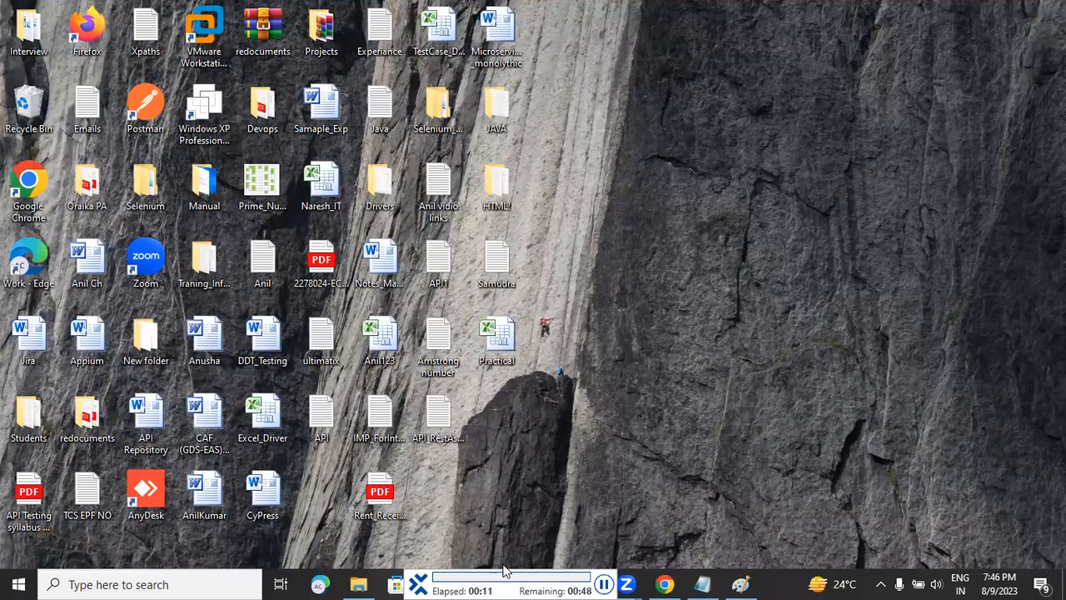
Return to Tosca Commander, examine the Demo Web Shop step's log info in ScratchBook, and close the results.
left_click(552, 585)
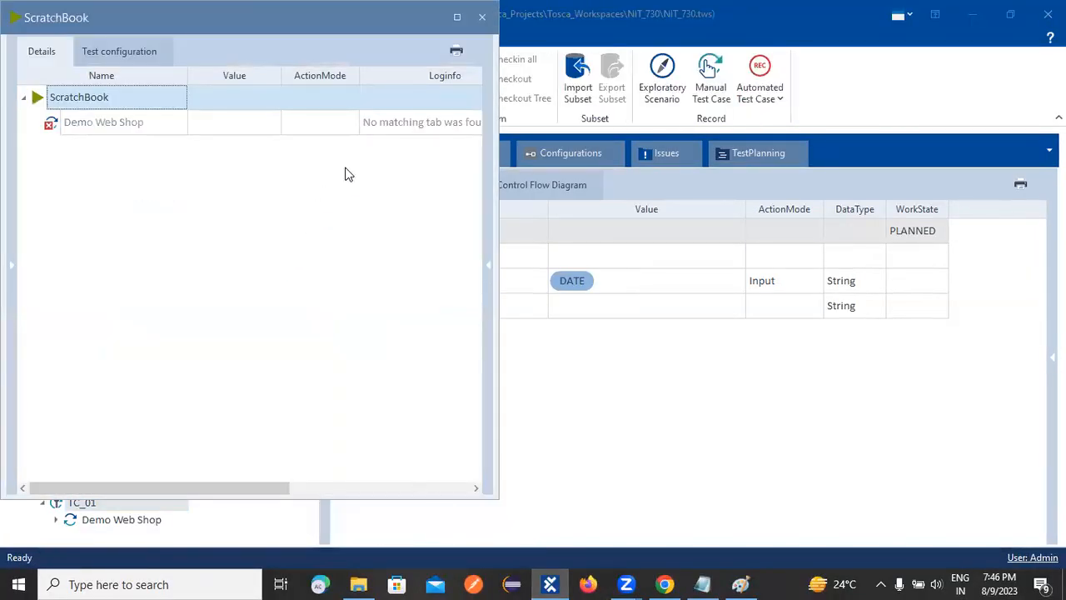
left_click(448, 123)
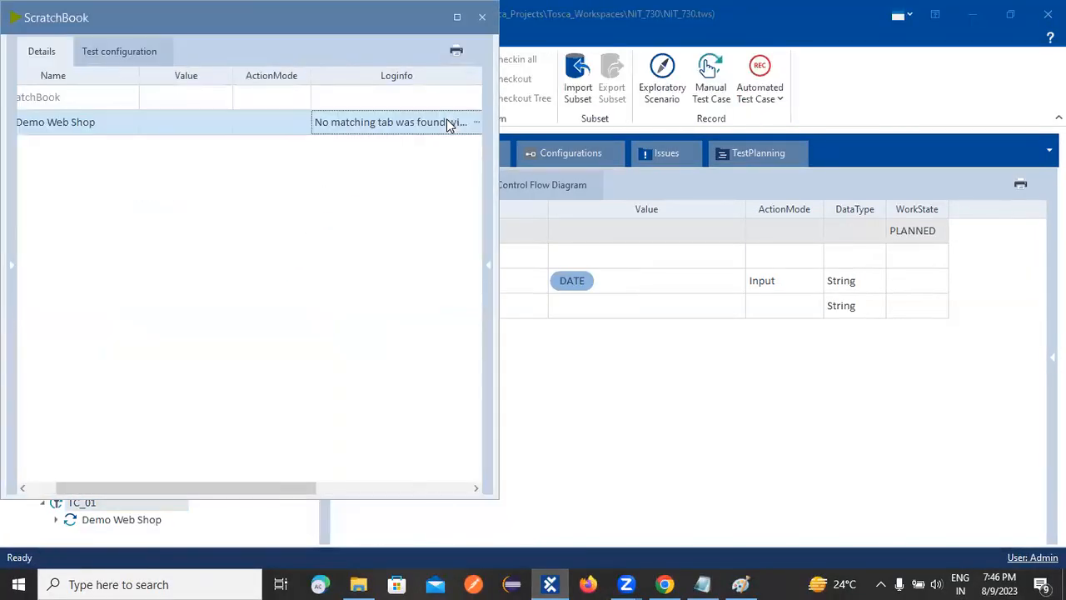
left_click(482, 17)
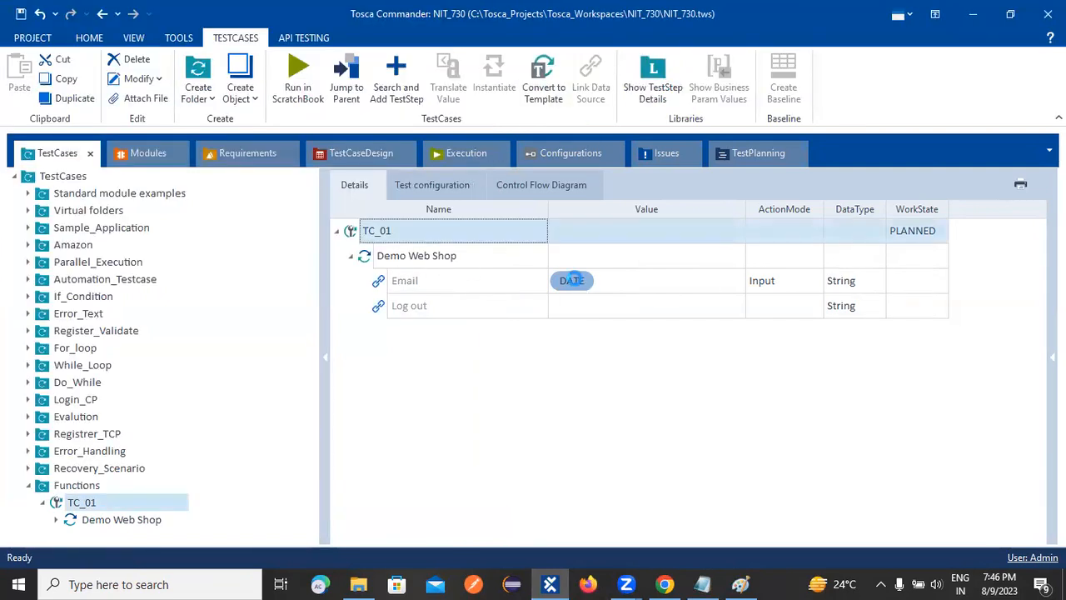
Translate the Email attribute's DATE expression, compare the result with the system clock's date, and dismiss it.
right_click(571, 283)
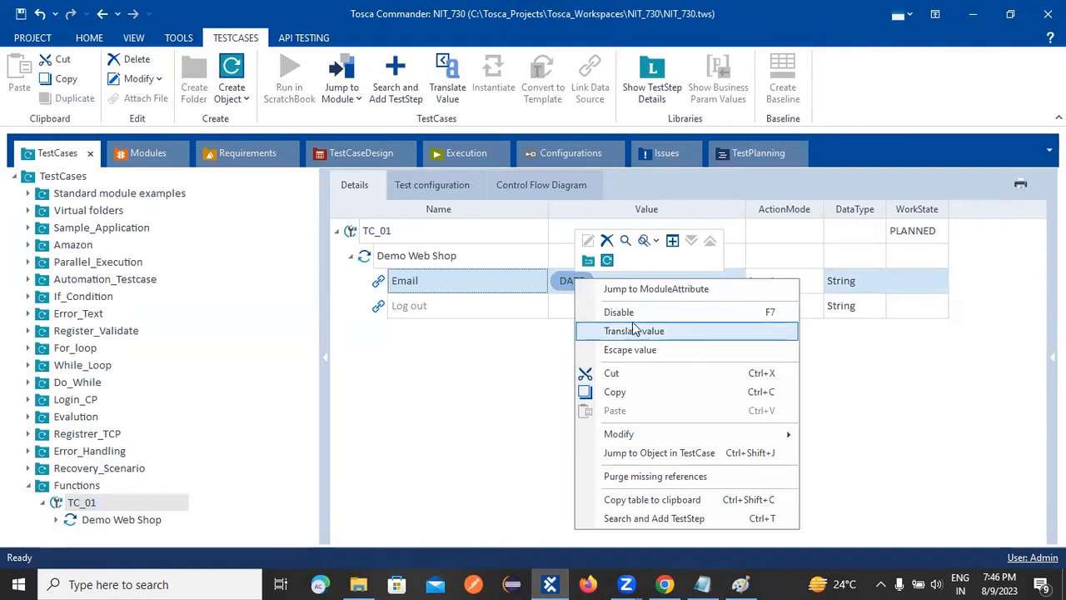
left_click(566, 284)
right_click(566, 285)
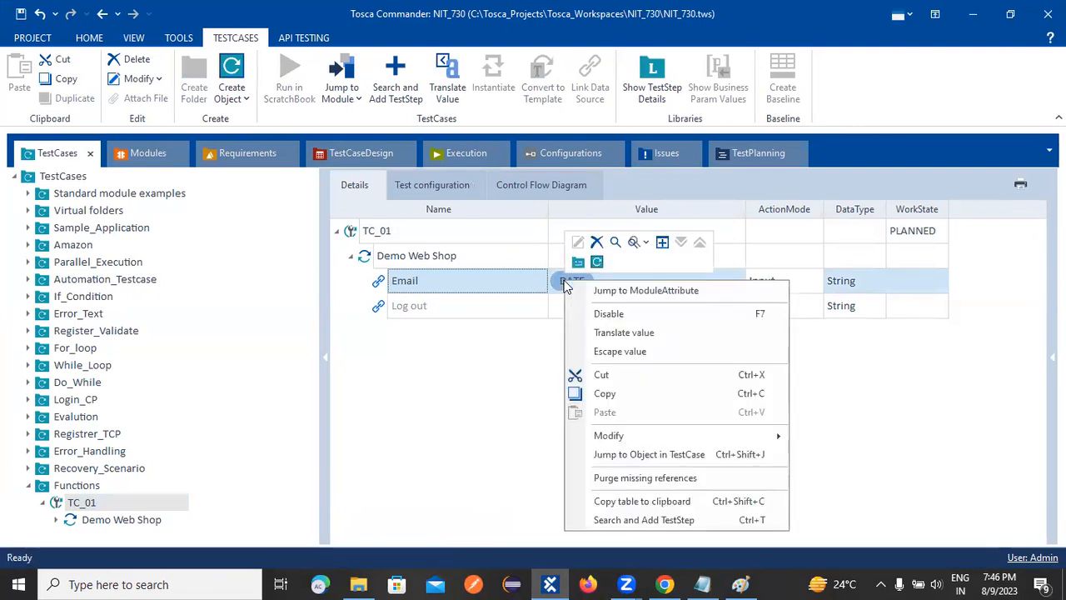
left_click(648, 330)
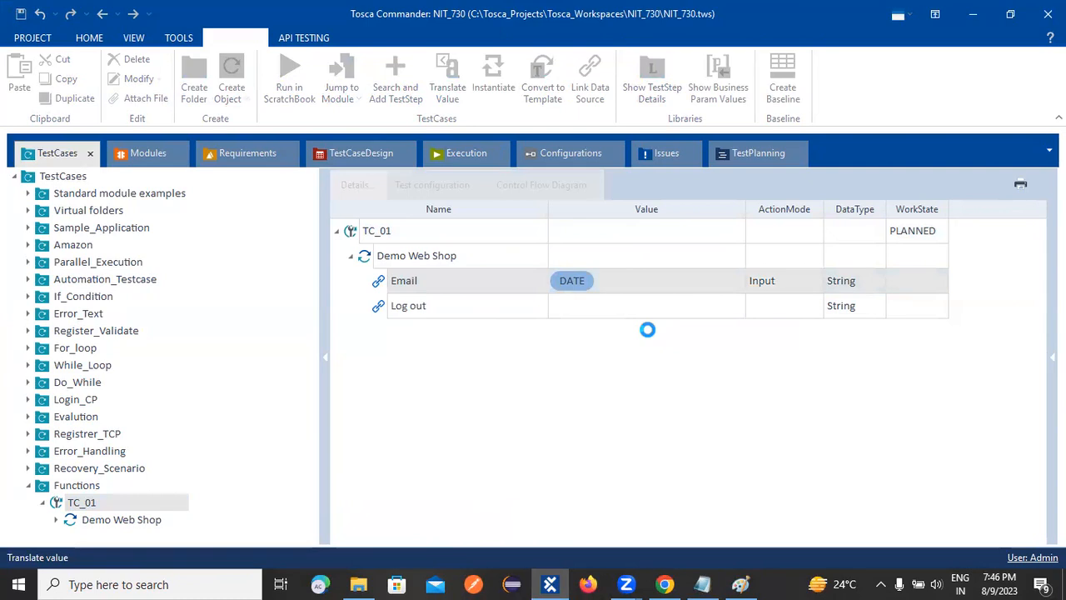
left_click_drag(489, 285, 439, 285)
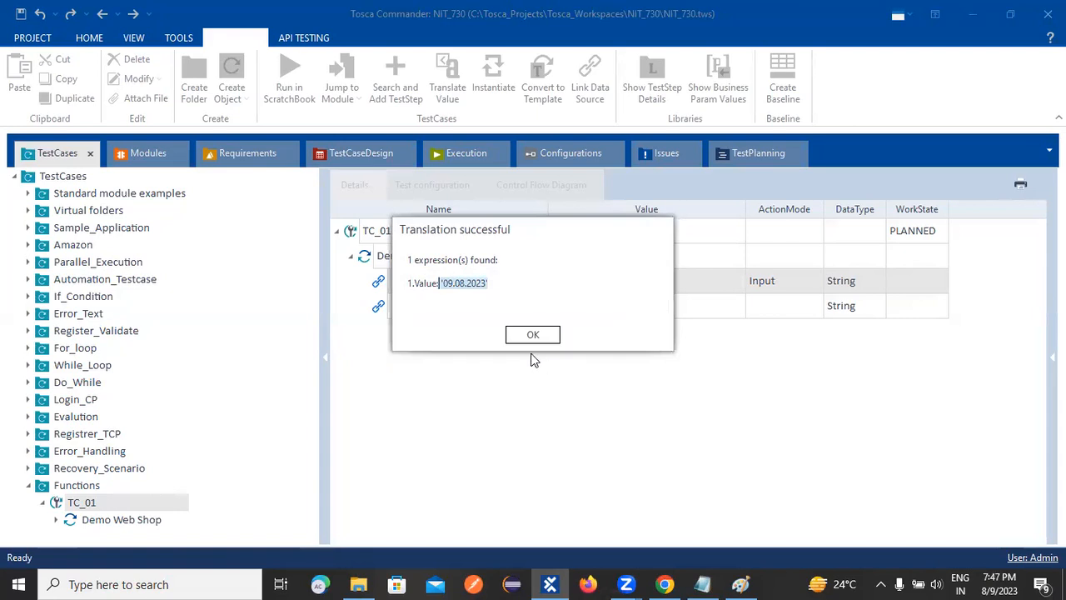
left_click(470, 285)
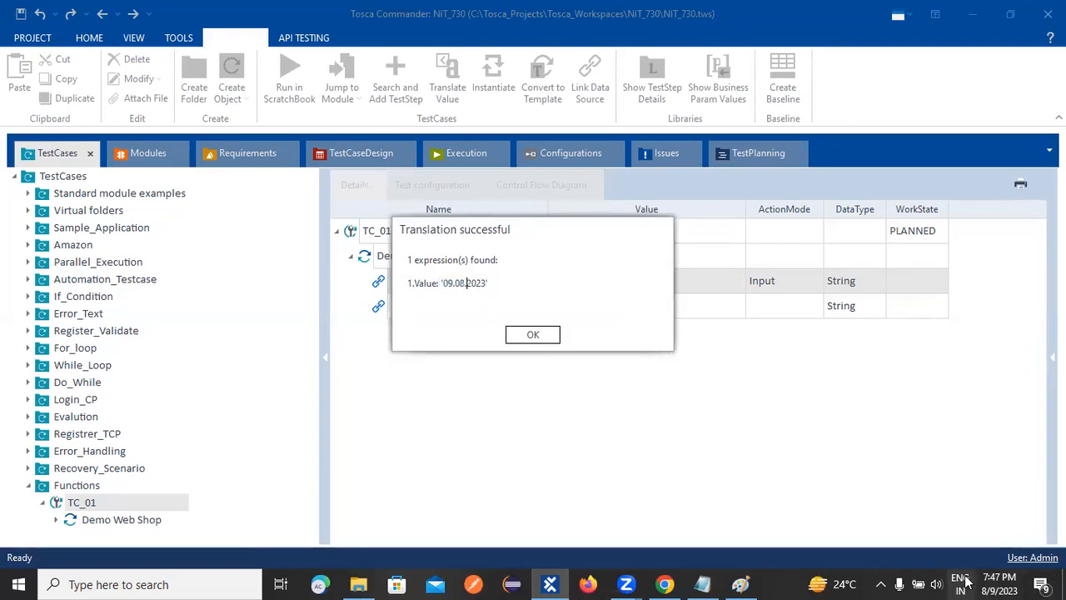
mouse_move(998, 580)
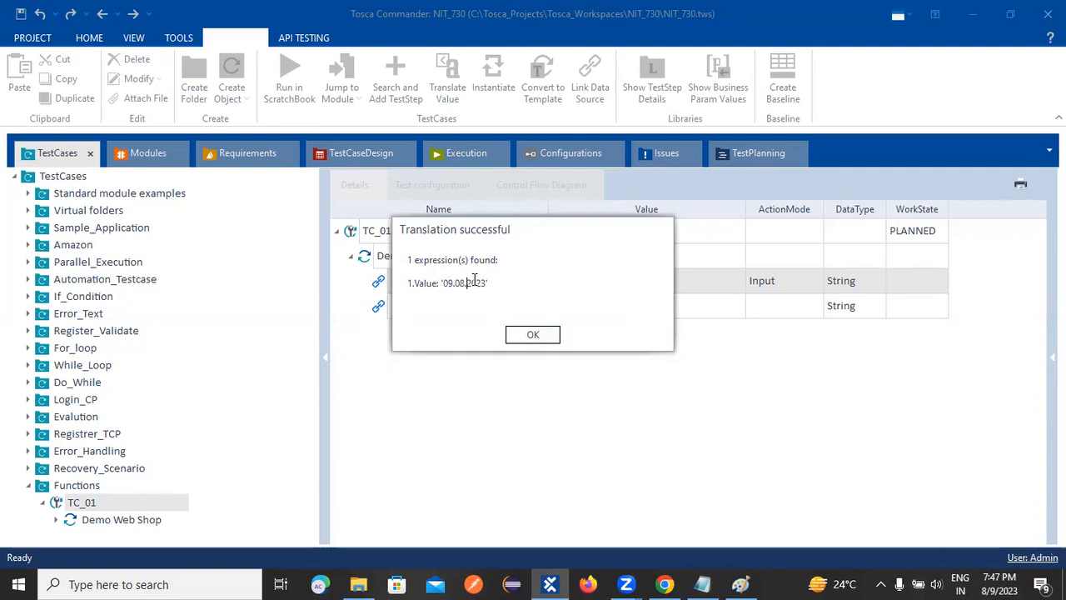
left_click(537, 335)
Translate Email's DATE value again, check the function list in the ToSca Notepad notes, and close the translation result.
right_click(590, 283)
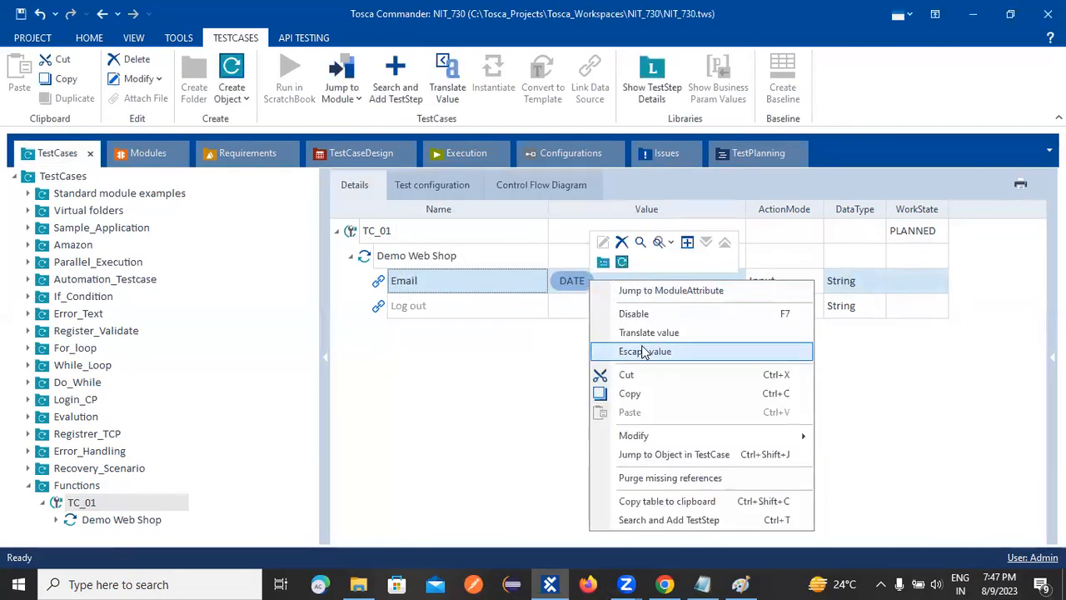
left_click(644, 333)
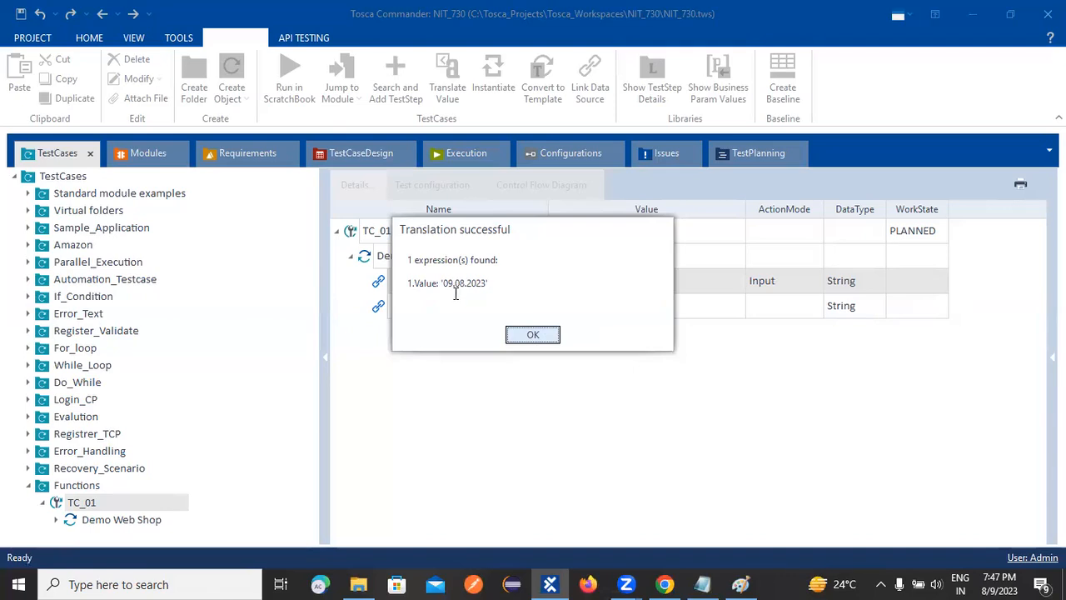
left_click(704, 584)
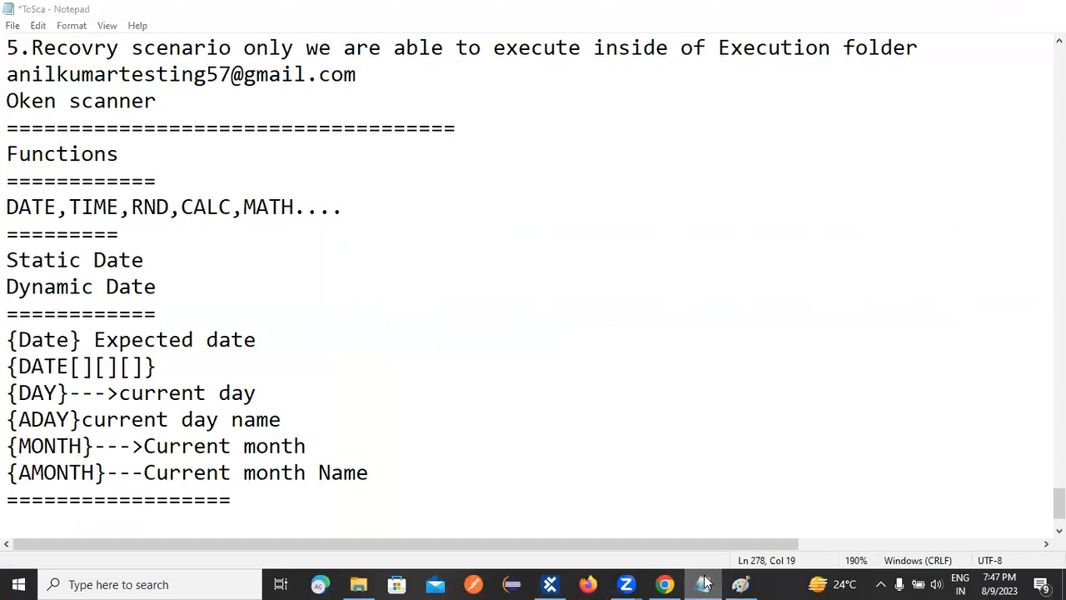
left_click(705, 584)
left_click(533, 335)
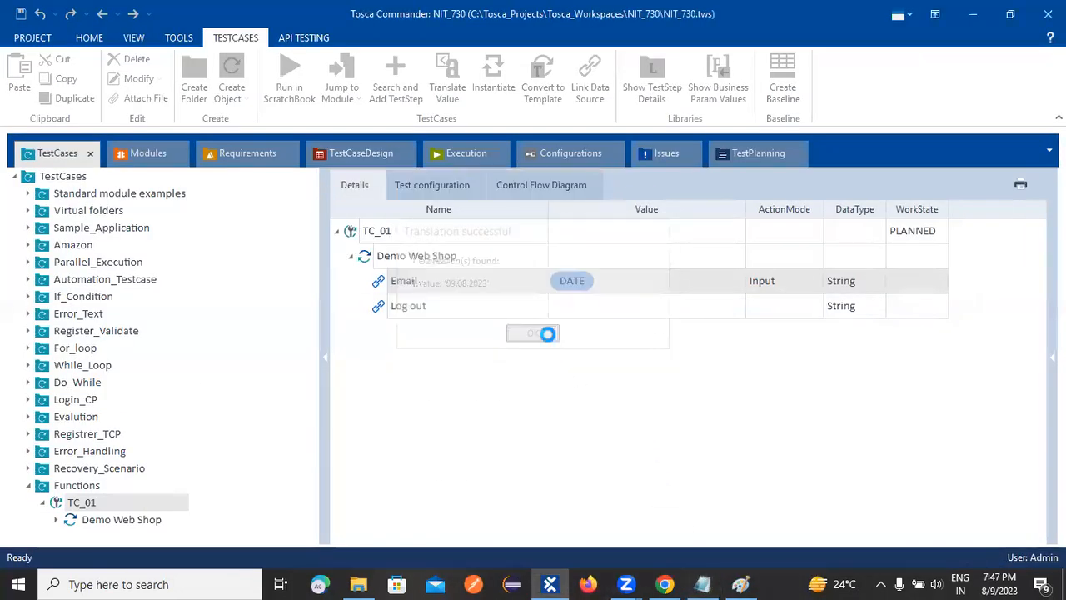
Replace the Email value in TC_01 with {DAY} and translate the expression.
left_click(594, 279)
key("BackSpace")
type("{")
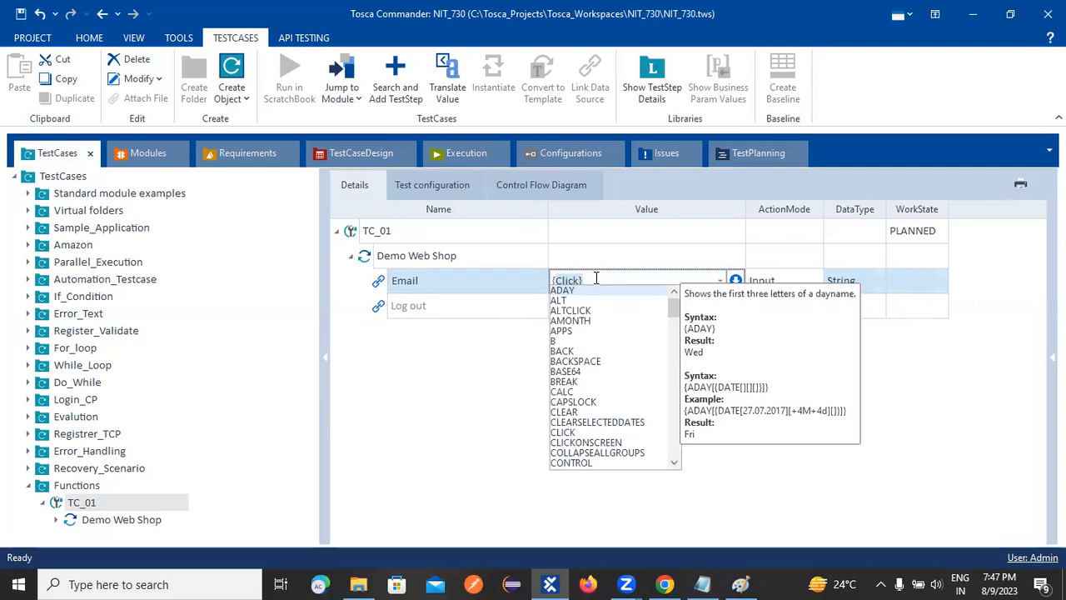
type("DAY")
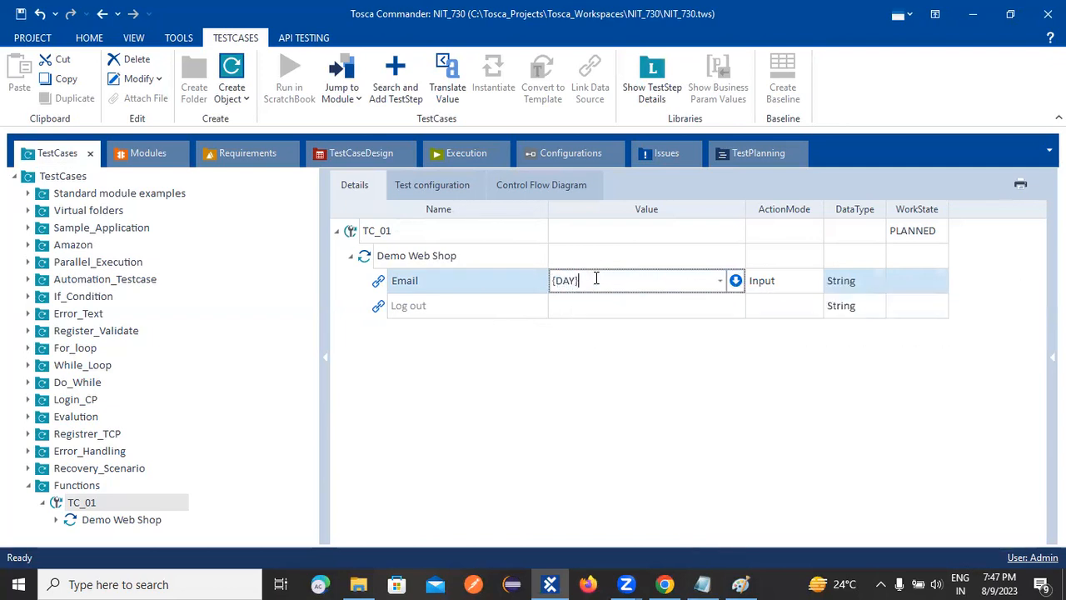
left_click(632, 423)
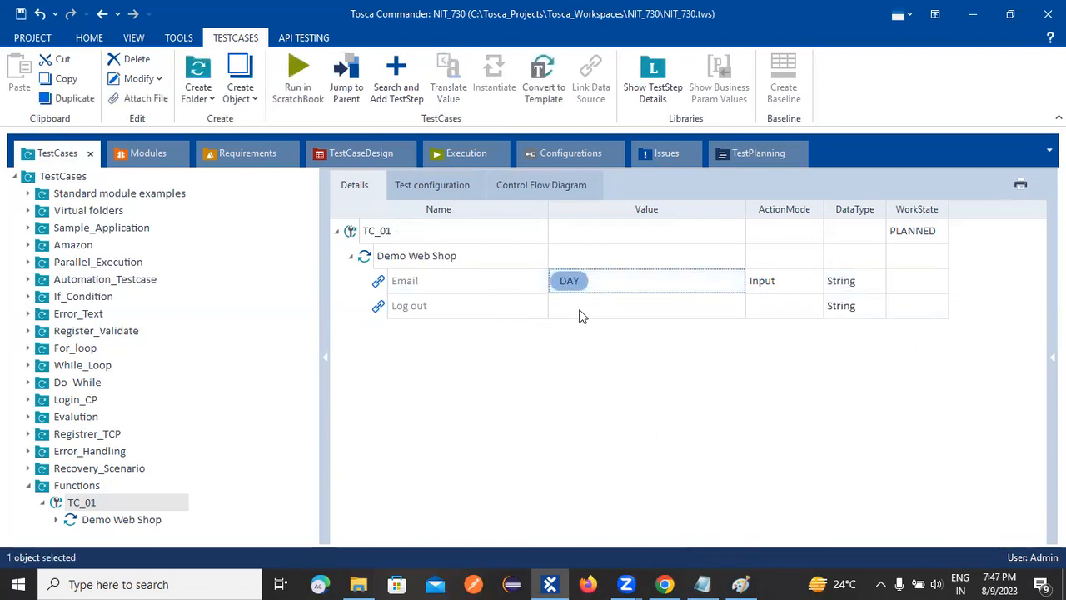
right_click(566, 280)
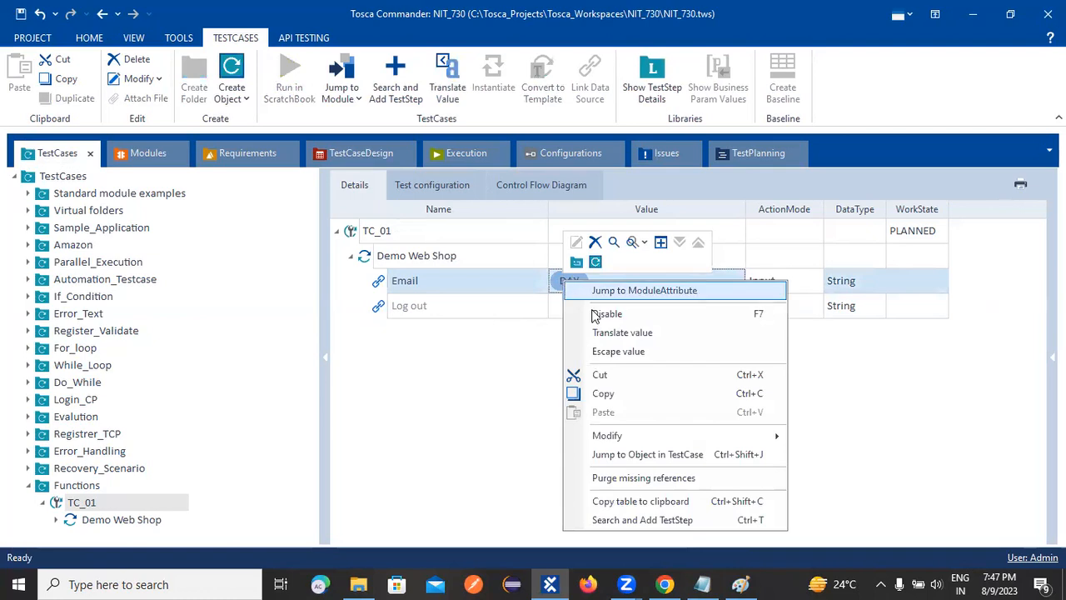
left_click(576, 331)
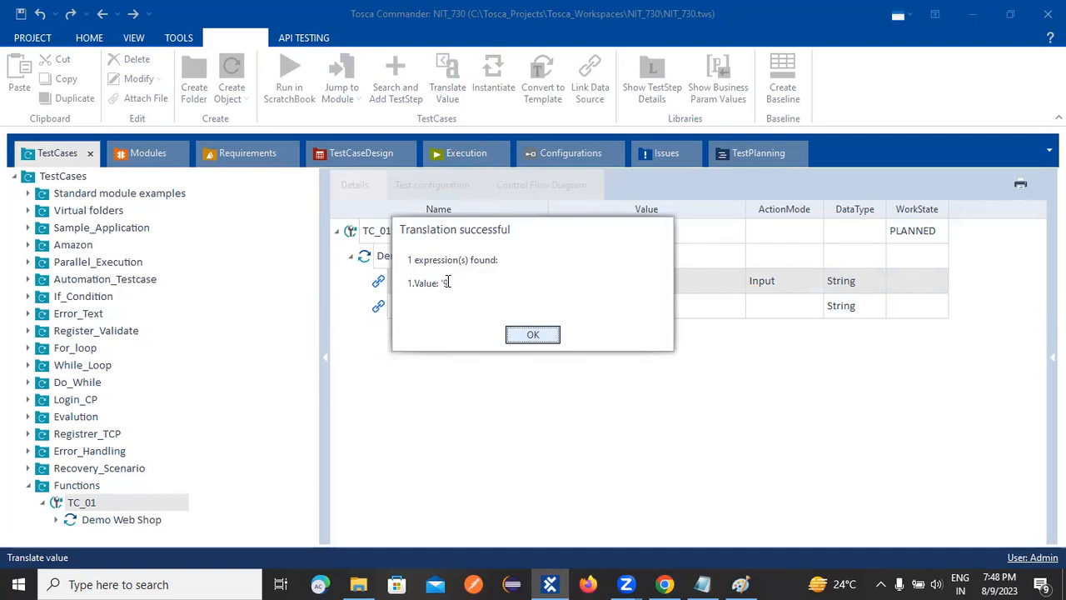
Close the DAY translation result, change the Email value to {ADAY}, and translate the new expression.
left_click(538, 337)
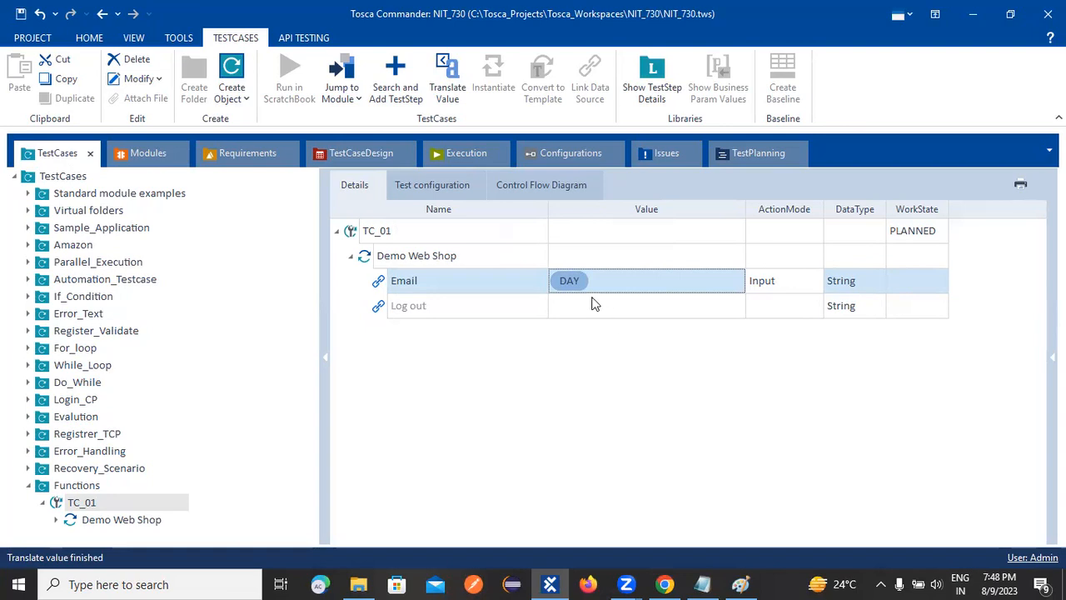
left_click(570, 281)
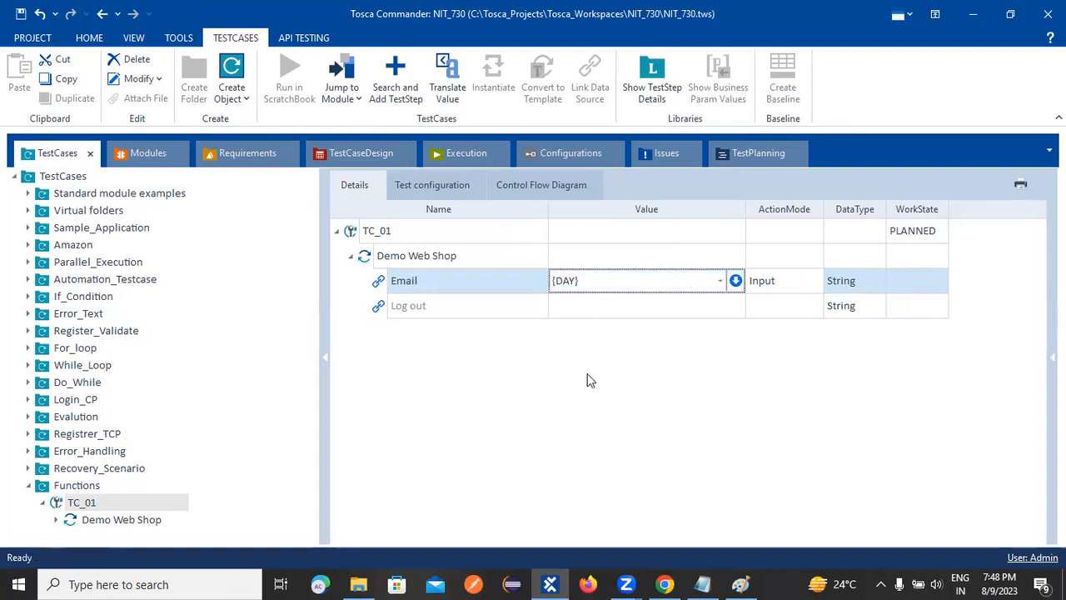
type("A")
key("Return")
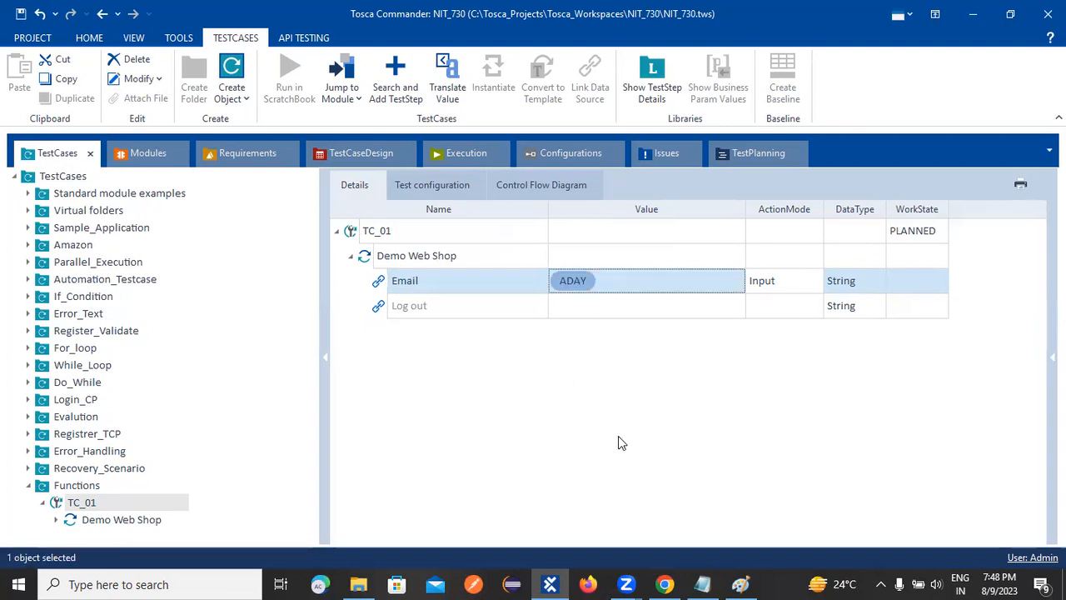
right_click(577, 287)
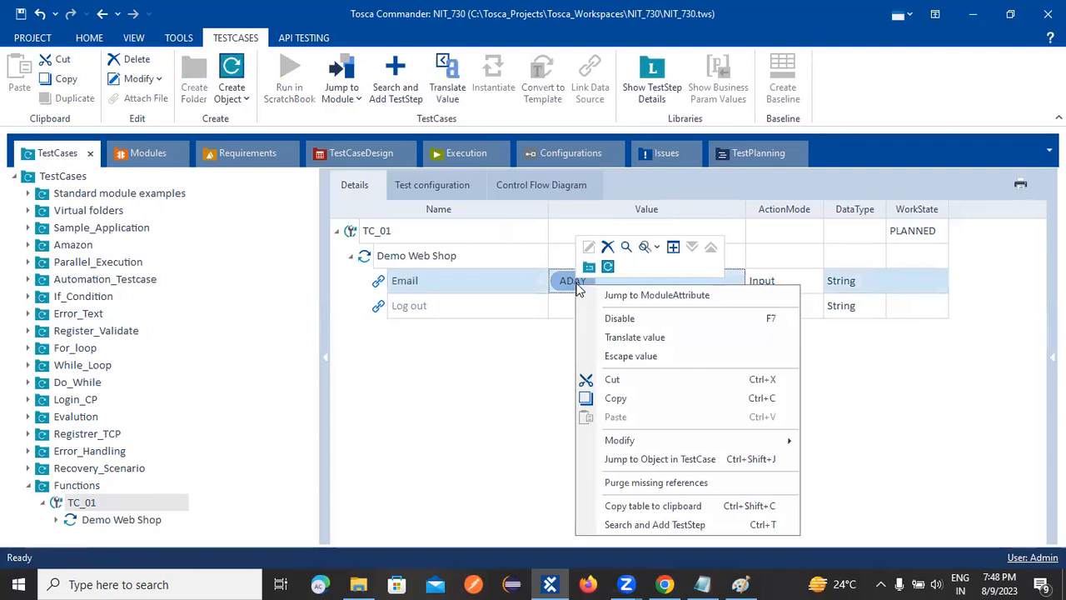
left_click(636, 338)
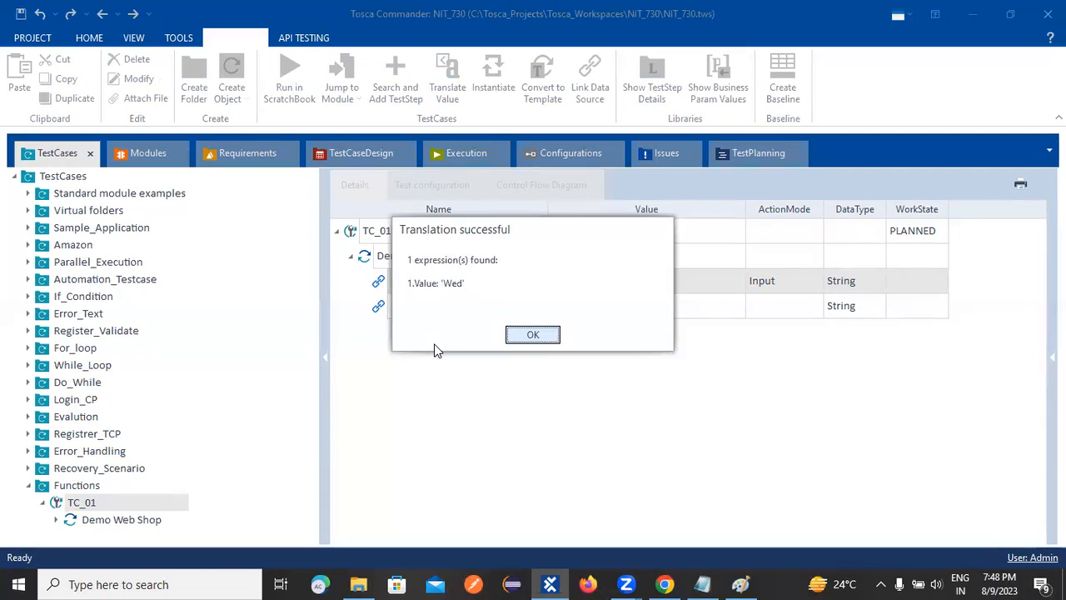
left_click(533, 334)
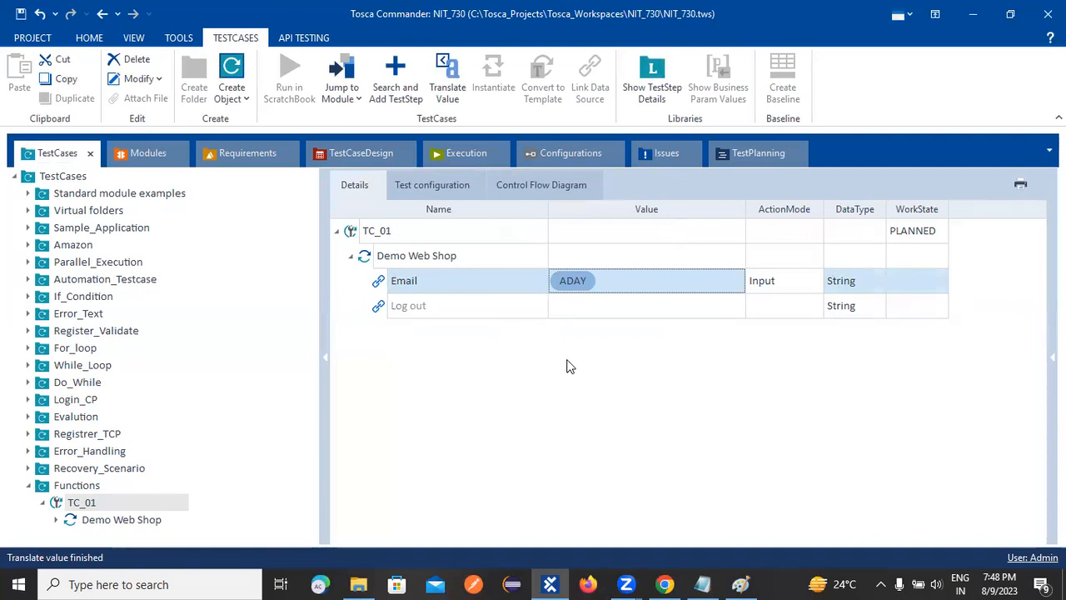
Check the function list in the ToSca Notepad notes and replace the Email value in TC_01 with {MONTH}.
left_click(712, 581)
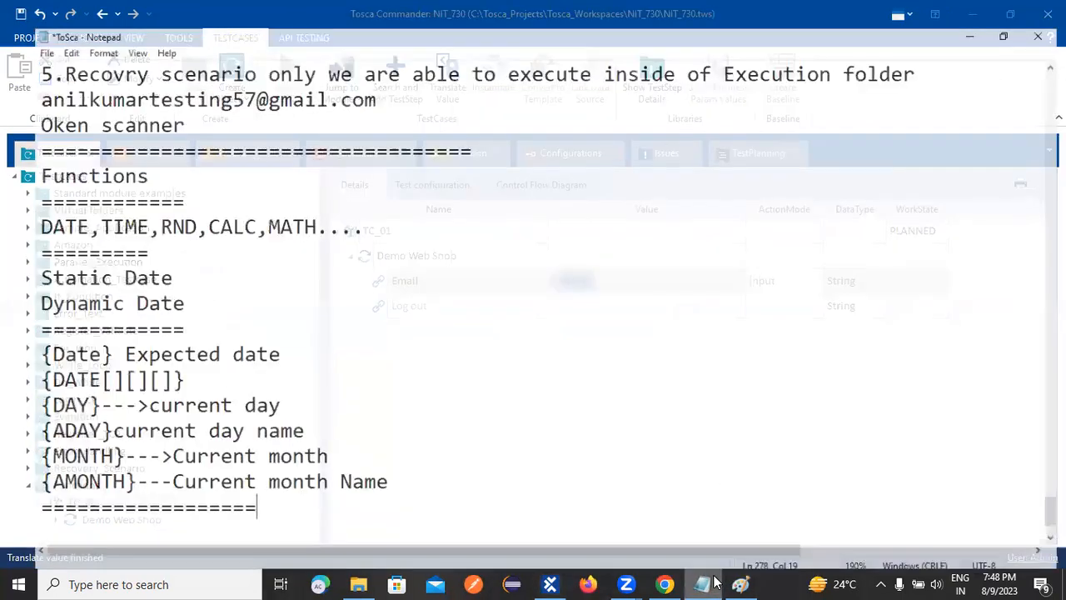
left_click(712, 582)
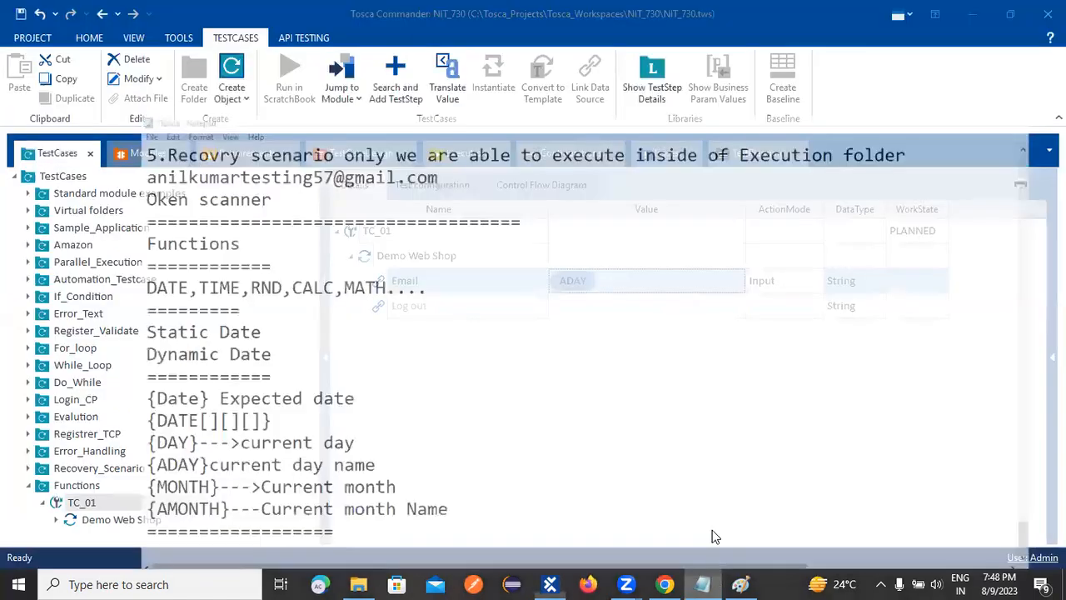
left_click(594, 280)
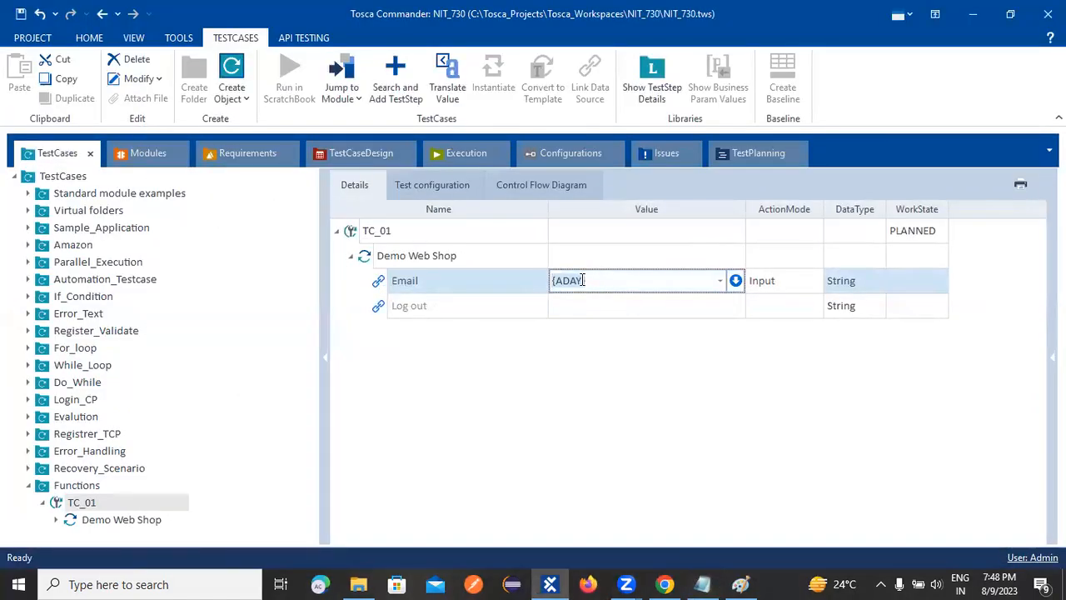
key("End")
key("BackSpace")
key("BackSpace")
key("BackSpace")
key("BackSpace")
key("BackSpace")
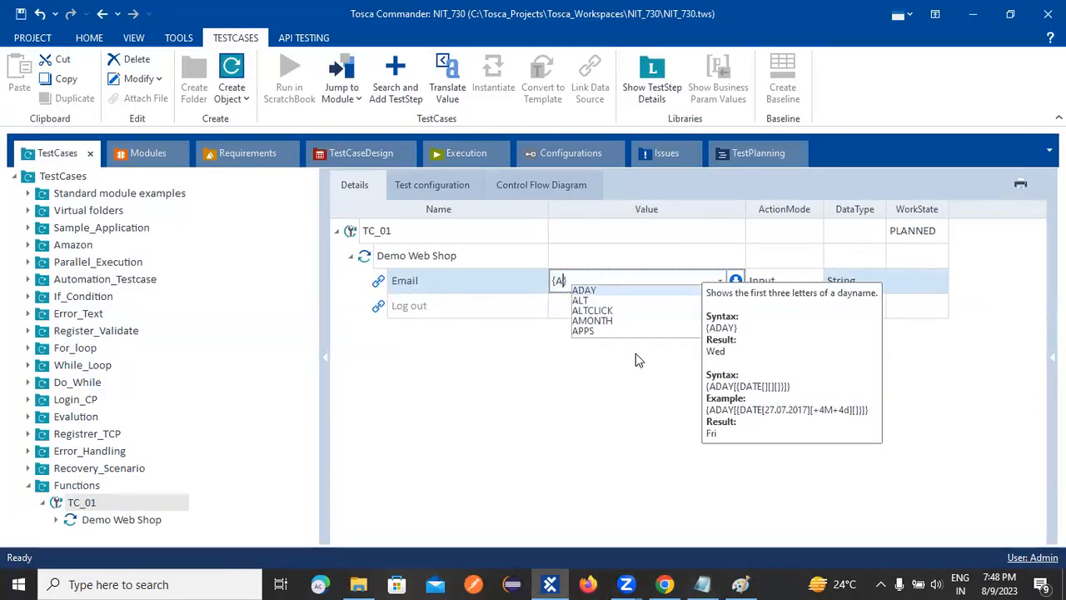
type("MONTH}")
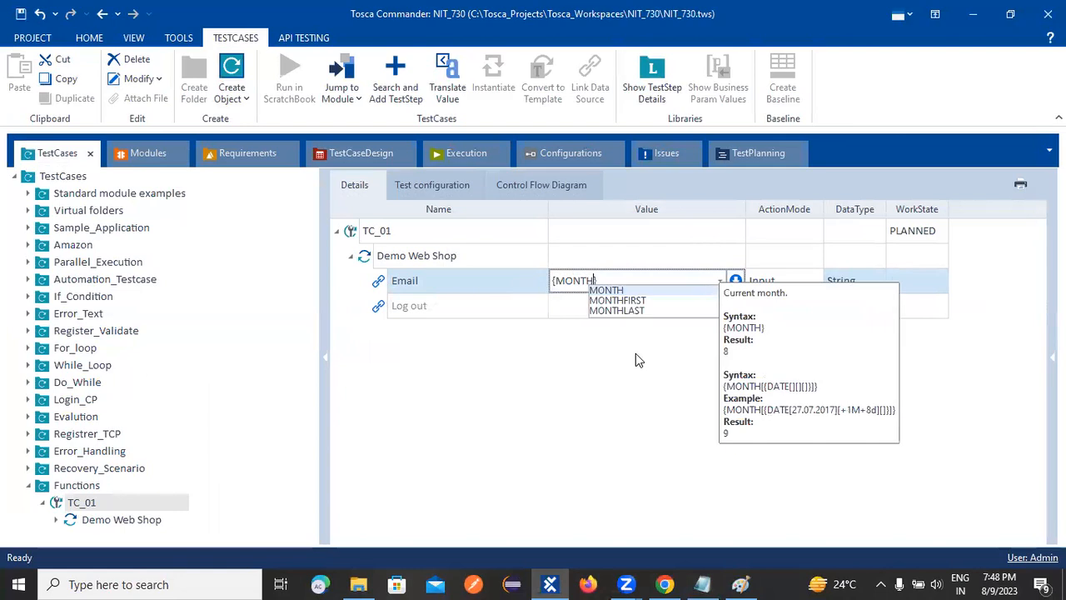
key("Return")
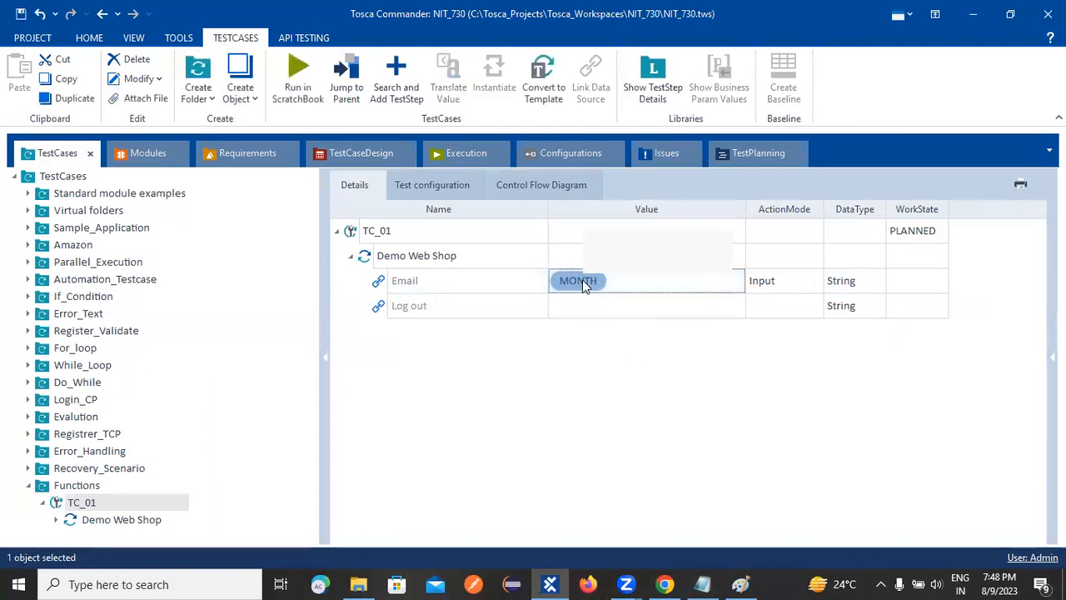
Translate Email's MONTH expression, review the {AMONTH} line in the ToSca Notepad notes, and close the result in Tosca Commander.
right_click(583, 280)
left_click(615, 331)
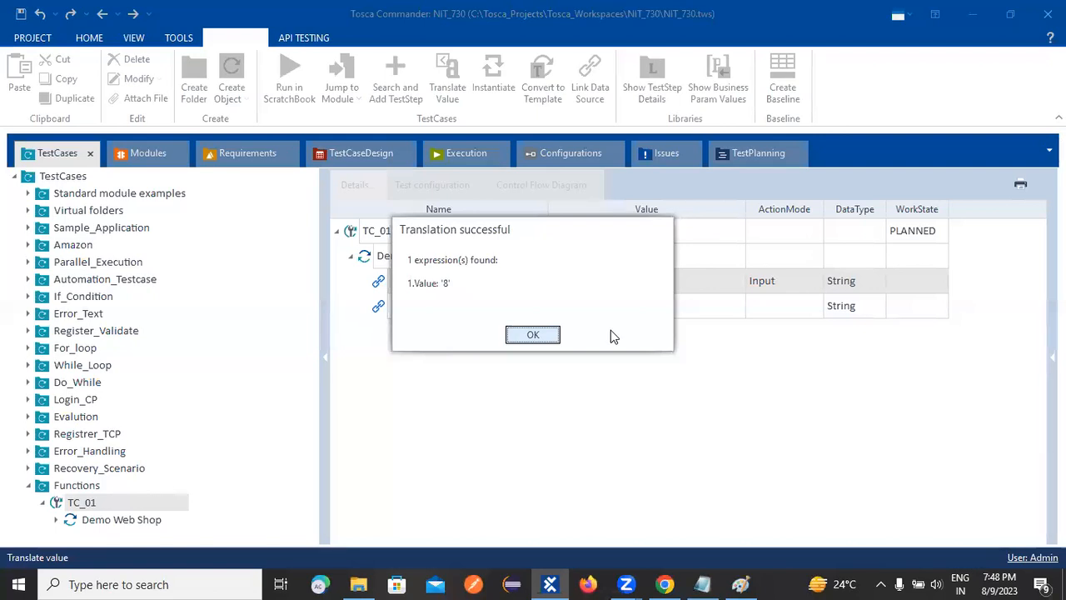
left_click(701, 584)
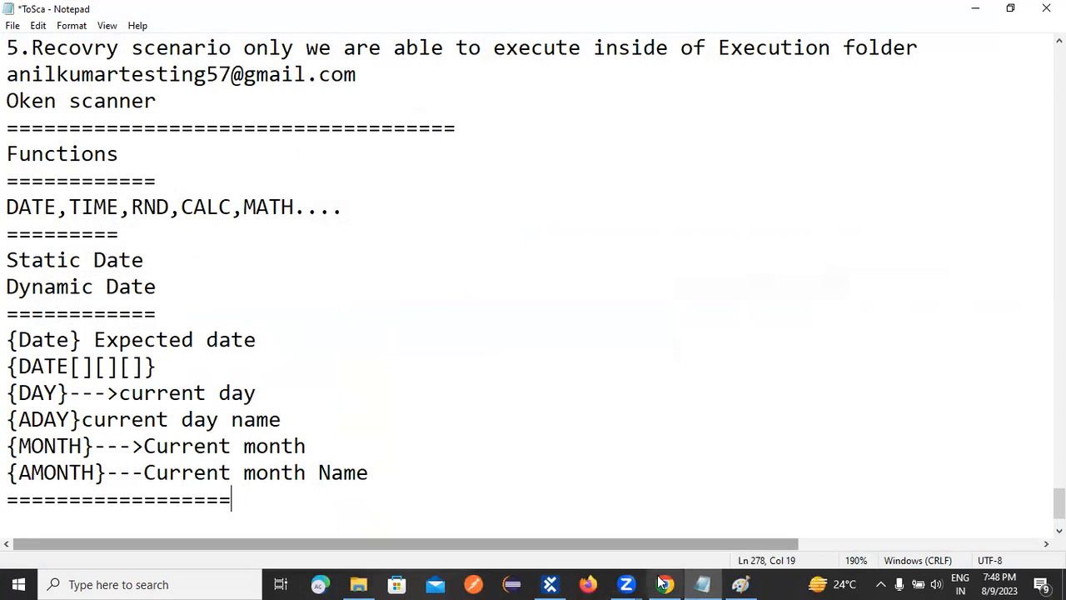
left_click(8, 472)
left_click(281, 472)
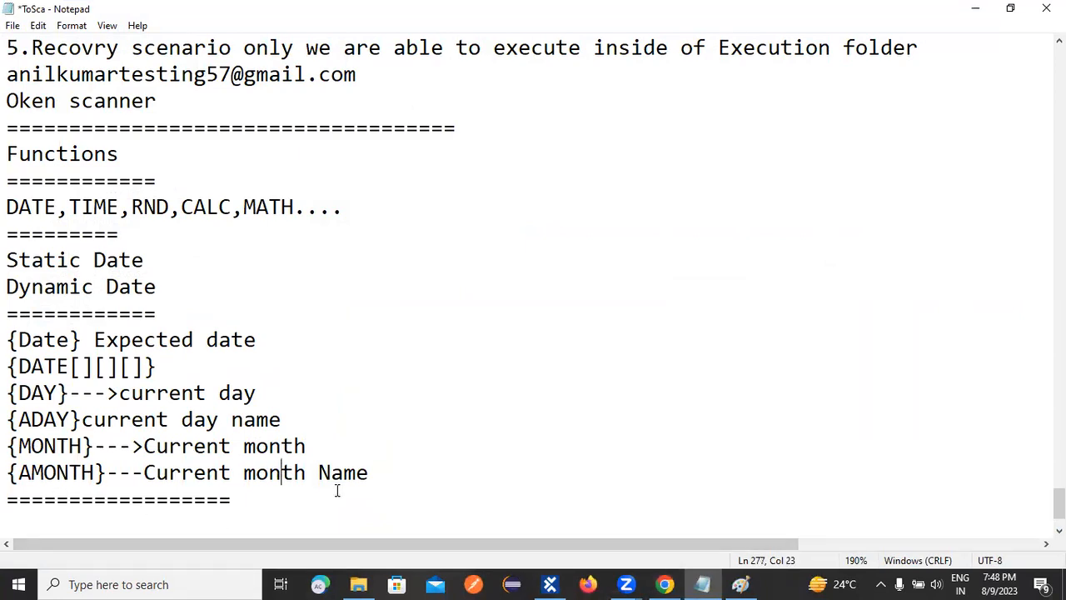
left_click(550, 584)
left_click(510, 337)
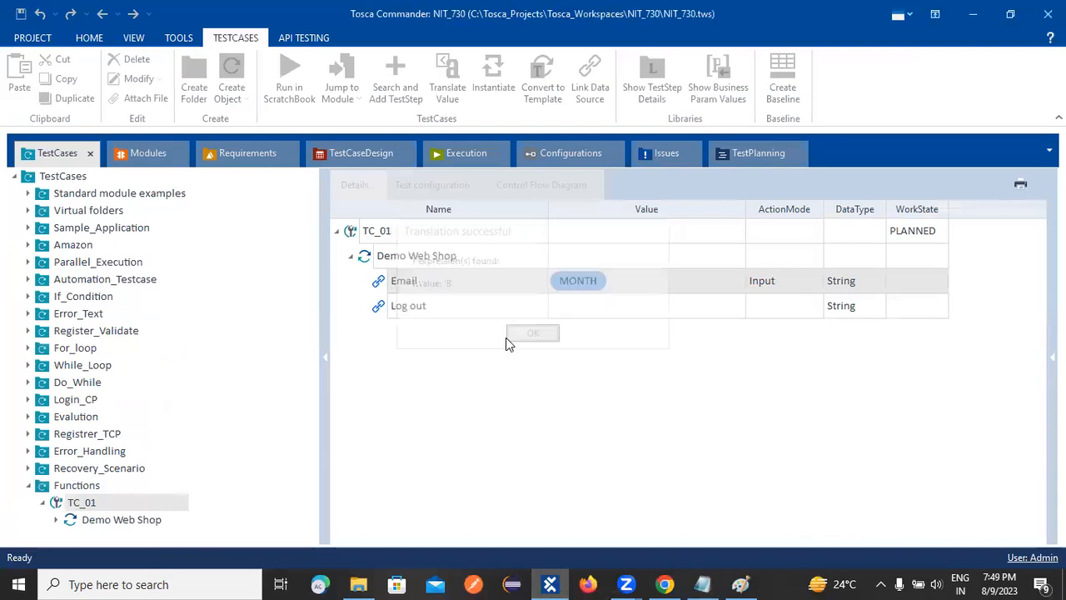
Change the Email value to {AMONTH}, translate the expression, and dismiss the translation result.
left_click(619, 285)
left_click(619, 280)
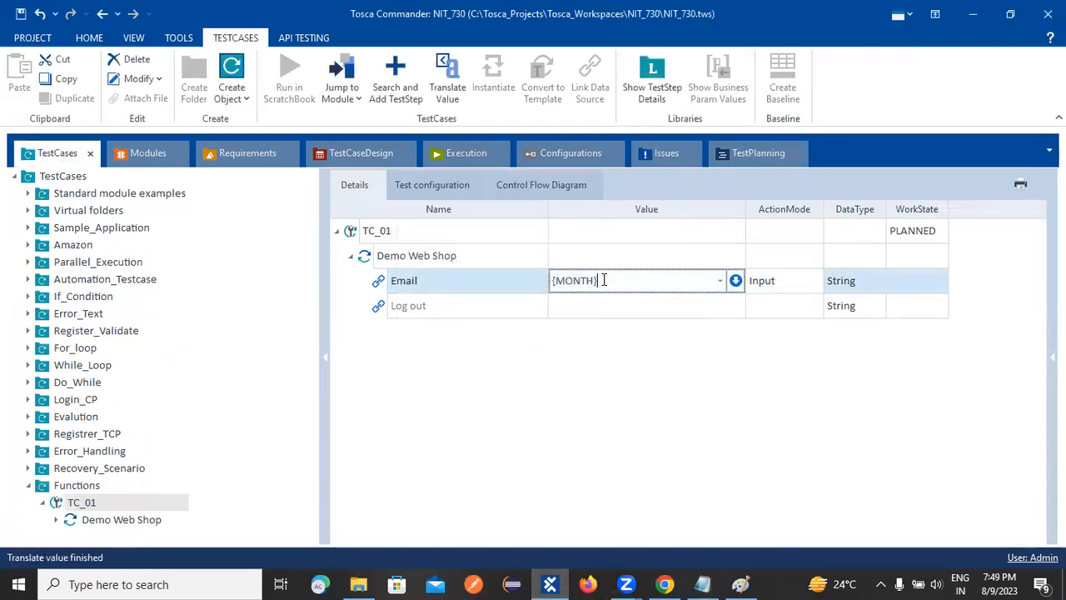
left_click(556, 280)
type("A")
left_click(586, 390)
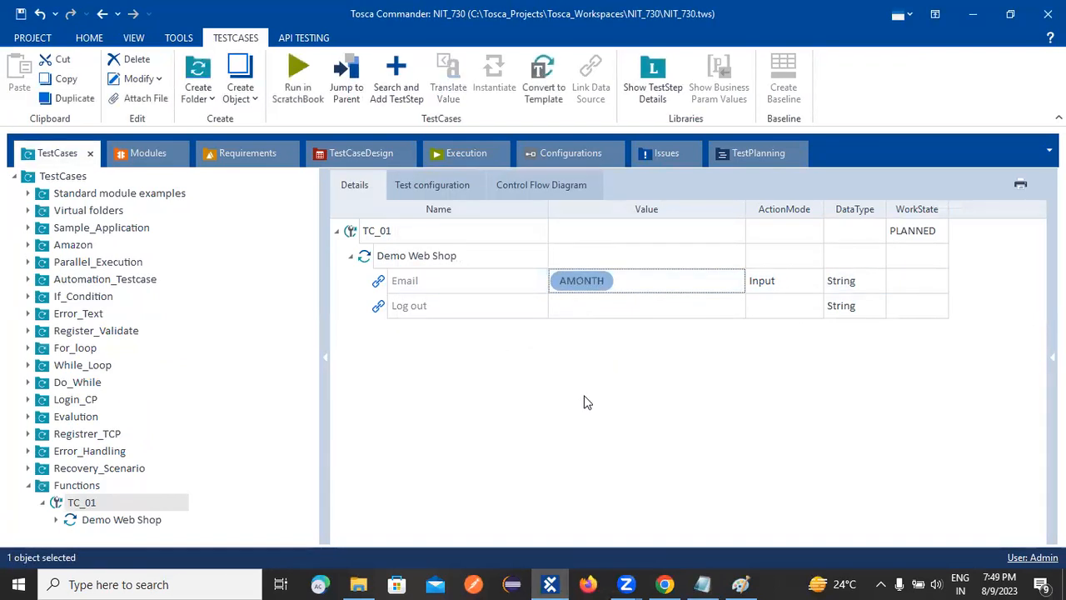
right_click(584, 278)
left_click(627, 331)
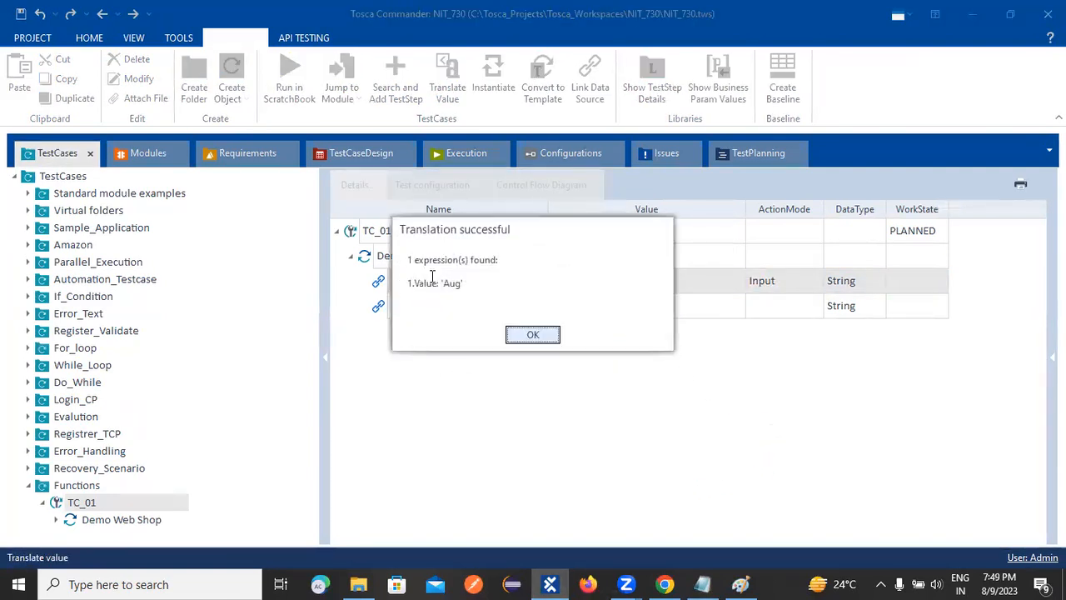
double_click(446, 283)
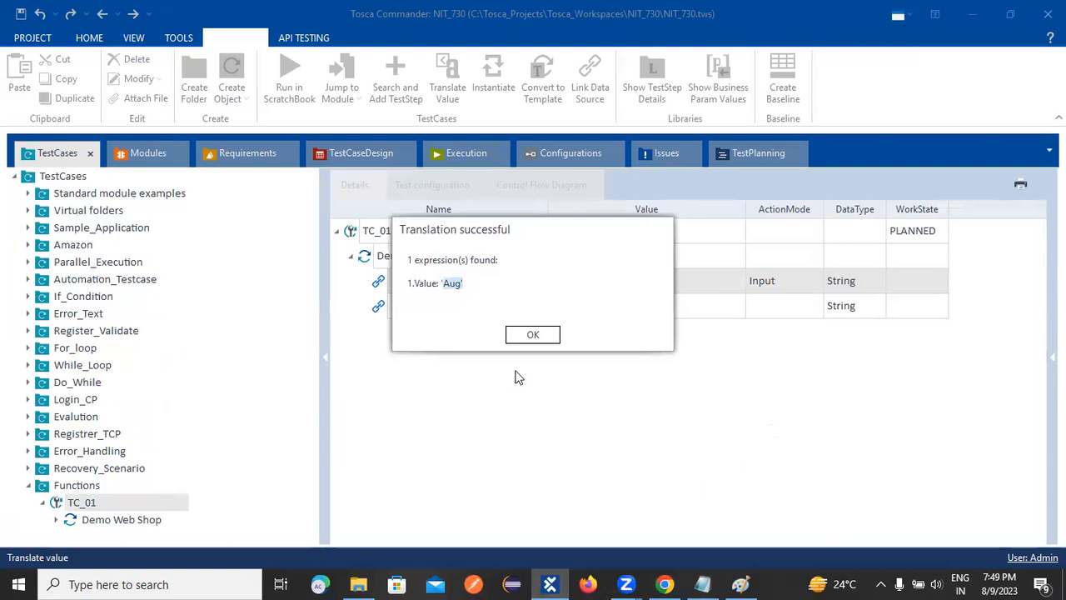
left_click(531, 334)
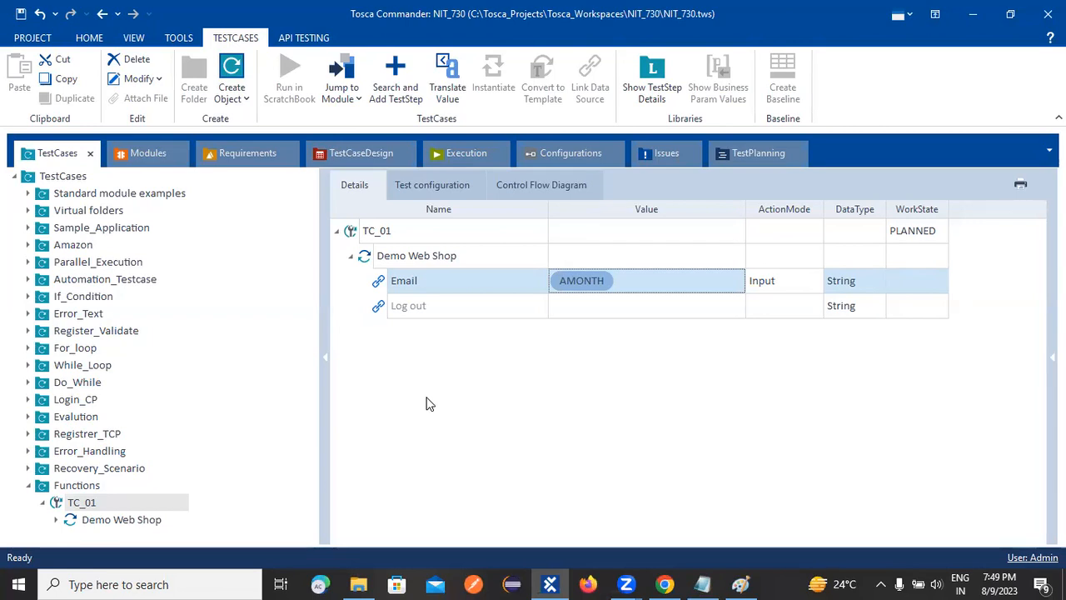
key("alt+Tab")
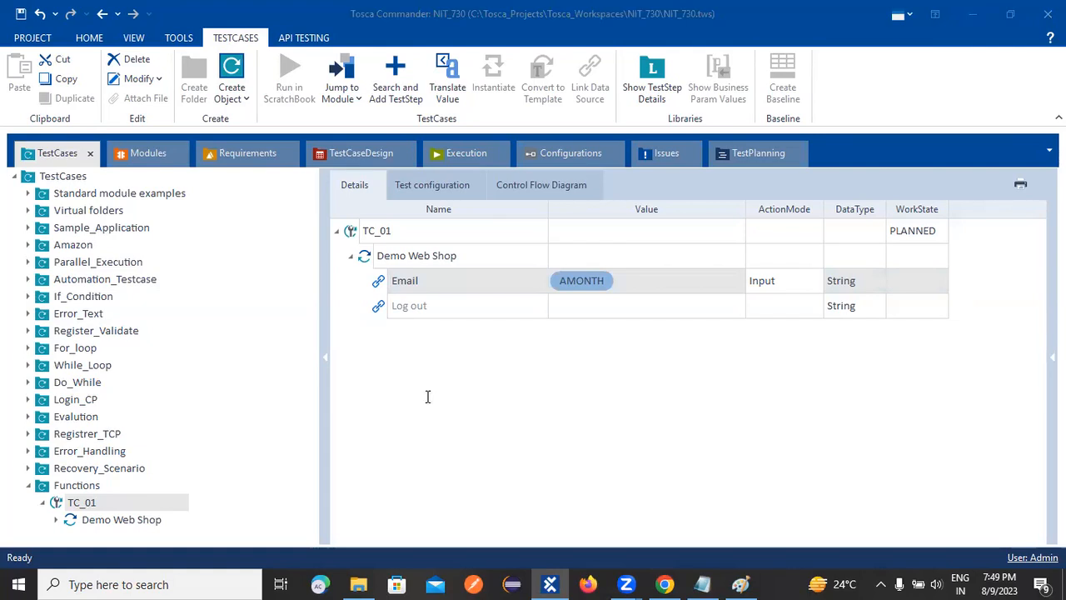
left_click(611, 280)
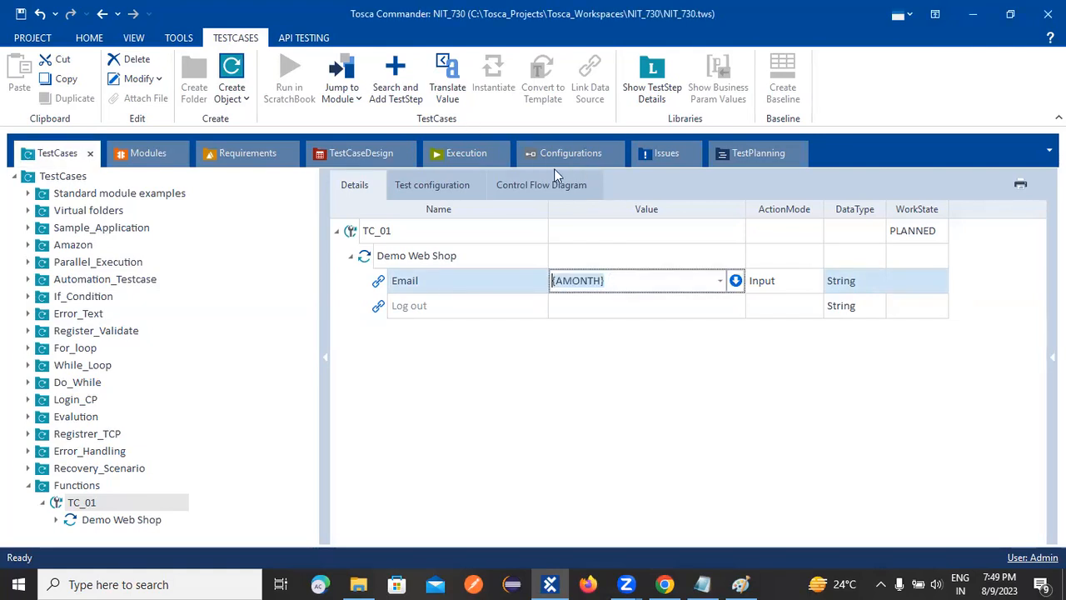
key("alt+Tab")
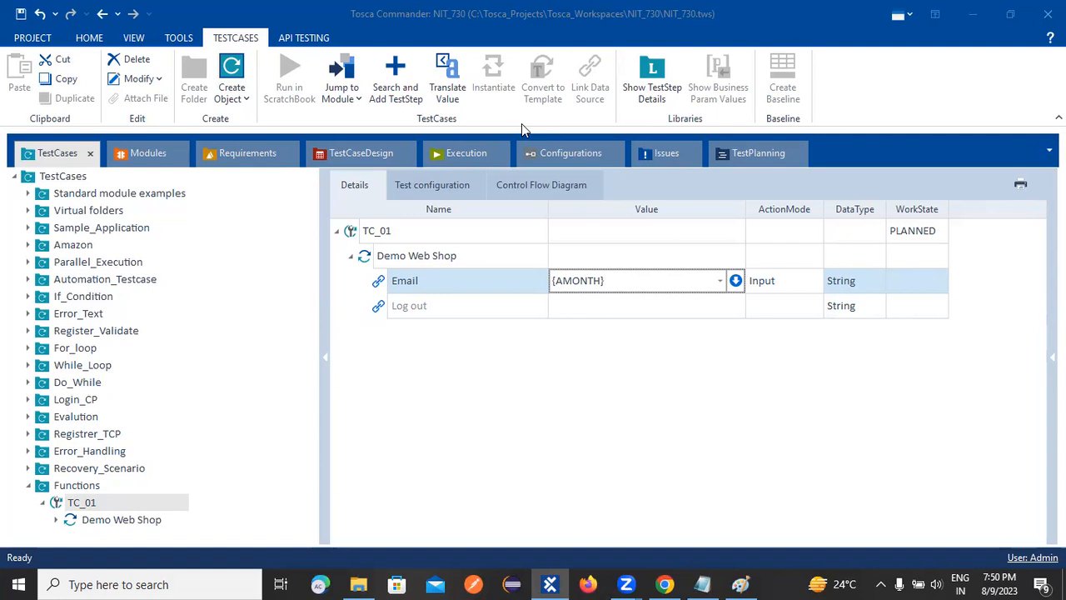
Replace Email's value in TC_01 with the DATE expression containing three empty parameters, {DATE[][][]}.
left_click(557, 355)
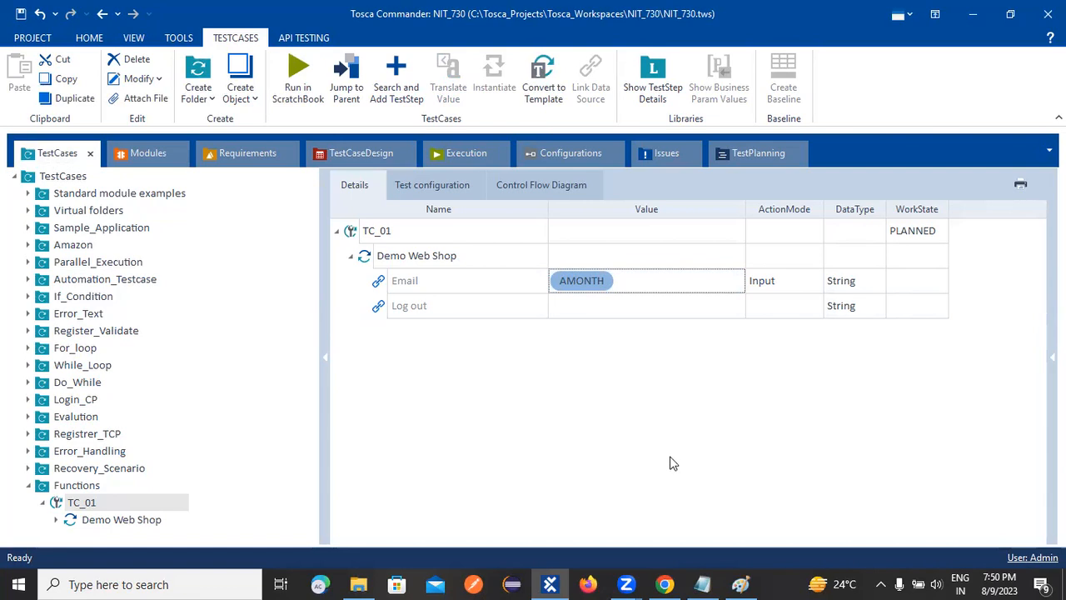
left_click(616, 282)
left_click(616, 281)
key("BackSpace")
key("BackSpace")
key("BackSpace")
key("BackSpace")
key("BackSpace")
key("BackSpace")
key("BackSpace")
key("BackSpace")
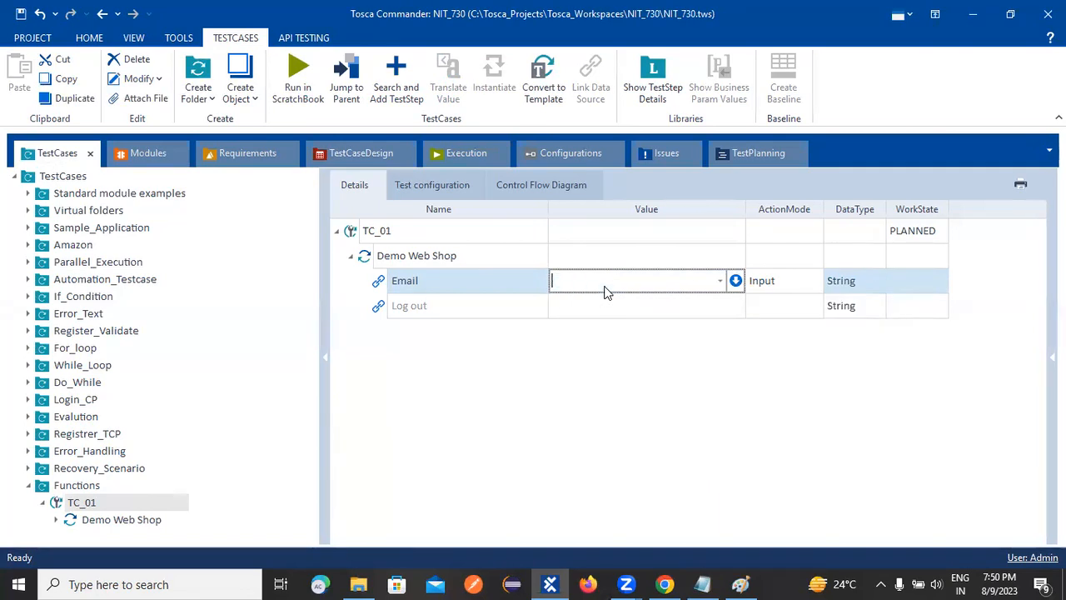
type("{Click}")
type("{DATE")
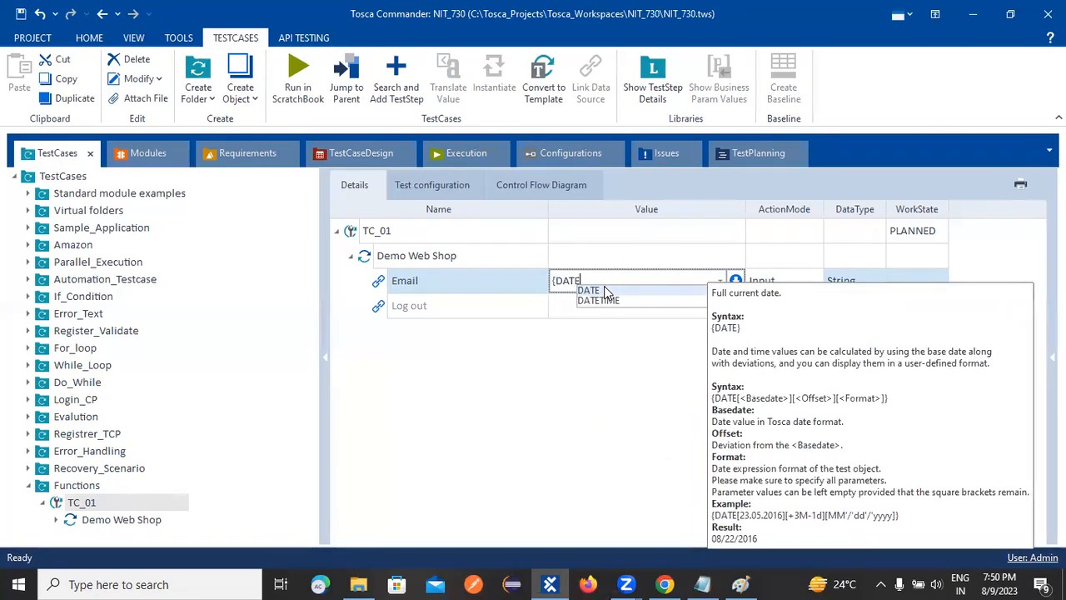
type("[][][]")
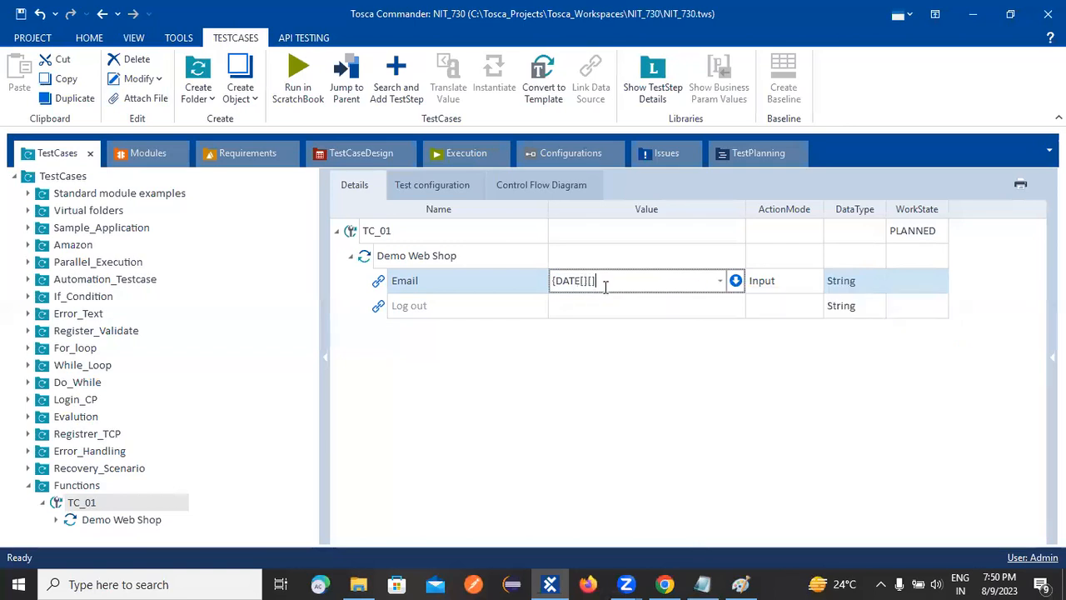
type("}")
Set the offset parameter of Email's DATE expression to +2M-3d+1y.
type("+")
type("2")
type("M")
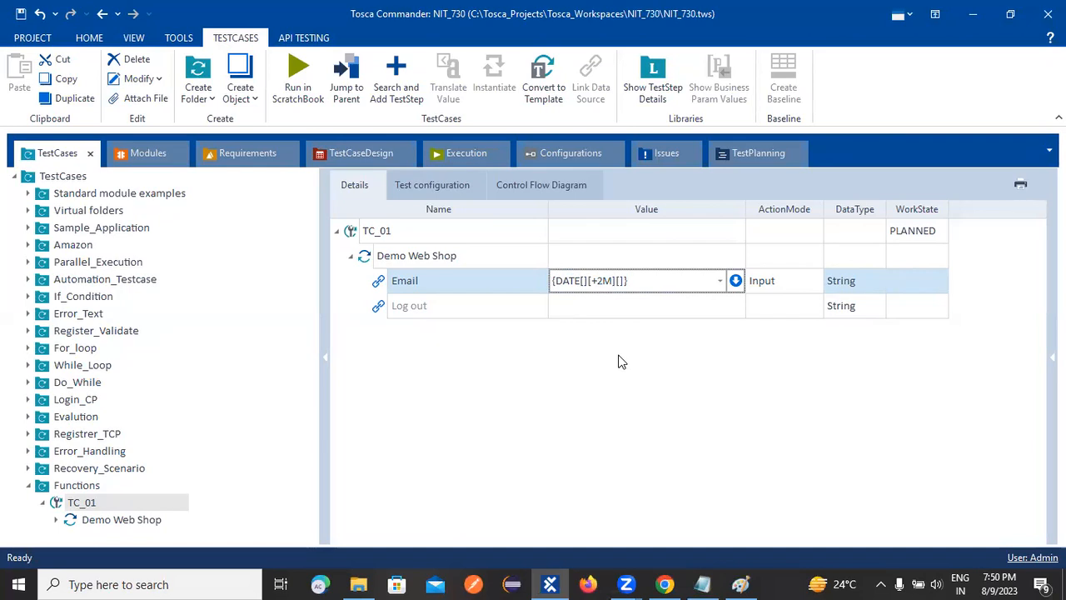
type("-3d")
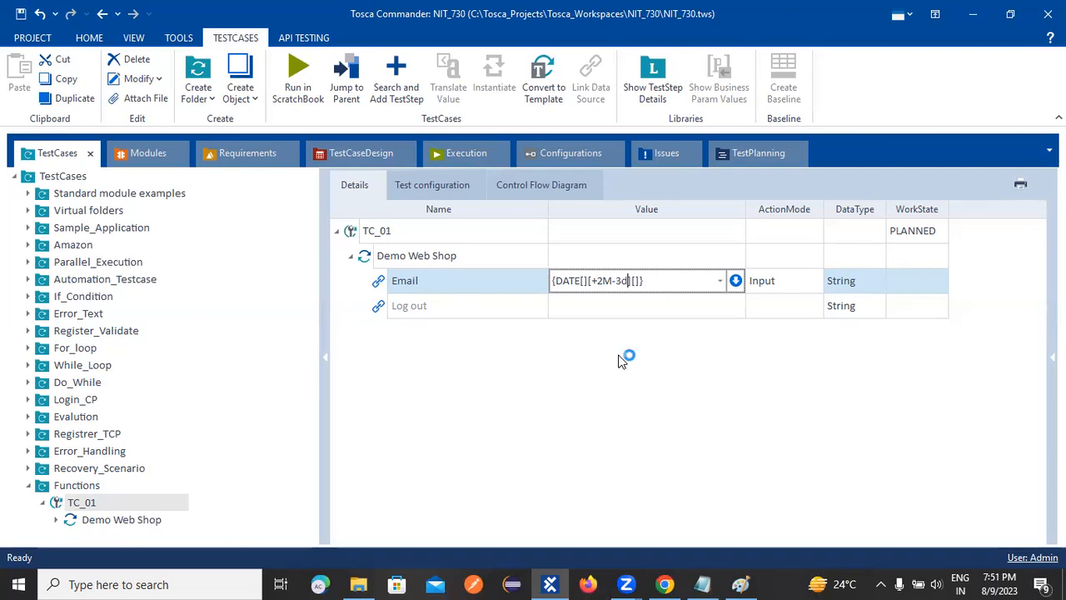
type("+")
type("1y")
Set the format parameter of Email's DATE expression to yyyy'/'MM'/'dd and commit the value.
type("yyyy'/'MM")
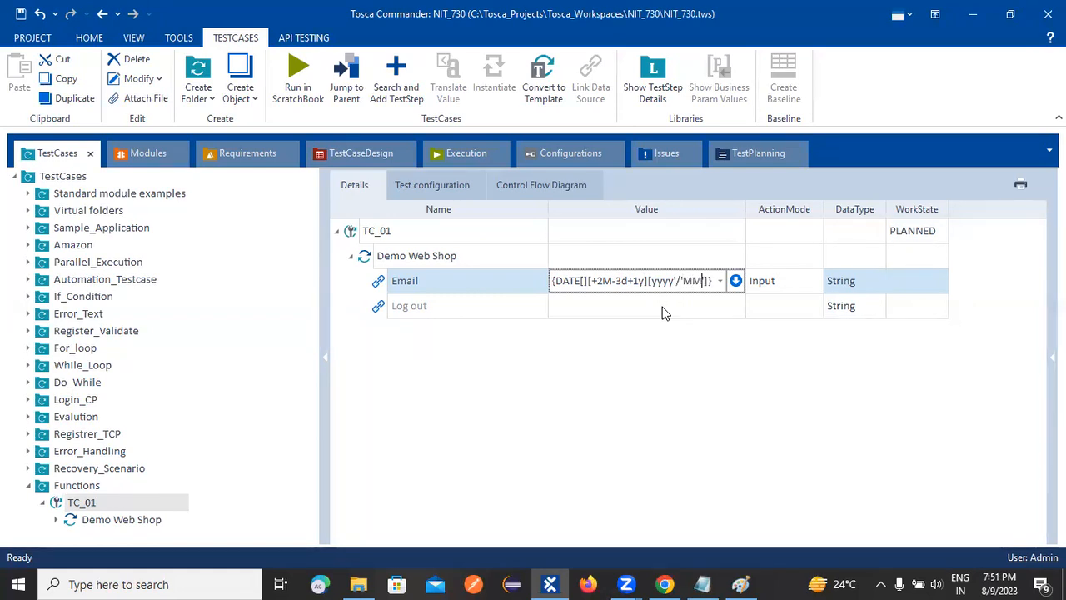
type("'/'dd")
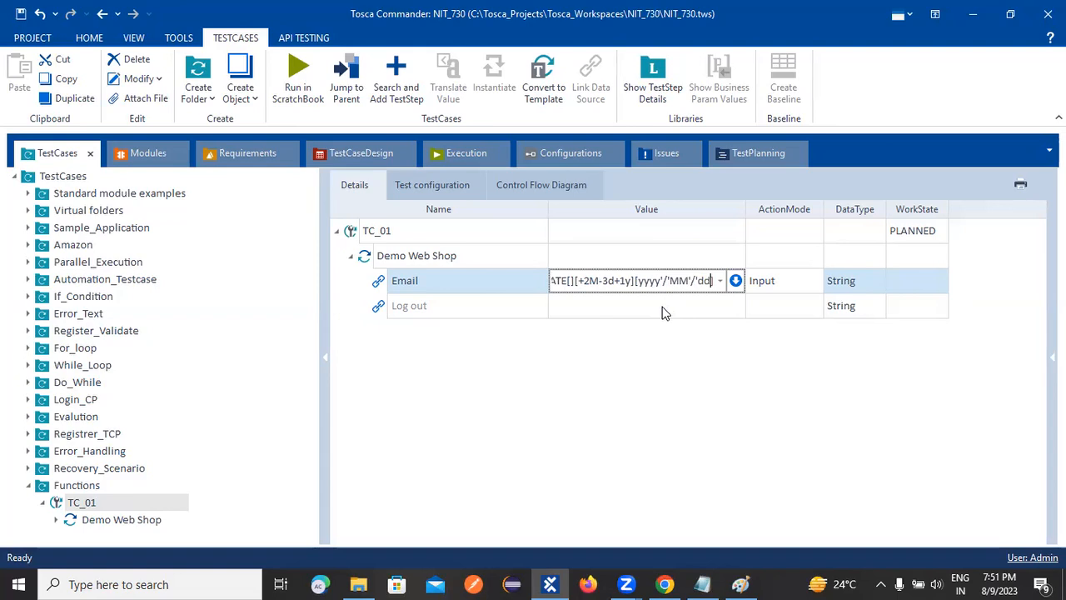
type("]")
key("Return")
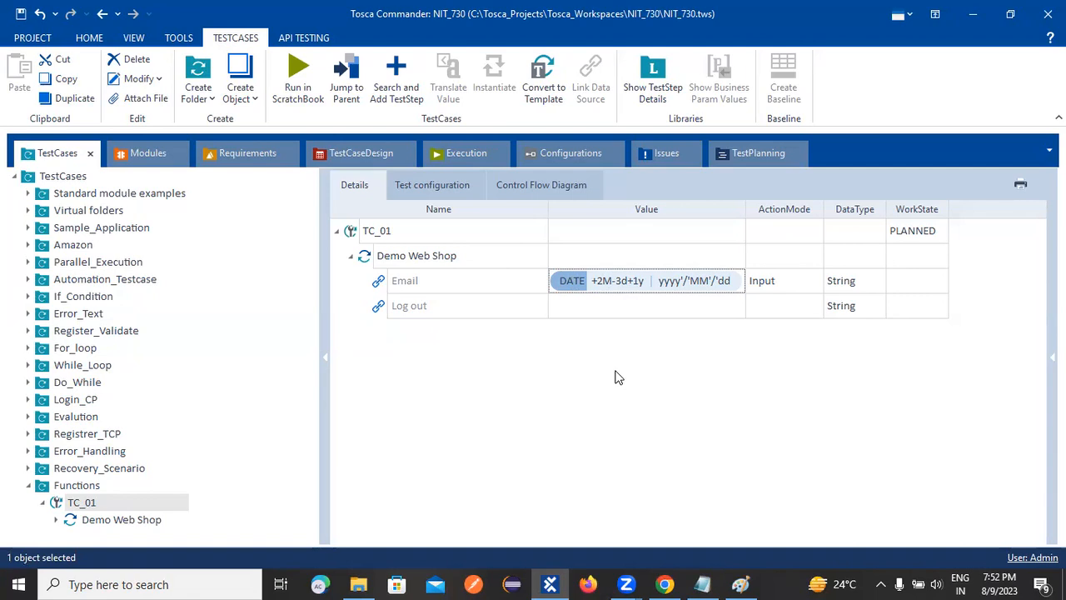
Translate Email's DATE expression, highlight the year in the result, and close the result.
right_click(619, 284)
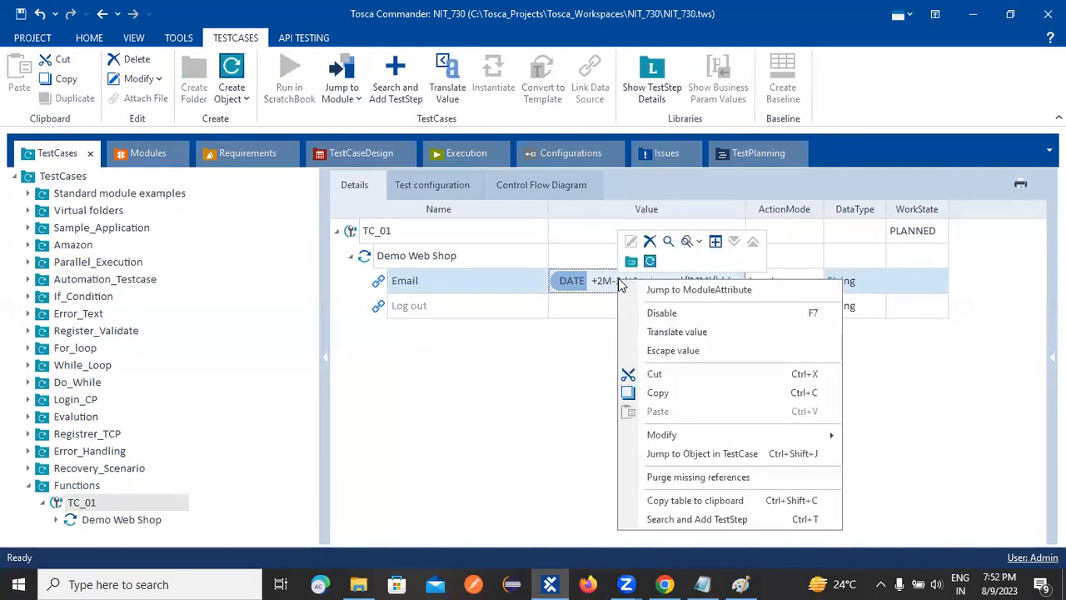
left_click(679, 332)
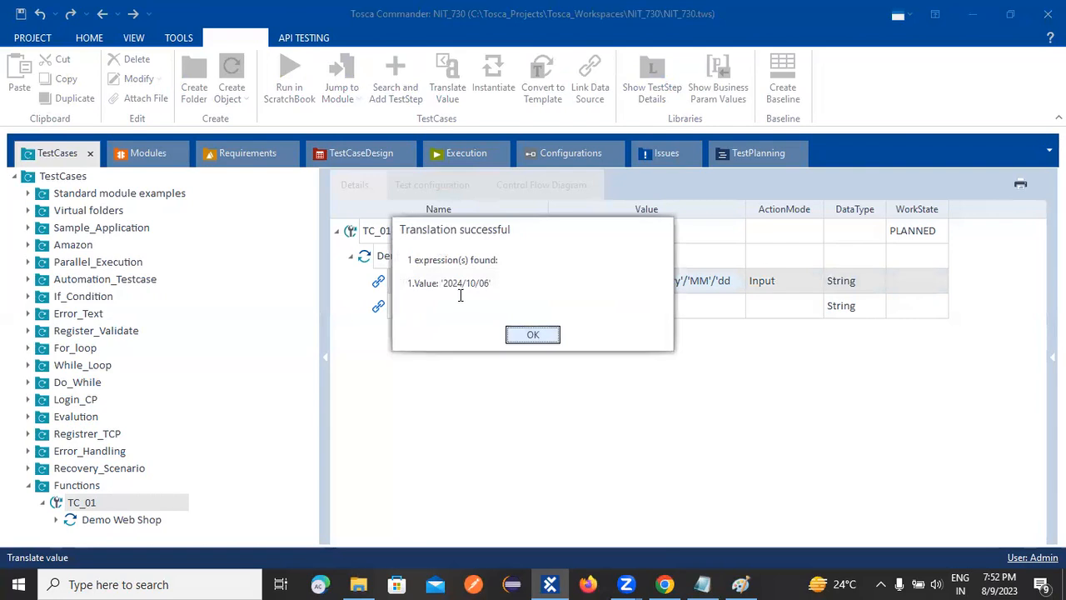
left_click_drag(461, 282, 441, 284)
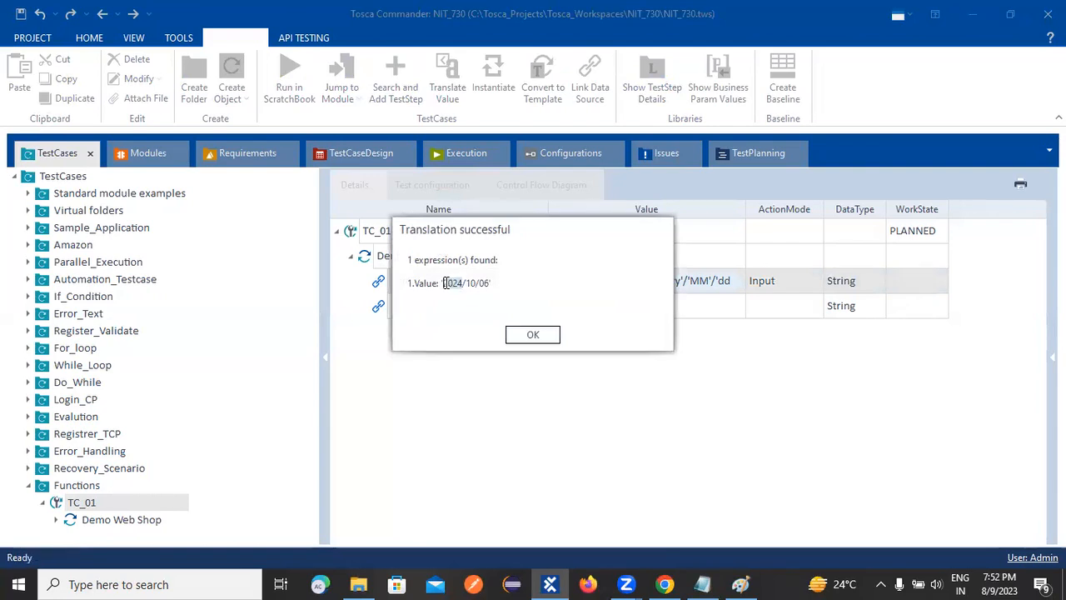
left_click(533, 334)
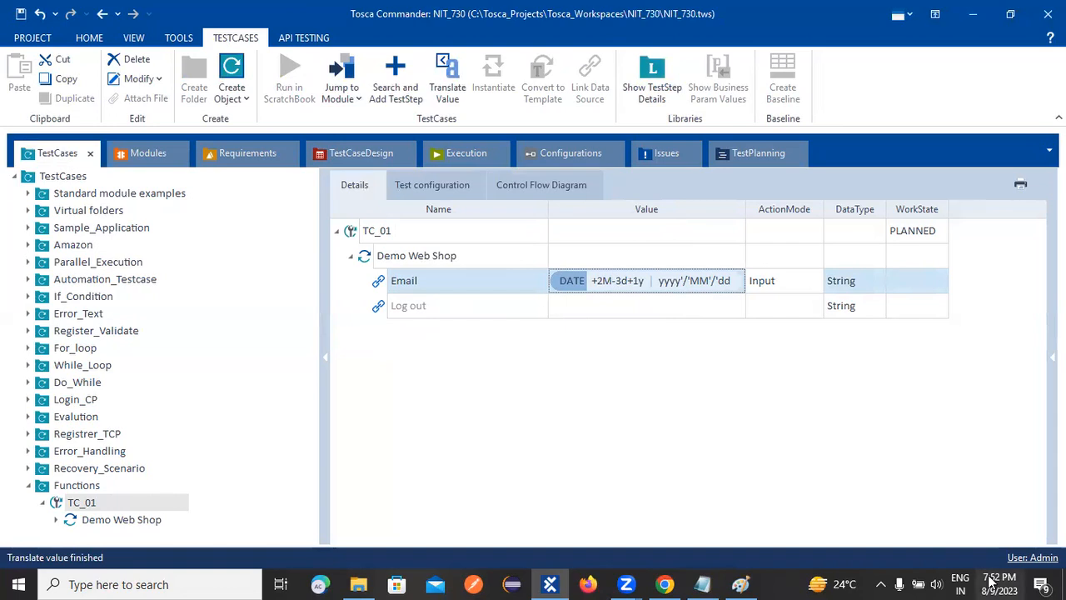
Translate Email's DATE expression two more times, closing the result after each check.
right_click(638, 284)
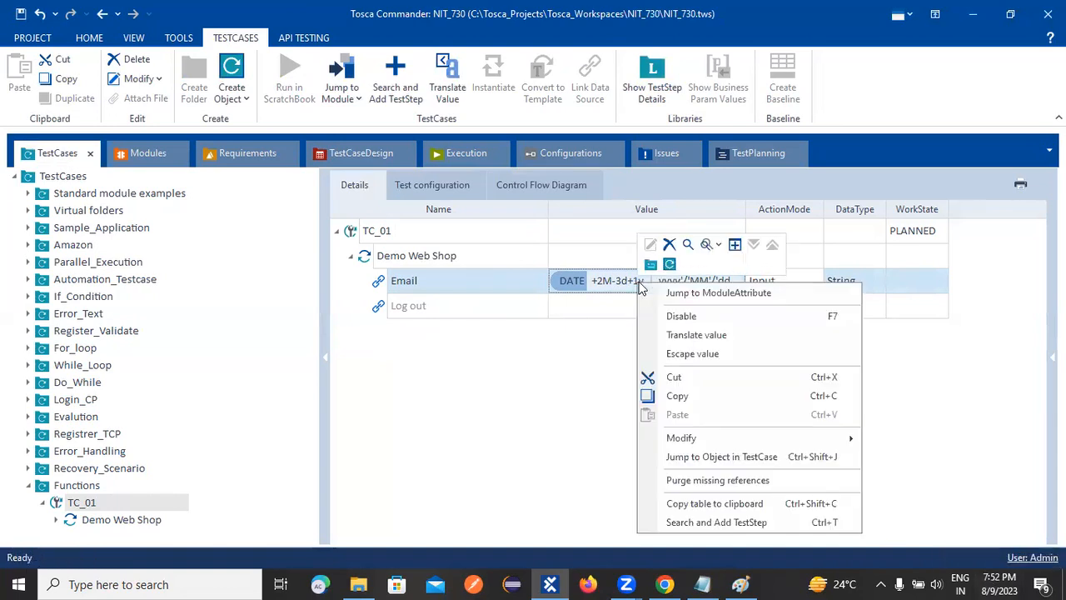
left_click(696, 334)
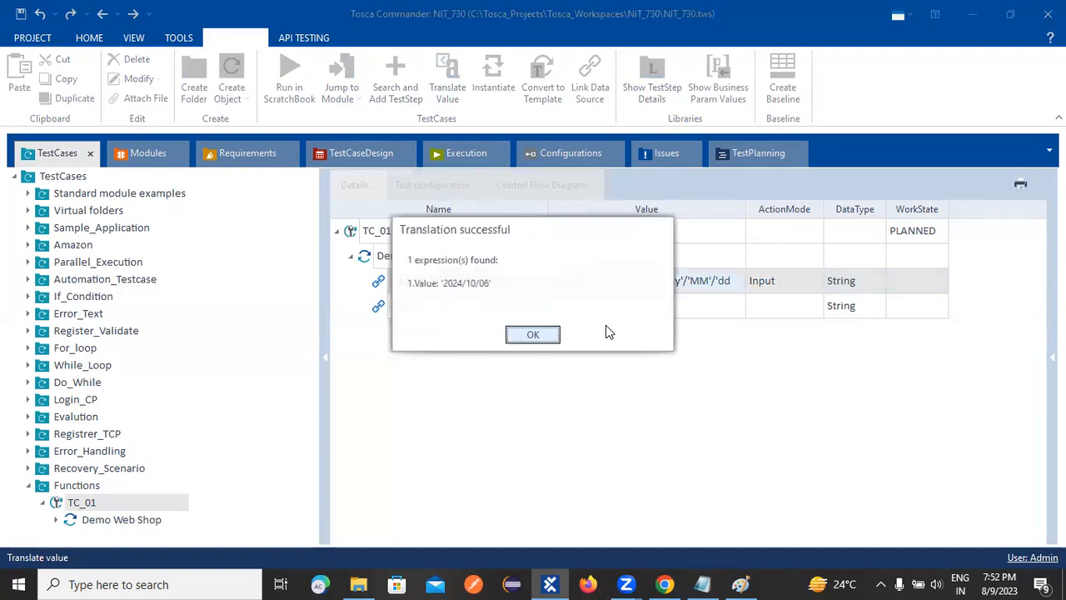
left_click(530, 335)
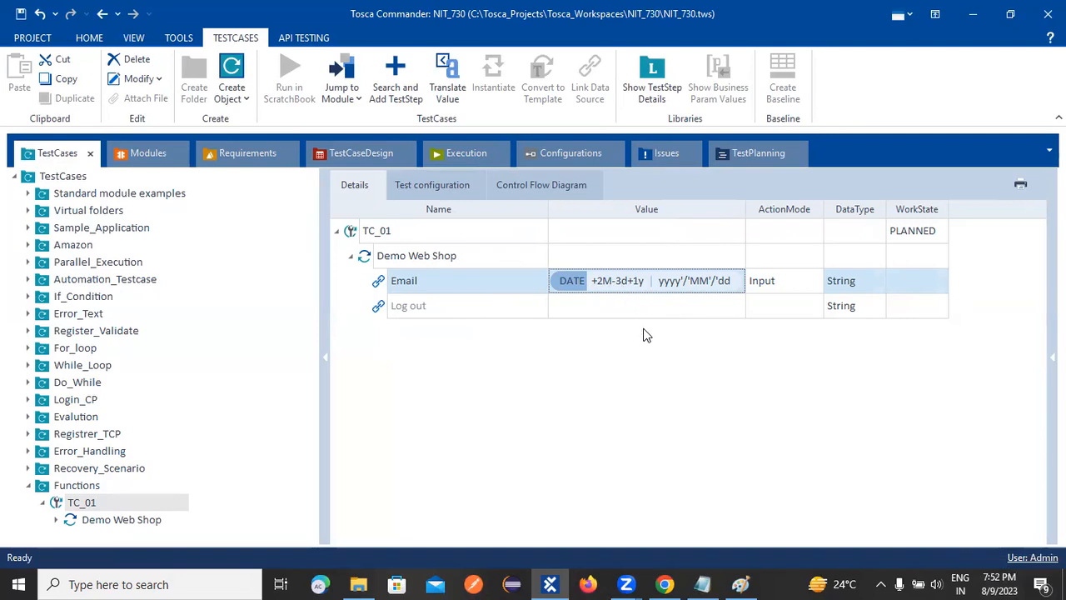
right_click(621, 282)
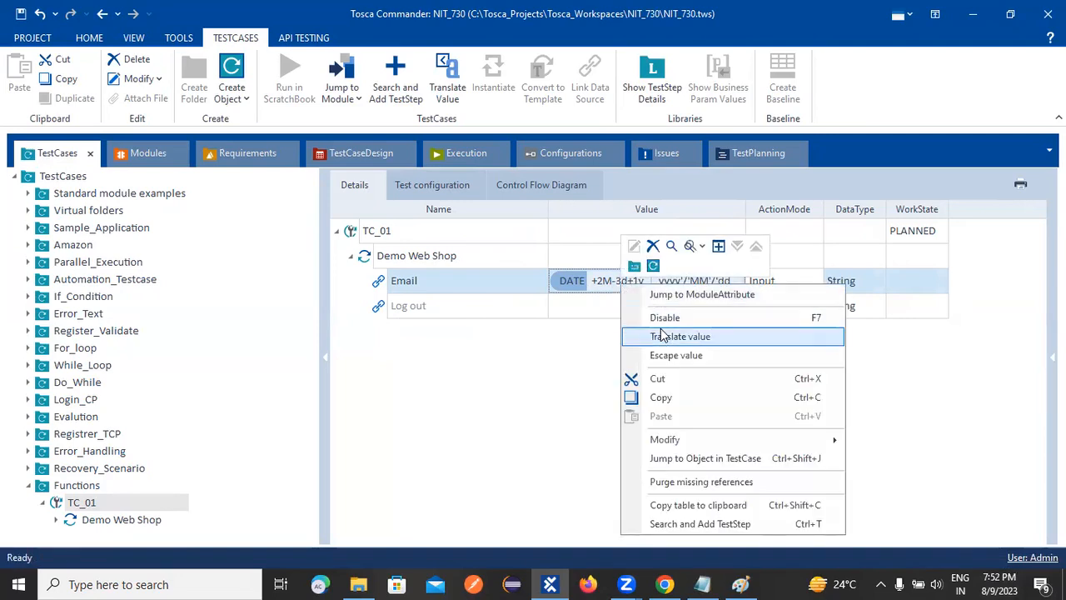
left_click(654, 335)
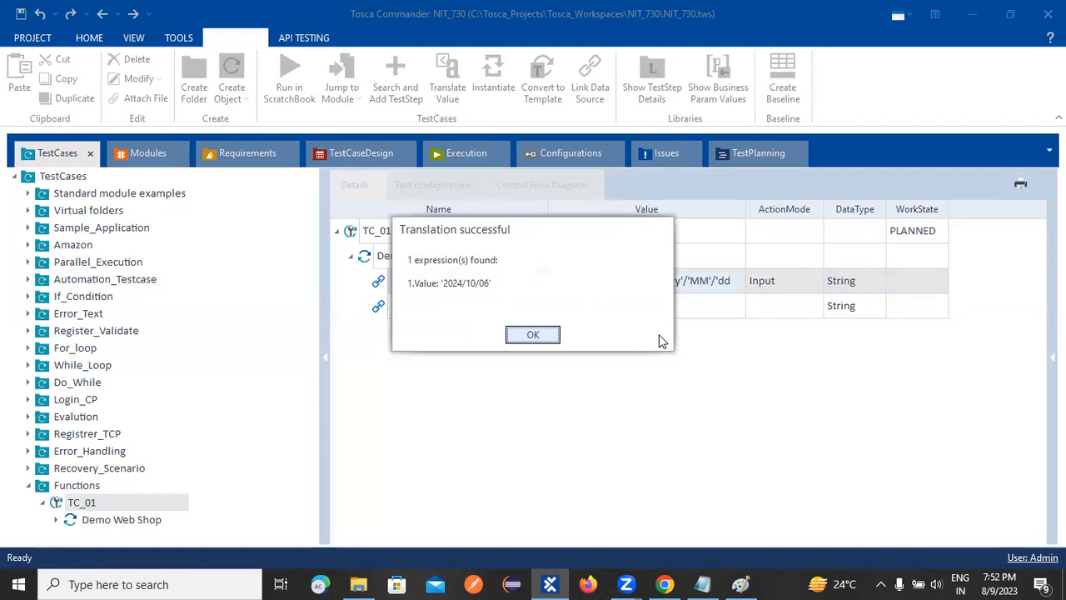
left_click(553, 335)
Insert the base date 09.08.2023 into the empty first parameter of Email's DATE expression and commit it.
double_click(685, 280)
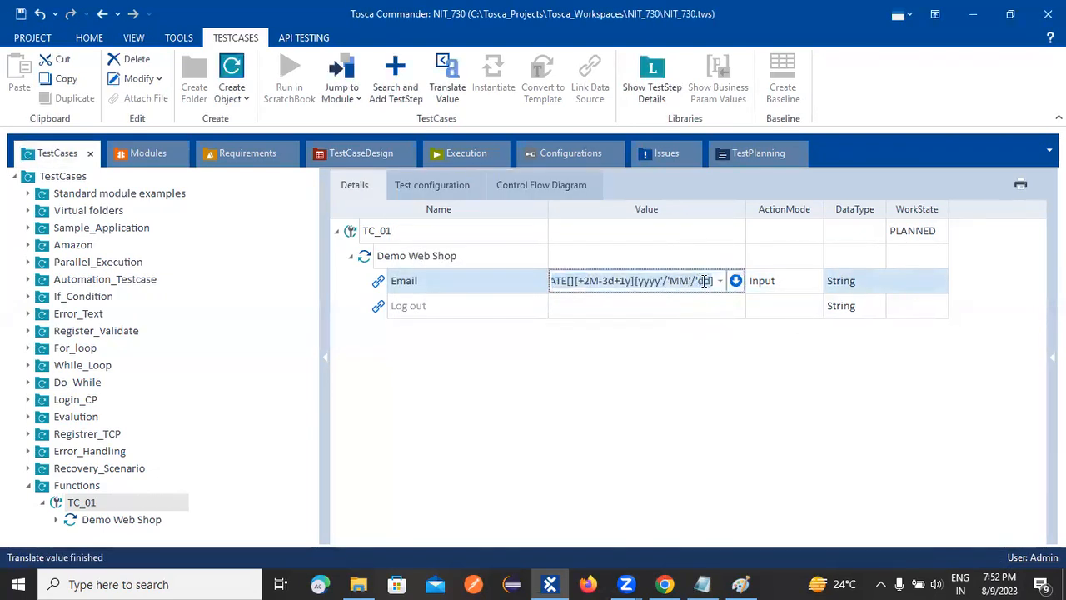
left_click(710, 341)
double_click(664, 281)
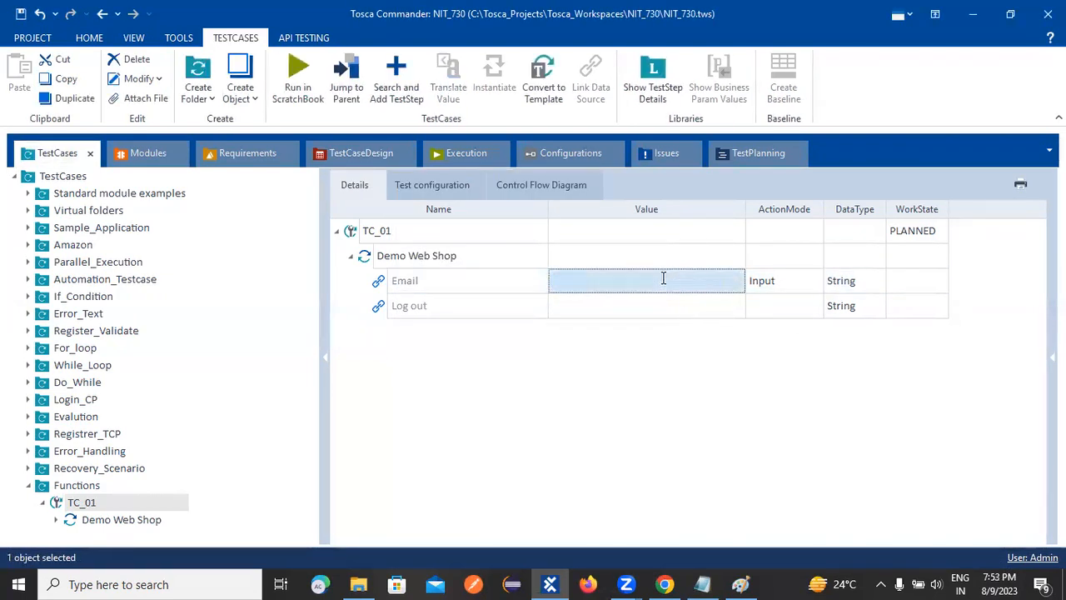
left_click(584, 283)
left_click(567, 283)
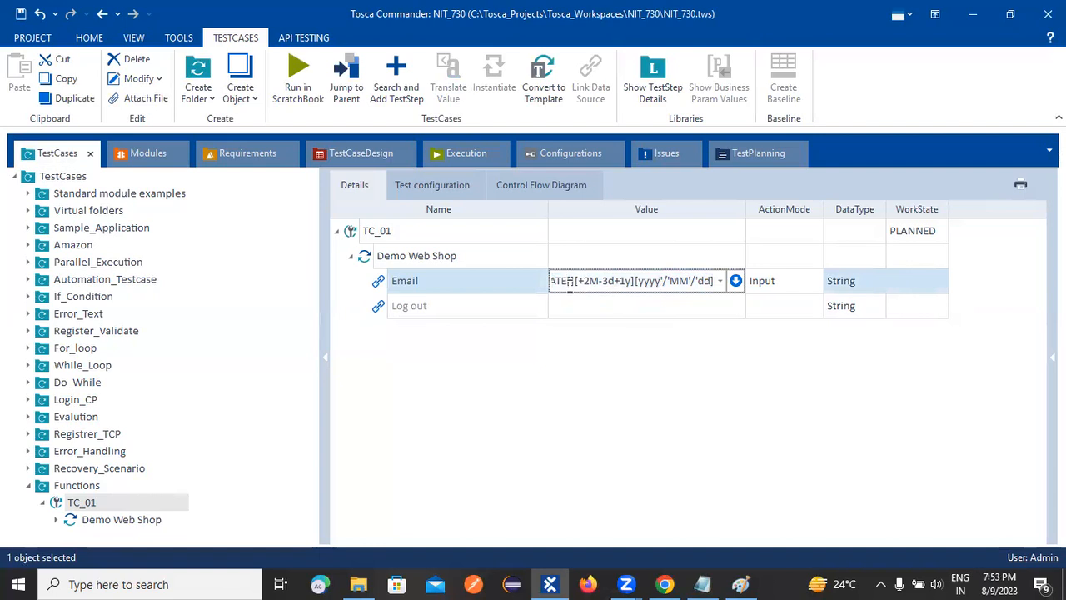
key("Left")
key("Left")
key("Left")
key("Left")
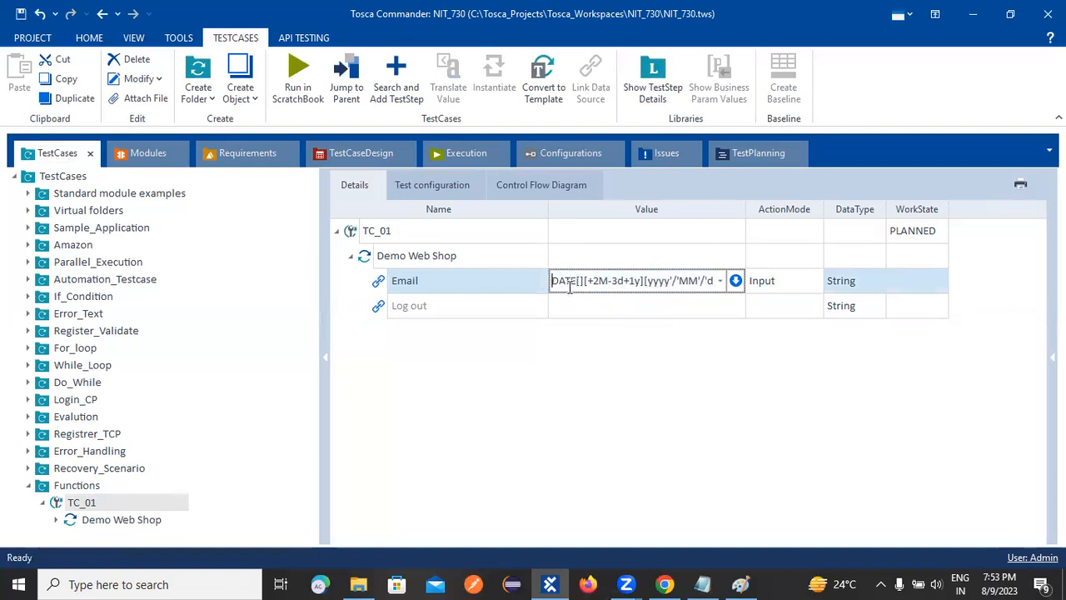
key("Right")
key("Right")
key("Right")
key("Right")
key("Right")
type("1")
key("BackSpace")
type("0")
type("9.08.20")
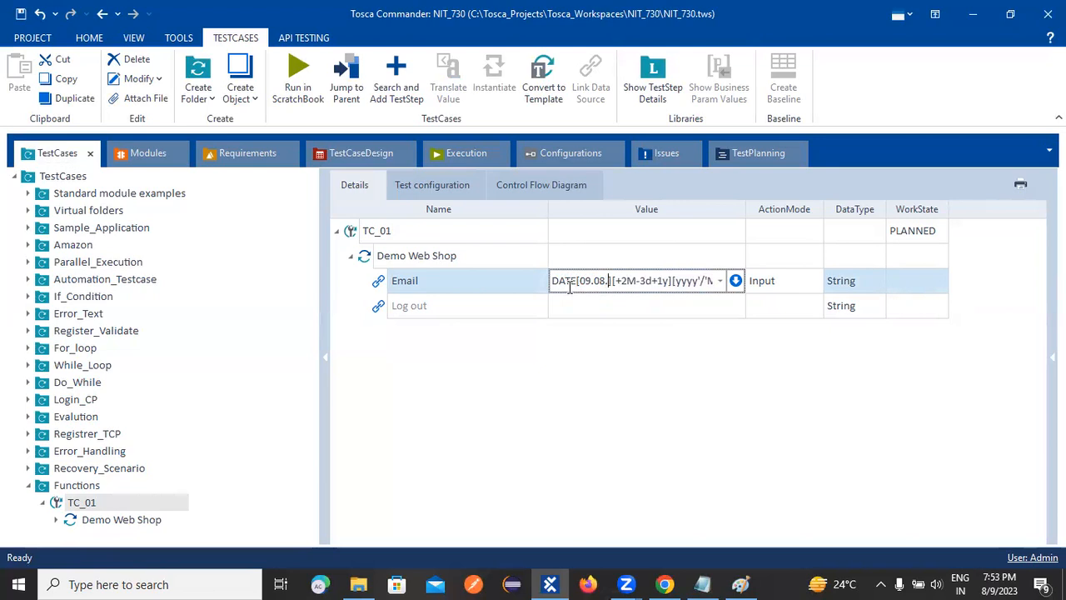
type("2")
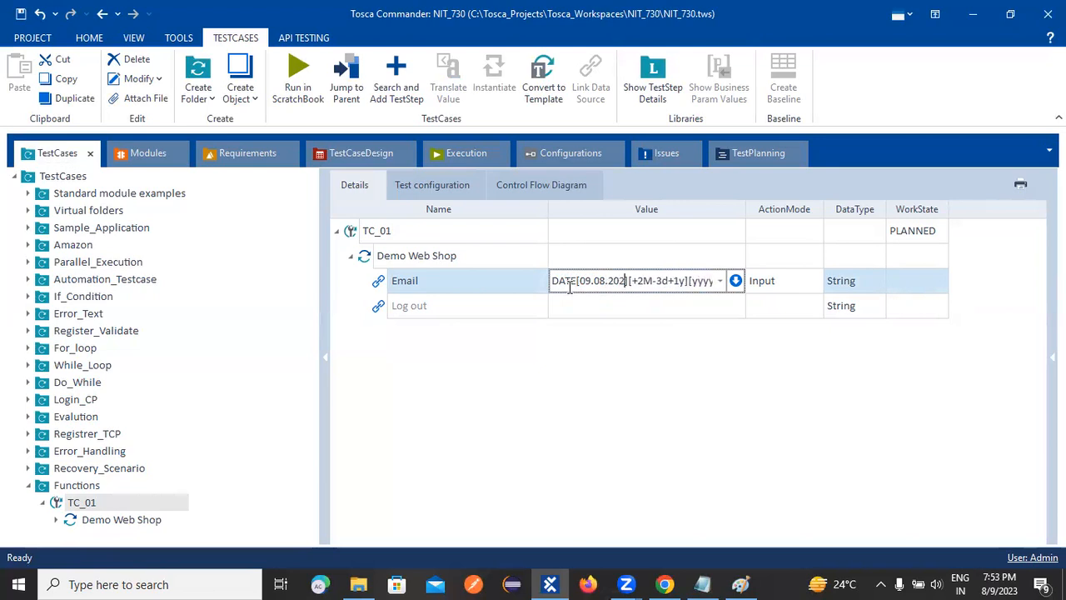
type("3")
left_click(638, 433)
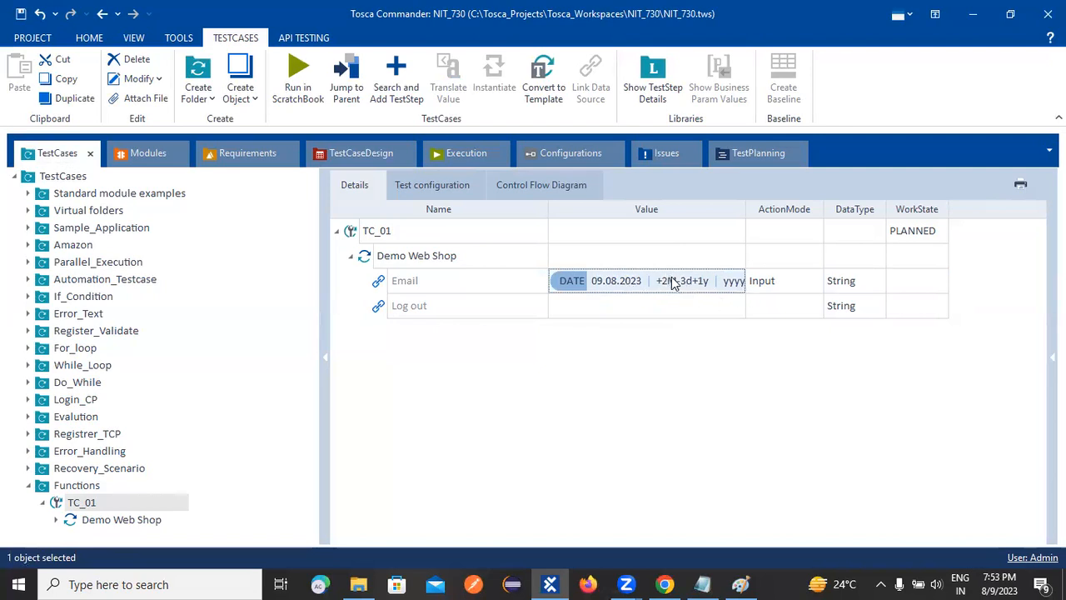
Translate Email's DATE expression with the 09.08.2023 base date and close the result.
right_click(656, 286)
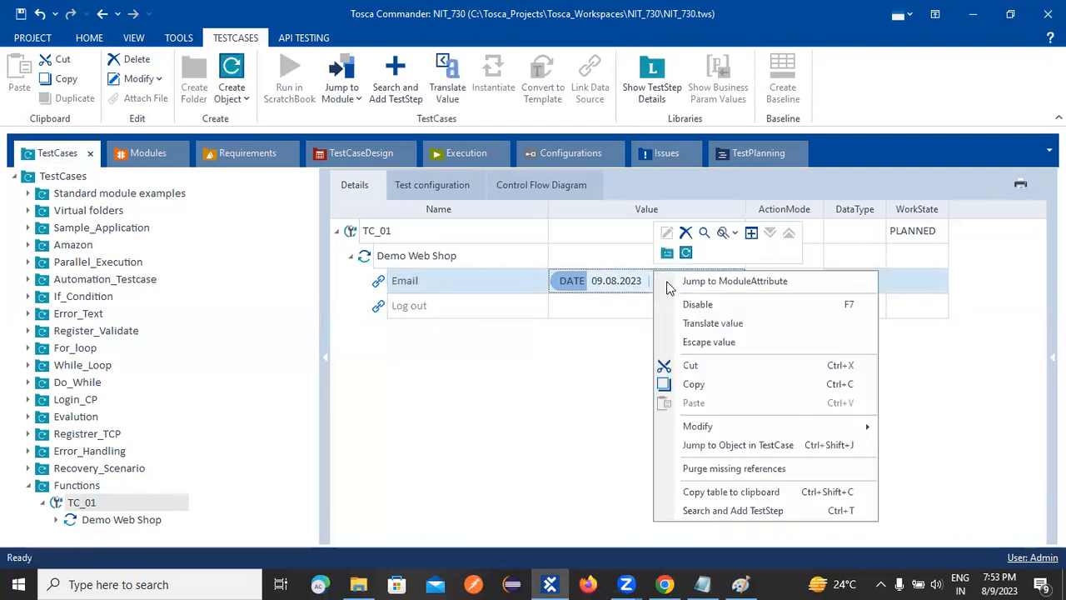
left_click(693, 324)
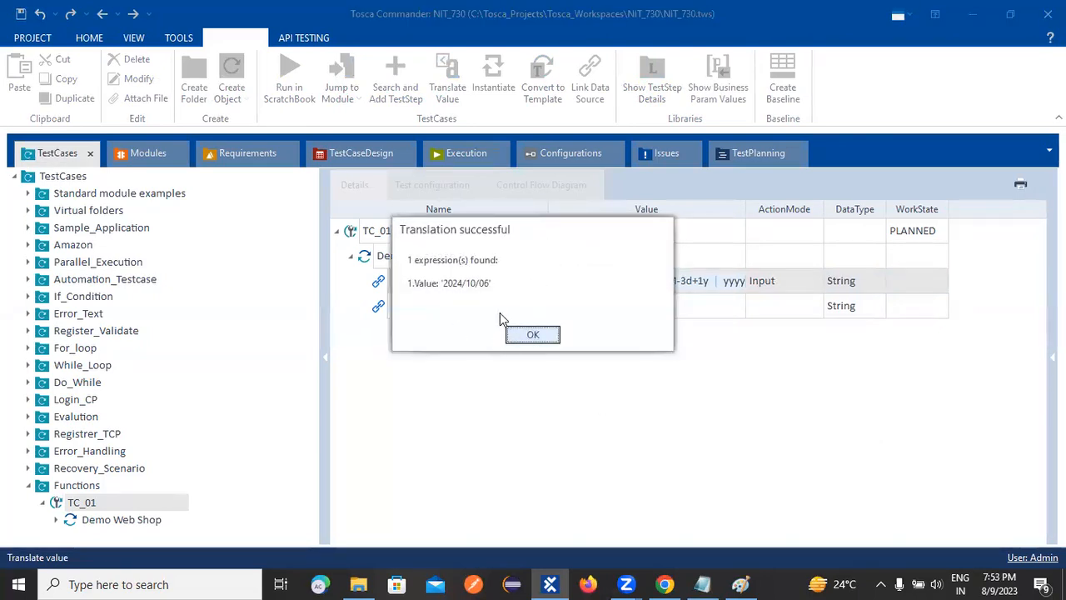
left_click(531, 335)
Switch to the Paint notes to review the DATE syntax's current date parameter, and return to Tosca Commander, leaving Email's value as entered.
left_click(618, 281)
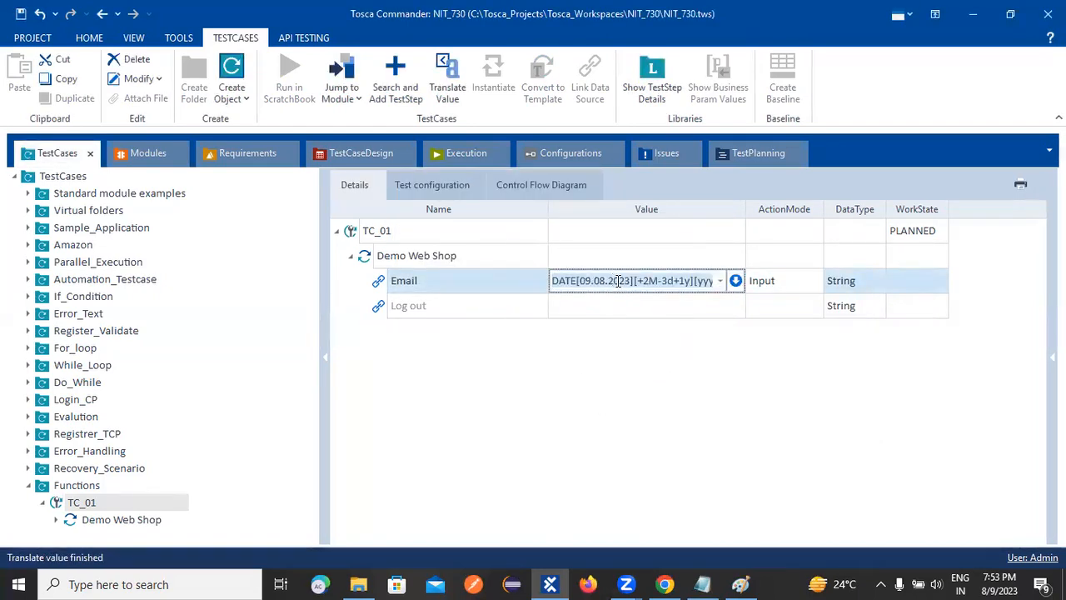
left_click(741, 584)
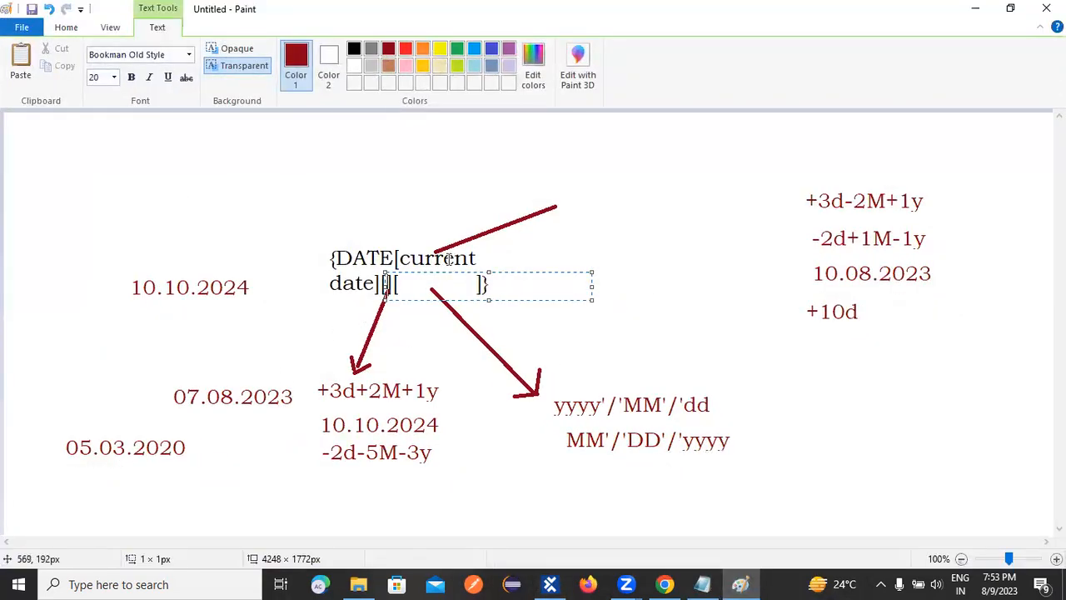
left_click(400, 245)
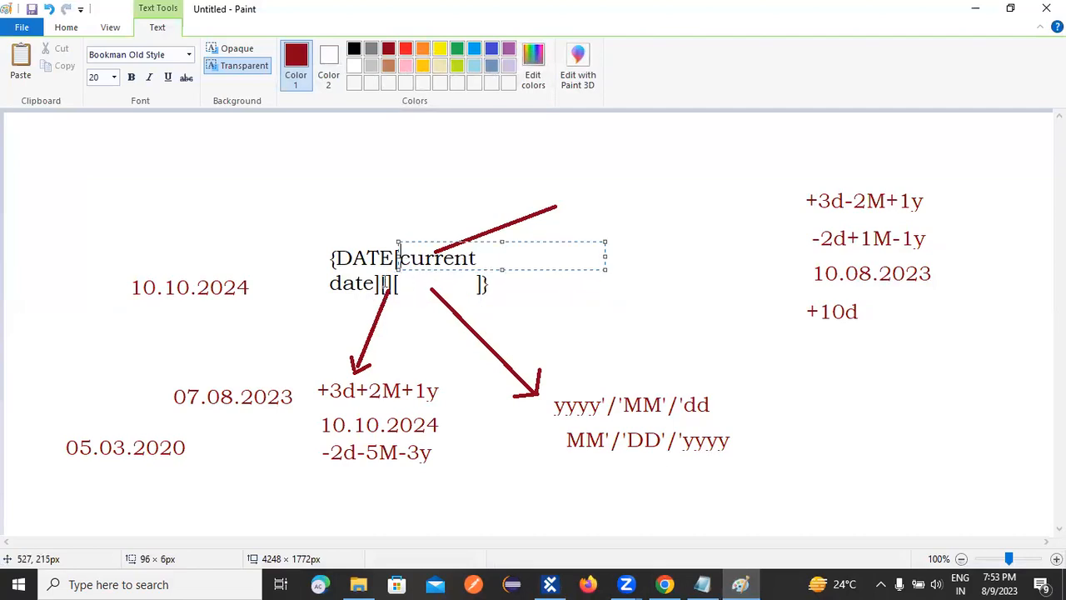
left_click(373, 278)
left_click(446, 241)
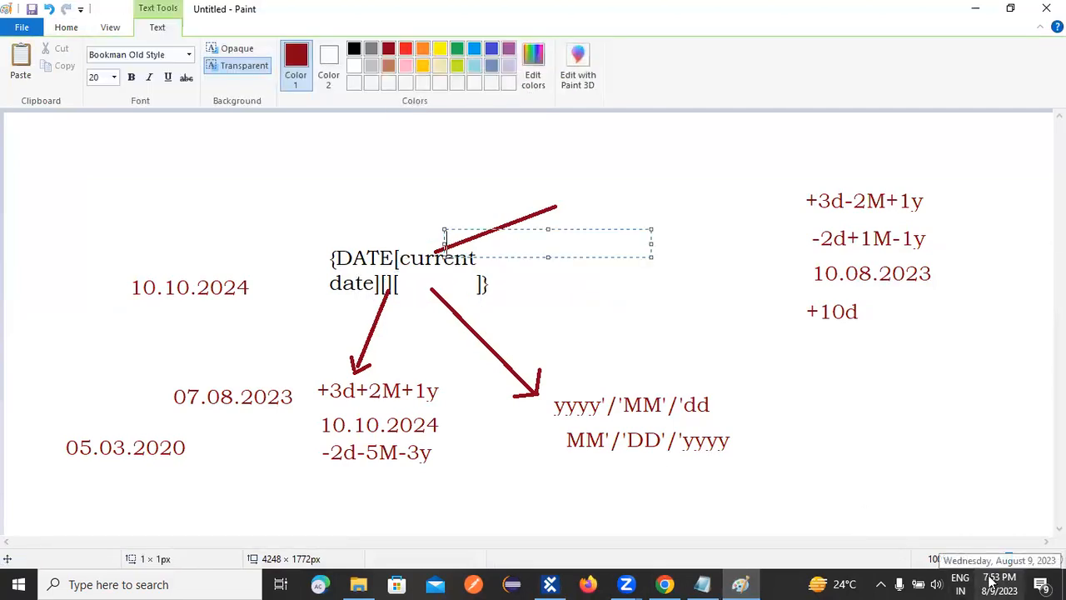
left_click(550, 584)
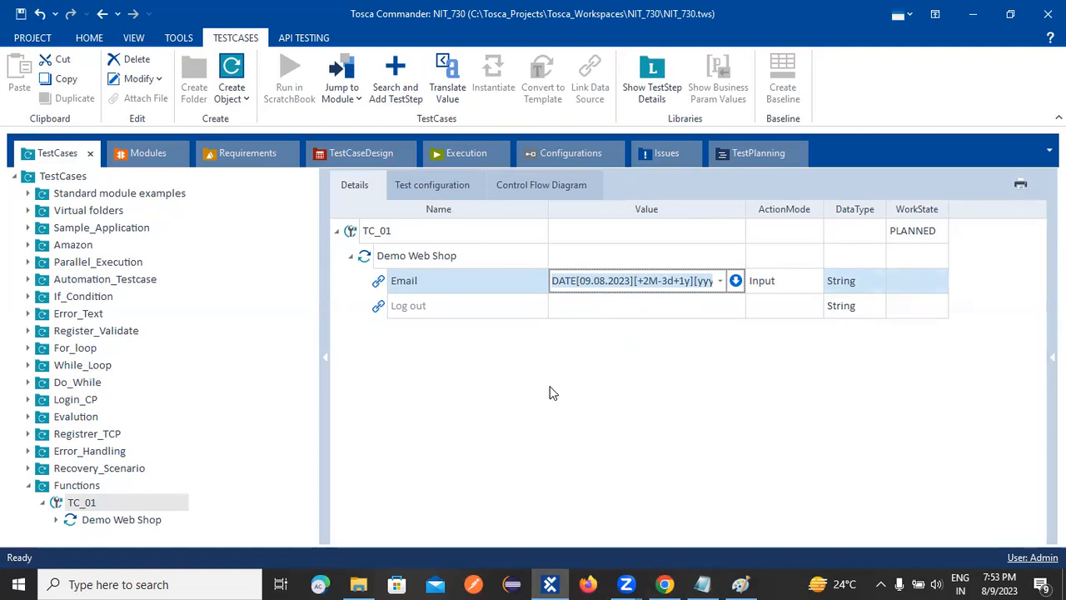
left_click(663, 366)
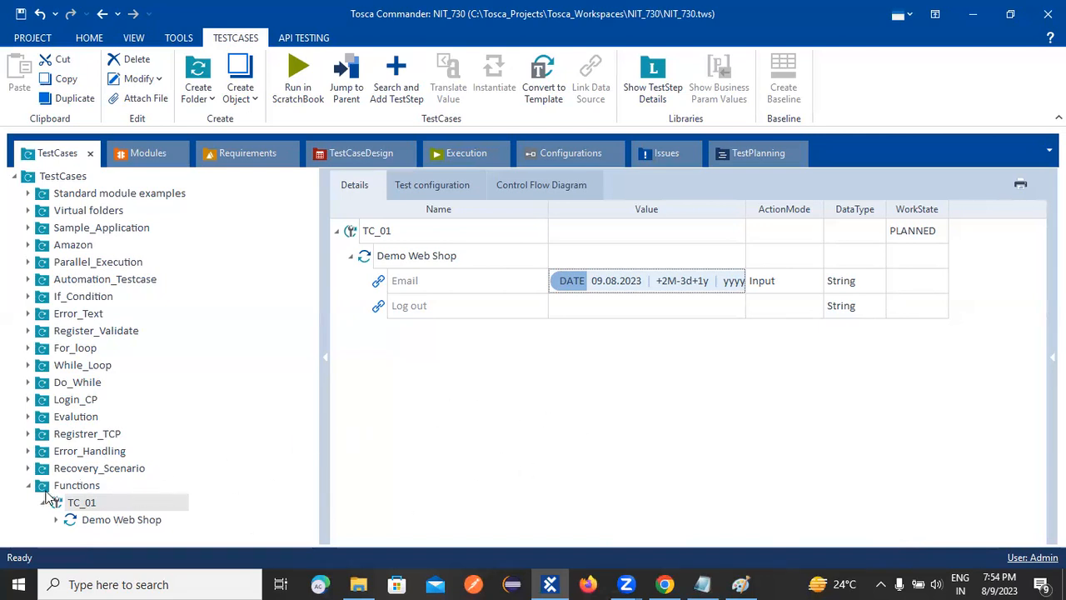
Examine the OpenUrl step of TC_01 in the Recovery_Scenario folder, and collapse the folder again.
left_click(106, 521)
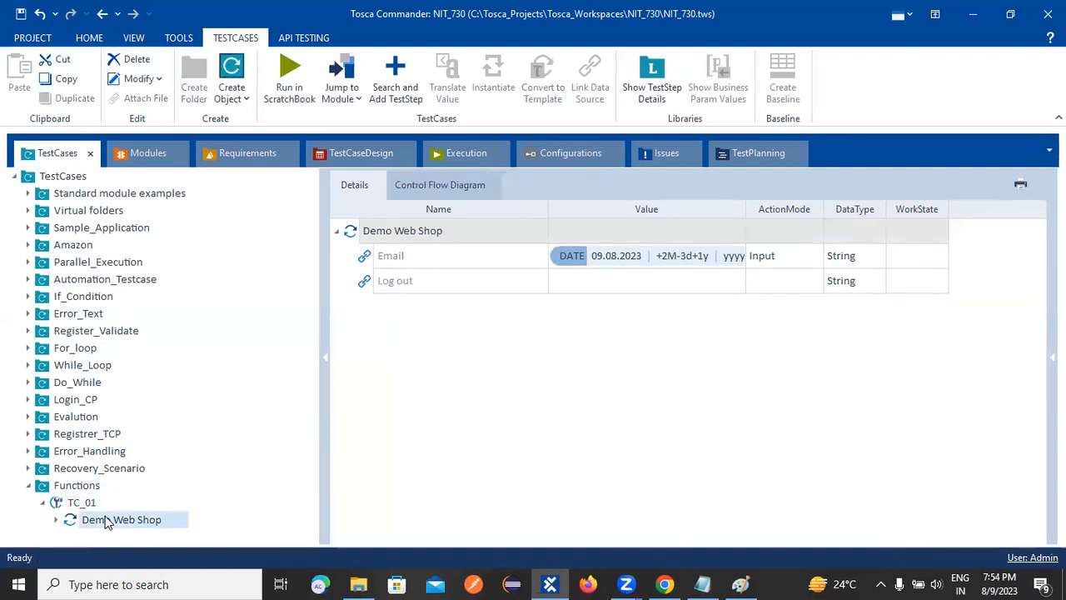
left_click(30, 470)
scroll(100, 513, "down", 2)
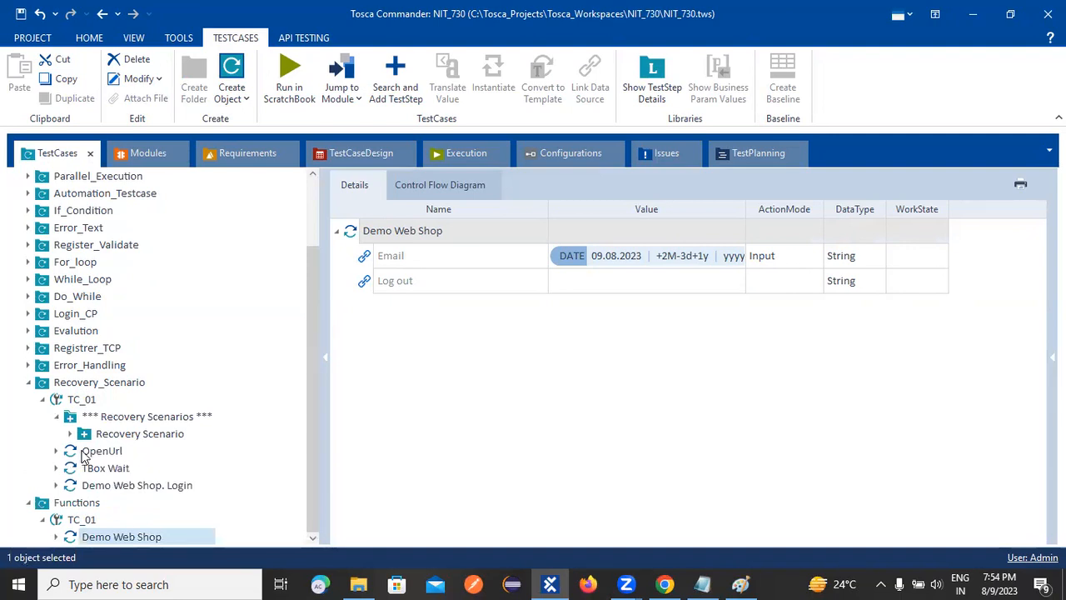
left_click(102, 451)
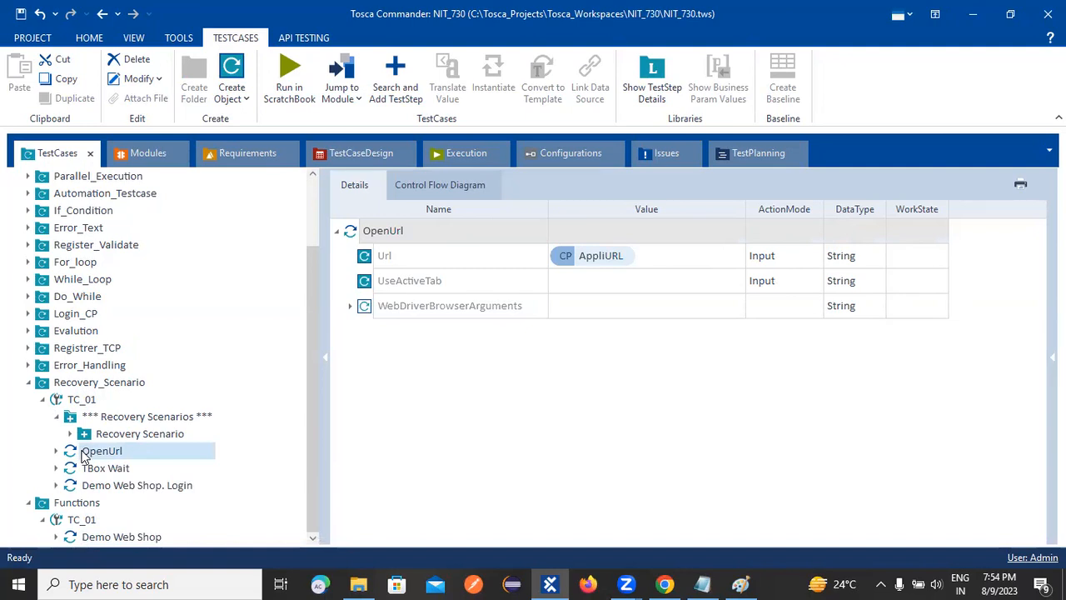
left_click(30, 382)
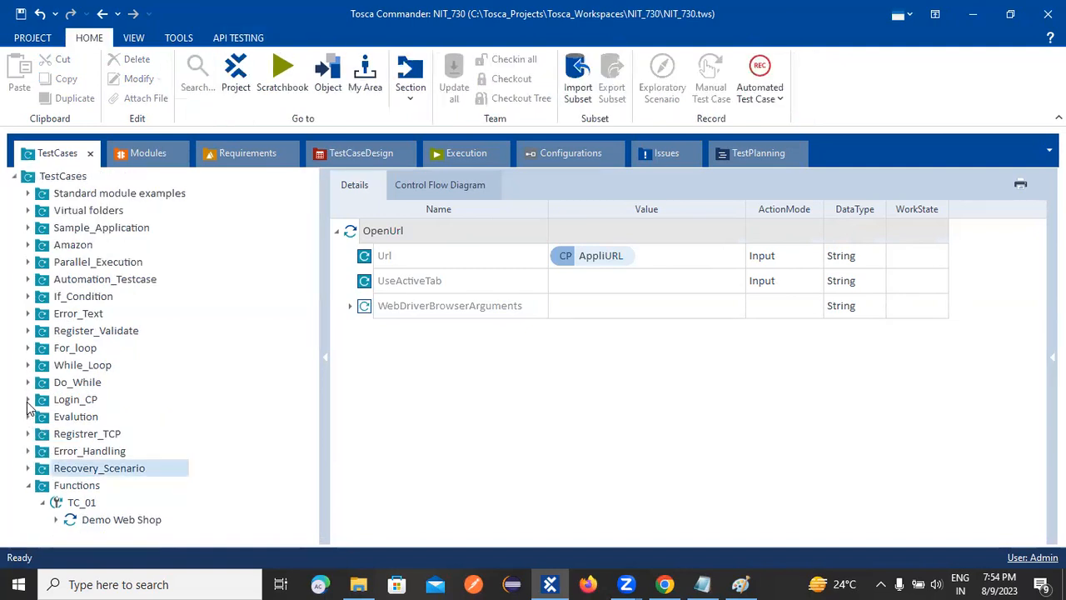
Copy the OpenUrl, Demo Web Shop and Demo Web Shop. Login steps from TC_01 in the Login_CP folder.
left_click(29, 400)
left_click(43, 416)
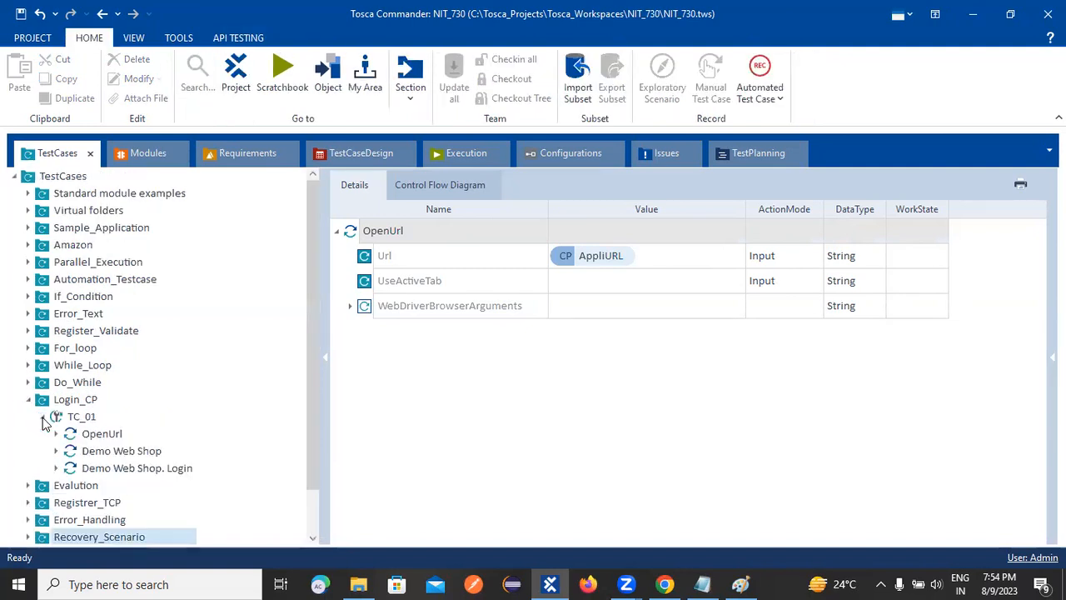
left_click(80, 436)
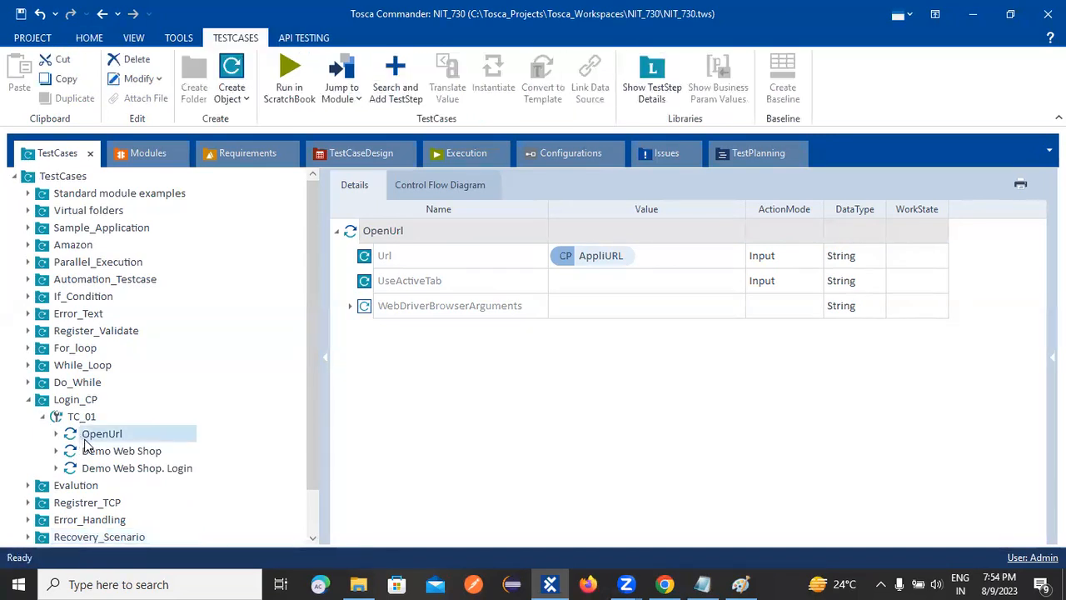
left_click(97, 451)
left_click(98, 434)
left_click(95, 466, "ctrl")
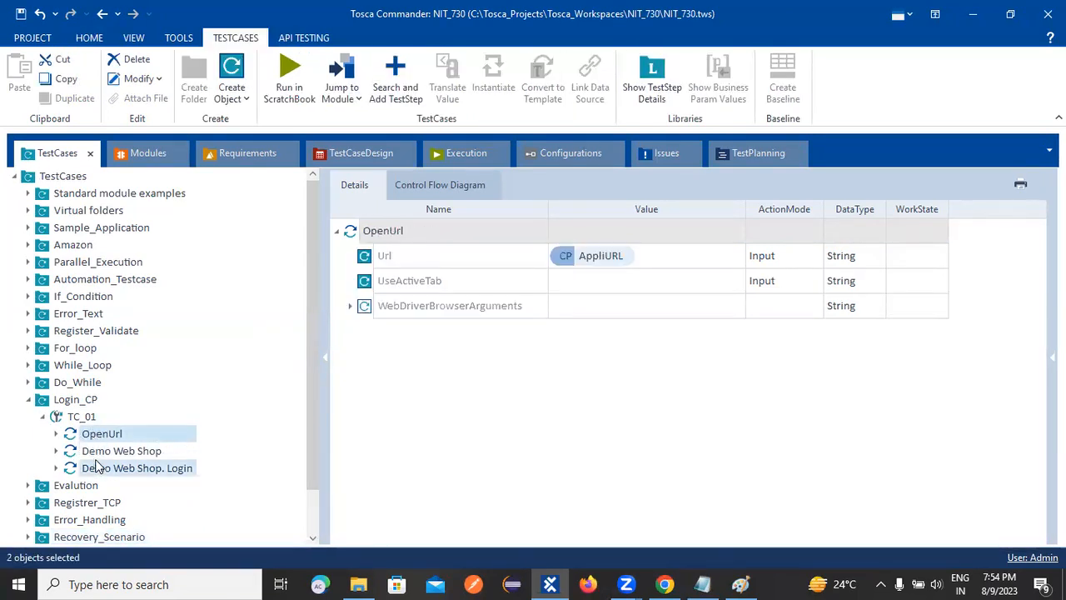
left_click(98, 452, "ctrl")
right_click(101, 454)
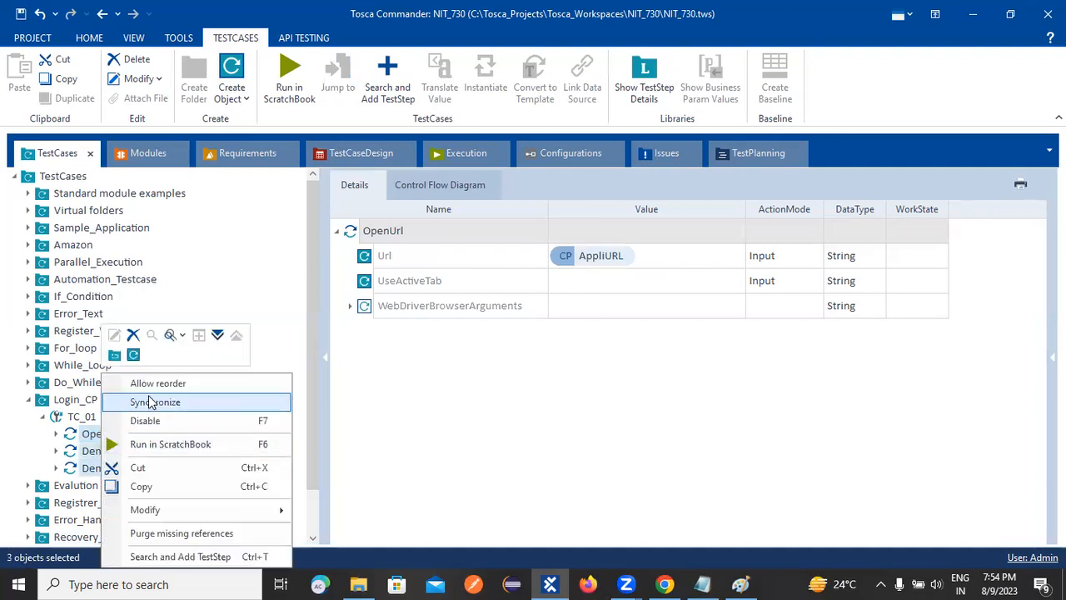
left_click(148, 486)
Paste the copied steps into TC_01 in the Functions folder.
scroll(158, 483, "down", 1)
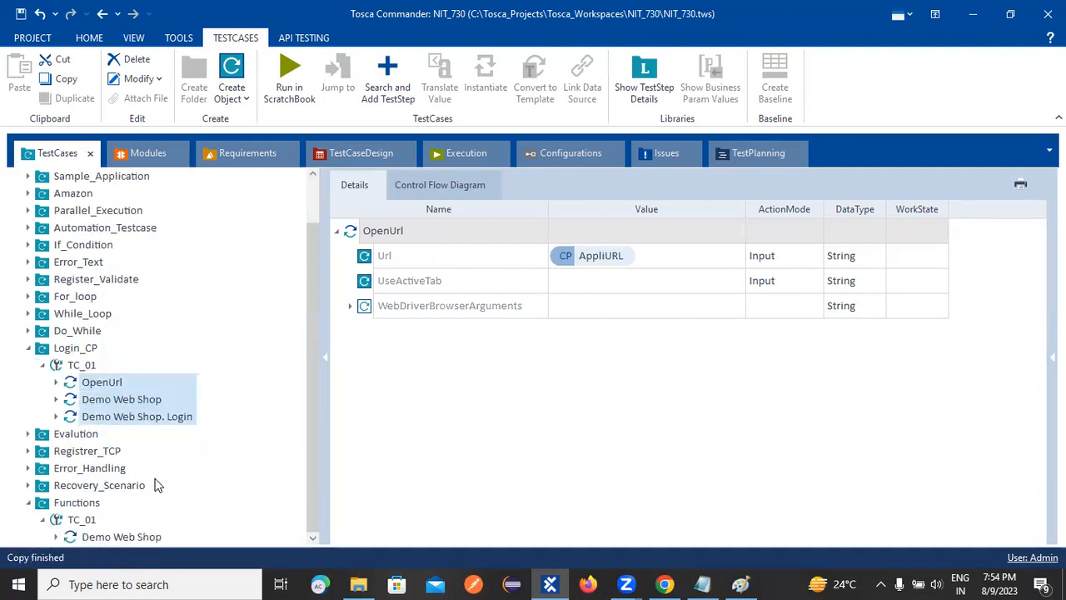
right_click(93, 522)
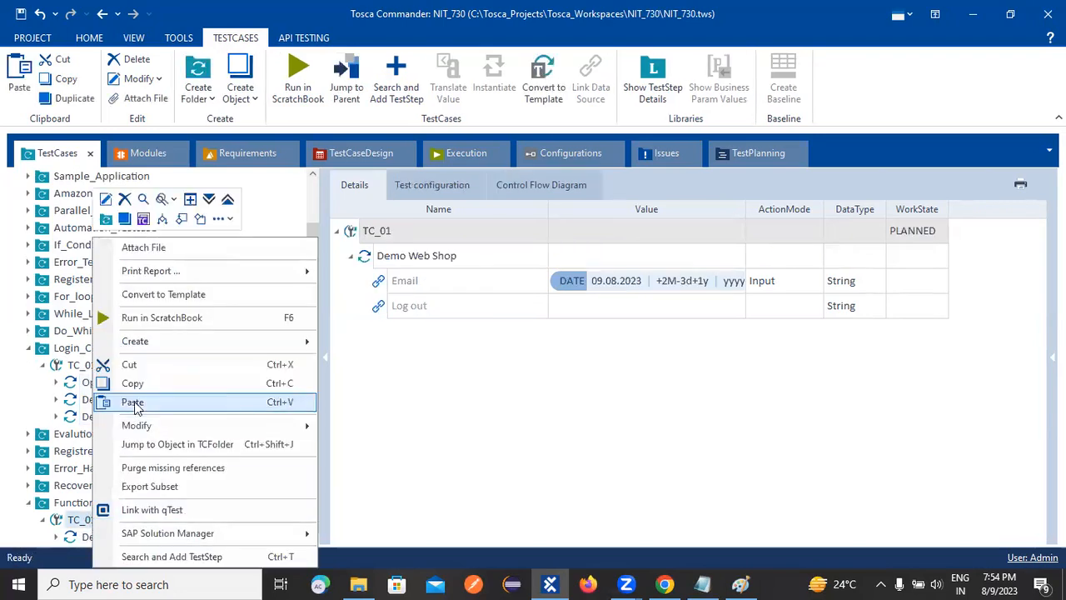
left_click(135, 404)
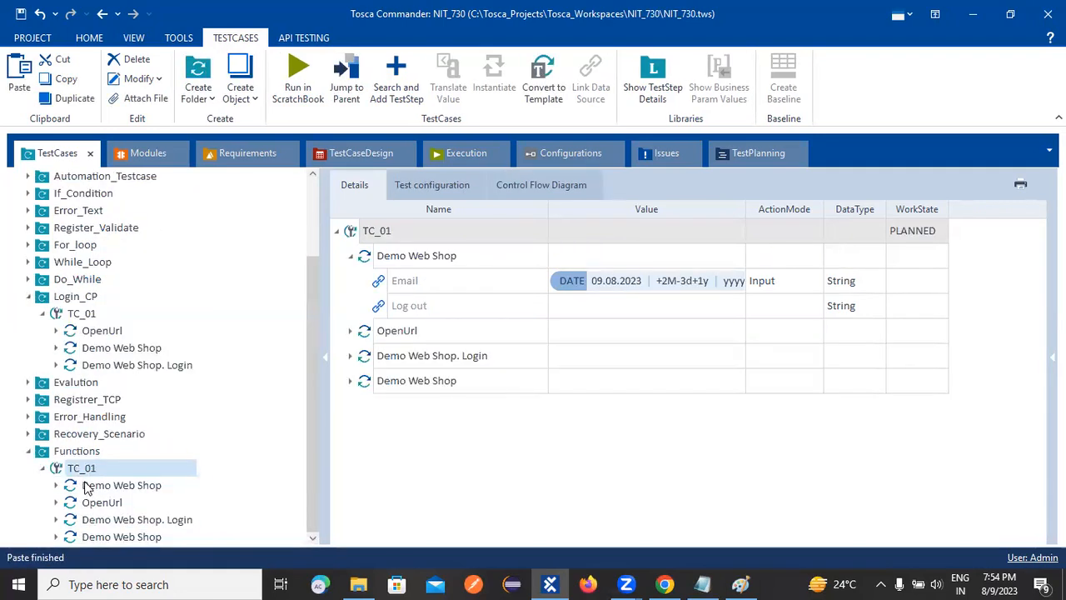
Try to move the Demo Web Shop step holding Email's DATE expression to the end of Functions' TC_01.
left_click(90, 487)
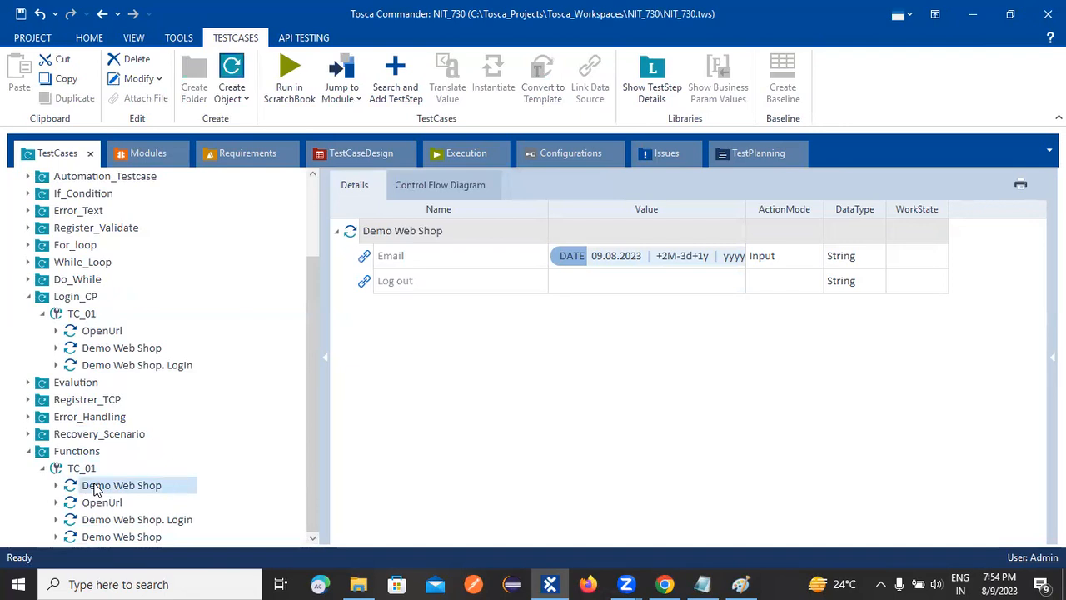
right_click(90, 489)
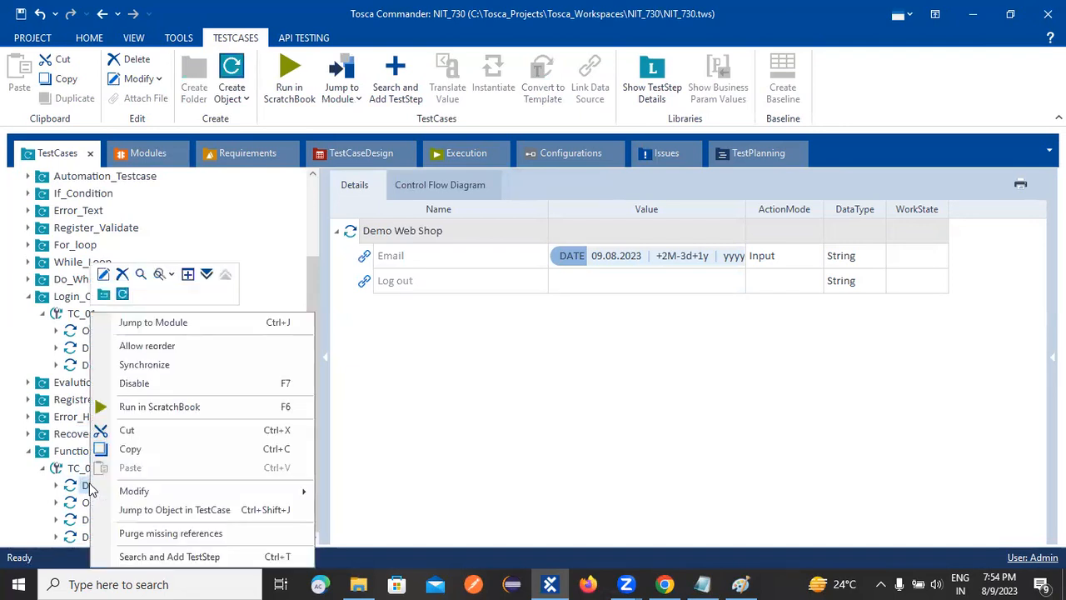
left_click(428, 455)
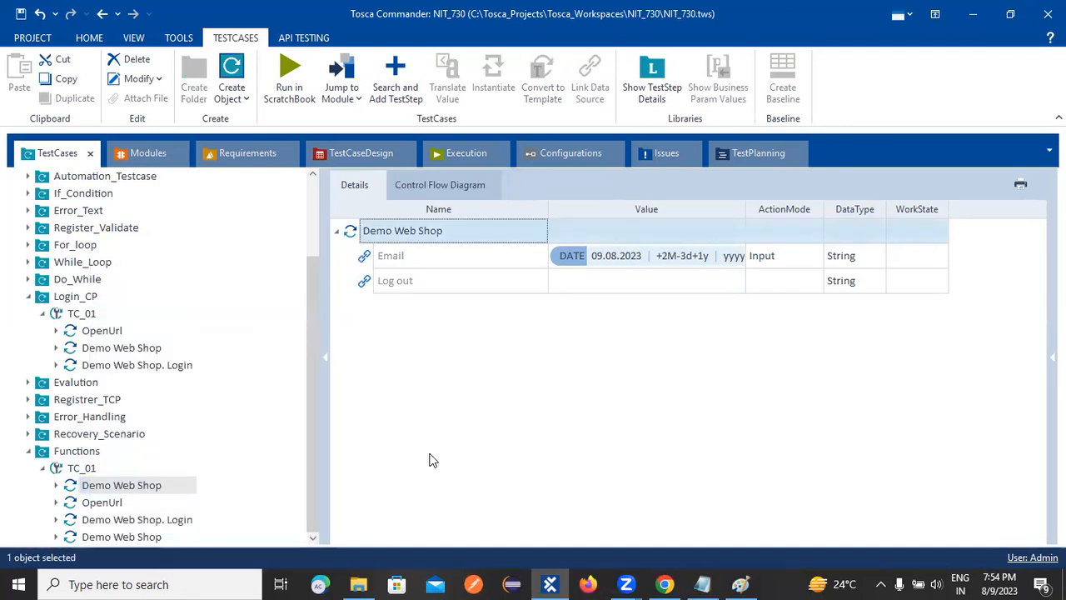
left_click(93, 487)
left_click(487, 442)
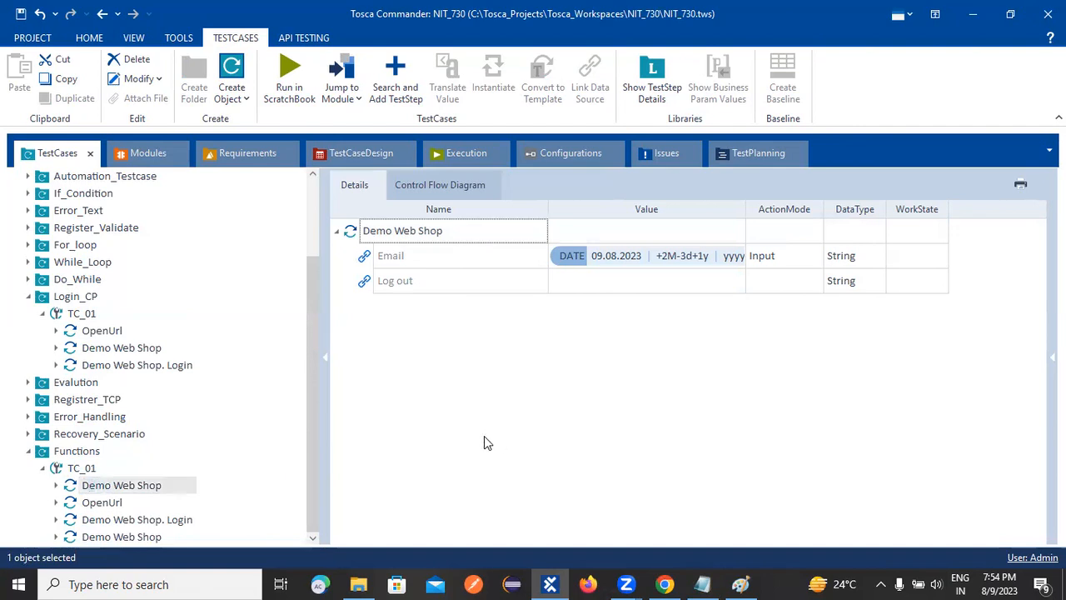
left_click_drag(73, 485, 80, 542)
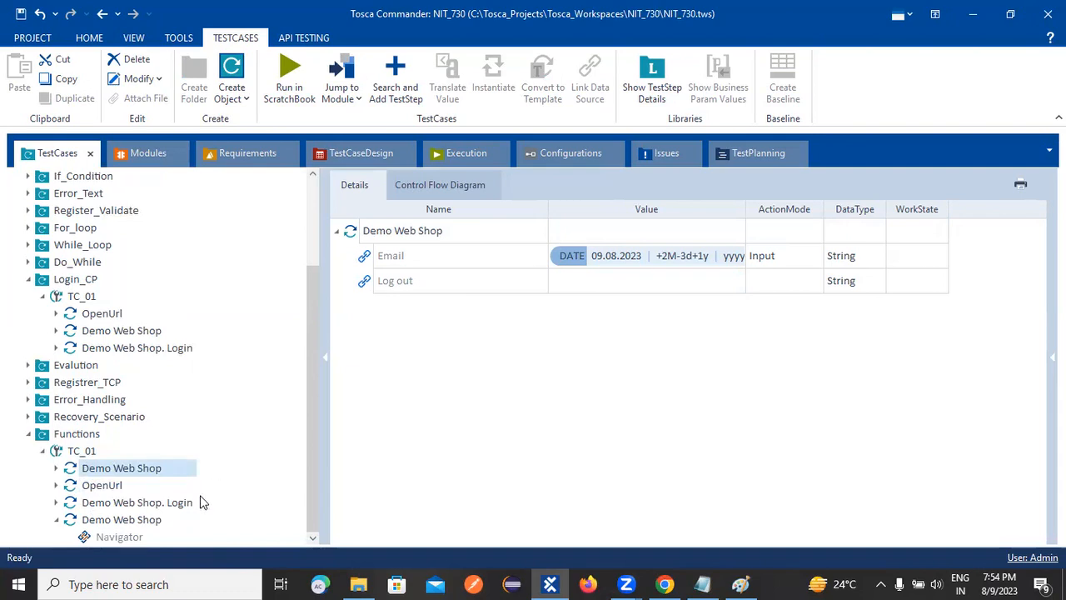
Move the Demo Web Shop step containing the Navigator attribute to the start of Functions' TC_01 and collapse the expanded steps.
left_click(77, 520)
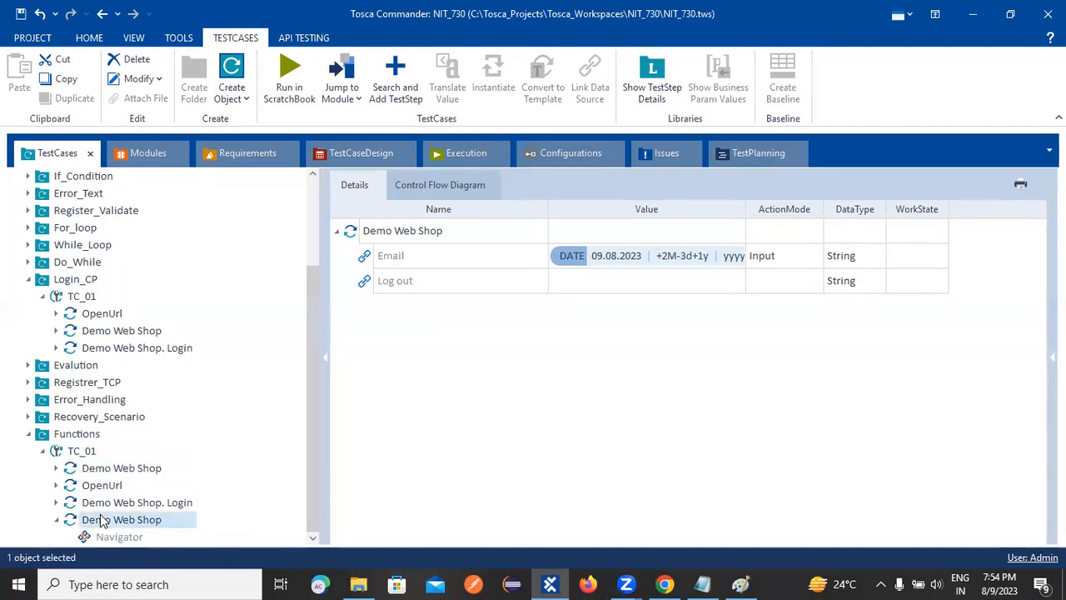
left_click(57, 520)
left_click_drag(69, 535, 83, 486)
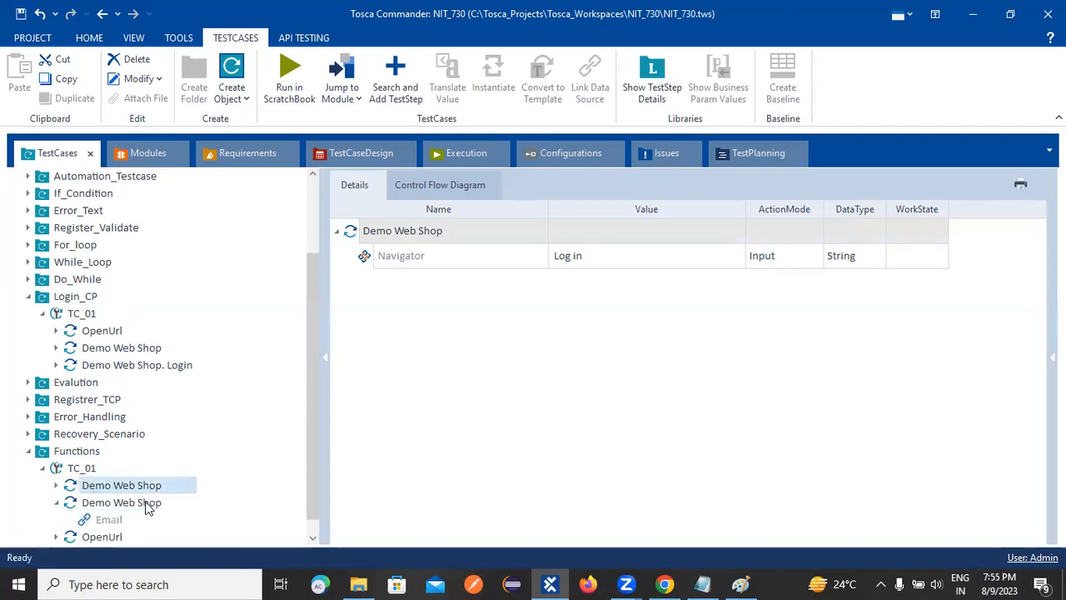
scroll(292, 458, "down", 1)
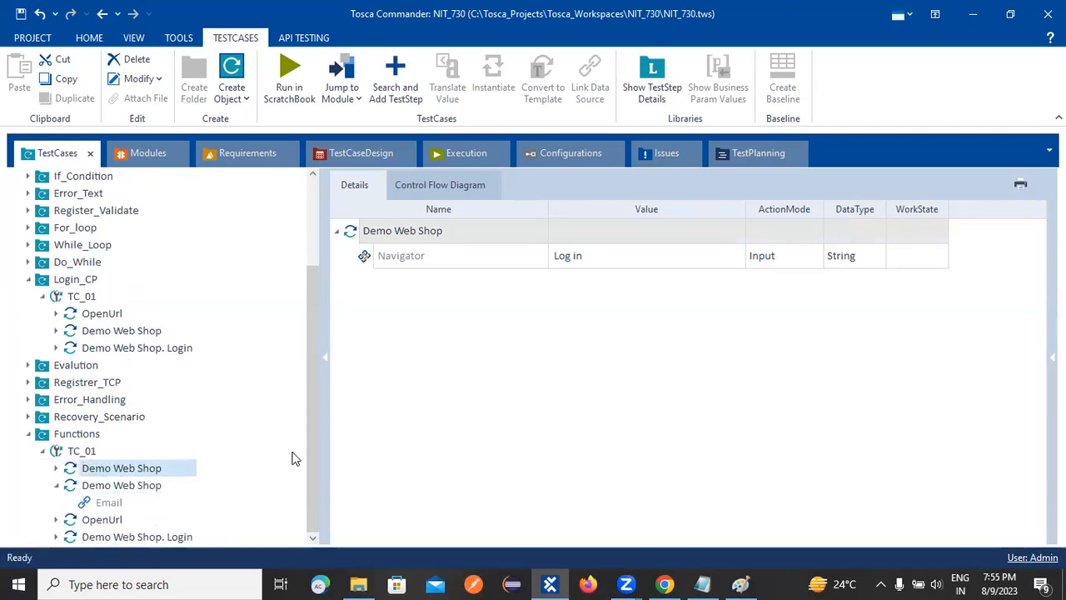
left_click(57, 485)
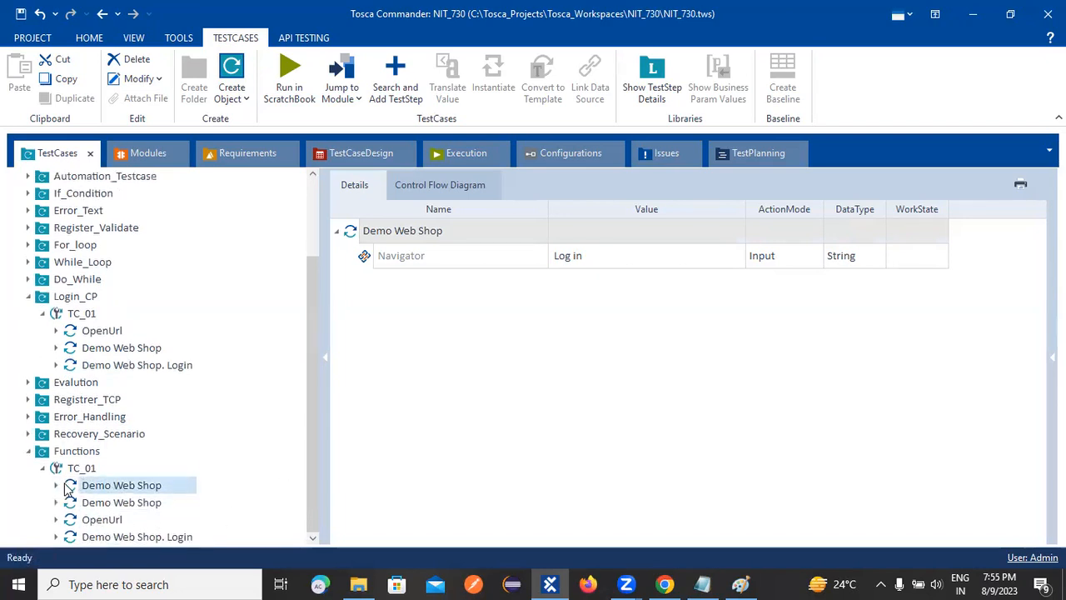
Reorder Functions' TC_01 by moving OpenUrl to the start and the Demo Web Shop step with Email's DATE expression to the end.
left_click(103, 520)
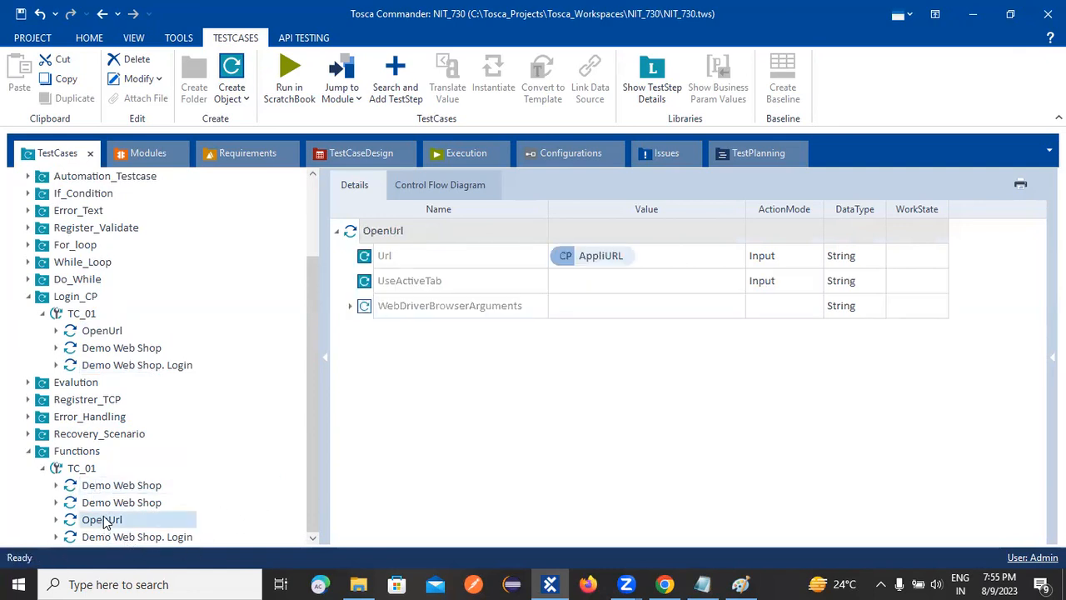
left_click_drag(99, 520, 100, 486)
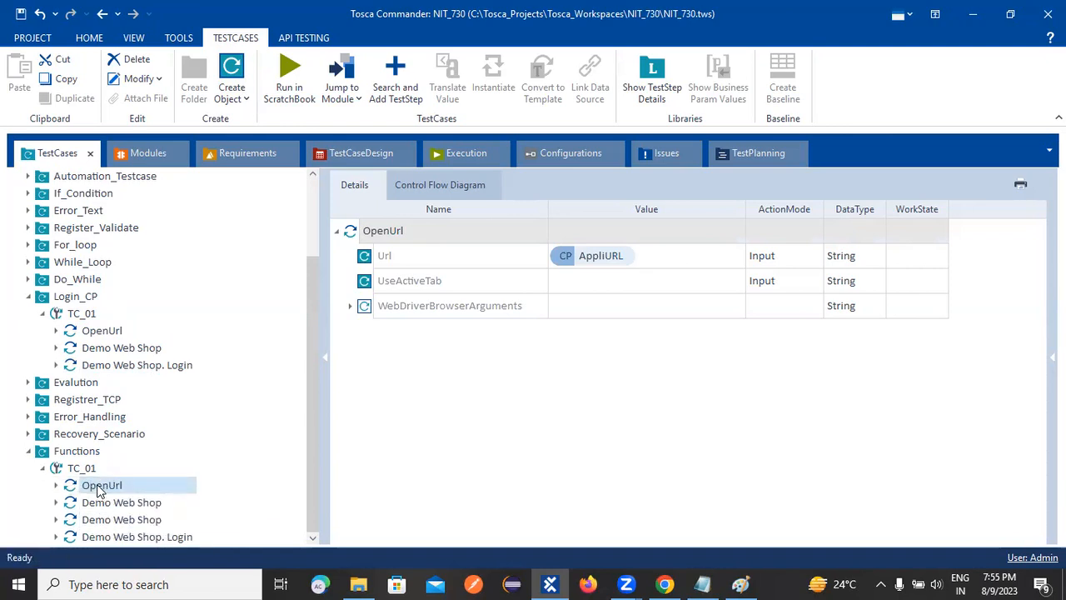
left_click(89, 502)
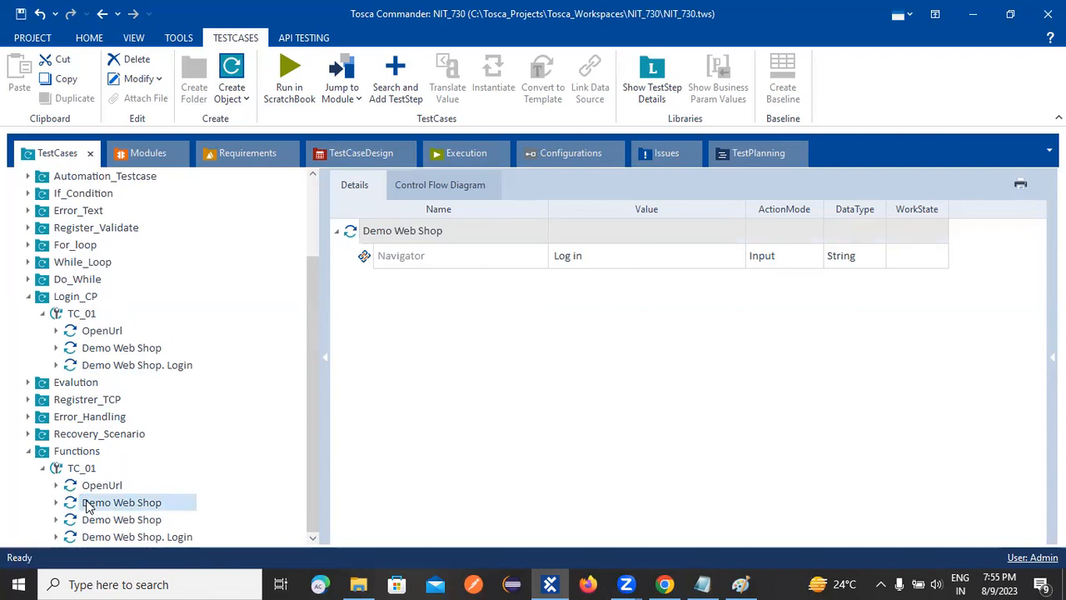
left_click(93, 537)
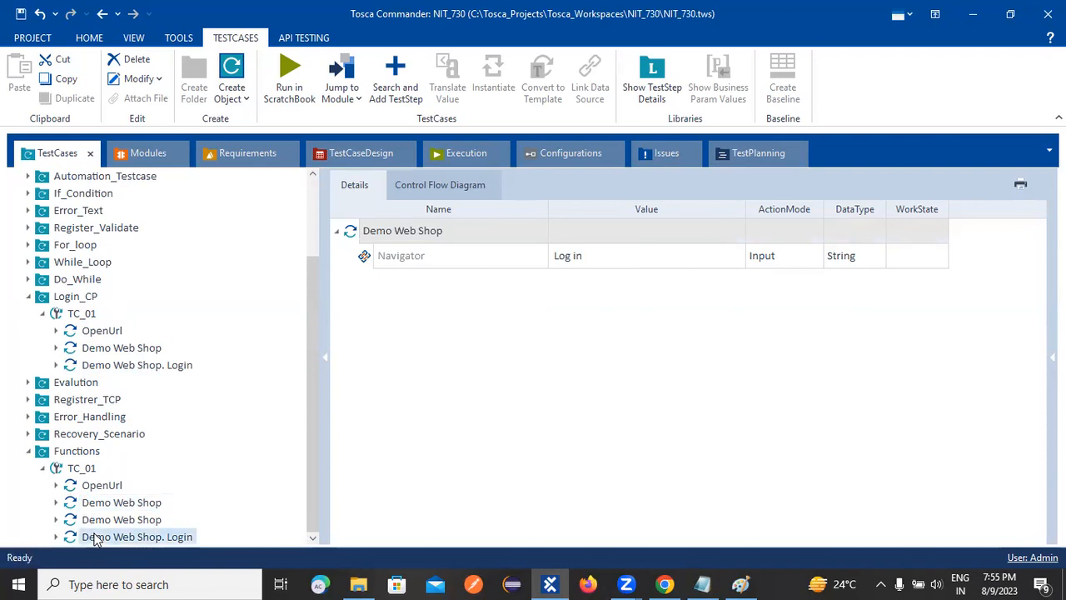
left_click_drag(98, 522, 75, 548)
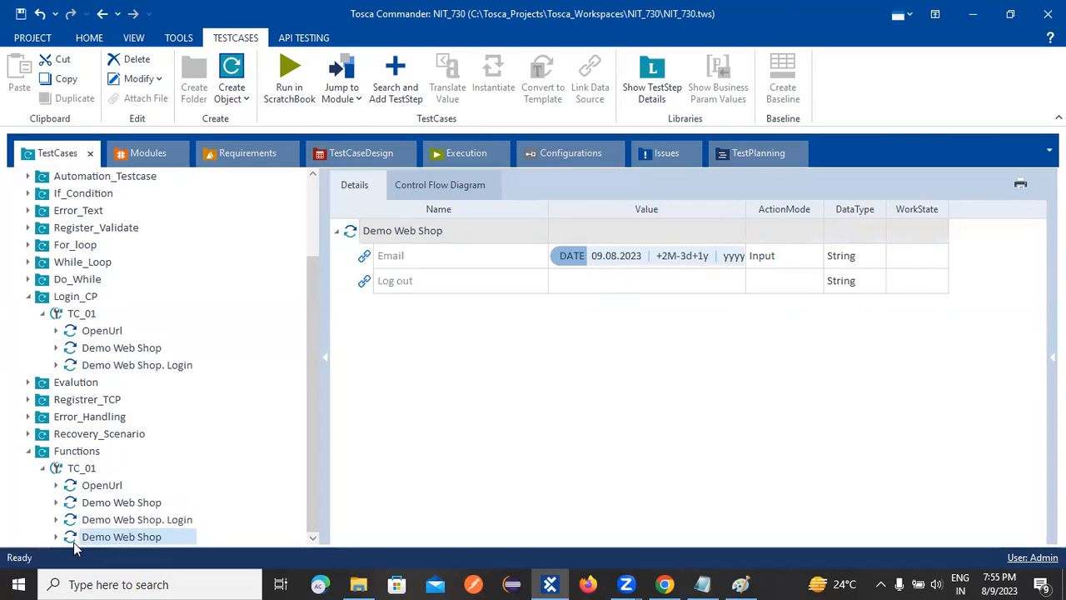
Review the order and the attribute values of the steps in Functions' TC_01.
left_click(98, 490)
left_click(105, 504)
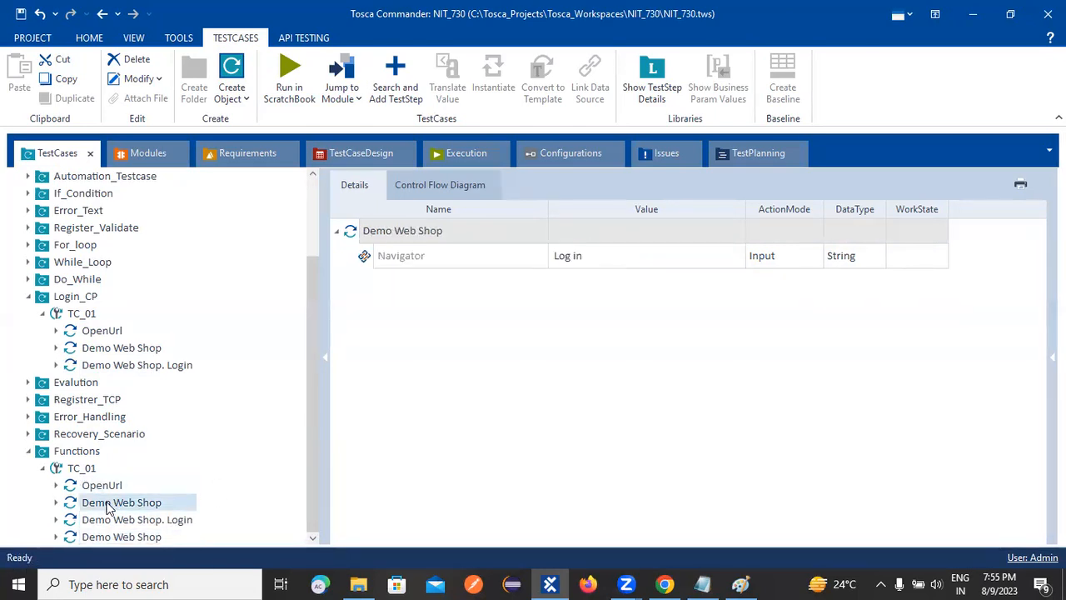
left_click(115, 520)
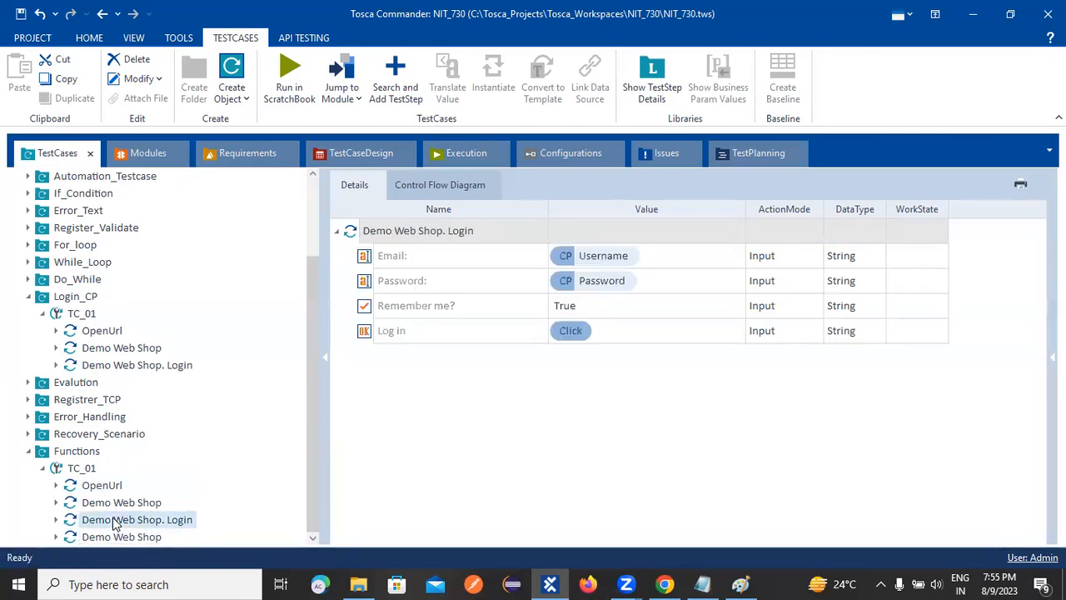
left_click(125, 538)
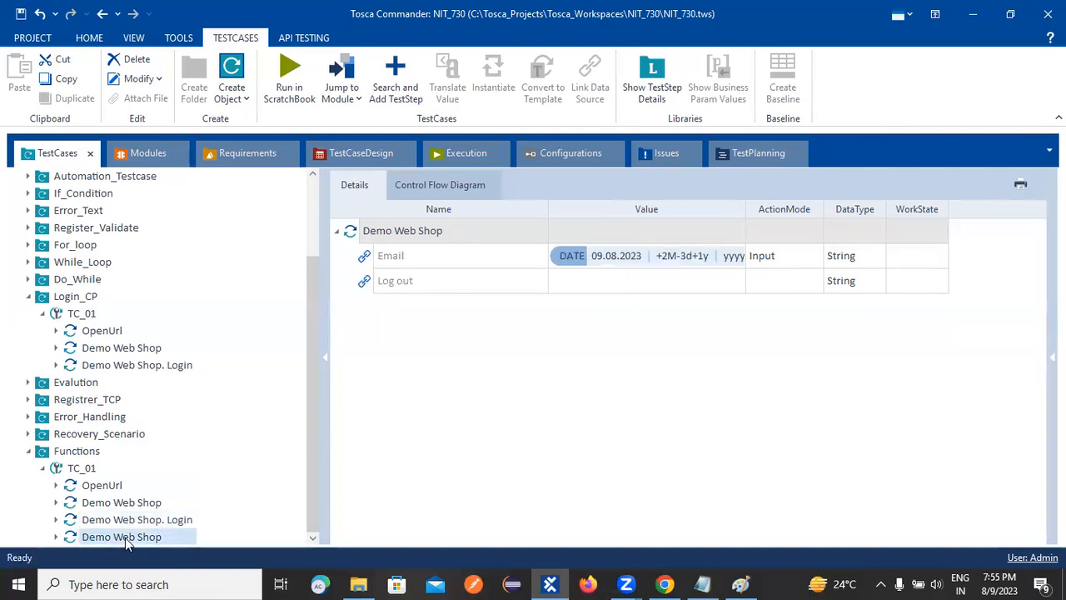
left_click(397, 443)
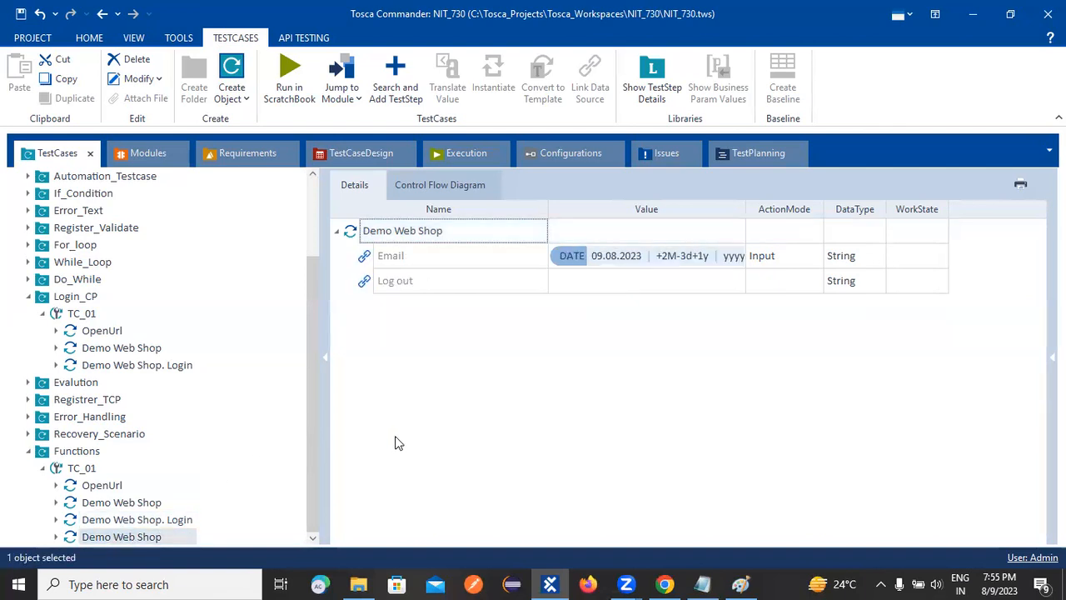
left_click(618, 288)
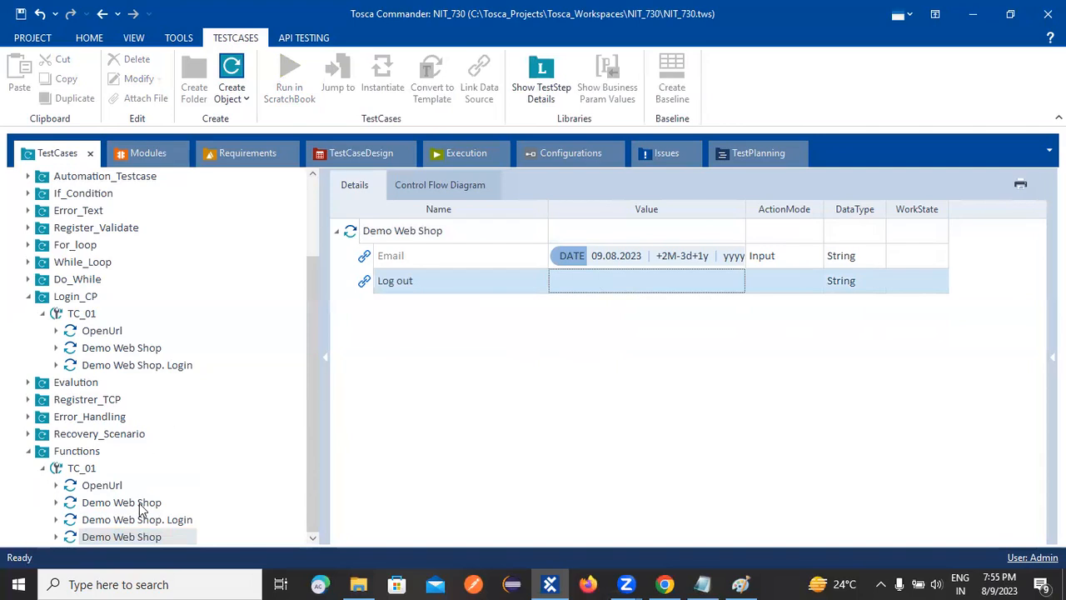
left_click(104, 486)
left_click(129, 505)
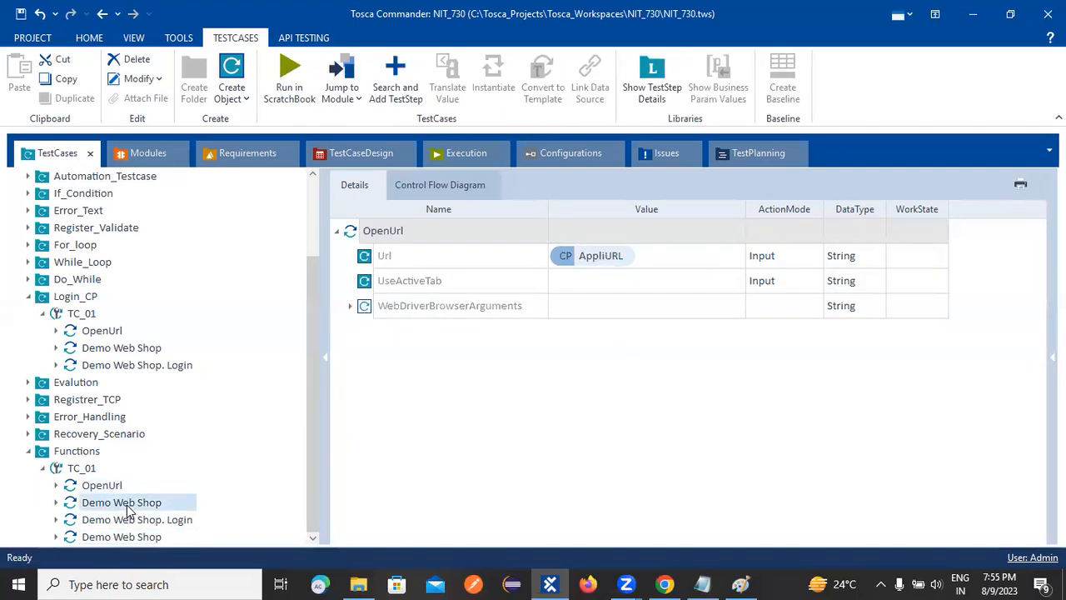
Replace the Email value in the Demo Web Shop. Login step of Functions' TC_01 with {DATE}.
left_click(127, 520)
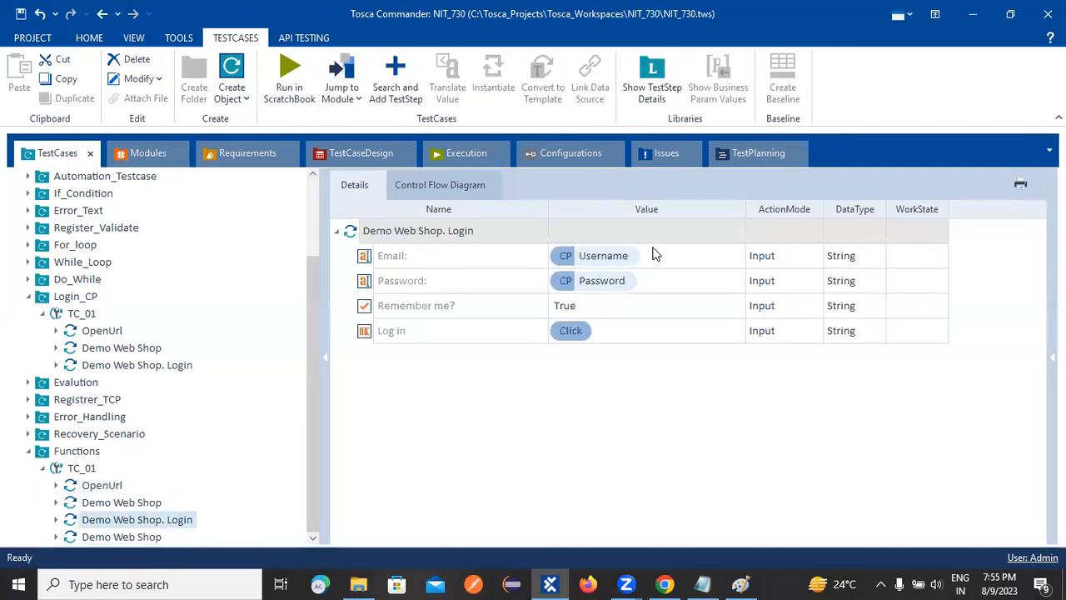
left_click(654, 254)
key("BackSpace")
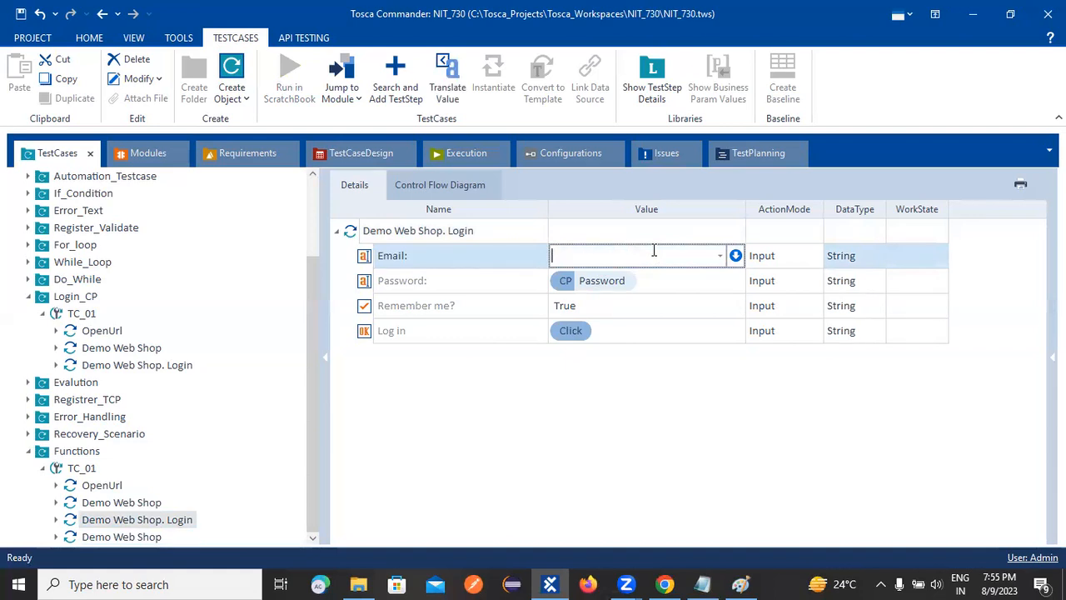
type("{DAT")
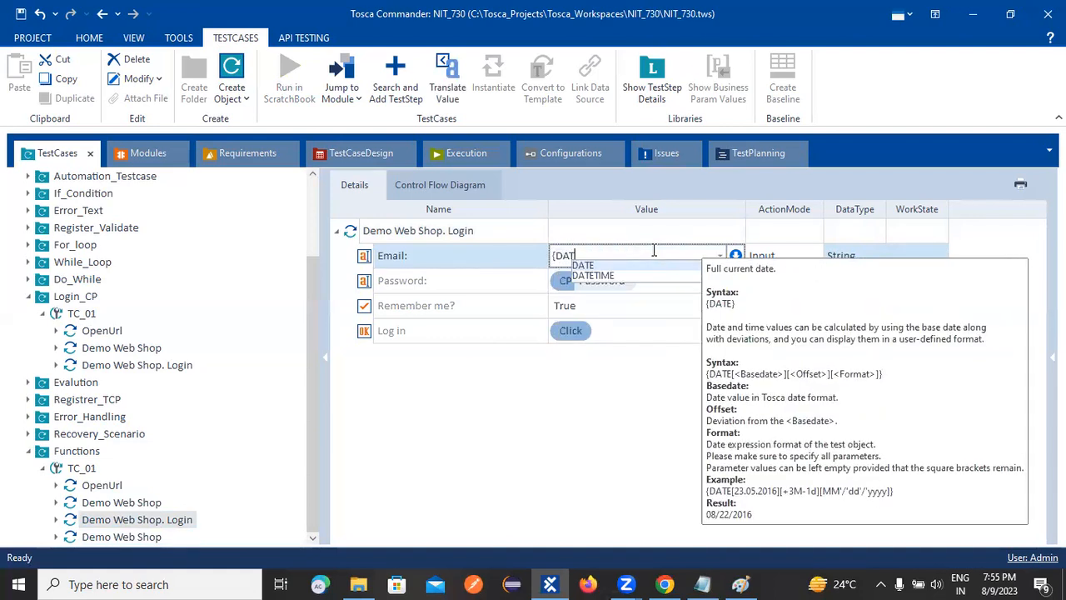
type("E}")
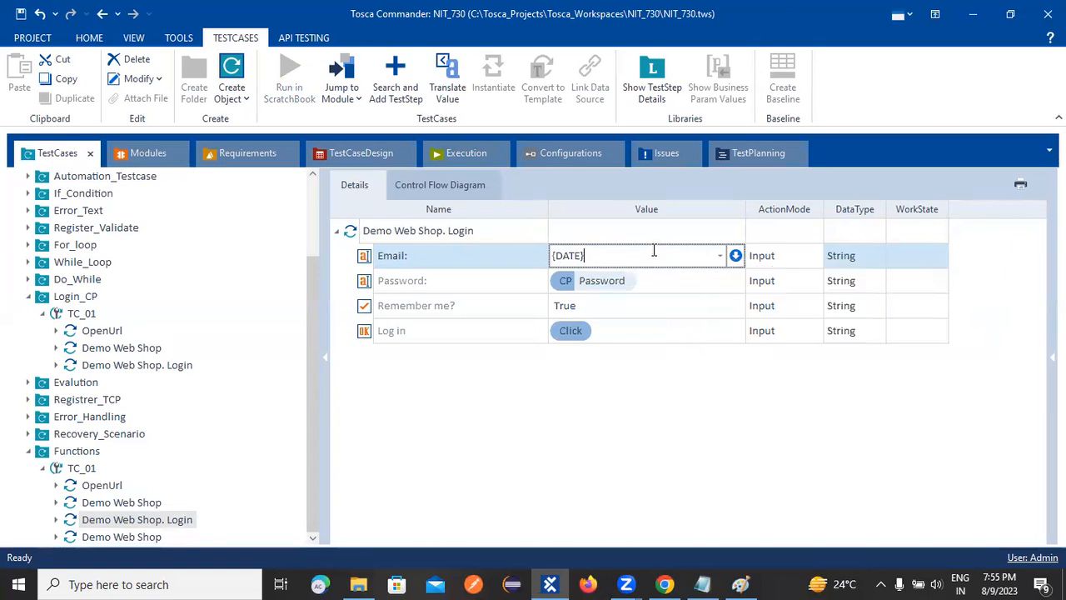
key("Return")
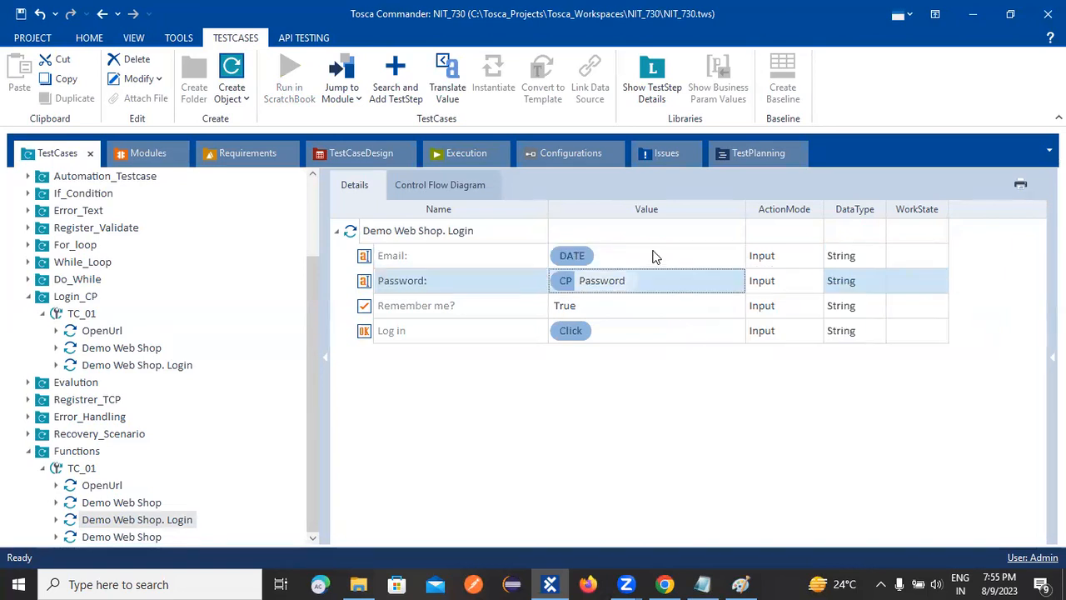
Cut the full DATE expression from the Email value of the last Demo Web Shop step in Functions' TC_01.
left_click(630, 467)
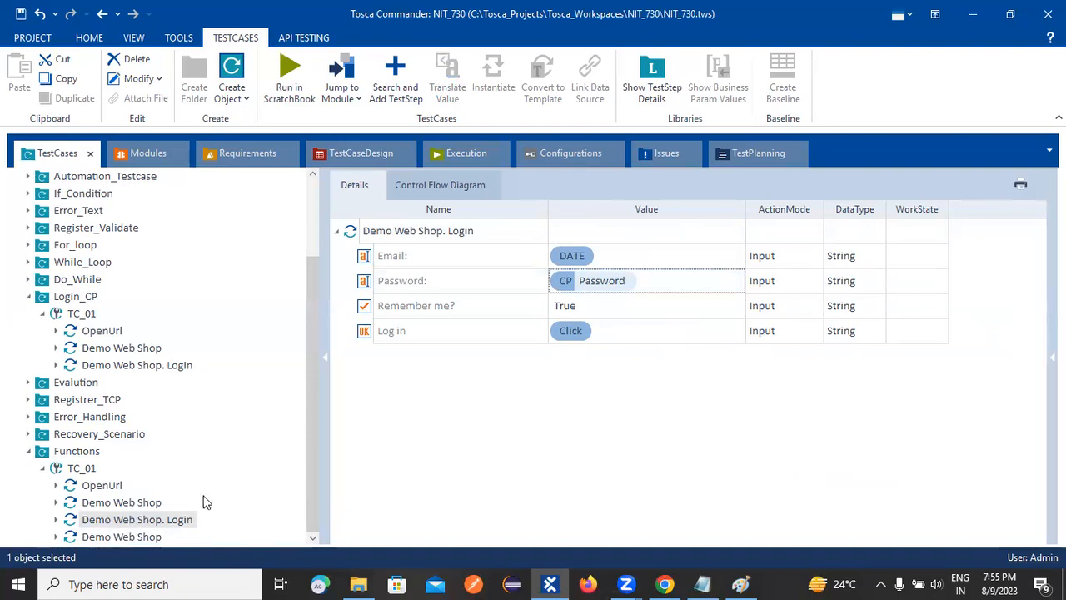
left_click(93, 538)
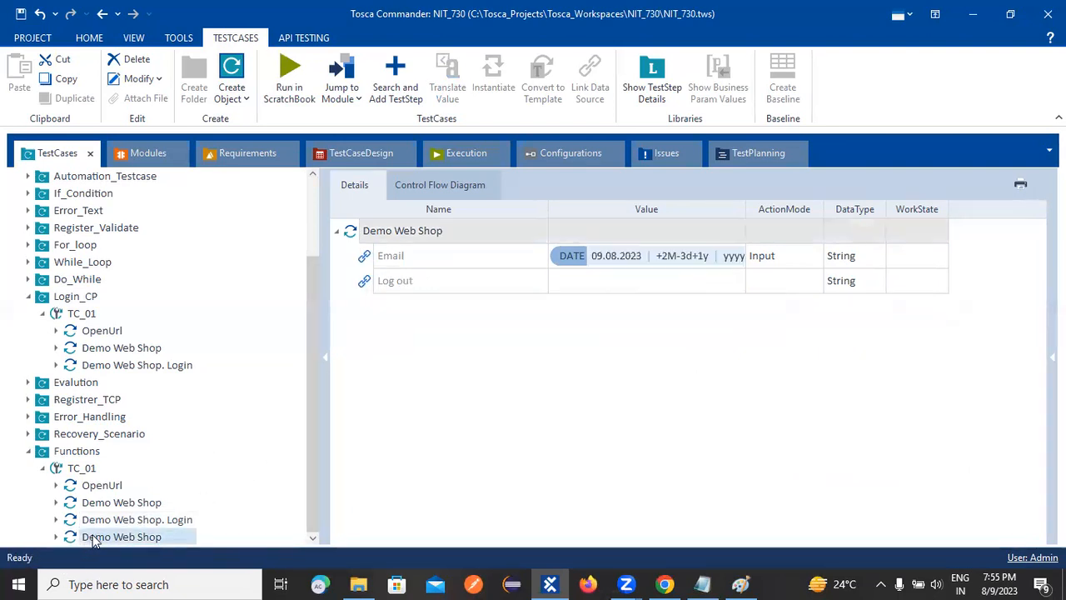
left_click(732, 257)
left_click(740, 263)
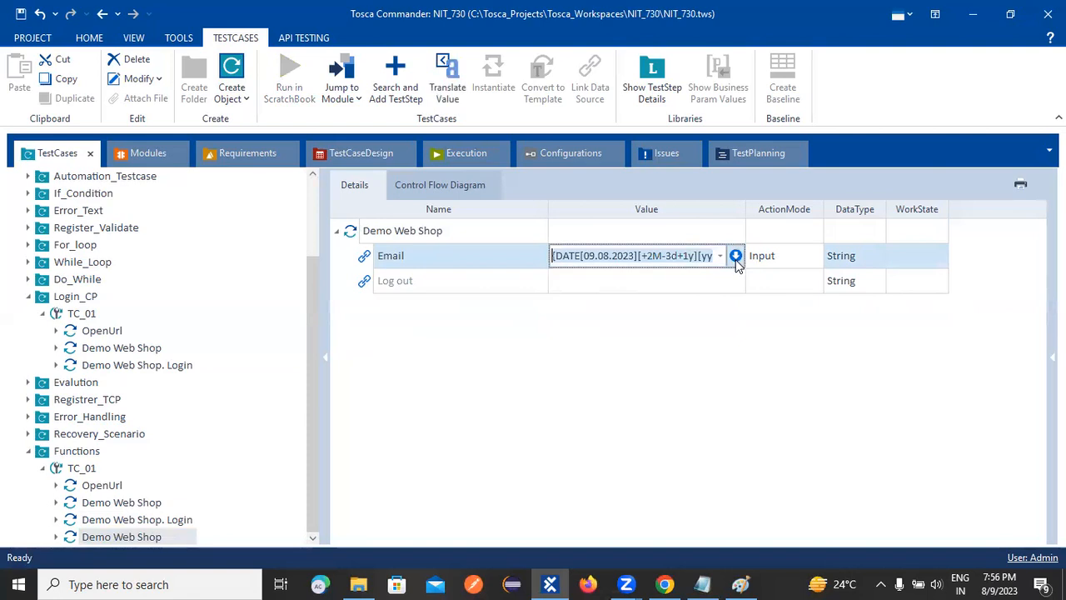
left_click(736, 258)
left_click(690, 277)
left_click_drag(938, 281, 636, 273)
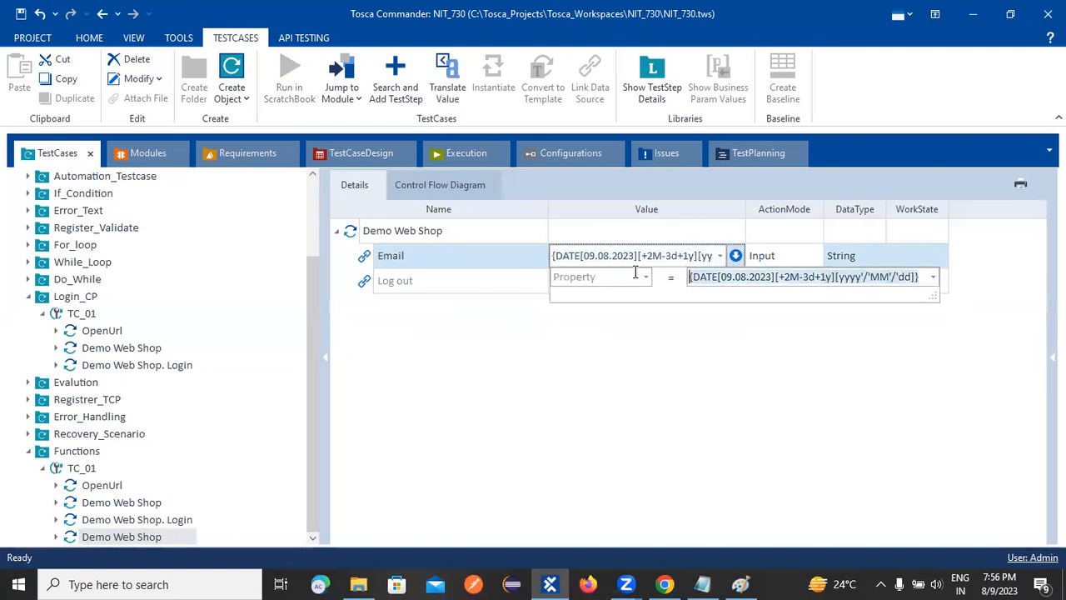
key("ctrl+x")
Switch to the ToSca notes in Notepad and paste {DATE[09.08.2023][+2M-3d+1y][yyyy'/'MM'/'dd]} on a new line below {DATE[][][]}.
left_click(702, 584)
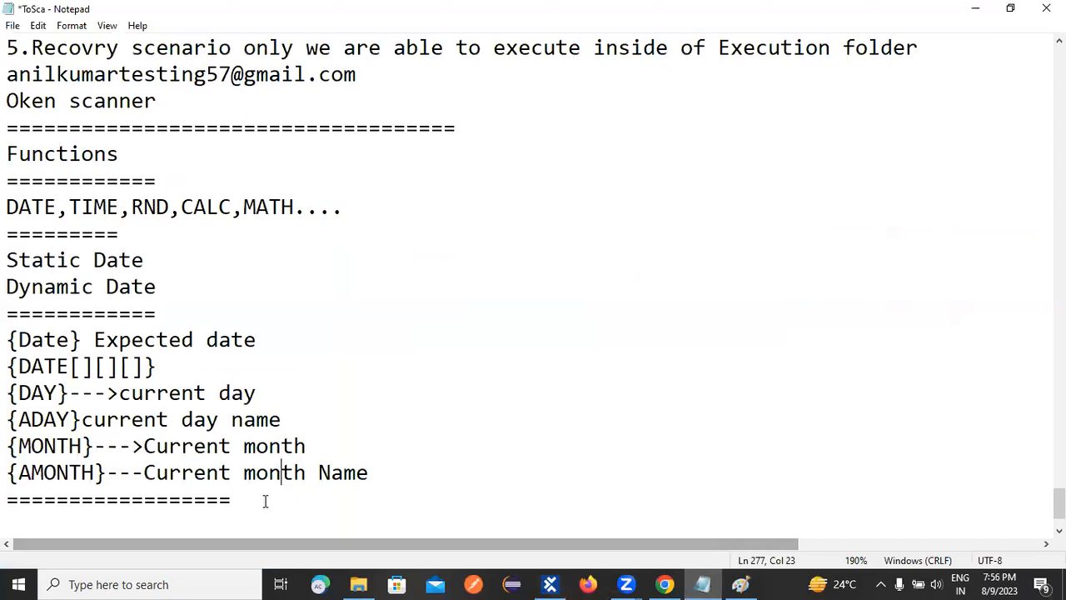
left_click(195, 372)
key("Return")
key("ctrl+v")
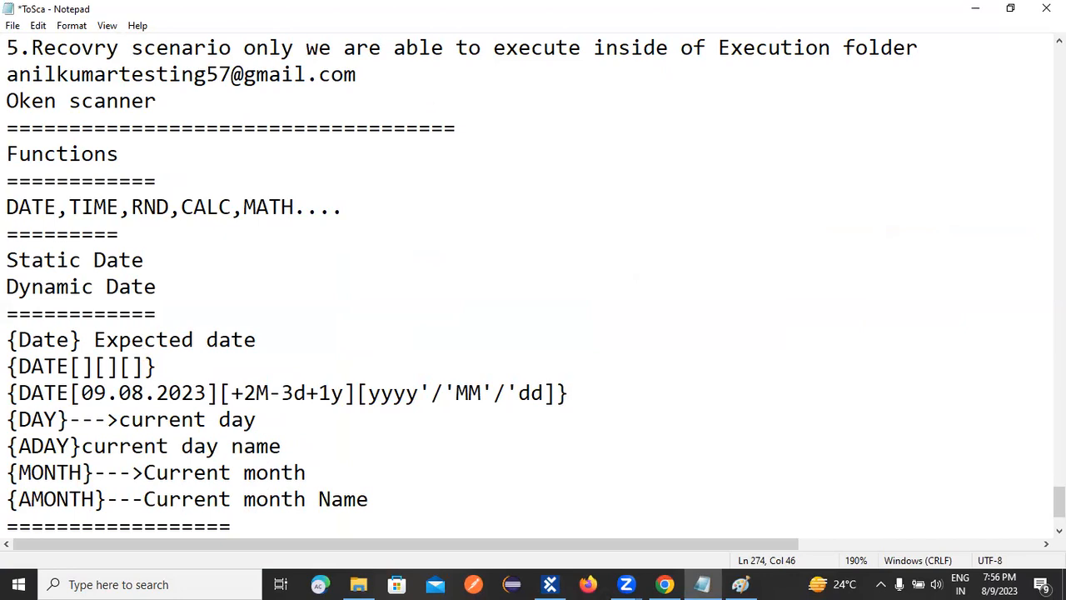
Return to Tosca Commander, go through the steps of Functions' TC_01 and run the test case in ScratchBook.
left_click(550, 584)
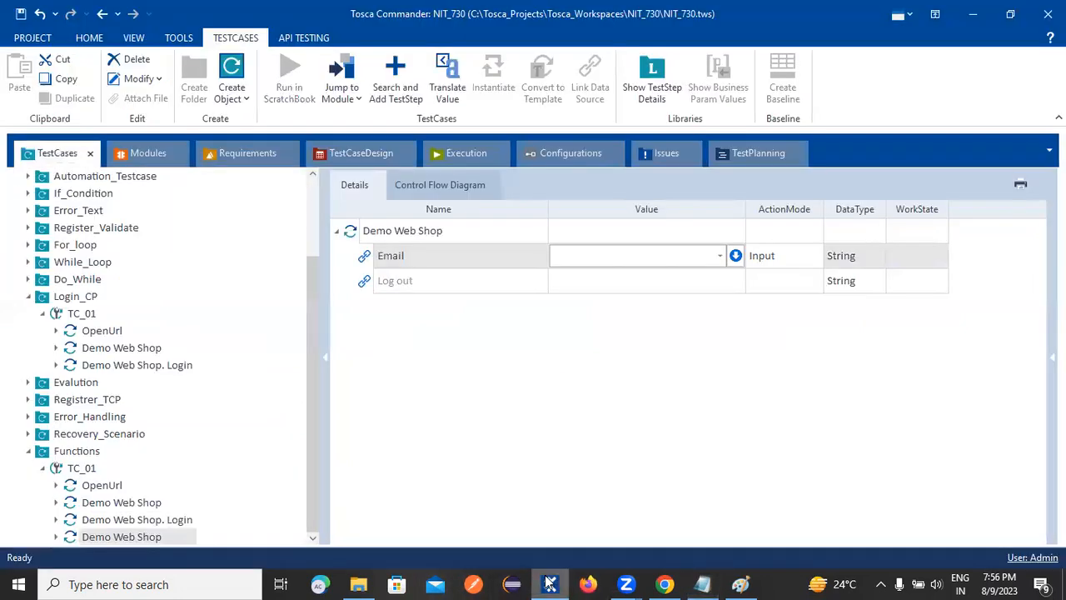
left_click(96, 484)
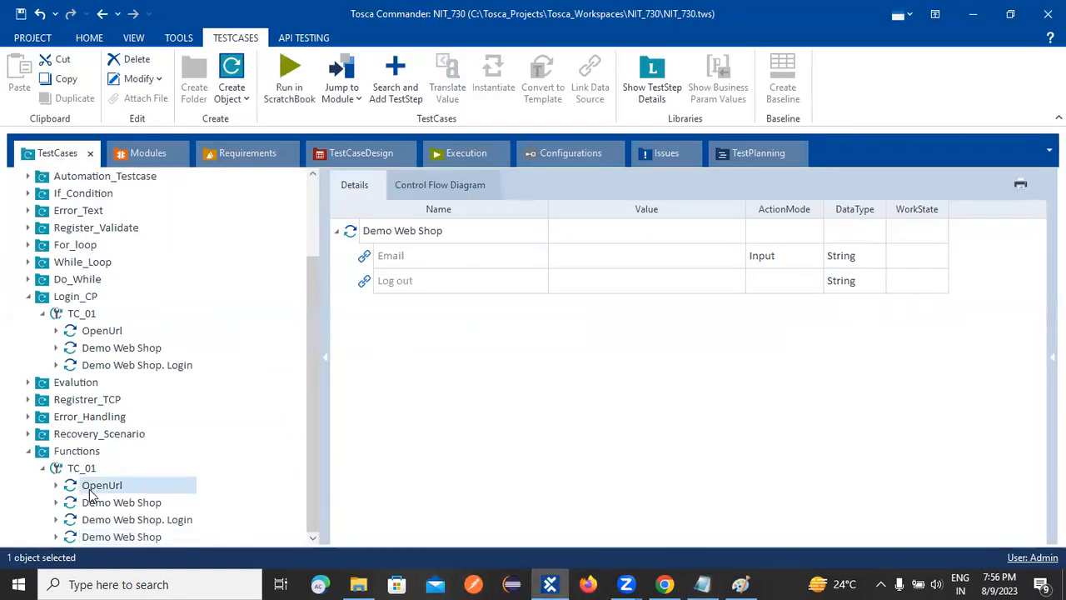
left_click(93, 503)
left_click(99, 520)
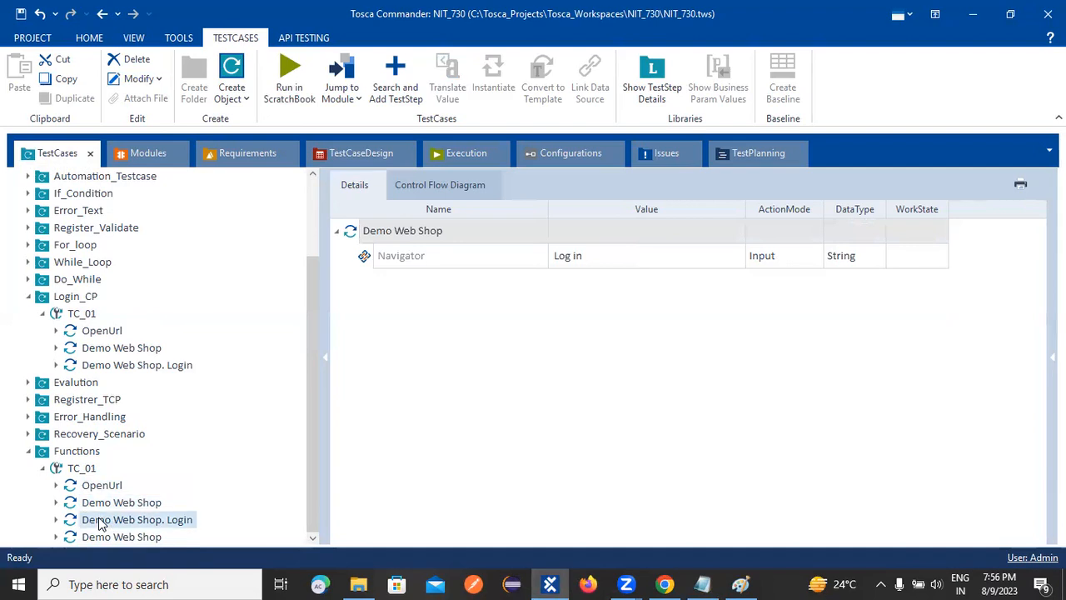
left_click(100, 536)
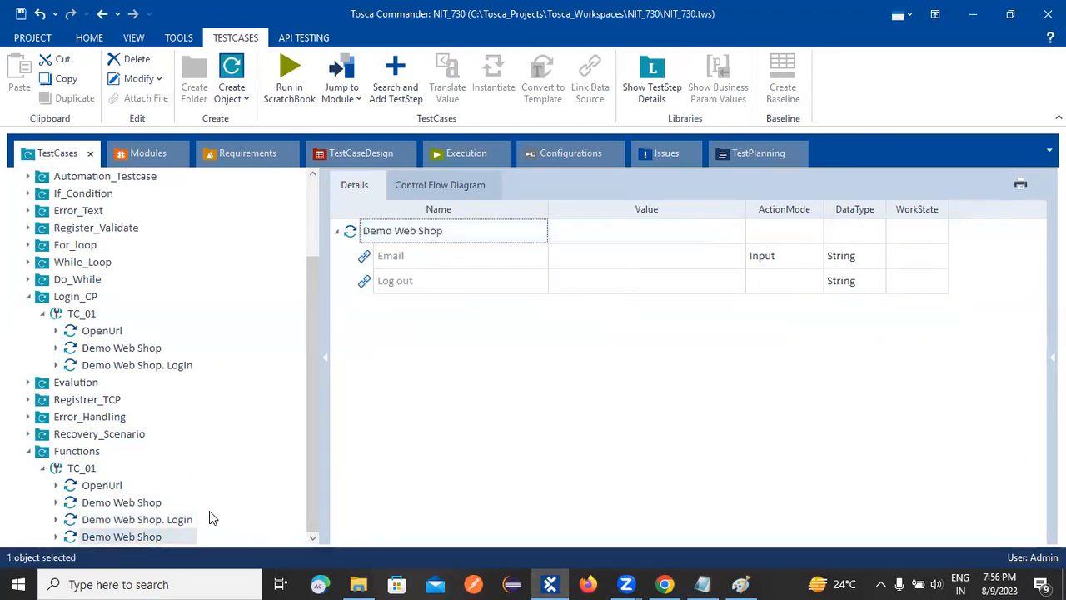
left_click(664, 583)
left_click(663, 583)
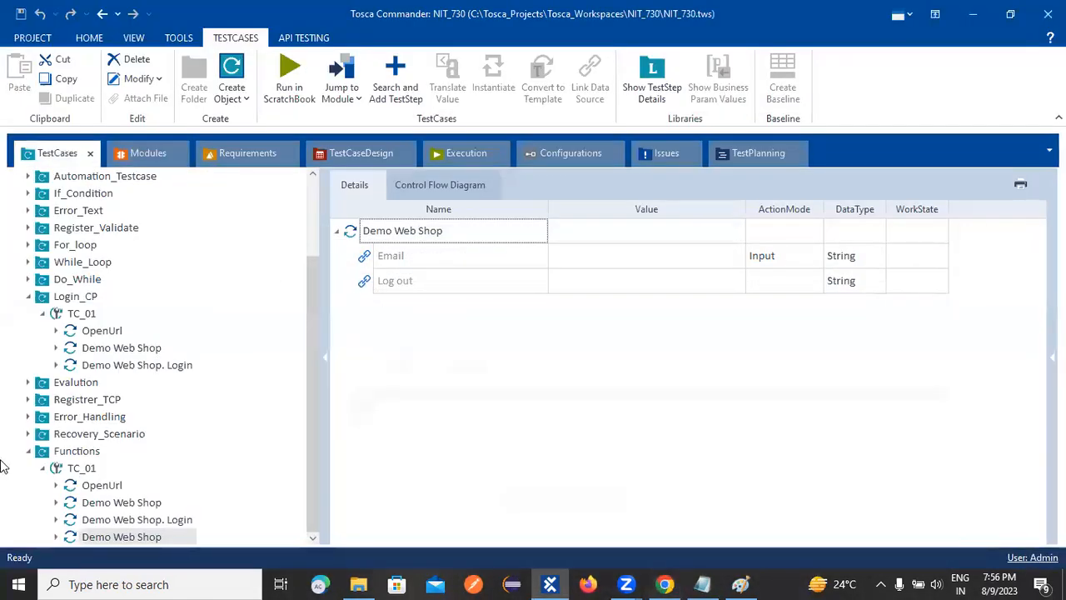
right_click(89, 474)
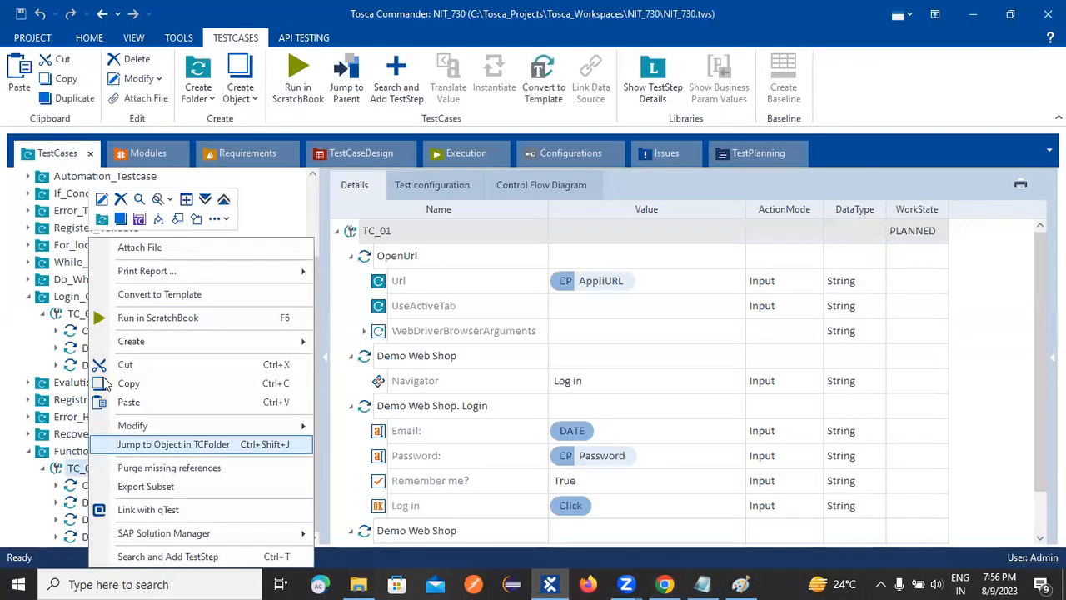
left_click(134, 315)
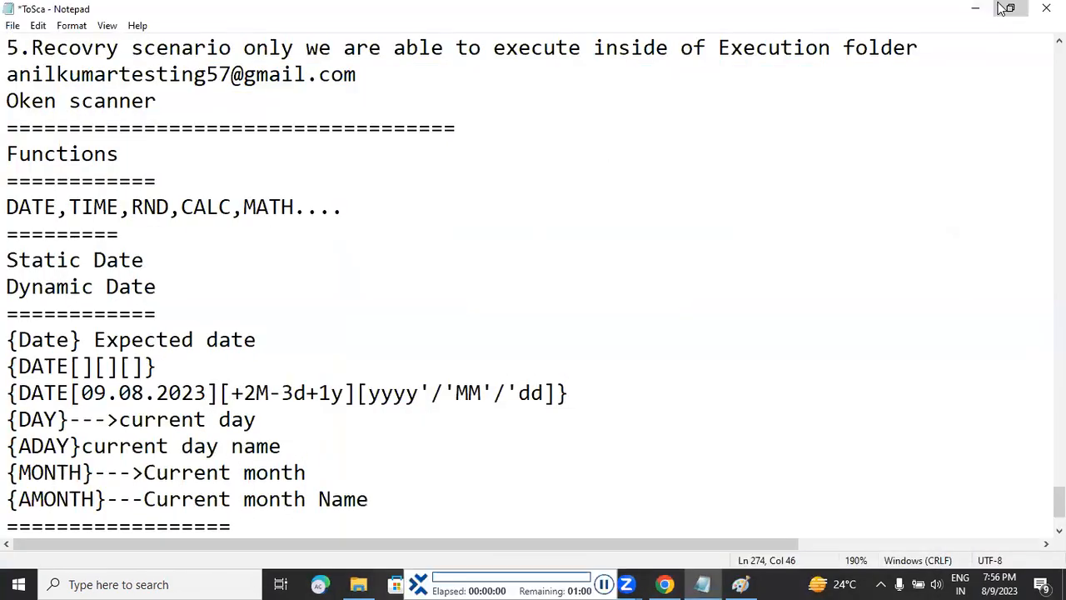
Check the Email entry made by the run on the Demo Web Shop login page and close the ScratchBook results.
left_click(1005, 9)
left_click(977, 105)
left_click(976, 10)
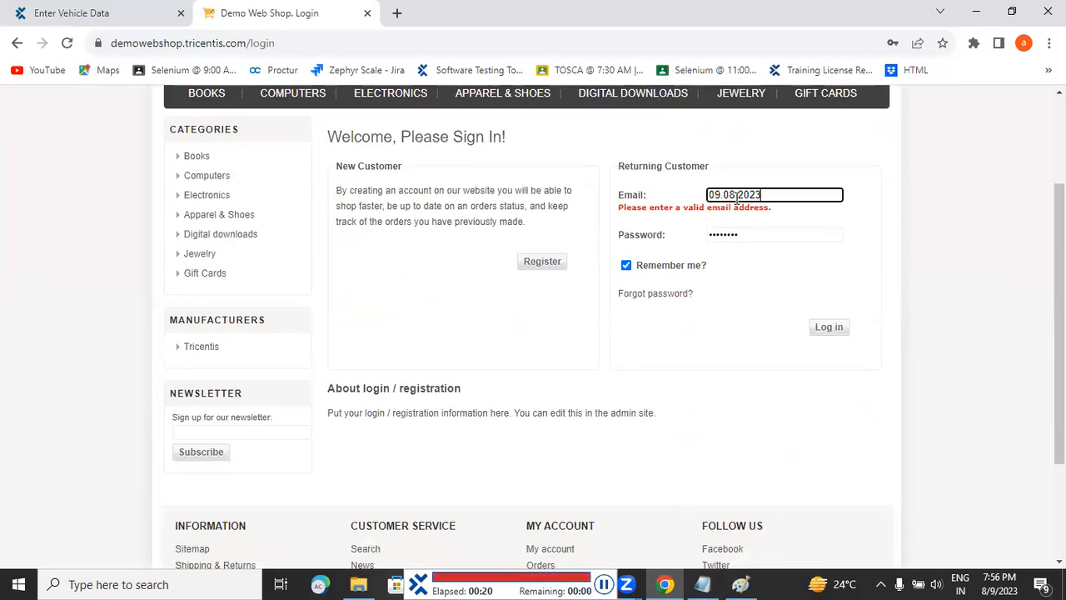
left_click(976, 11)
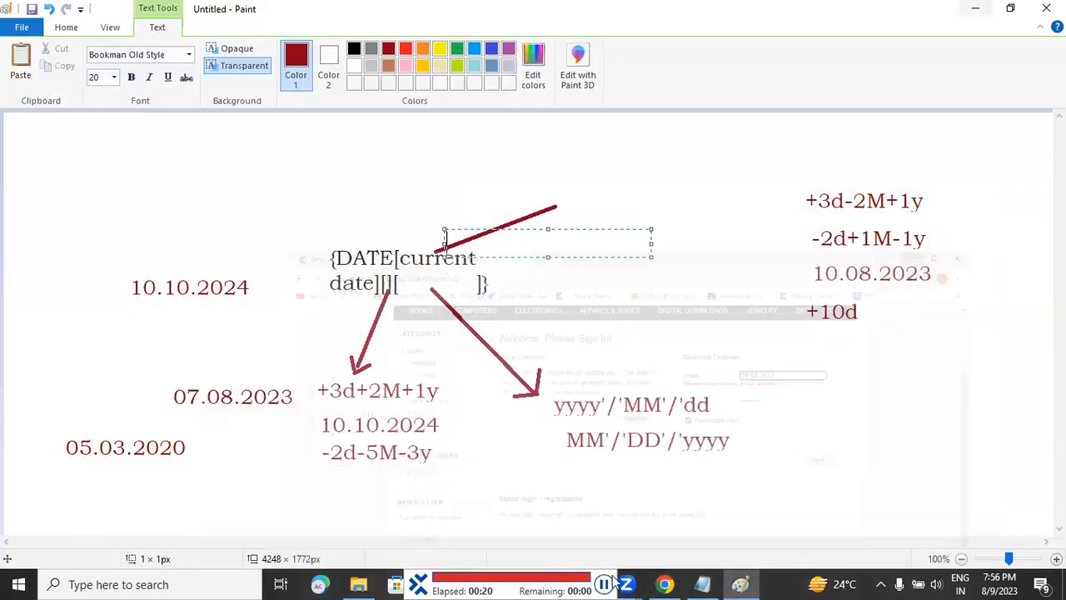
left_click(511, 583)
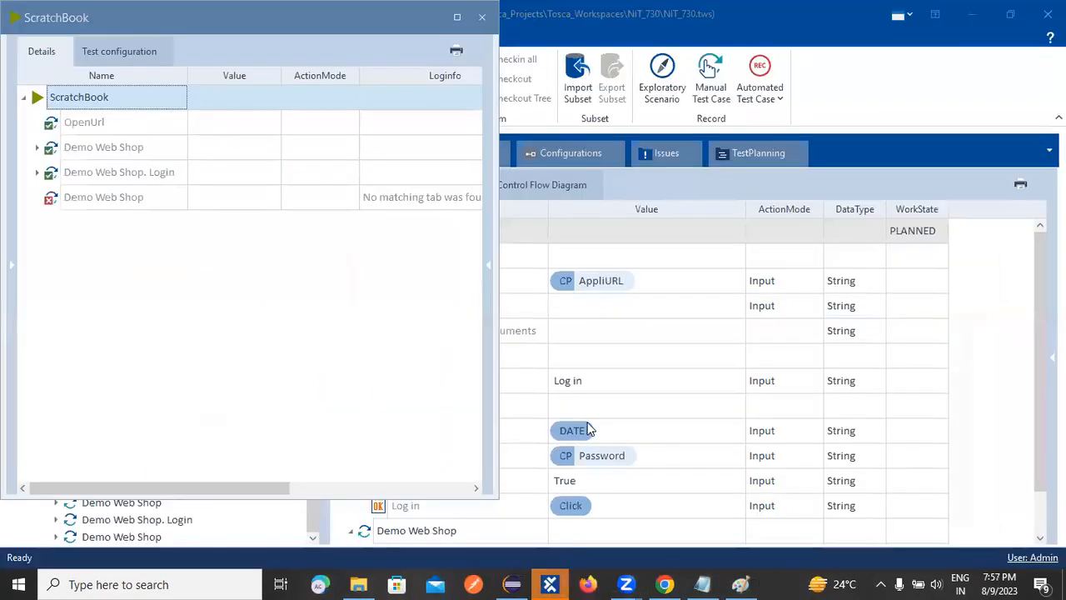
left_click(482, 17)
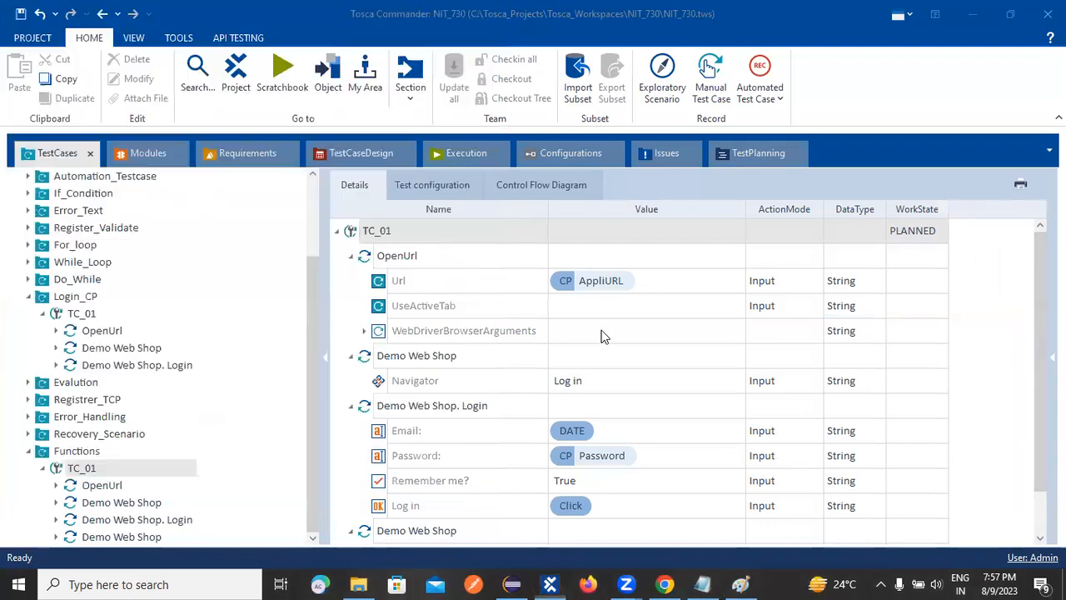
Replace the Email value of the Demo Web Shop. Login step with {DATE[09.08.2023][+2M-3d+1y][yyyy'/'MM'/'dd]}.
left_click(604, 431)
left_click(604, 431)
key("BackSpace")
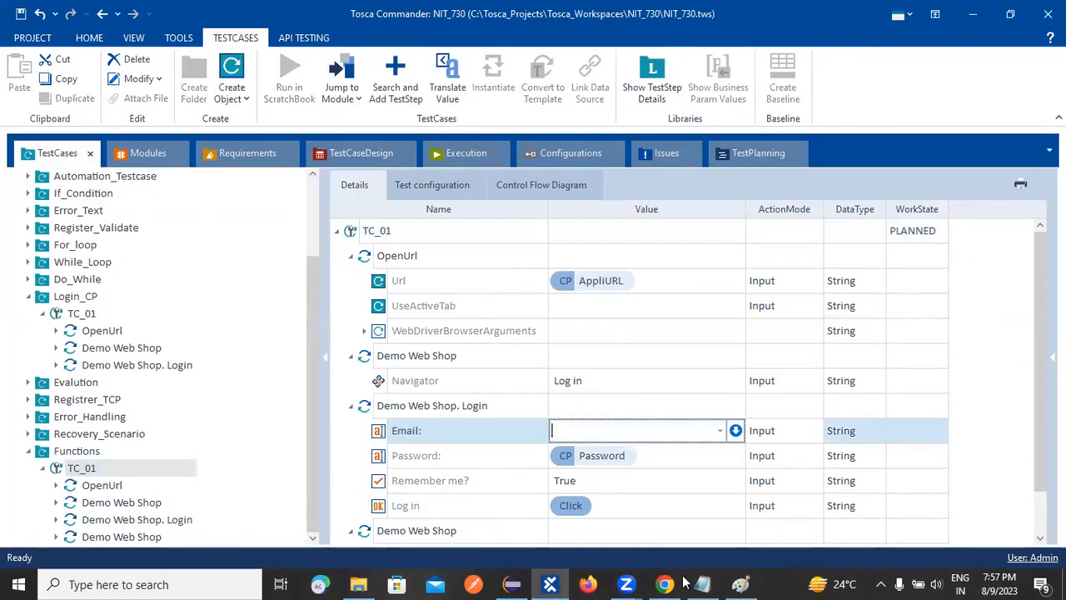
key("ctrl+v")
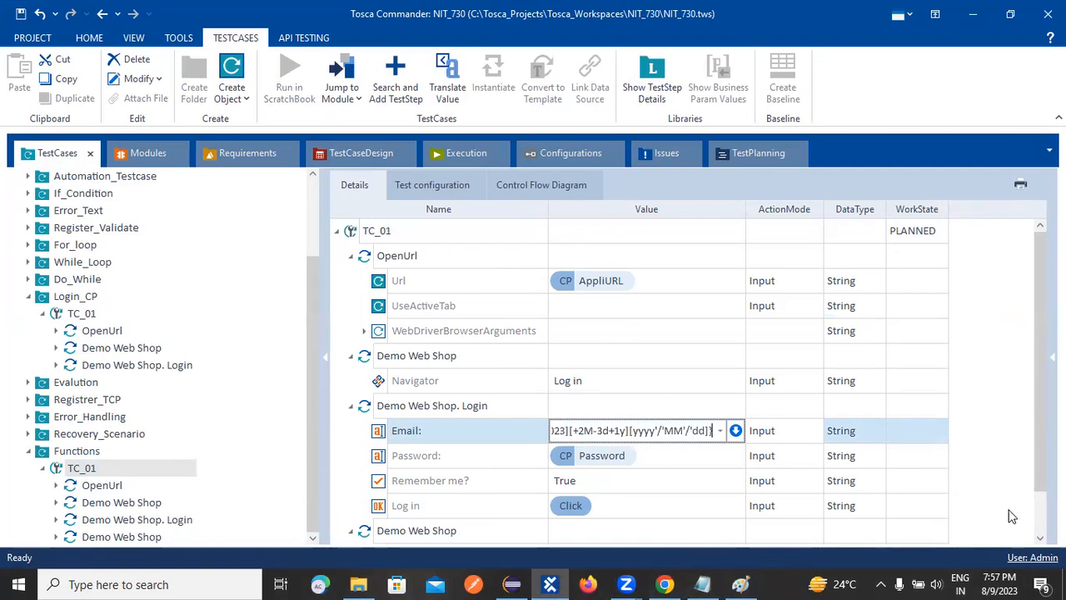
key("Return")
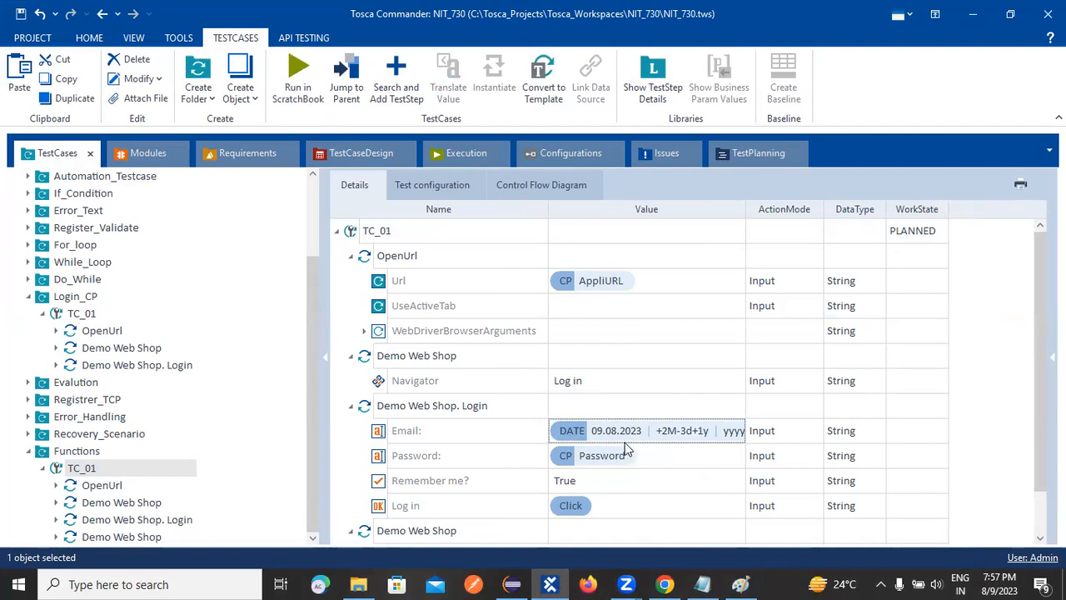
Close the browser showing the Demo Web Shop login page and cancel the Eclipse workspace launcher, returning to Tosca Commander.
left_click(666, 584)
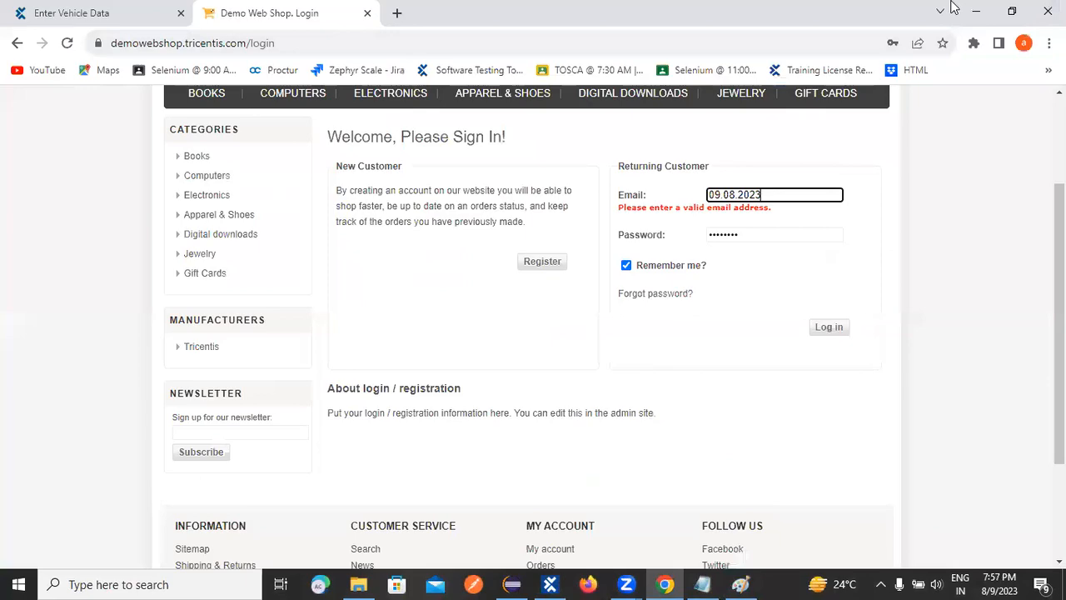
left_click(1047, 10)
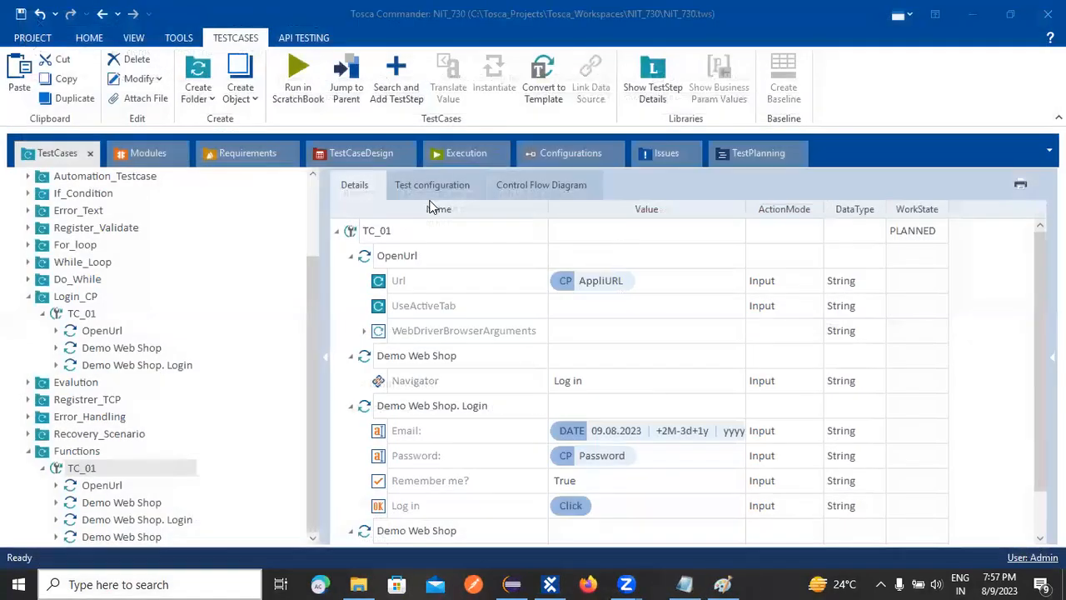
left_click(973, 14)
left_click(970, 9)
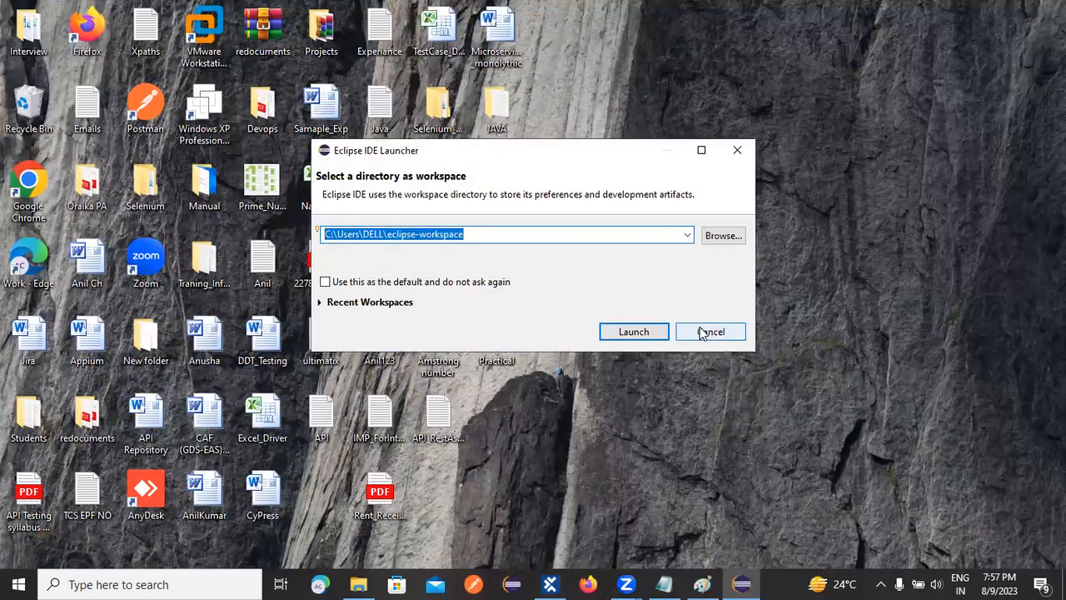
left_click(704, 333)
left_click(549, 583)
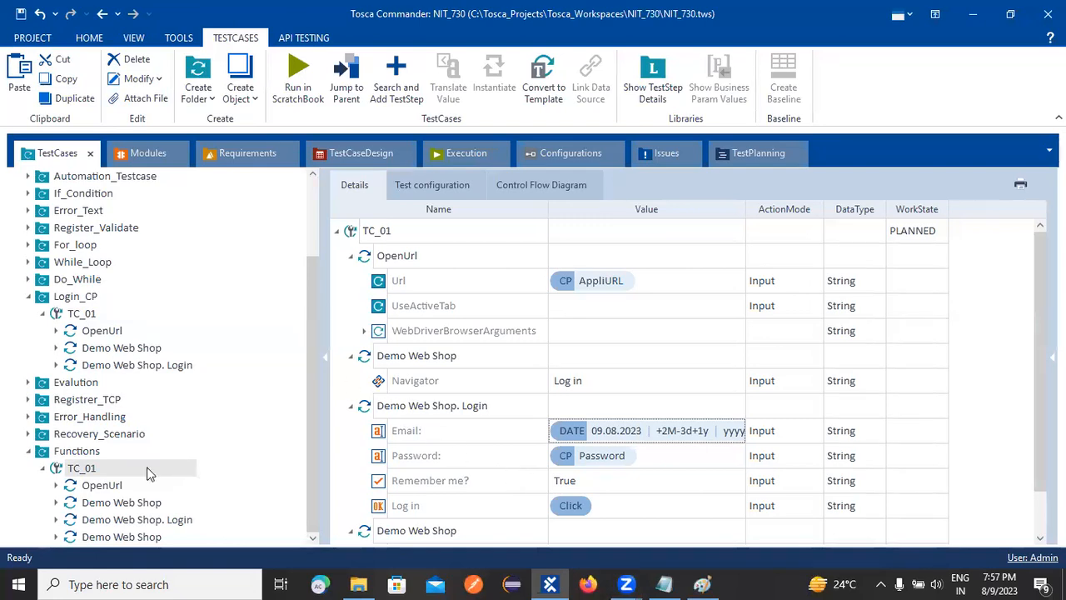
Run Functions' TC_01 in ScratchBook with the offset DATE expression and inspect the Email field on the login page.
right_click(87, 470)
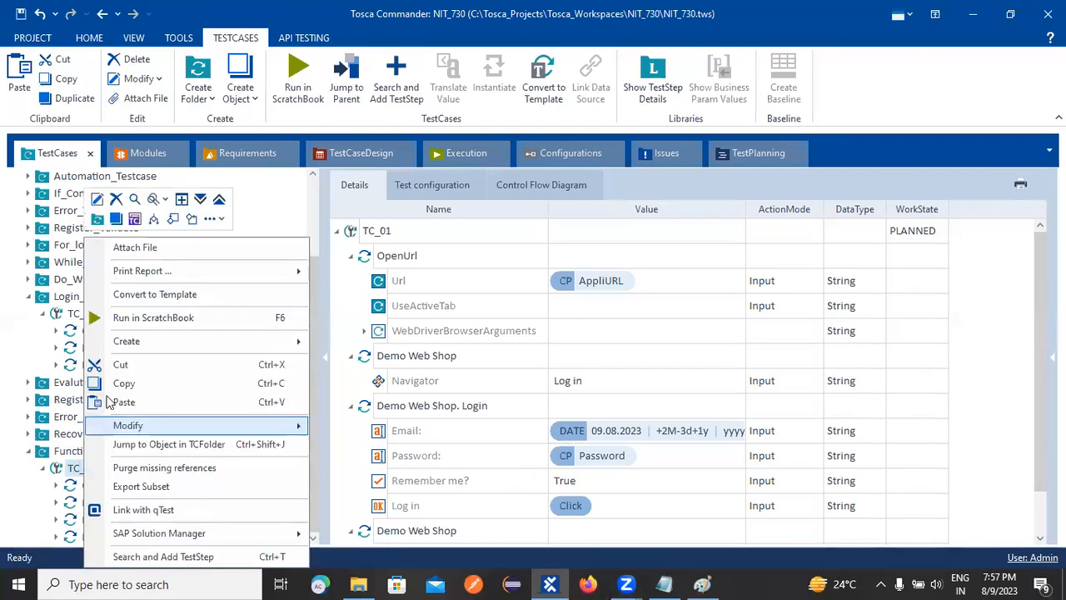
left_click(116, 318)
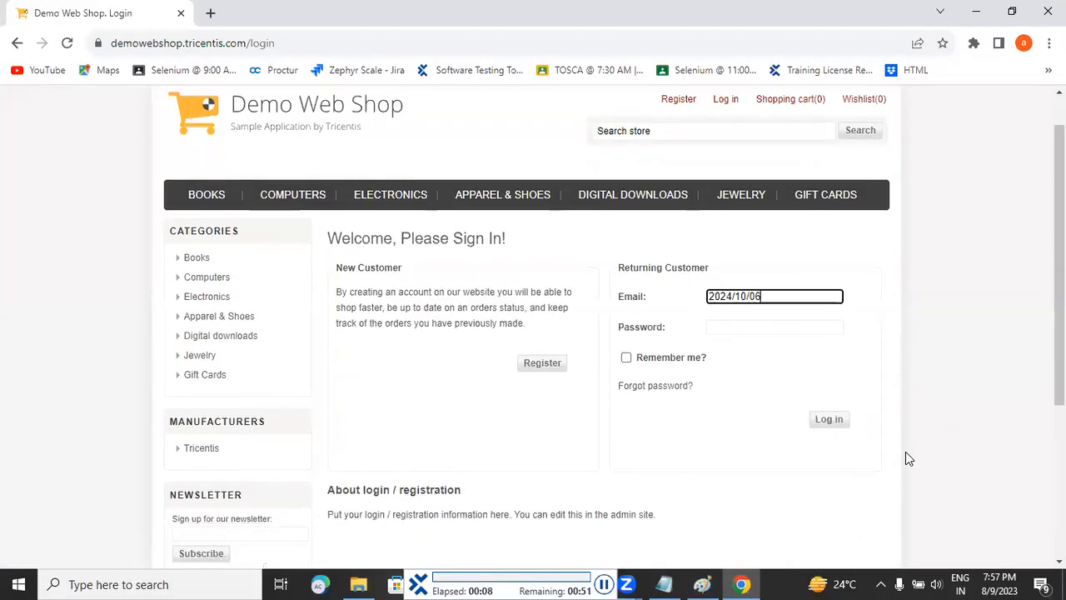
left_click(829, 329)
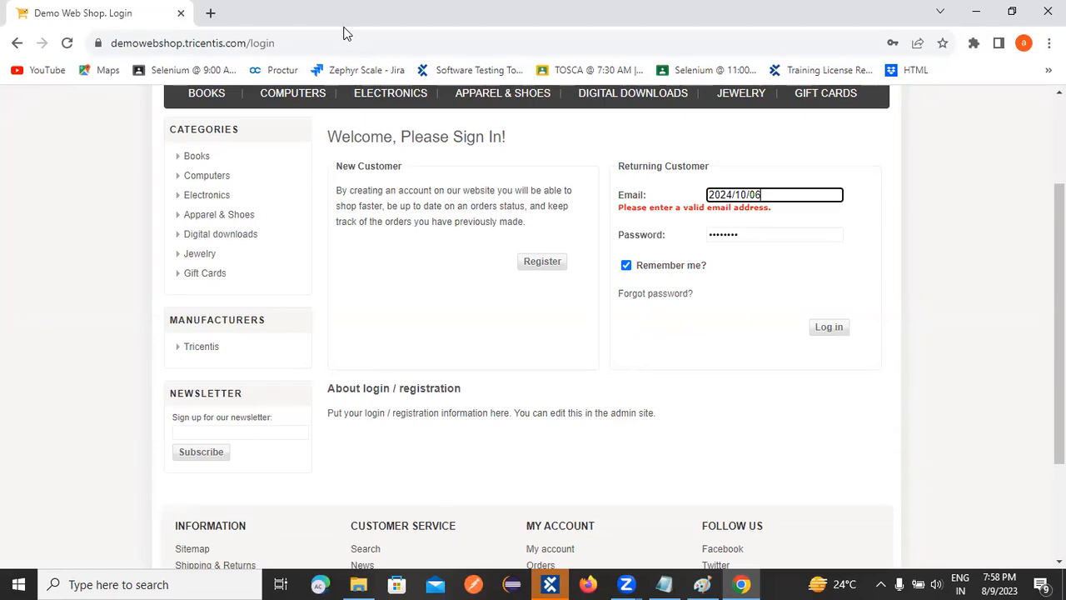
left_click(558, 583)
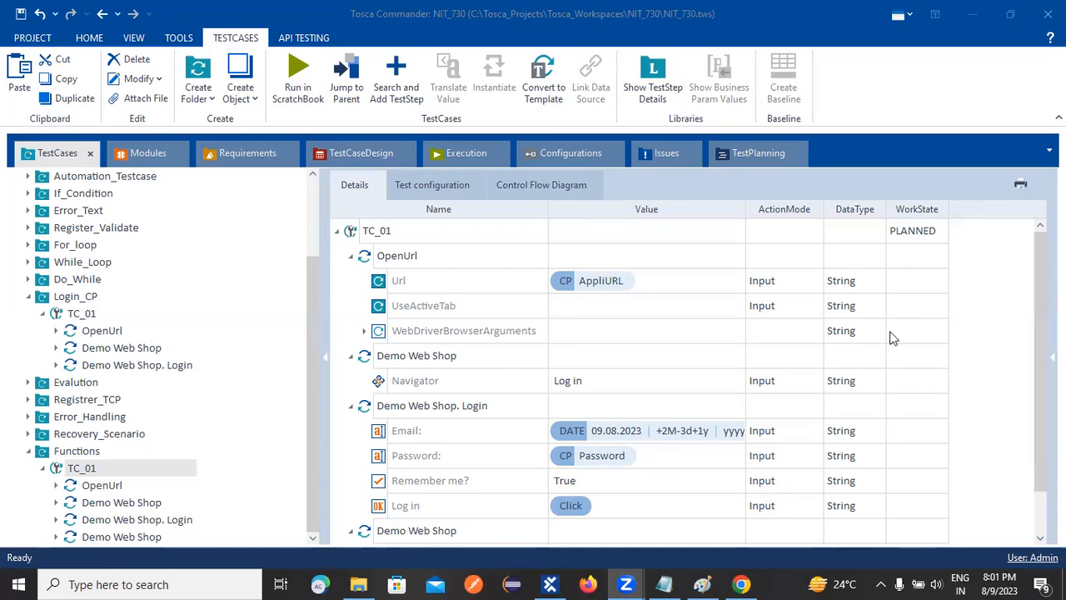
View the project's Configurations and the test configuration parameters of Functions' TC_01.
left_click(571, 155)
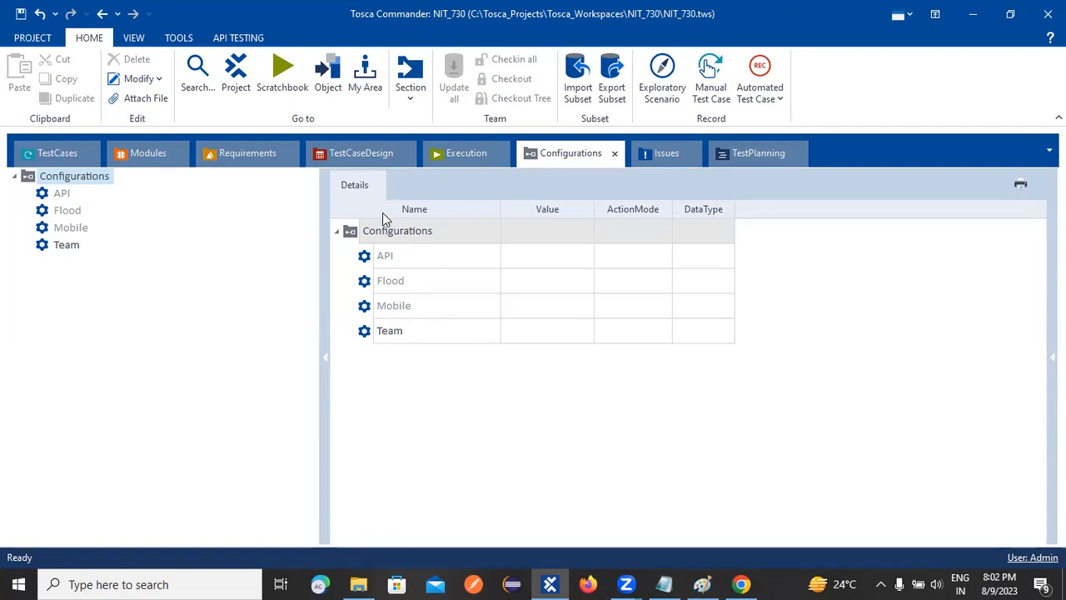
right_click(361, 237)
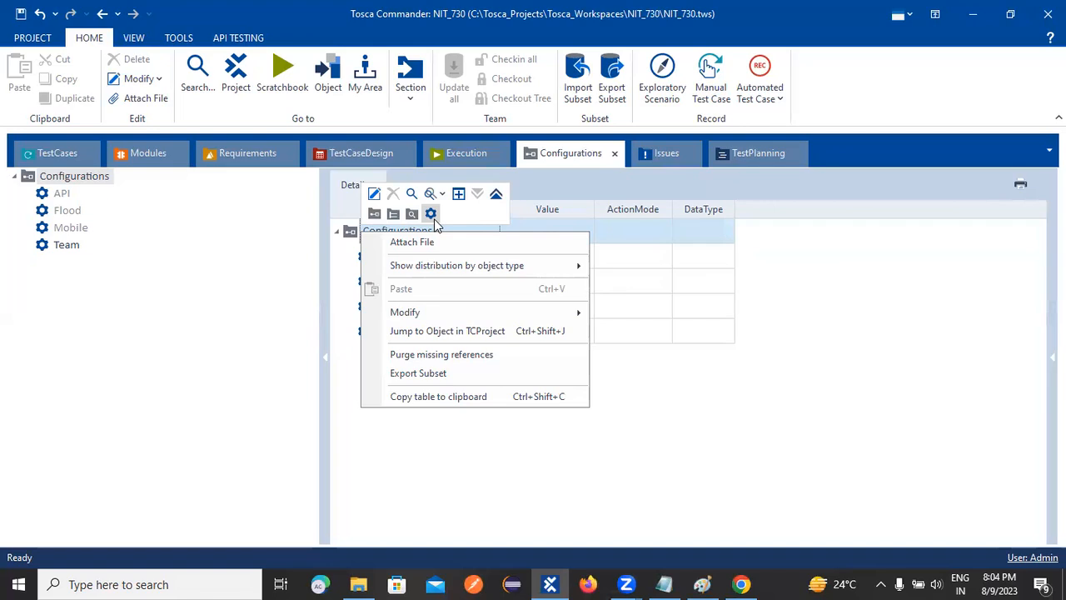
left_click(64, 153)
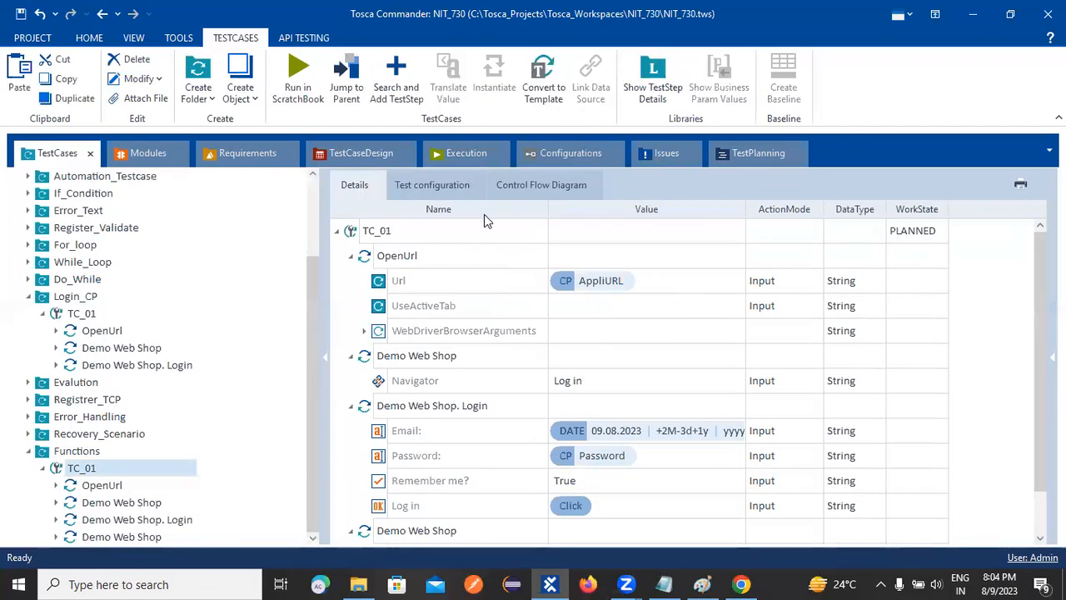
left_click(427, 192)
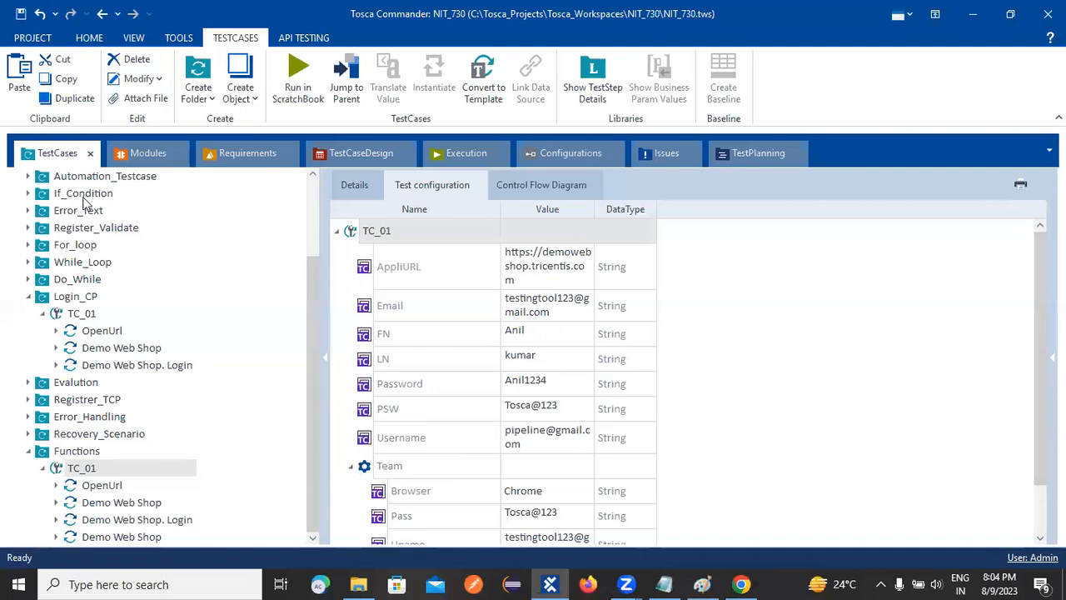
left_click(312, 198)
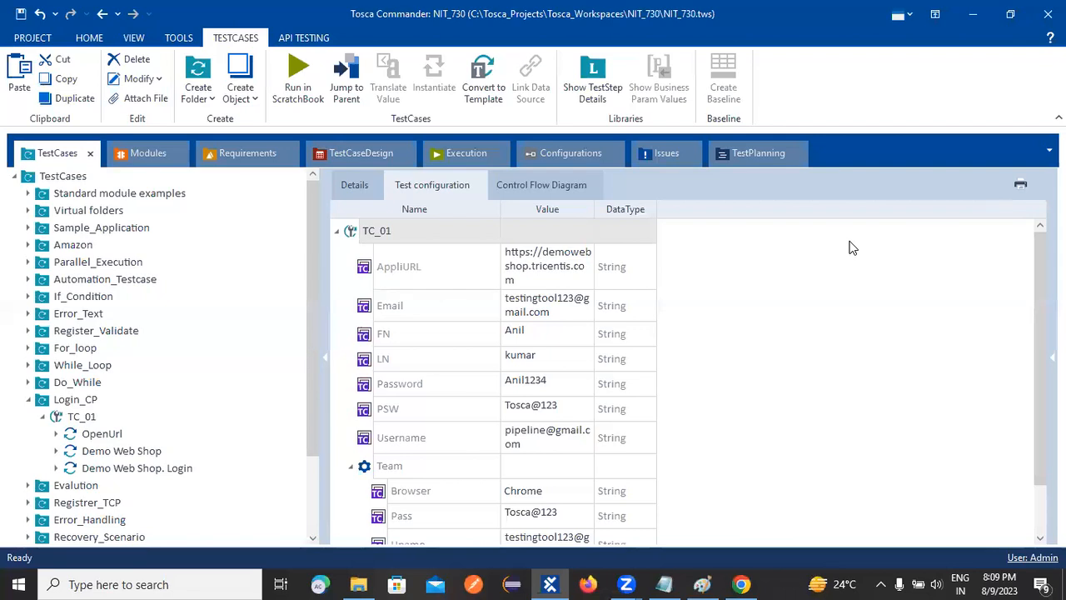
Switch to the ToSca notes in Notepad and review the earlier topics above the Functions section.
left_click(663, 584)
left_click(1005, 102)
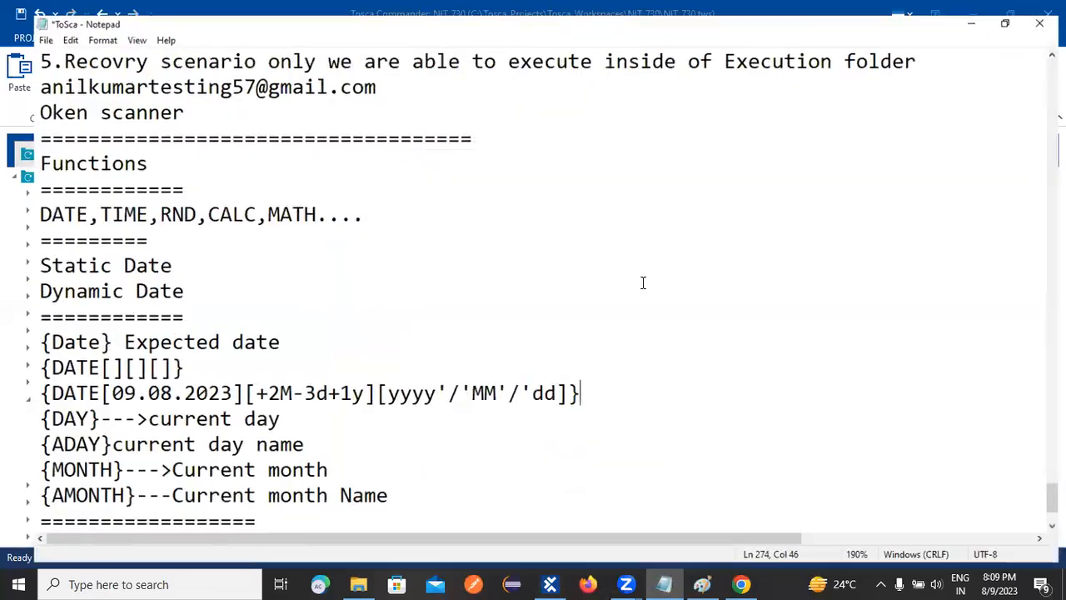
scroll(604, 295, "up", 6)
scroll(428, 343, "up", 3)
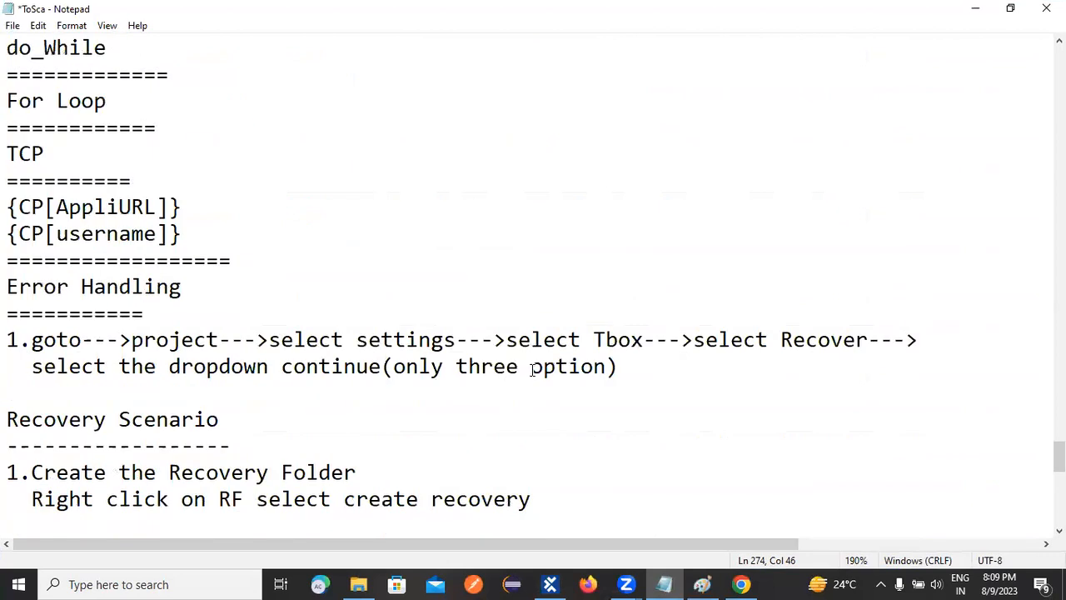
Review the Error Handling entry about the Tbox Recover setting in the ToSca notes.
left_click_drag(7, 317, 602, 380)
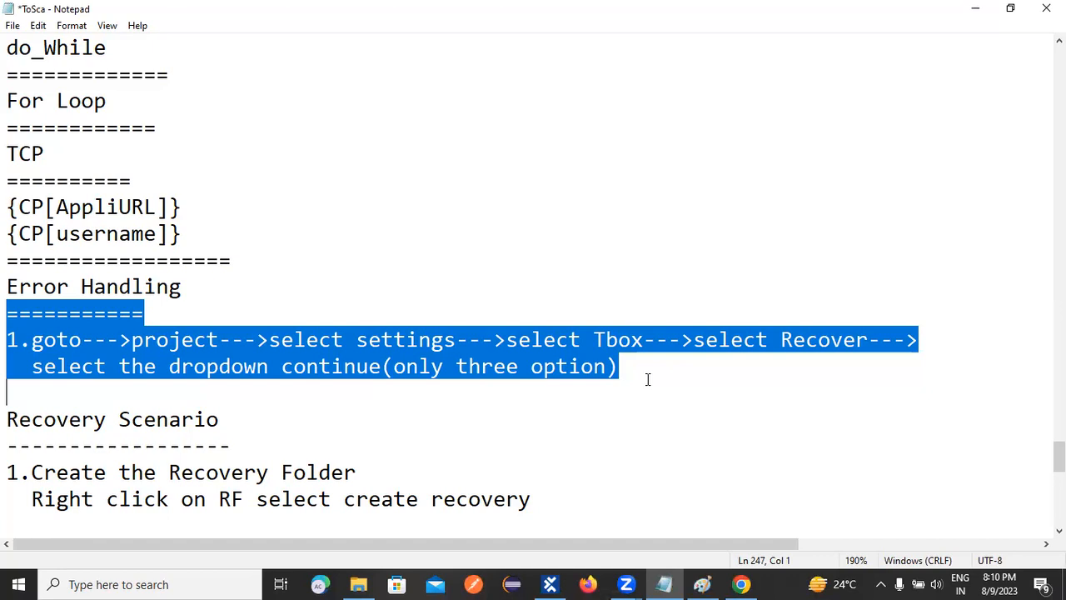
left_click(643, 370)
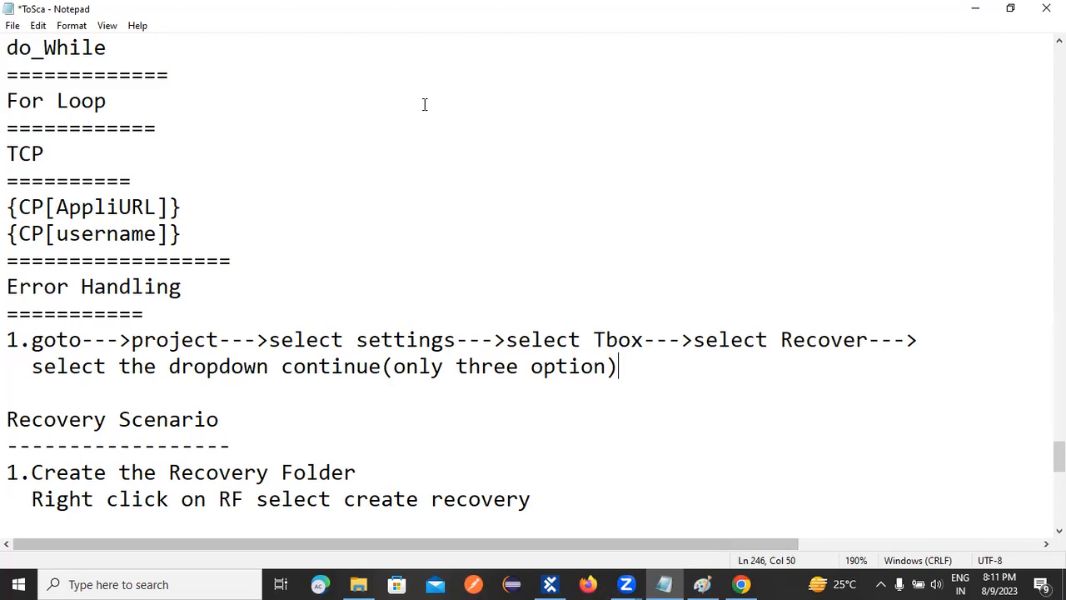
key("alt+Tab")
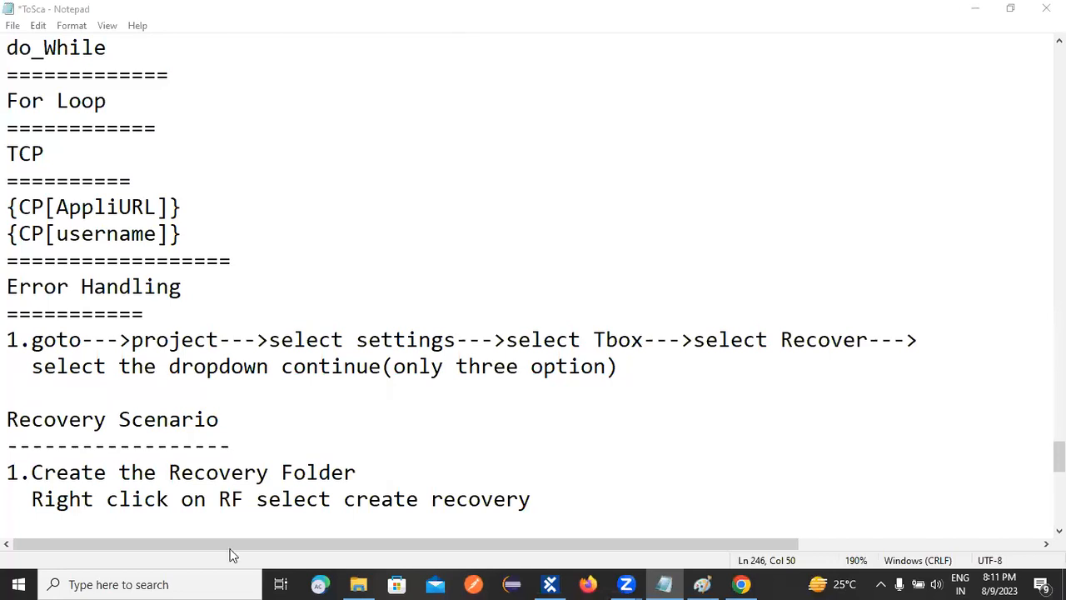
Open Paint and draw a tall black rounded rectangle on the left part of the blank canvas.
left_click(179, 581)
type("paint")
key("Return")
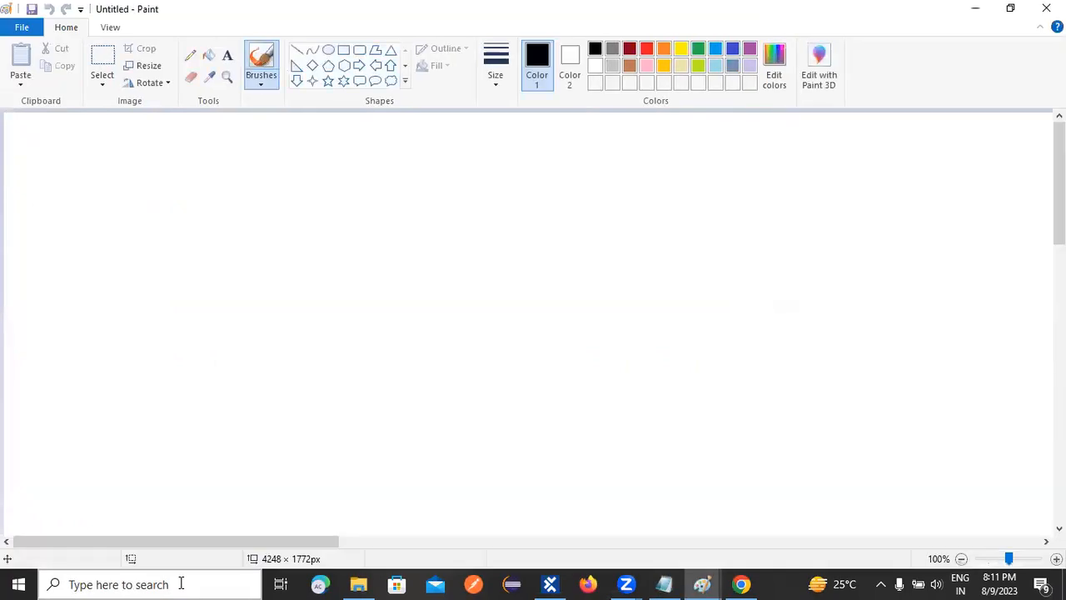
left_click(359, 49)
left_click_drag(238, 208, 371, 475)
left_click(503, 348)
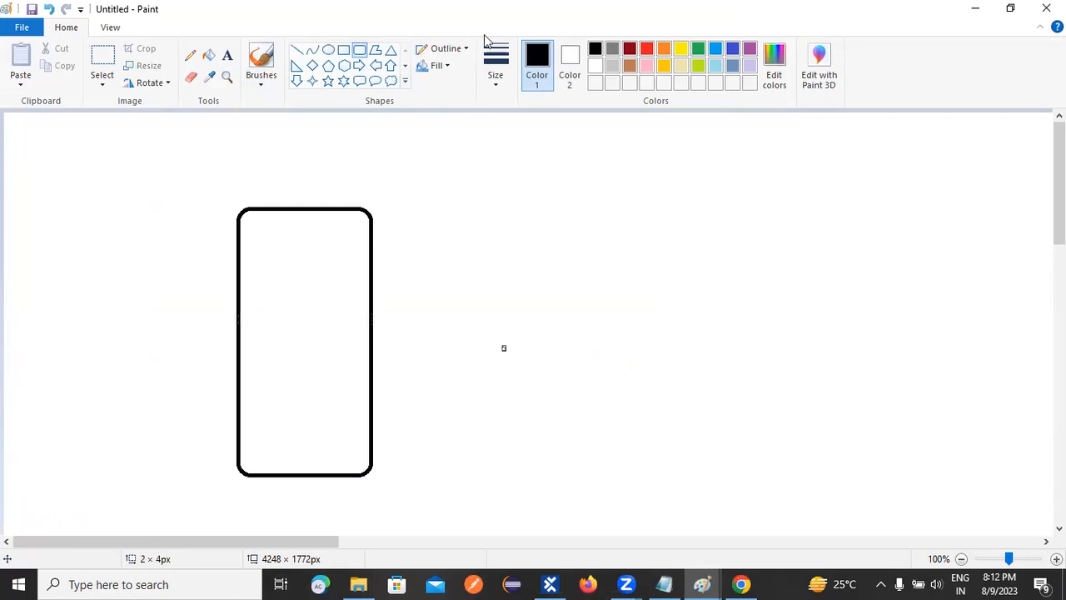
Draw seven red, roughly horizontal lines stacked inside the rounded rectangle to represent test steps.
left_click(297, 50)
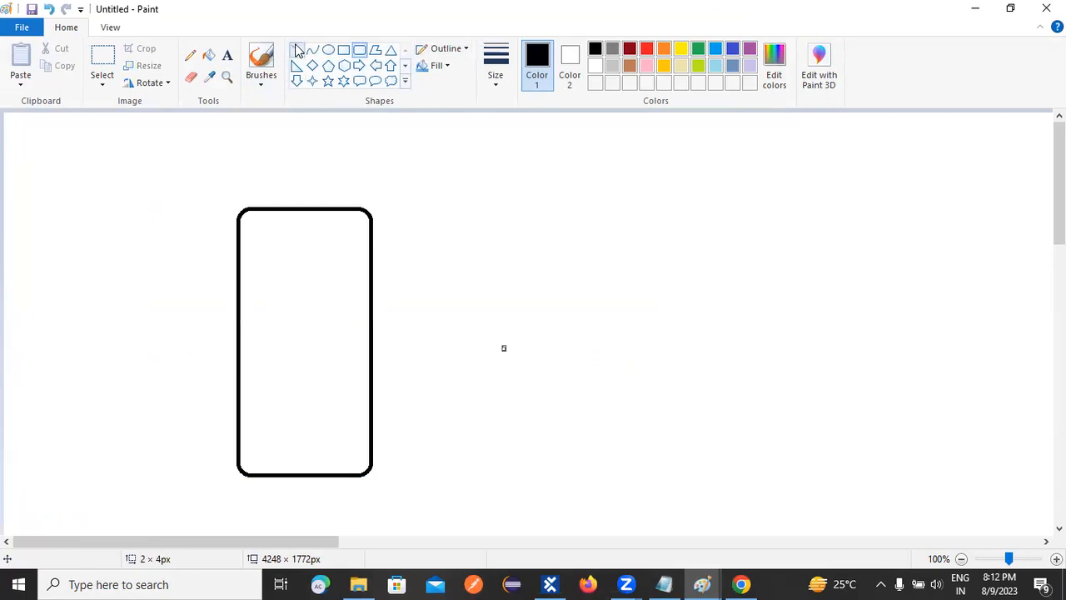
left_click(647, 52)
left_click_drag(247, 239, 338, 240)
left_click_drag(250, 275, 343, 273)
left_click_drag(254, 310, 347, 308)
left_click_drag(253, 355, 352, 349)
left_click_drag(250, 407, 364, 404)
left_click_drag(254, 379, 351, 374)
left_click_drag(250, 441, 350, 439)
Add the red text "Tosca" above the rounded rectangle.
left_click(227, 55)
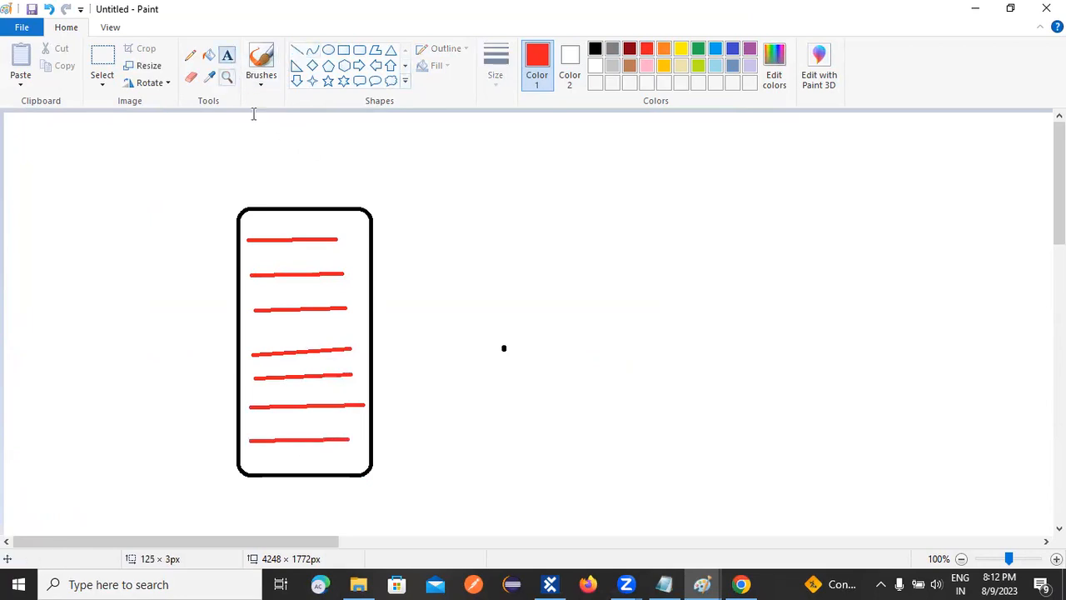
left_click(262, 176)
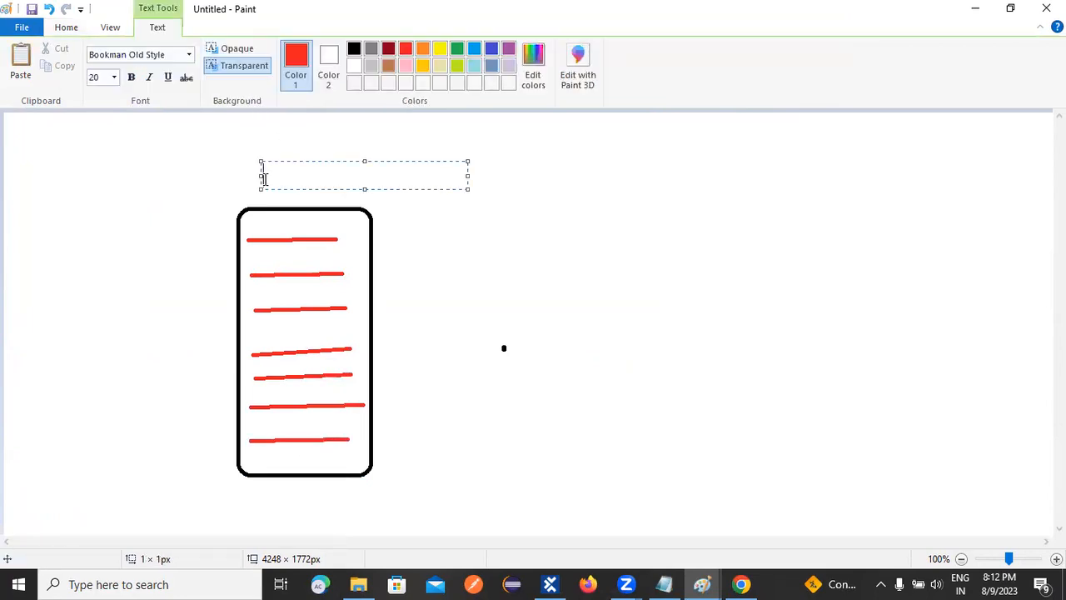
type("Tosca")
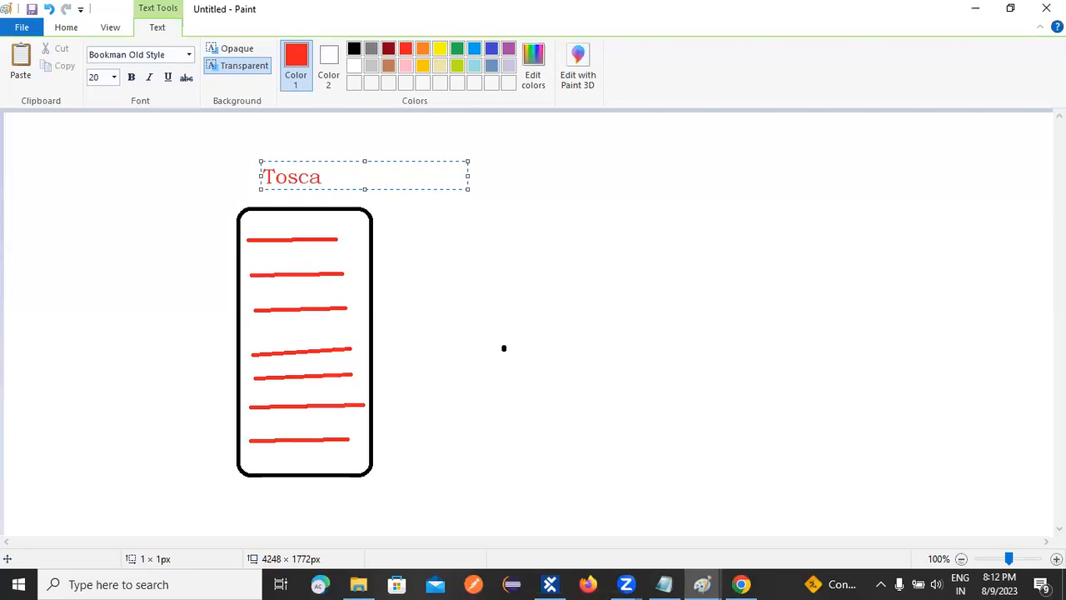
left_click(528, 333)
Draw a blue arrow pointing right from the middle of the rounded rectangle's right edge.
left_click(526, 319)
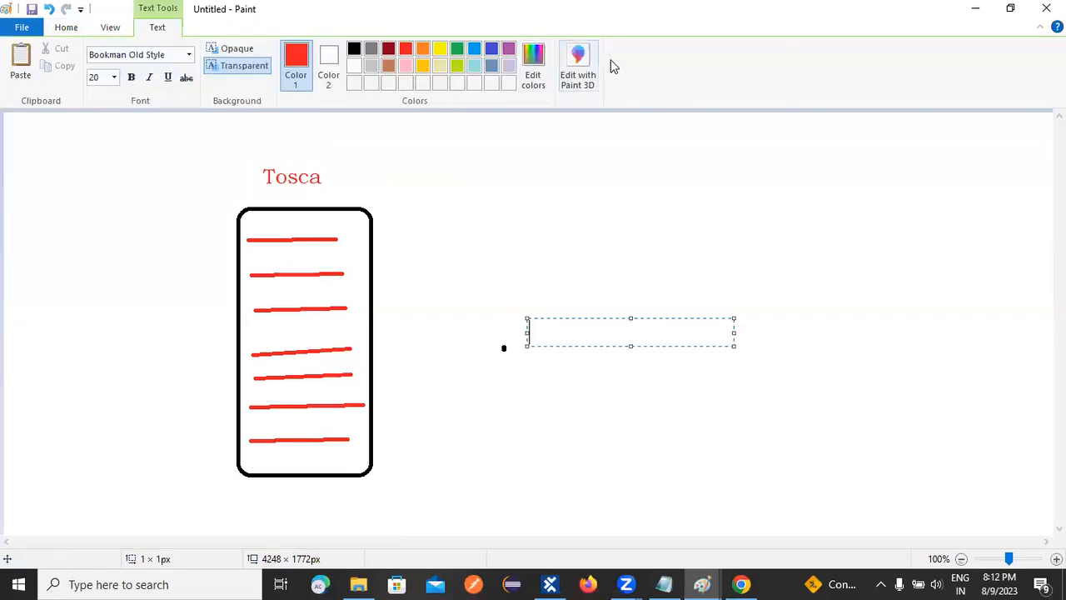
left_click(492, 48)
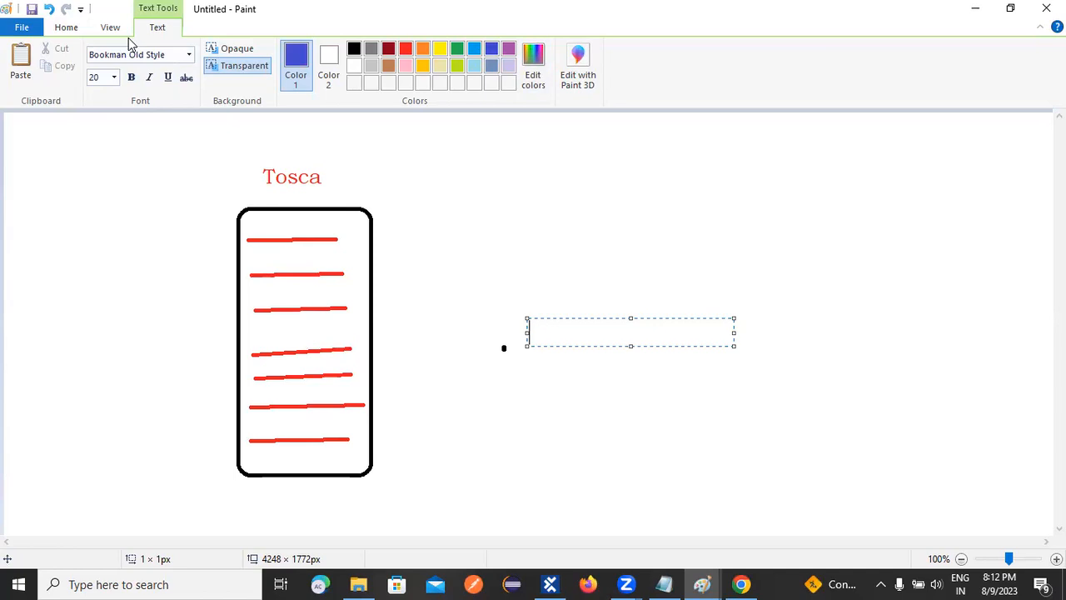
left_click(66, 28)
left_click(296, 50)
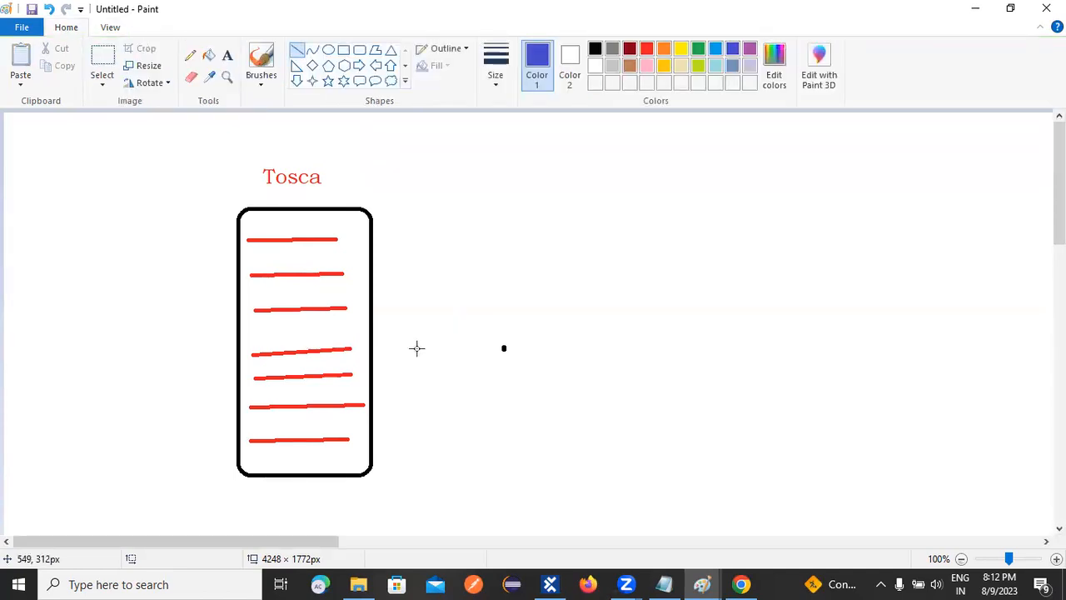
left_click_drag(373, 347, 510, 347)
left_click(492, 350)
left_click(492, 387)
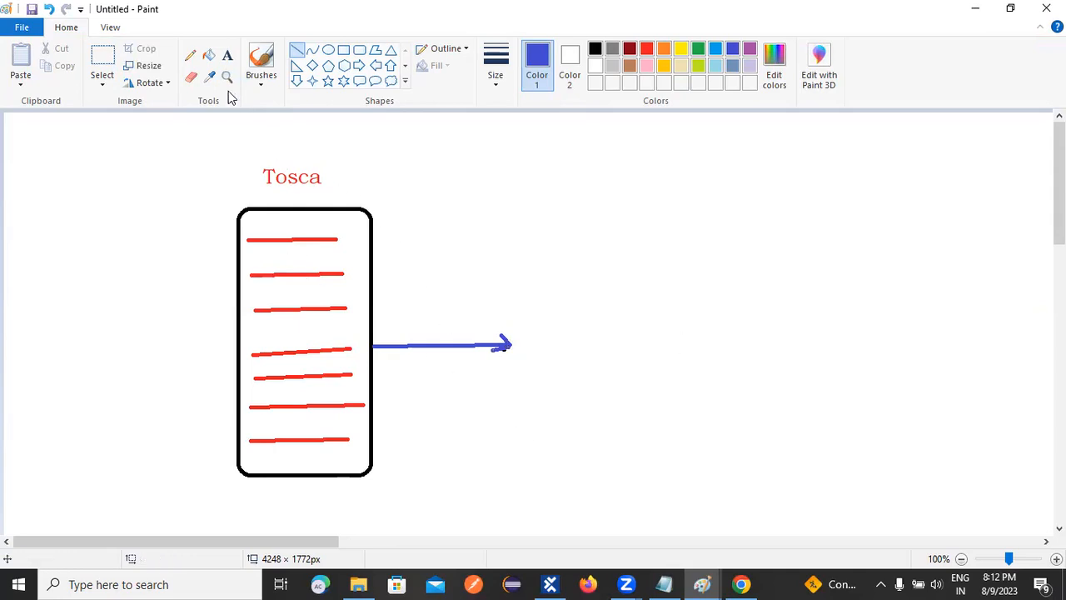
left_click(49, 9)
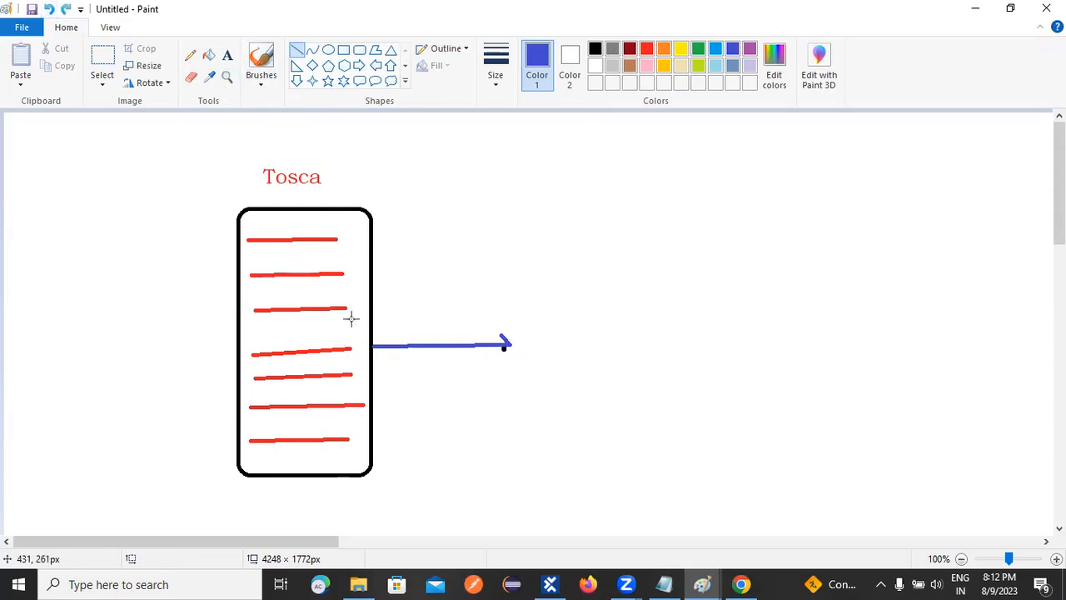
left_click_drag(502, 355, 509, 345)
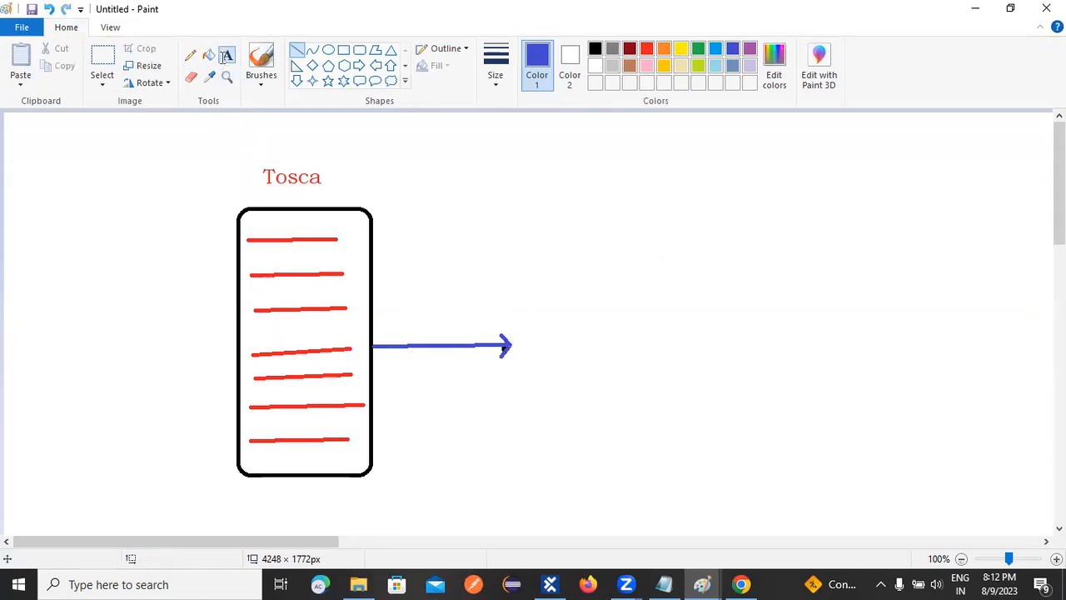
Add the blue text "Error" at the tip of the blue arrow.
left_click(226, 56)
left_click(530, 337)
type("Error")
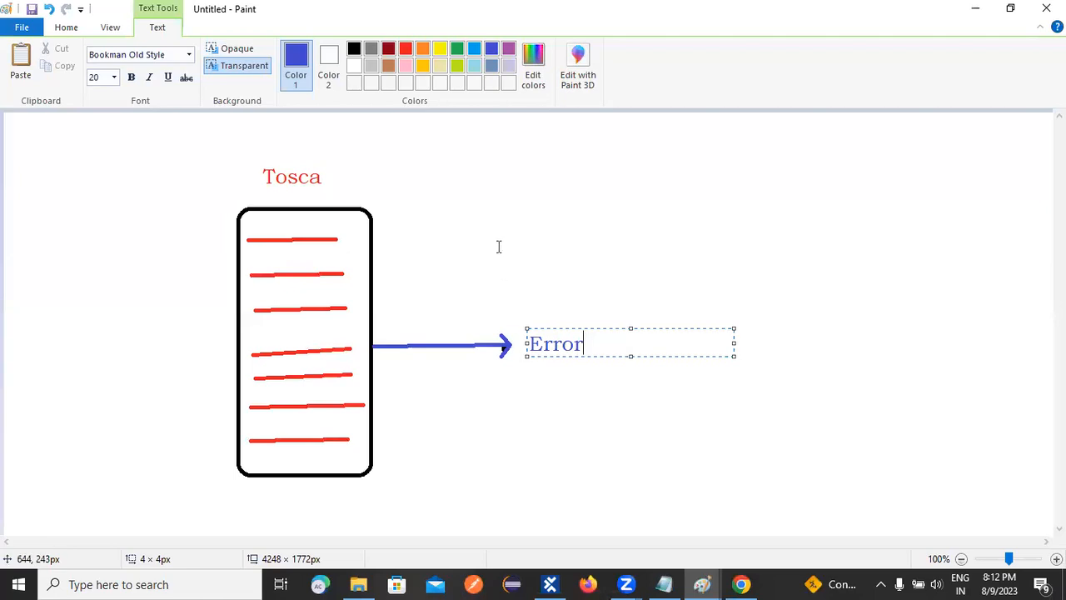
Cut the label at the arrow tip back to a blue "E" and complete it with "rror" in red.
left_click(405, 50)
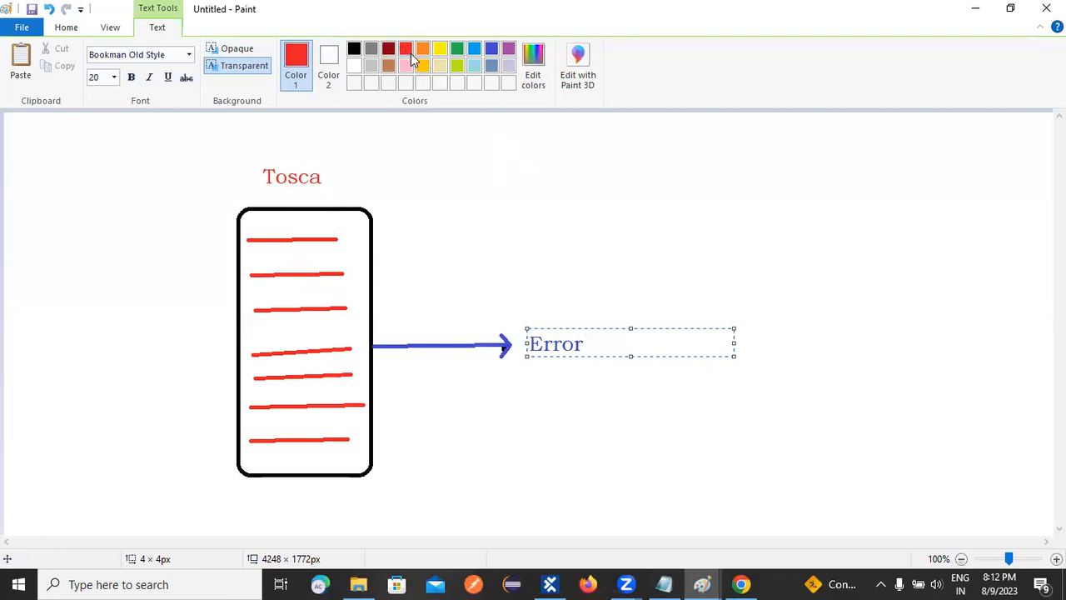
double_click(533, 348)
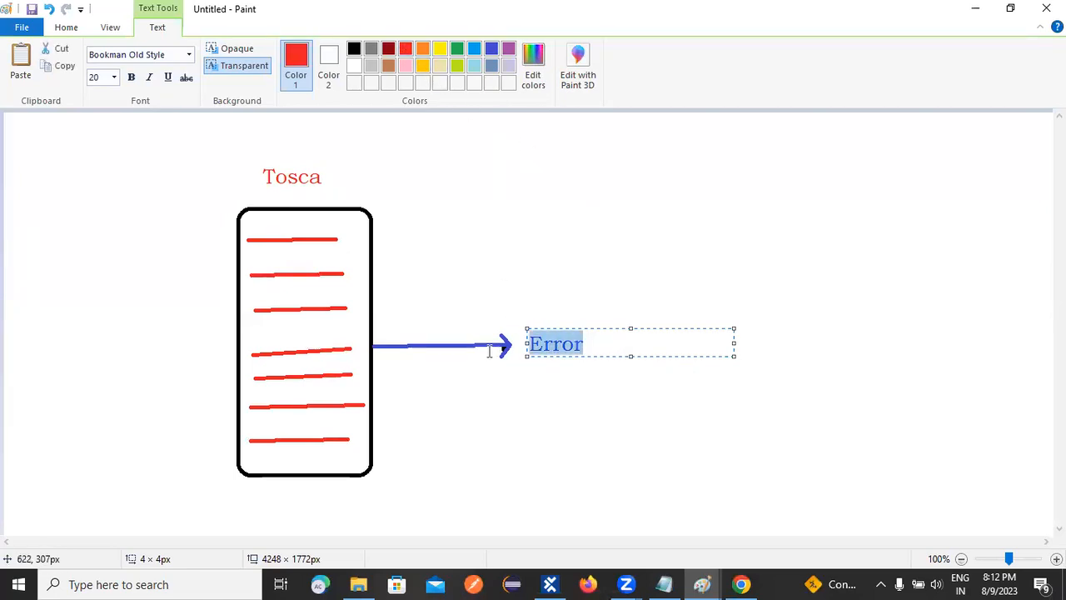
type("E")
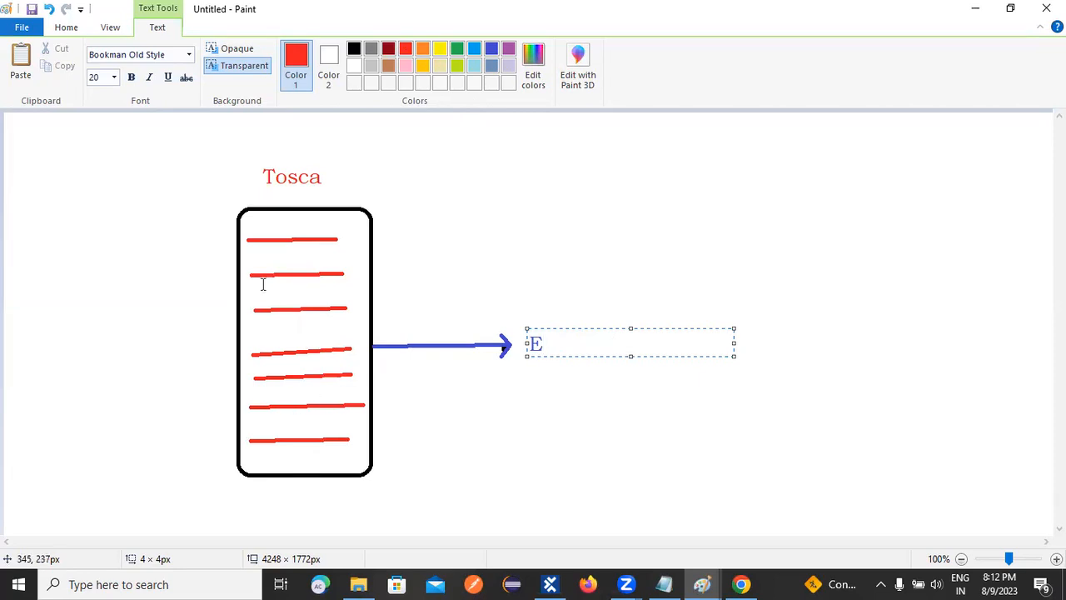
left_click(585, 274)
left_click(584, 273)
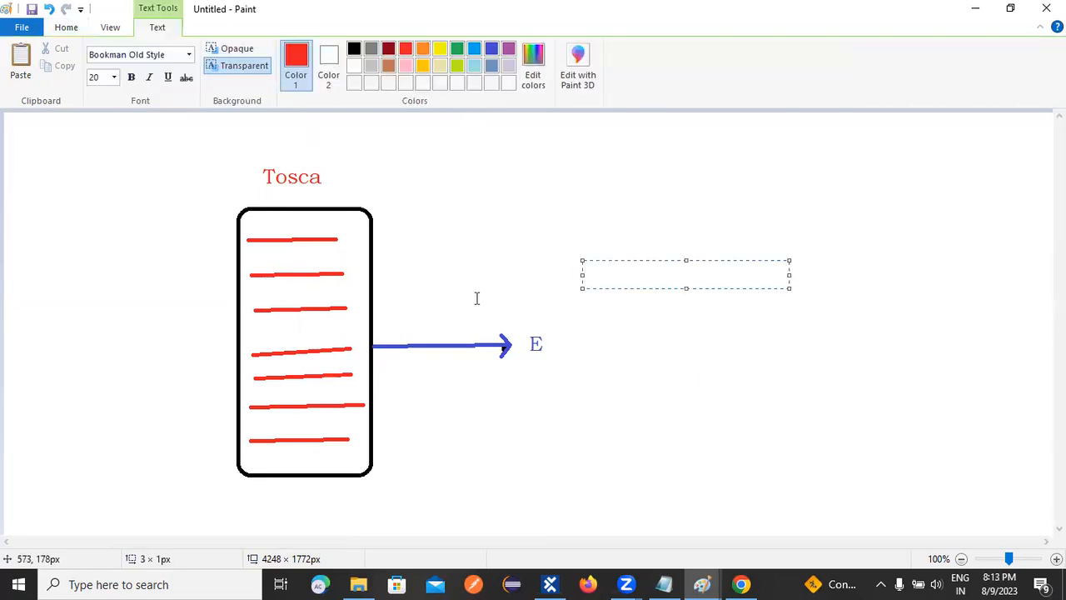
left_click(541, 341)
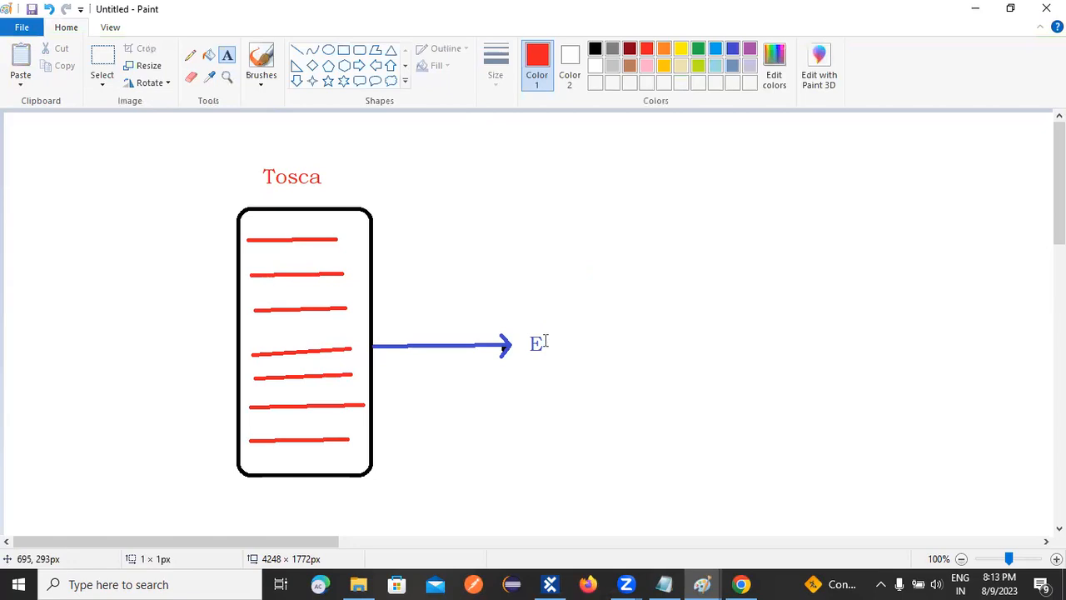
left_click(545, 339)
type("rr")
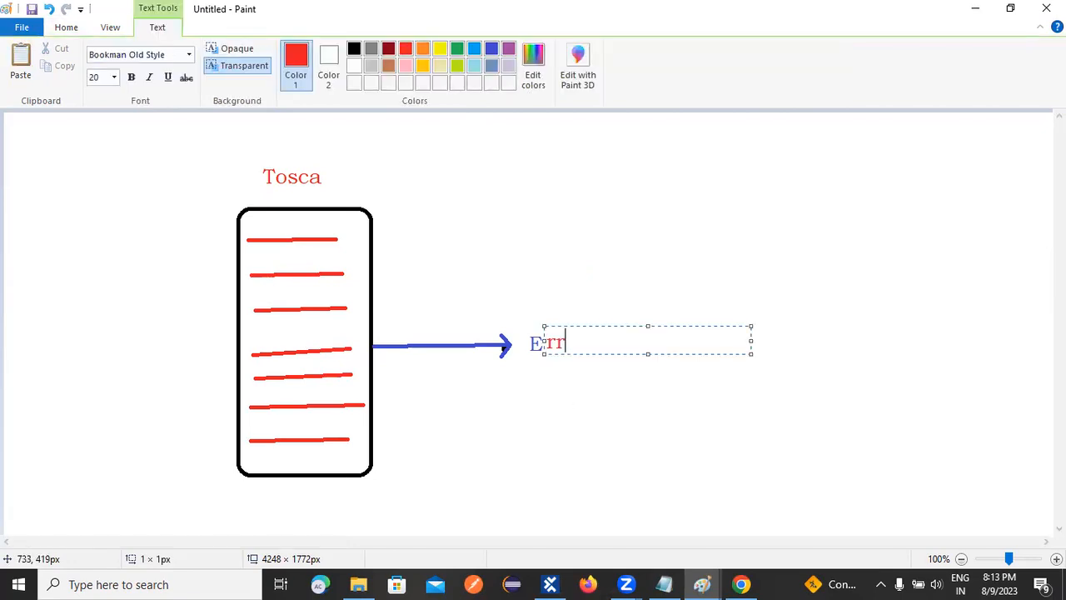
type("or")
left_click(585, 419)
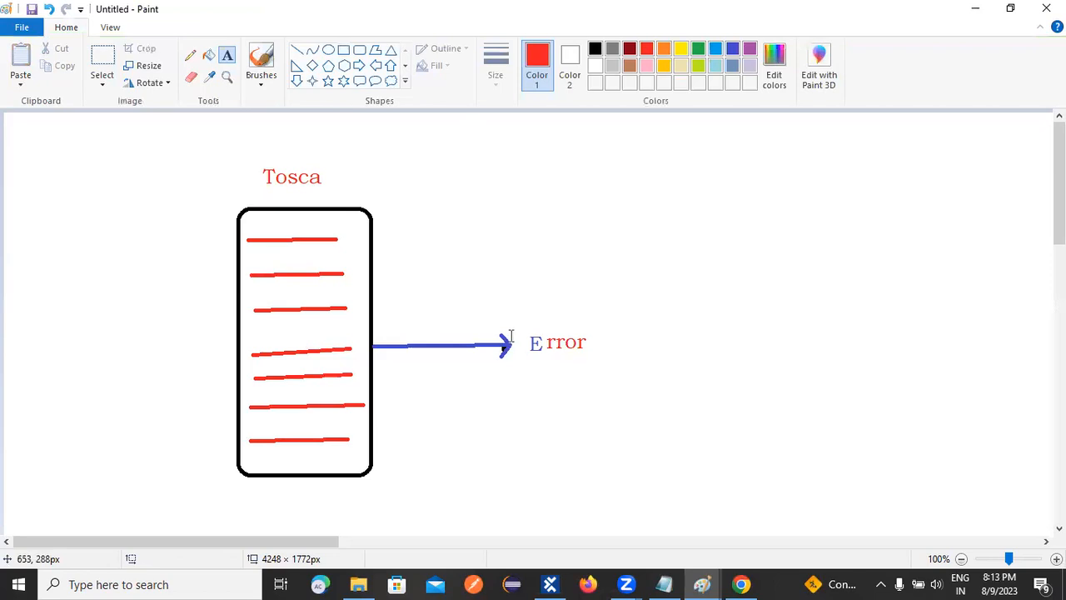
Draw a red ellipse about 148 × 103 px around the Error label and a red arrow pointing right from it.
left_click(328, 50)
left_click_drag(505, 300, 620, 379)
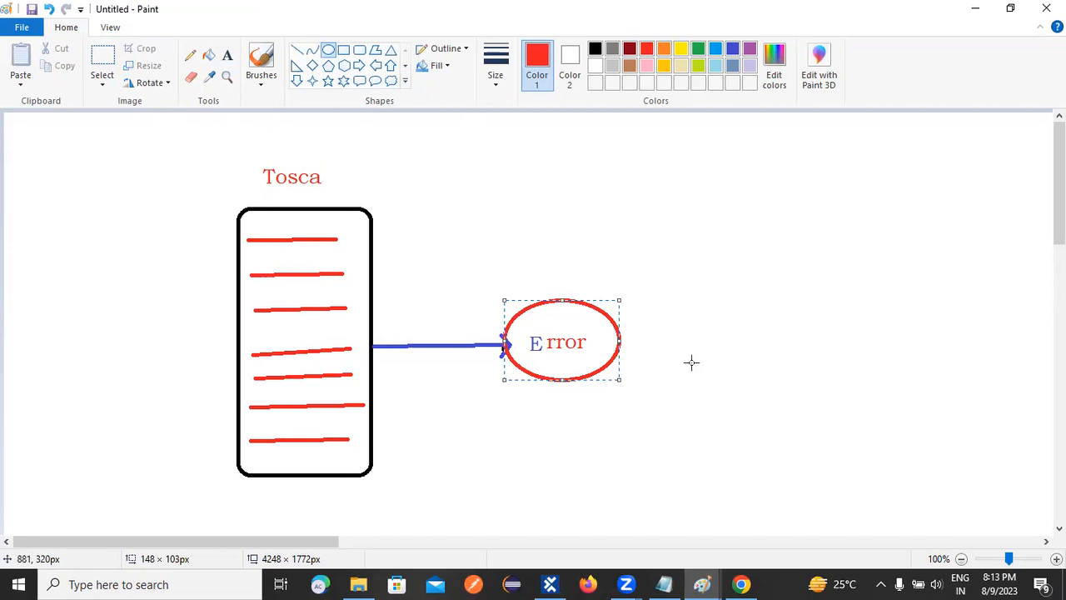
left_click(297, 50)
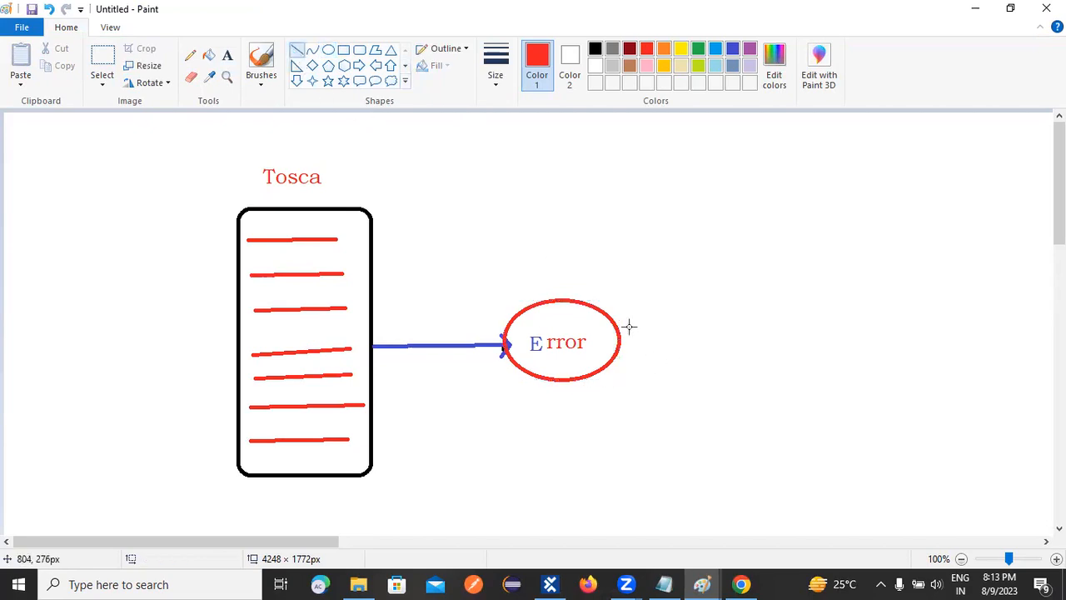
left_click_drag(620, 340, 690, 331)
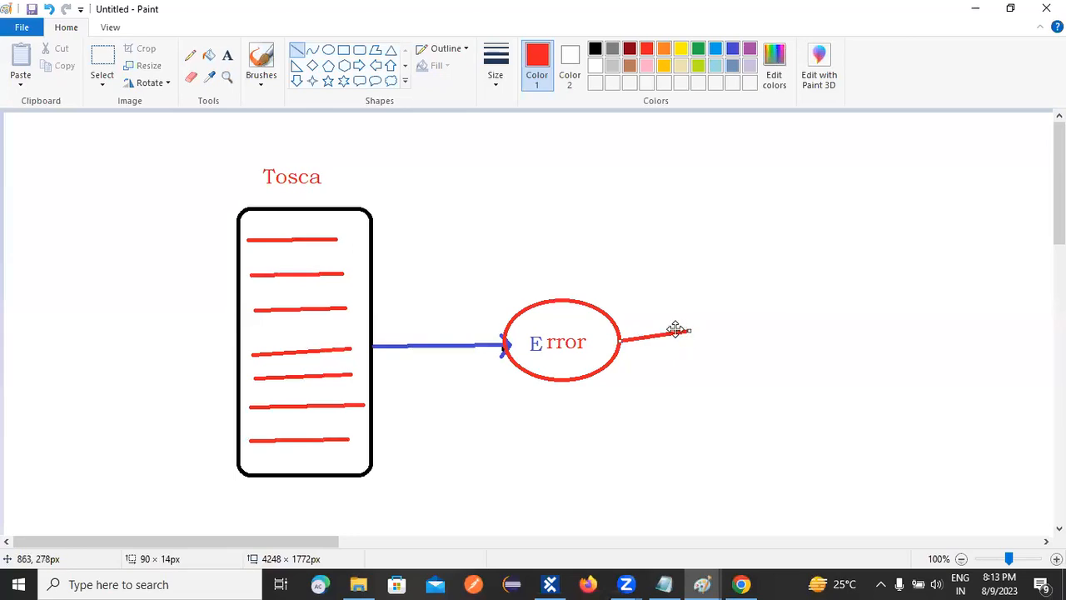
left_click(48, 10)
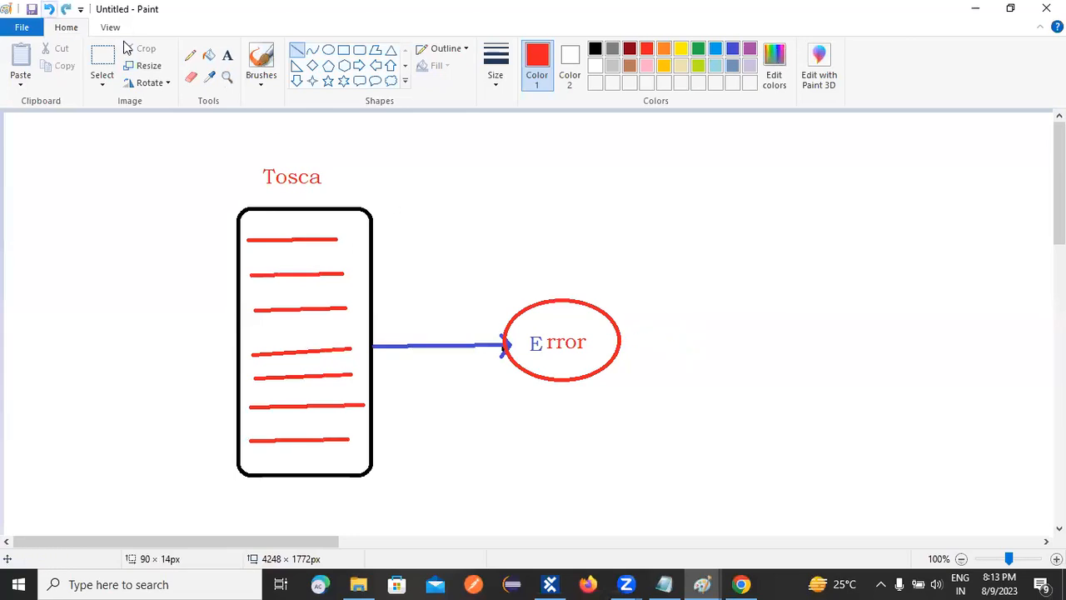
left_click_drag(619, 337, 701, 344)
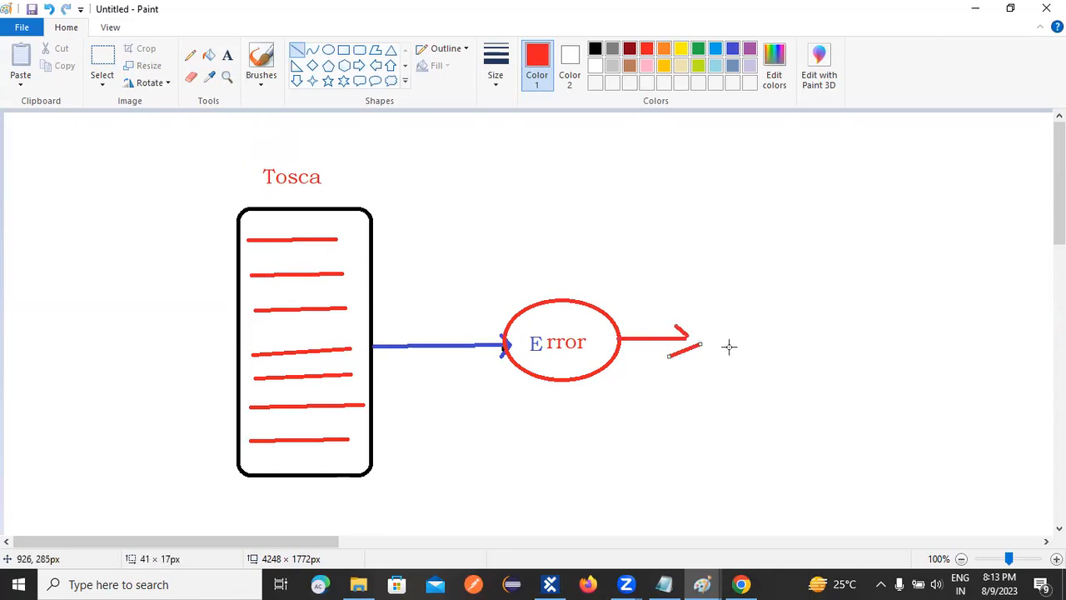
left_click(49, 9)
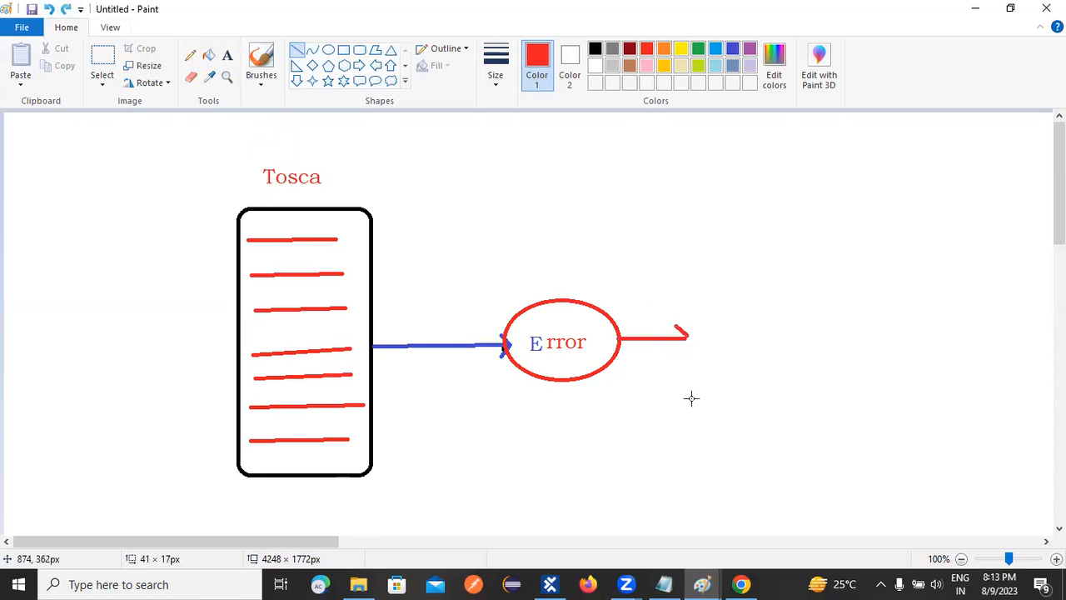
left_click_drag(674, 358, 687, 337)
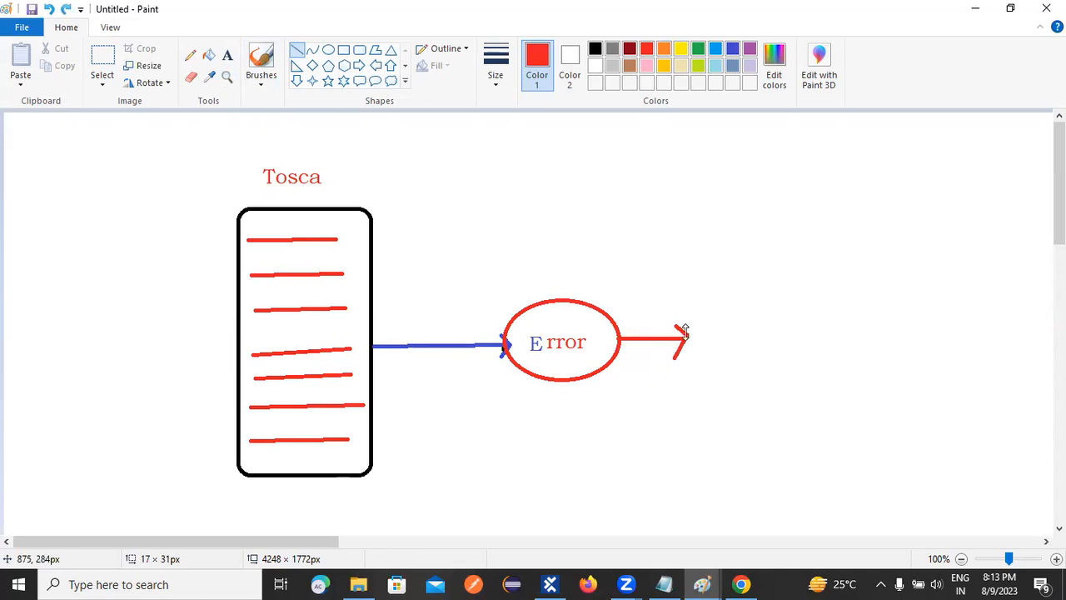
Add the red text "Execution Stop" at the tip of the red arrow.
left_click(227, 58)
left_click(699, 334)
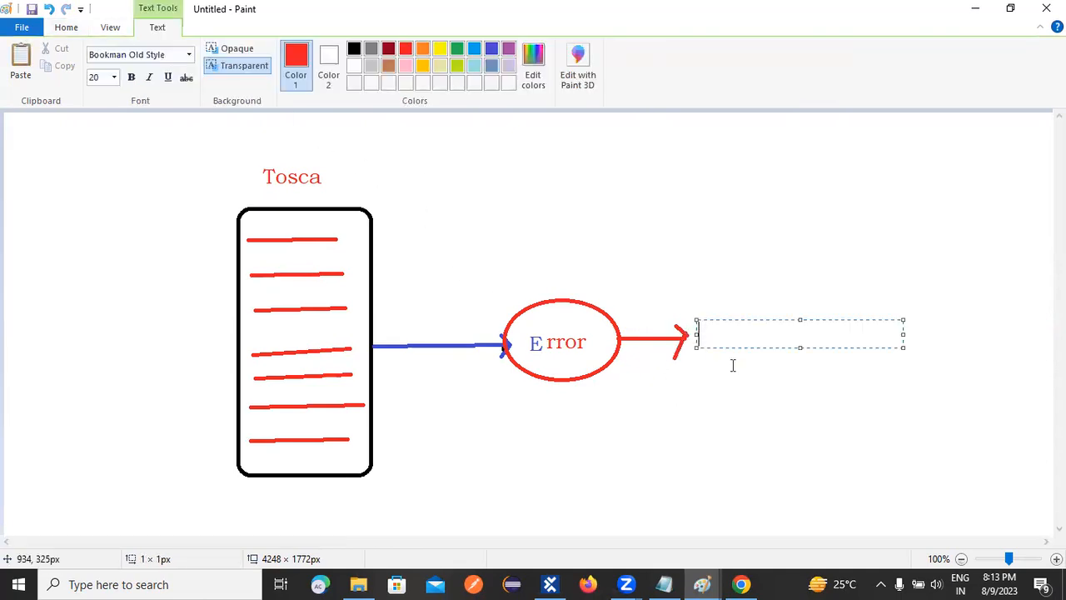
type("Execu")
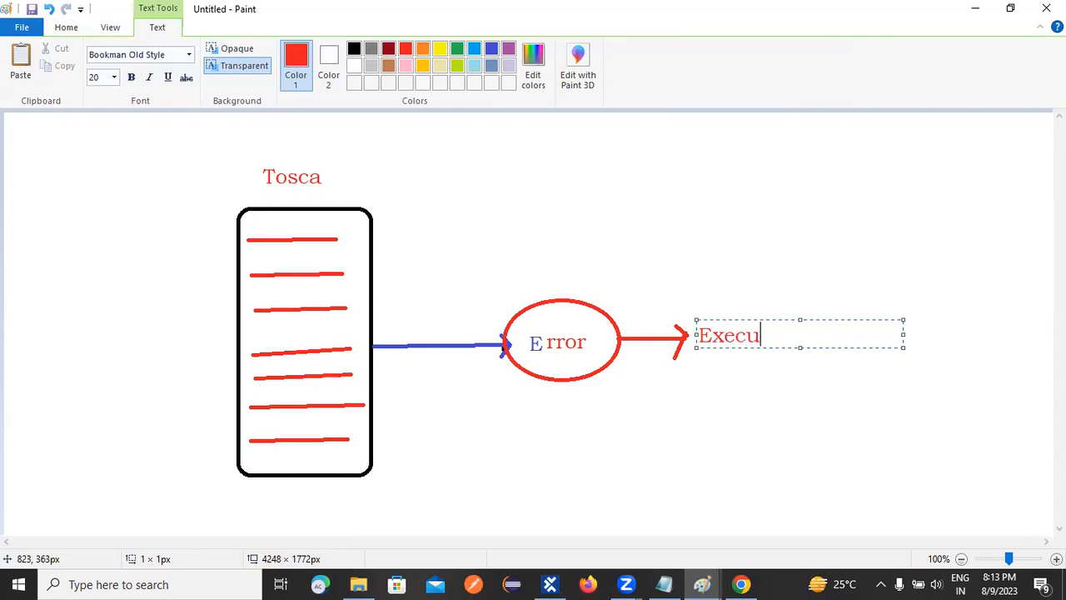
type("tion Stop")
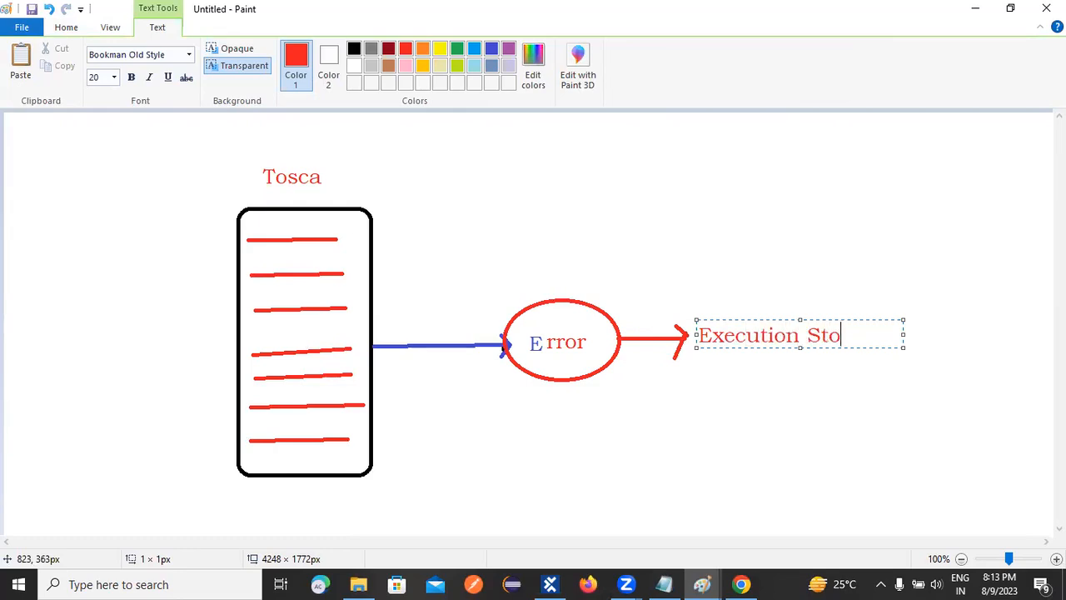
left_click(735, 426)
Draw a wide red ellipse around the Execution Stop label.
left_click(329, 50)
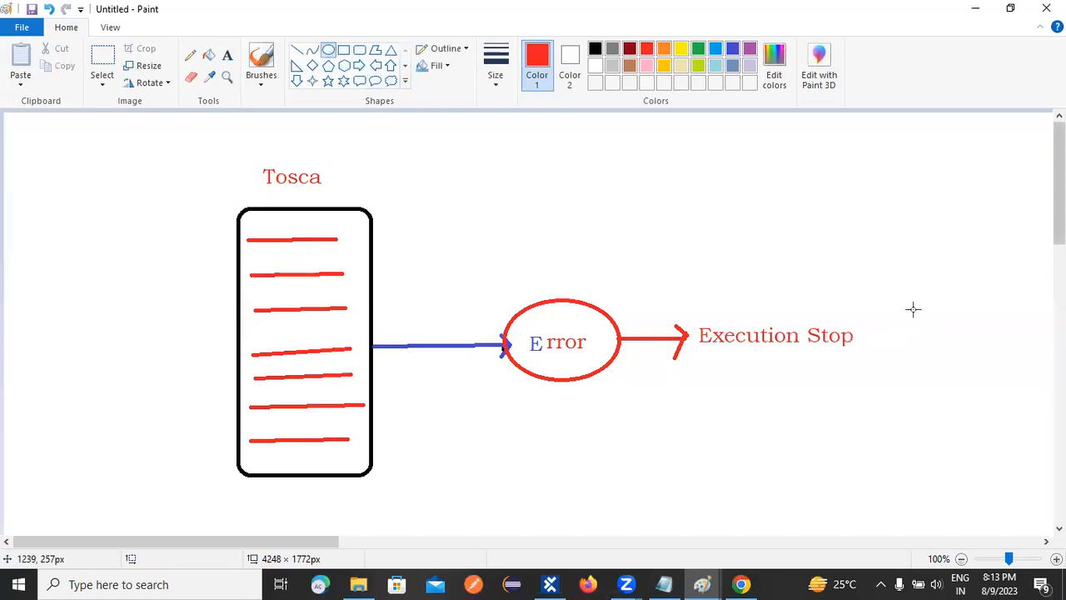
left_click_drag(691, 310, 874, 359)
left_click_drag(872, 404, 862, 412)
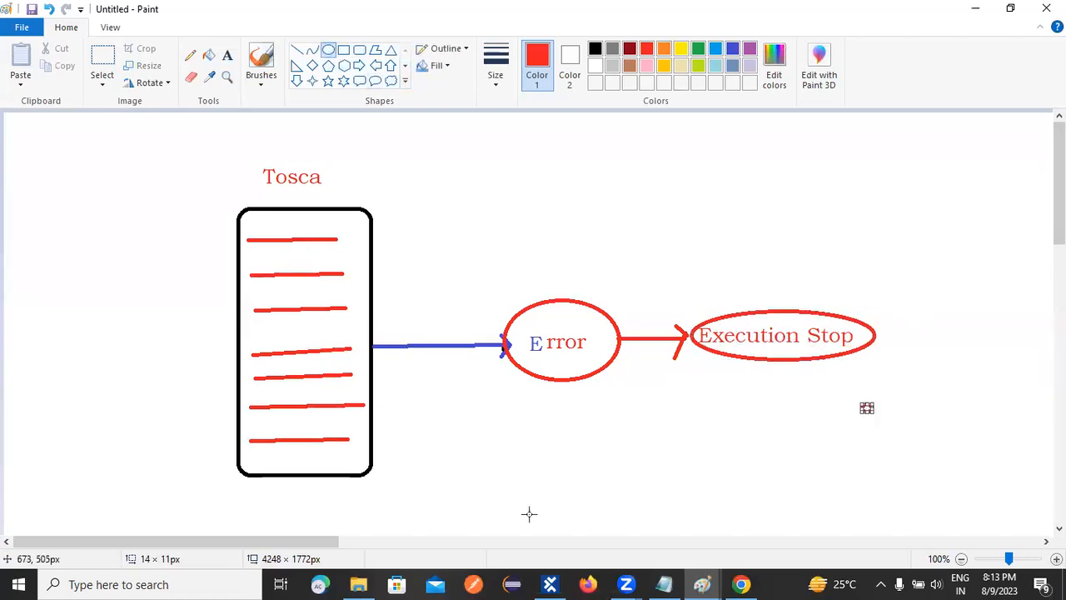